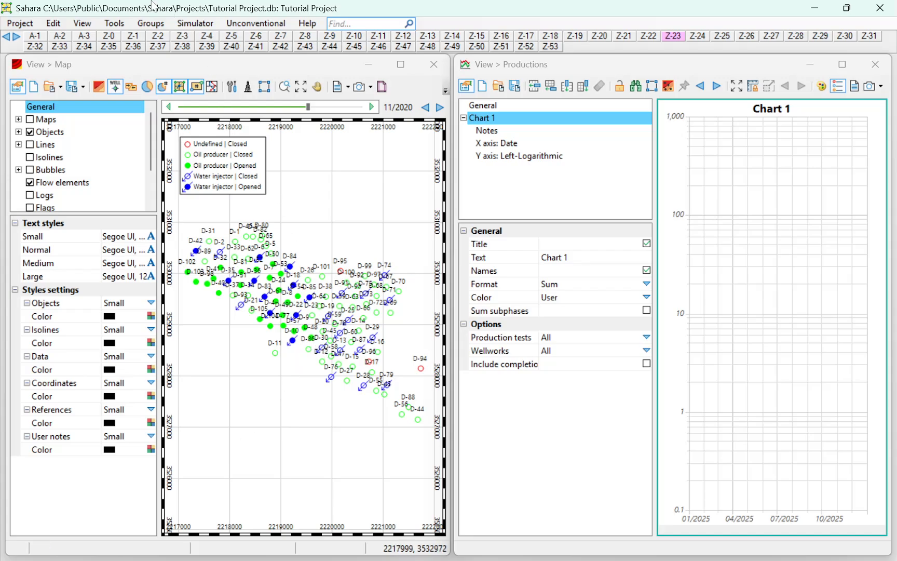
# - Open the 3D graphics view, rotate the empty bounding cube slightly, and close the view
pyautogui.click(82, 23)
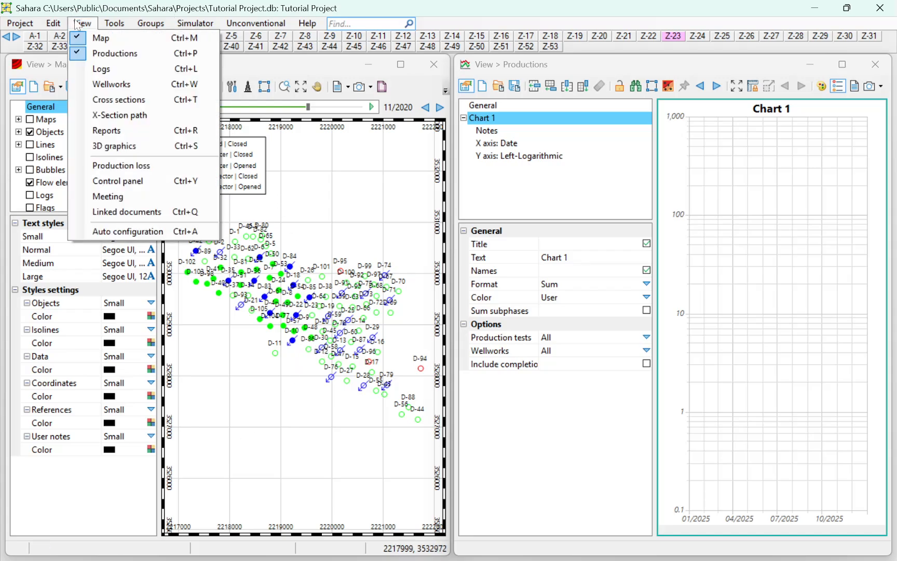
pyautogui.click(112, 145)
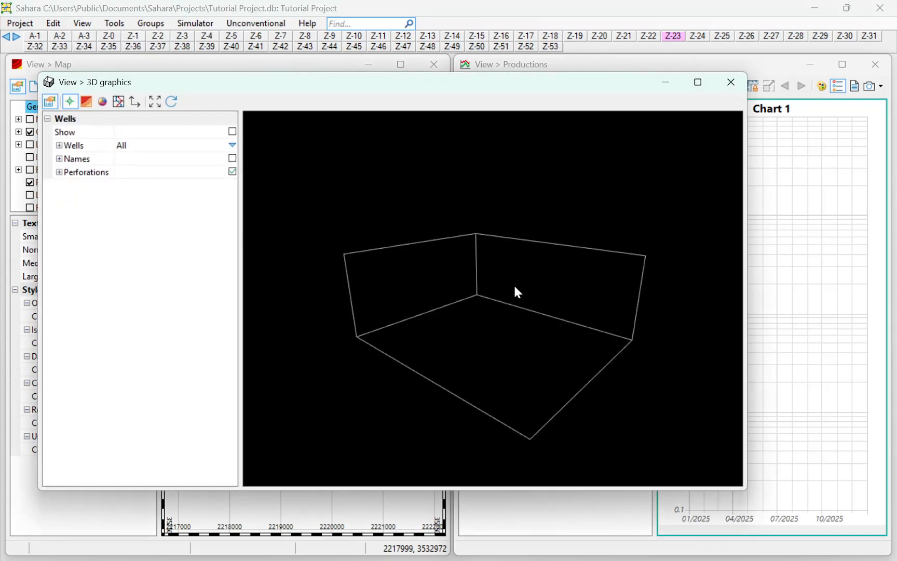
pyautogui.moveTo(514, 287); pyautogui.dragTo(535, 285)
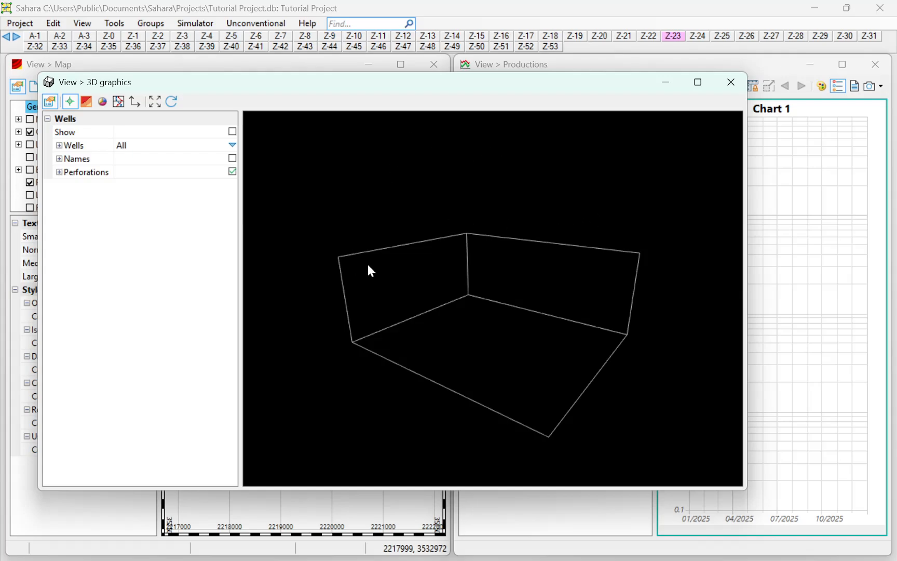
pyautogui.click(728, 83)
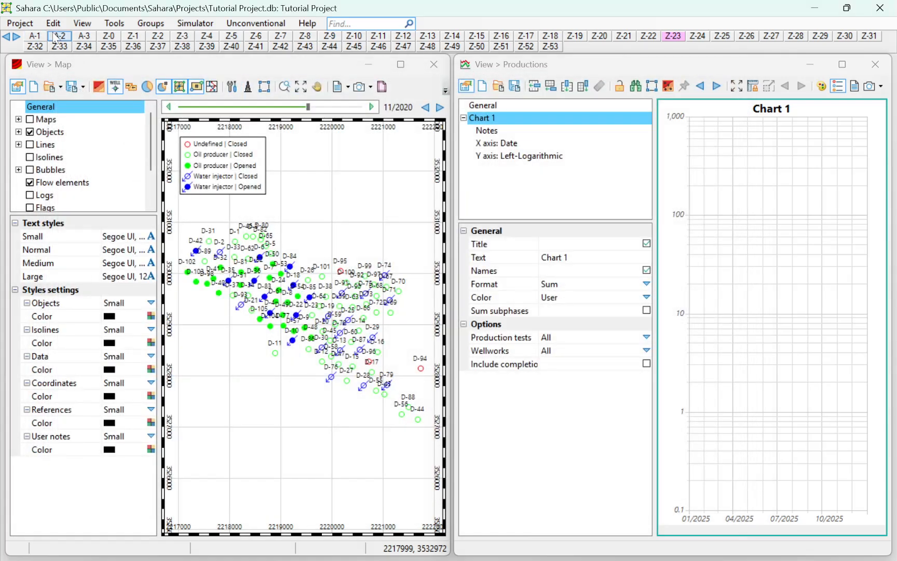
# - Calculate the project's Z Min and Z Max depth limits in the general data, and close the dialog
pyautogui.click(54, 24)
pyautogui.click(65, 38)
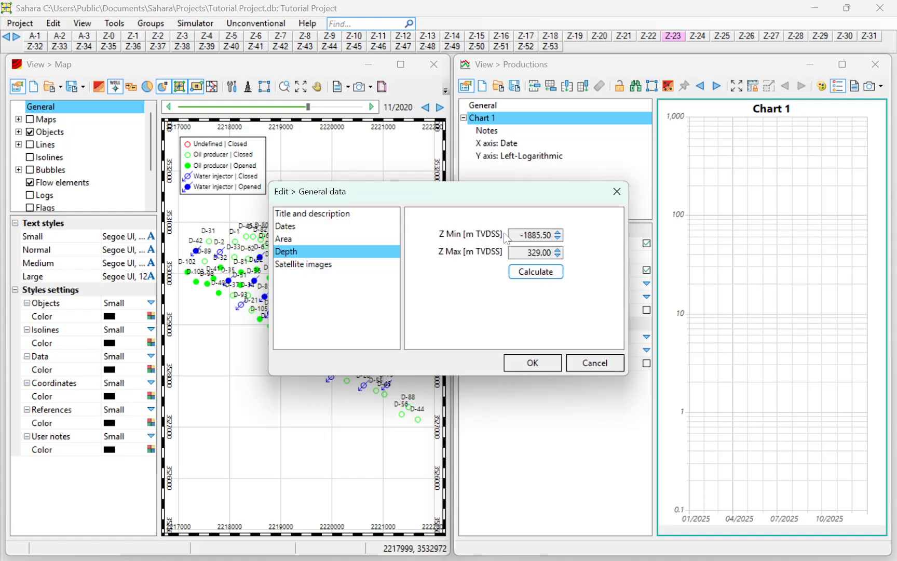
pyautogui.click(543, 270)
pyautogui.click(616, 193)
# - Open the 3D graphics view, reset its camera, and maximize the window
pyautogui.click(83, 23)
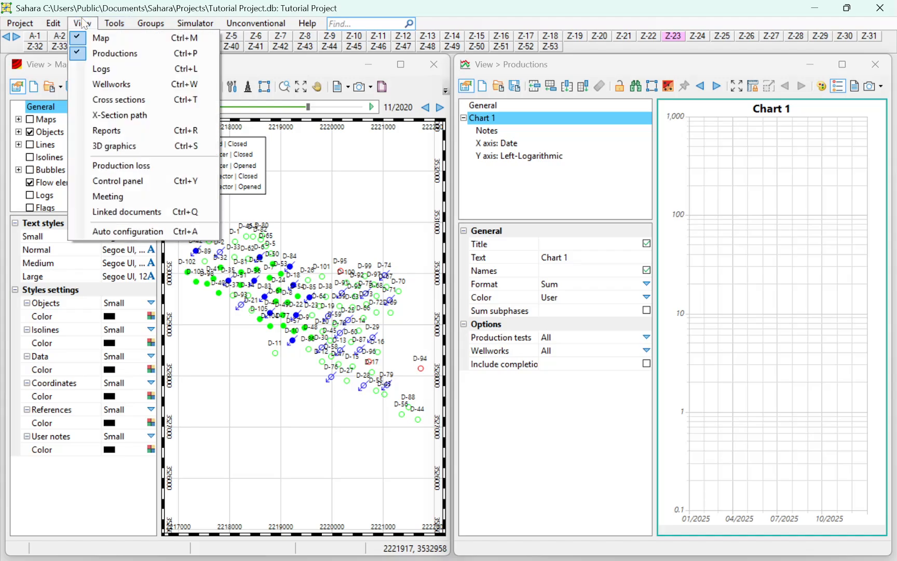
pyautogui.click(109, 147)
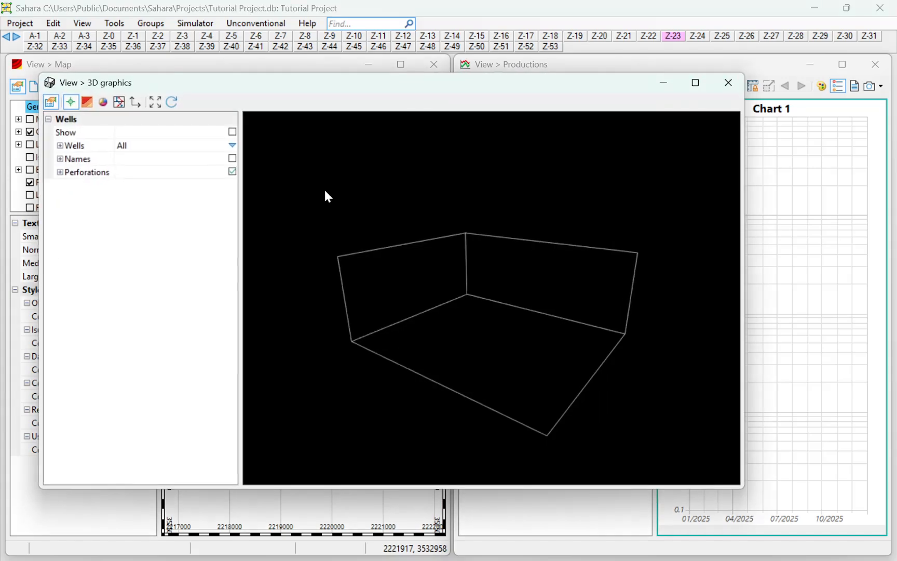
pyautogui.click(167, 102)
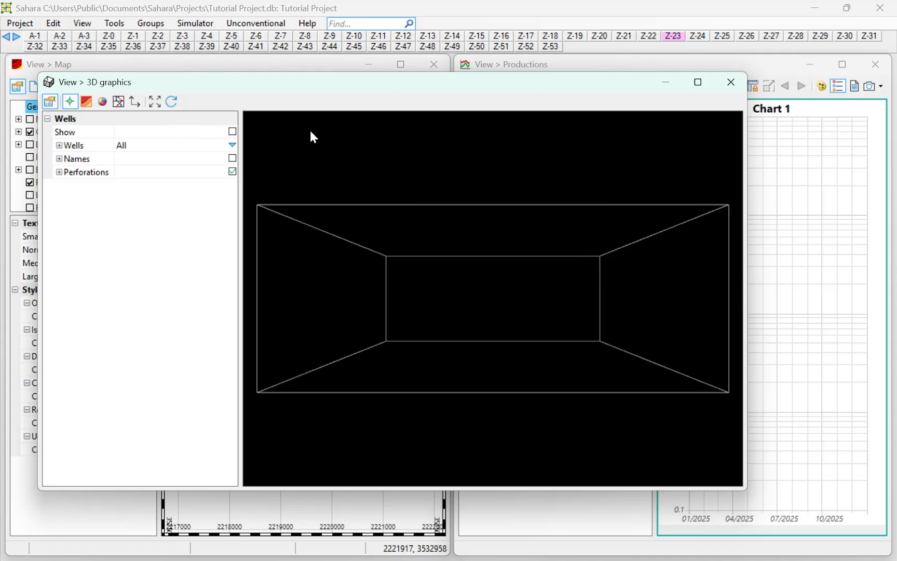
pyautogui.click(53, 23)
pyautogui.click(57, 24)
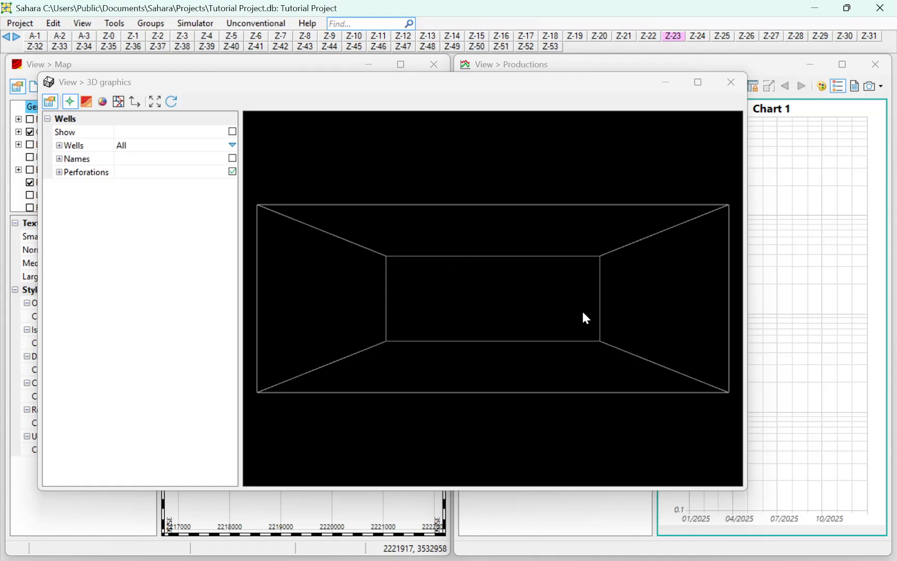
pyautogui.moveTo(547, 338); pyautogui.dragTo(512, 185)
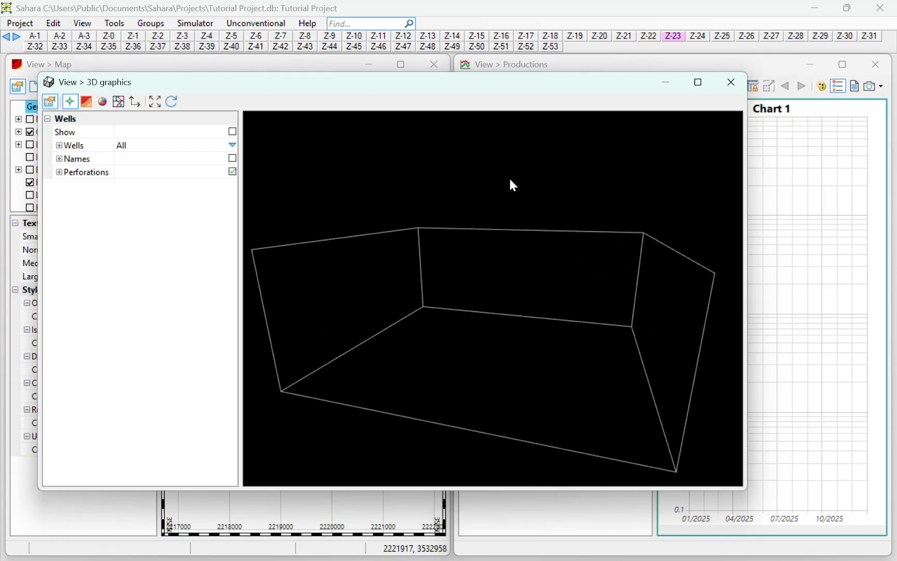
pyautogui.doubleClick(467, 80)
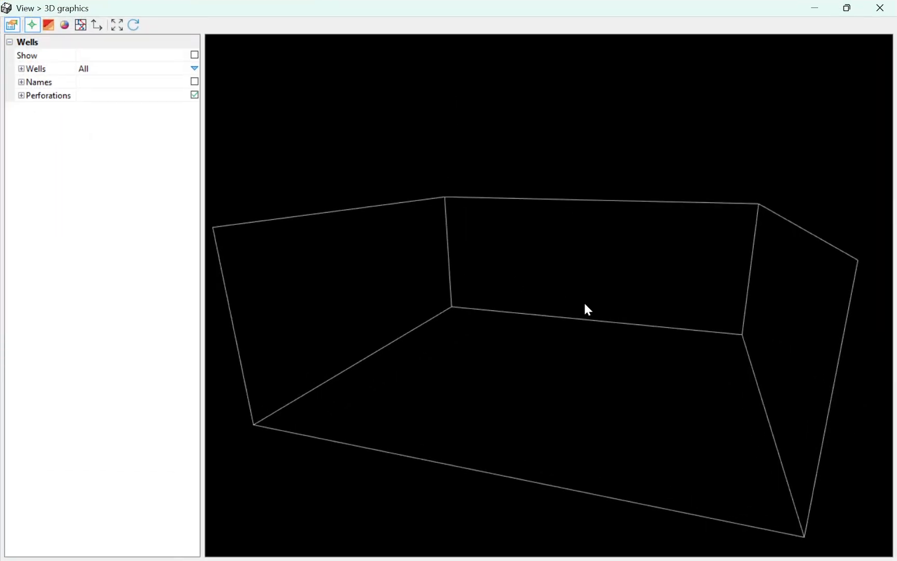
# - Examine the empty bounding cube from different angles and distances
pyautogui.moveTo(585, 305); pyautogui.dragTo(566, 304)
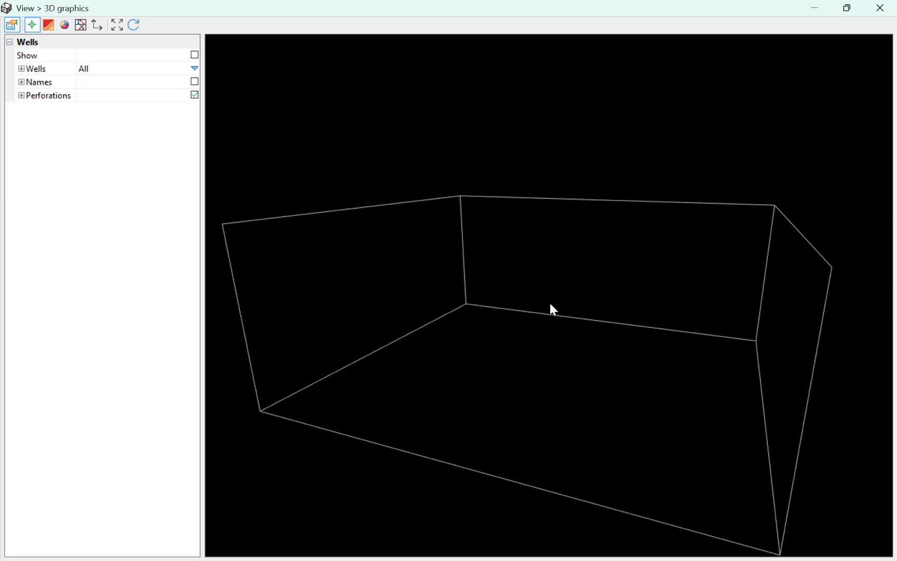
pyautogui.moveTo(570, 332); pyautogui.dragTo(556, 313)
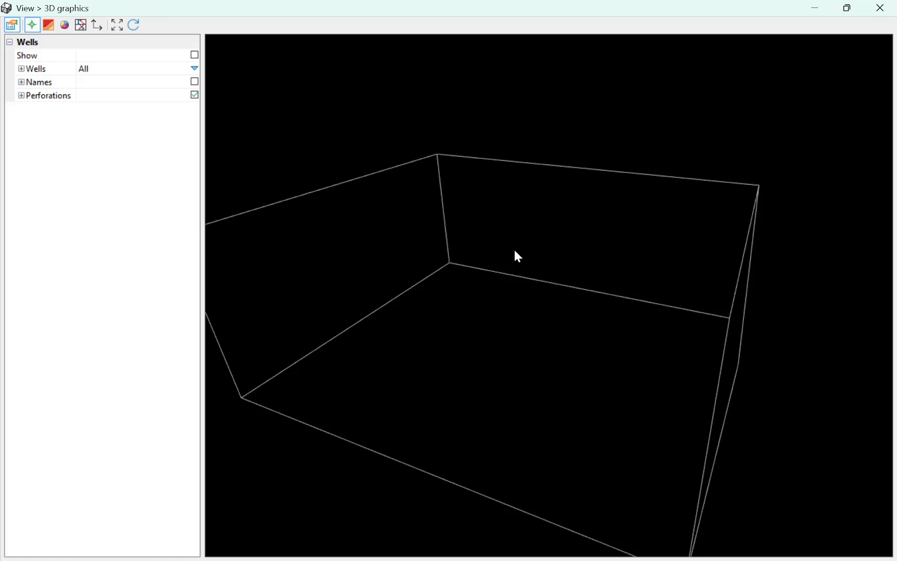
pyautogui.scroll(-4, 515, 251)
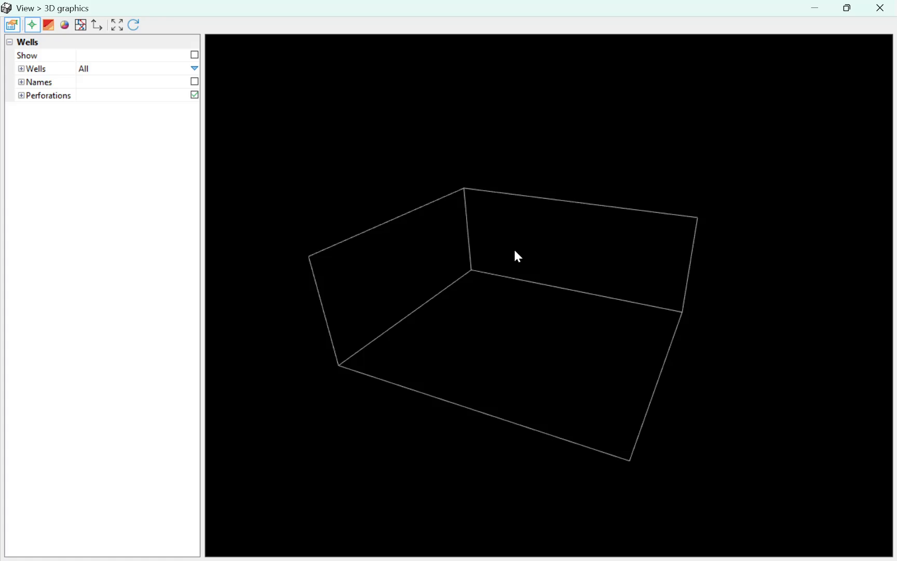
pyautogui.scroll(5, 514, 251)
pyautogui.scroll(-3, 515, 251)
pyautogui.scroll(3, 515, 251)
pyautogui.scroll(-3, 515, 251)
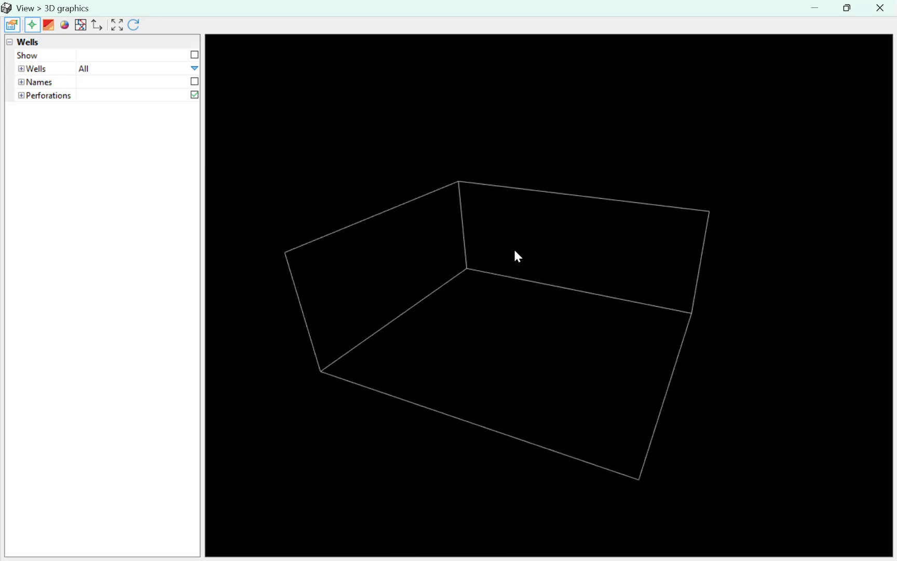
pyautogui.scroll(3, 514, 251)
pyautogui.scroll(-3, 514, 251)
pyautogui.scroll(3, 514, 251)
pyautogui.scroll(-3, 515, 250)
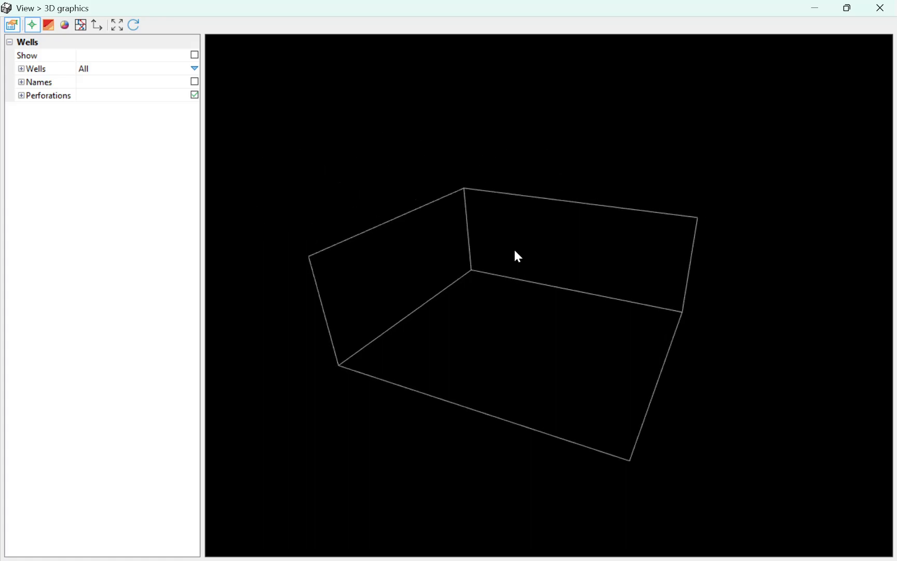
pyautogui.scroll(1, 517, 256)
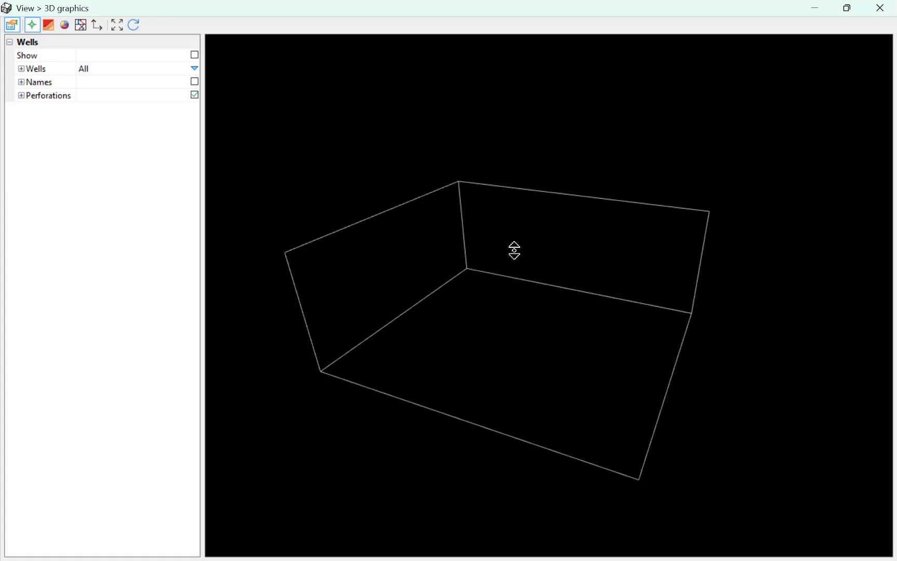
pyautogui.moveTo(514, 251); pyautogui.dragTo(463, 226)
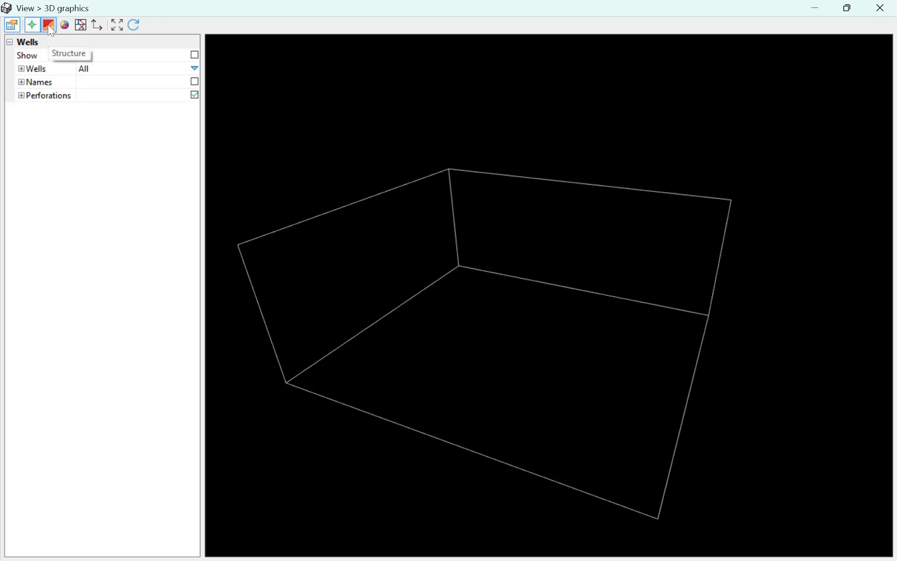
# - Hide the 3D view's properties and restore them
pyautogui.click(14, 28)
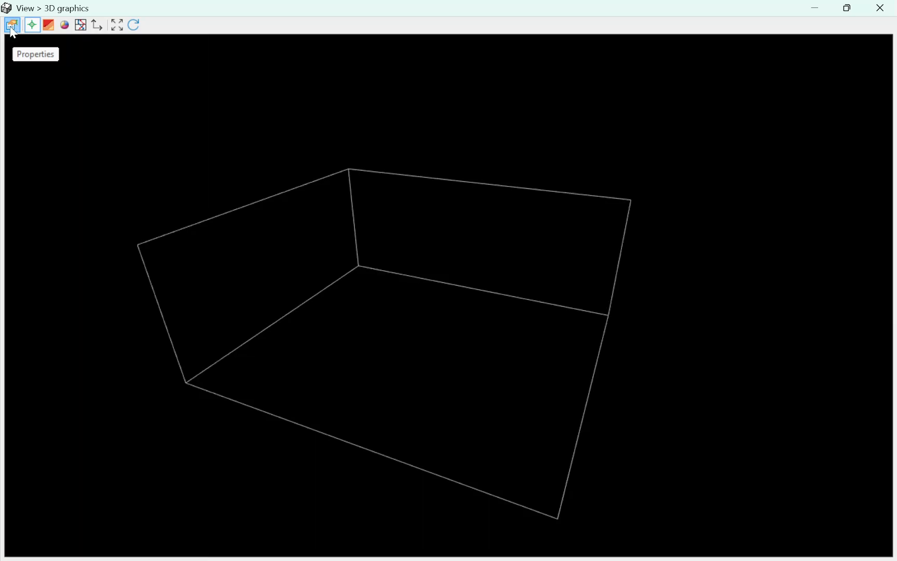
pyautogui.click(13, 28)
pyautogui.click(13, 29)
pyautogui.click(13, 30)
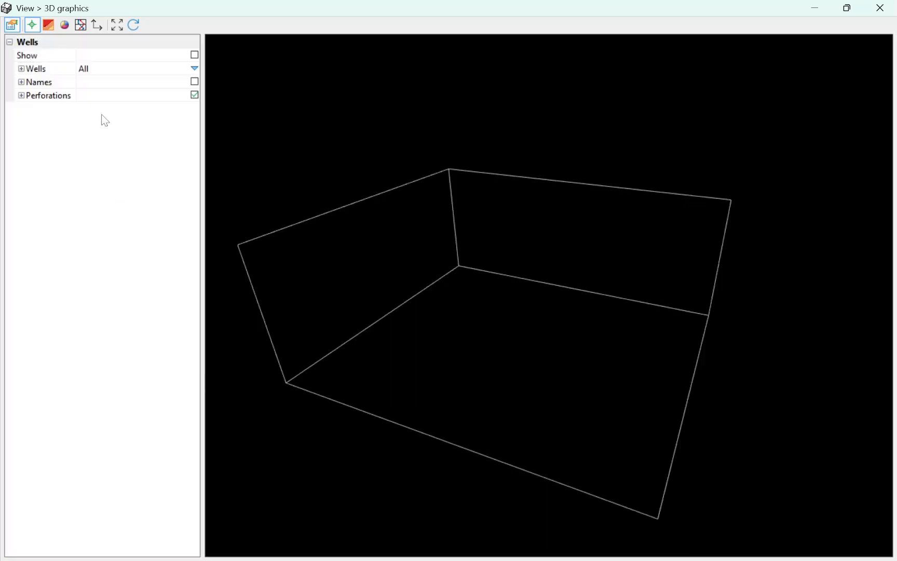
pyautogui.click(13, 27)
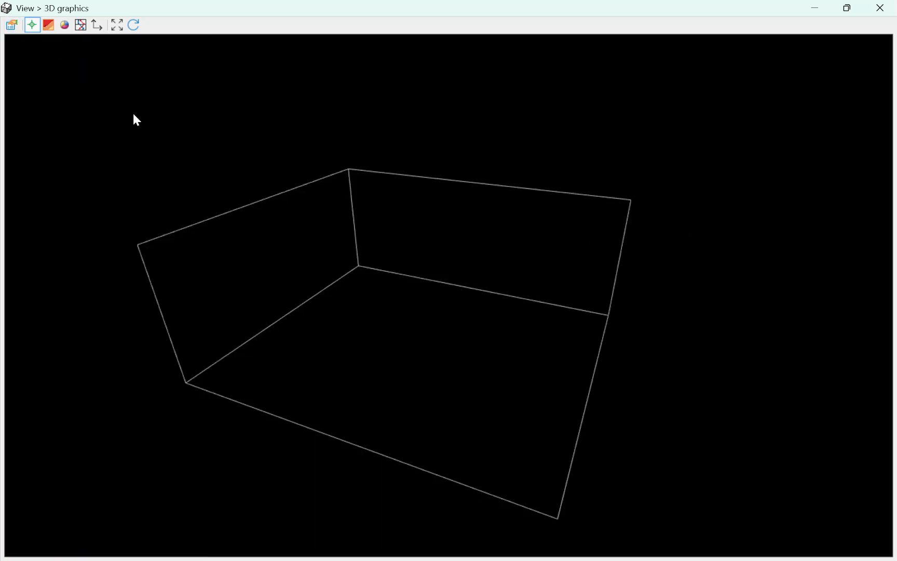
pyautogui.click(12, 26)
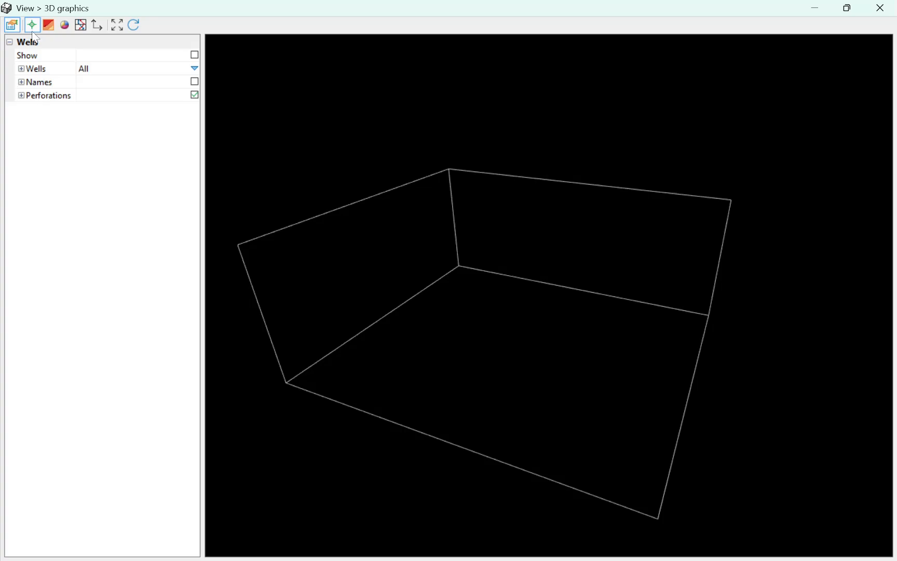
pyautogui.click(12, 26)
pyautogui.click(12, 26)
# - Review the structure, data, logs and general settings of the 3D view, ending on the general settings
pyautogui.click(49, 26)
pyautogui.click(65, 26)
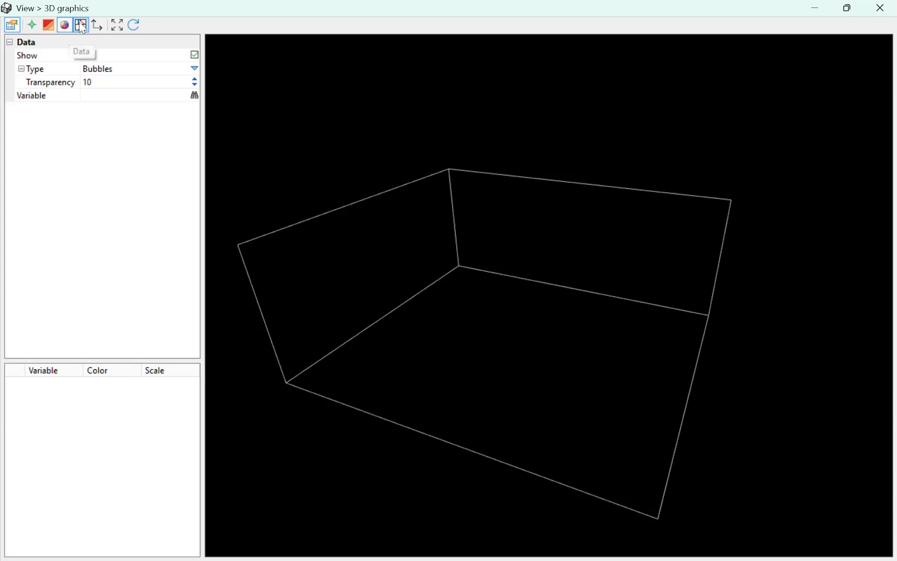
pyautogui.click(97, 26)
pyautogui.click(81, 25)
pyautogui.click(64, 25)
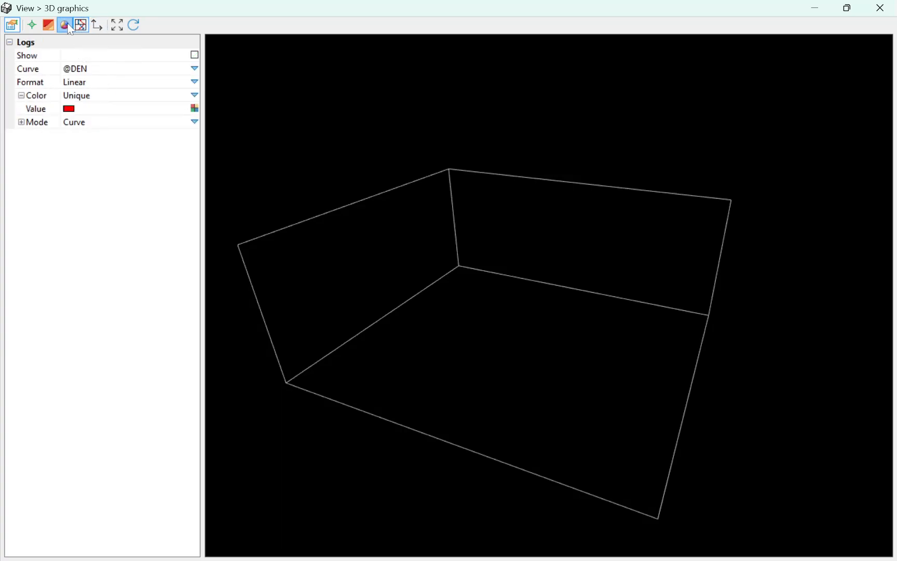
pyautogui.click(48, 25)
pyautogui.click(64, 25)
pyautogui.click(80, 25)
pyautogui.click(96, 25)
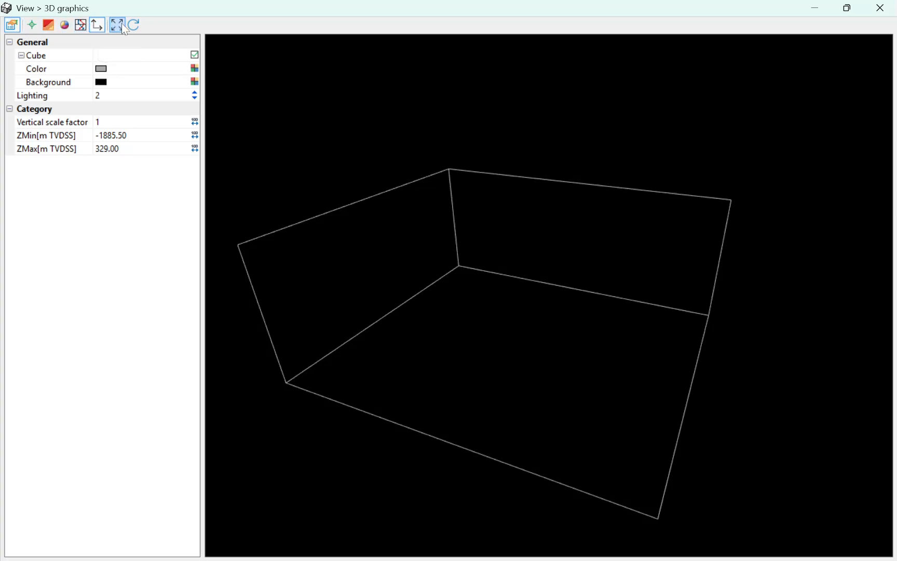
# - Reset the 3D camera before and after rotating the cube, and refresh the view
pyautogui.click(124, 29)
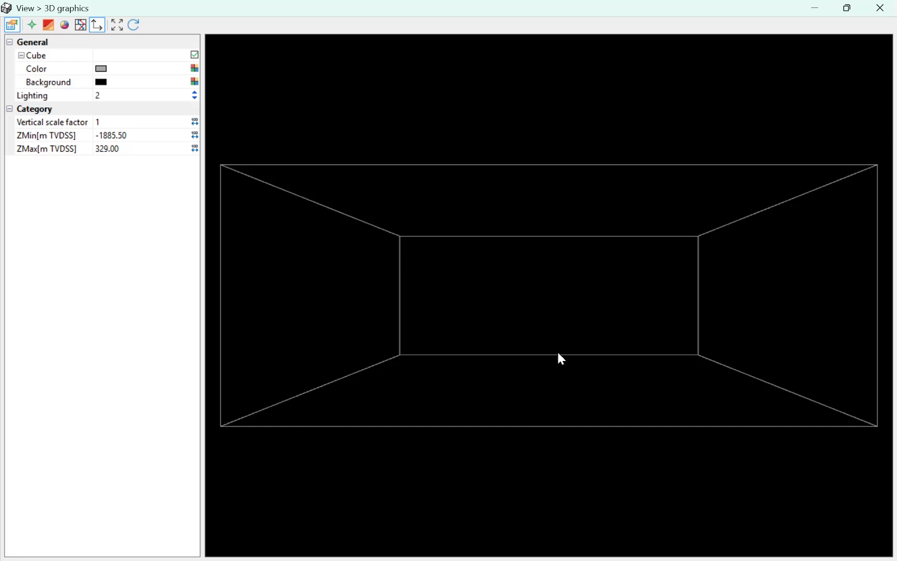
pyautogui.moveTo(559, 354); pyautogui.dragTo(417, 217)
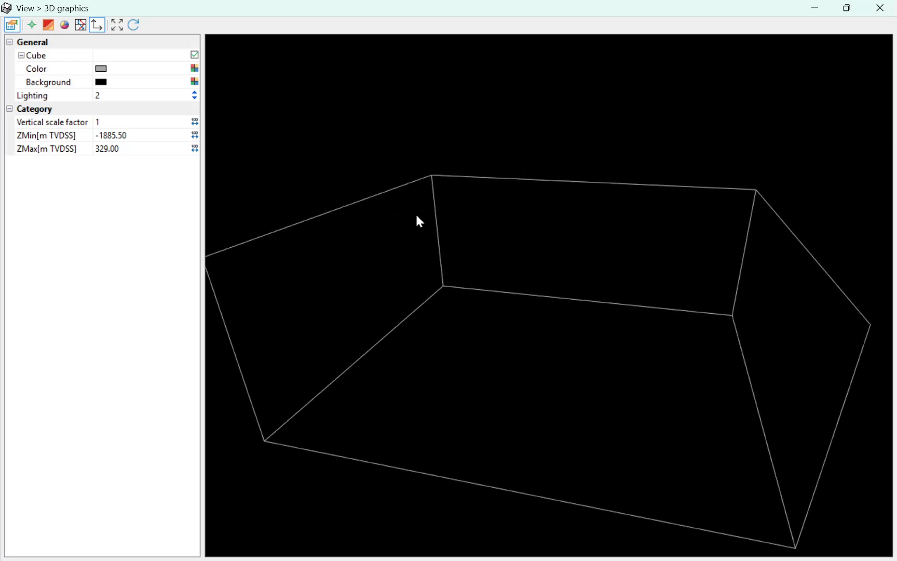
pyautogui.click(117, 25)
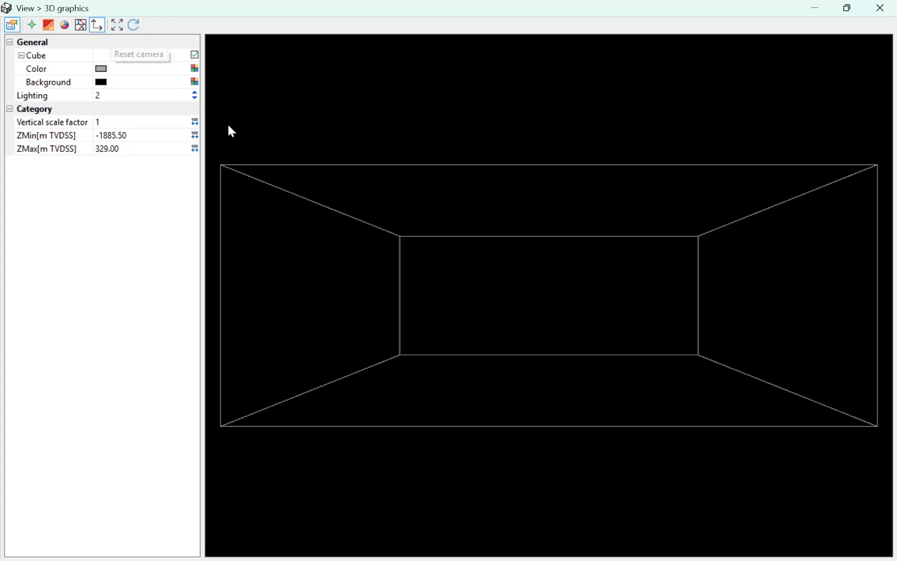
pyautogui.click(135, 28)
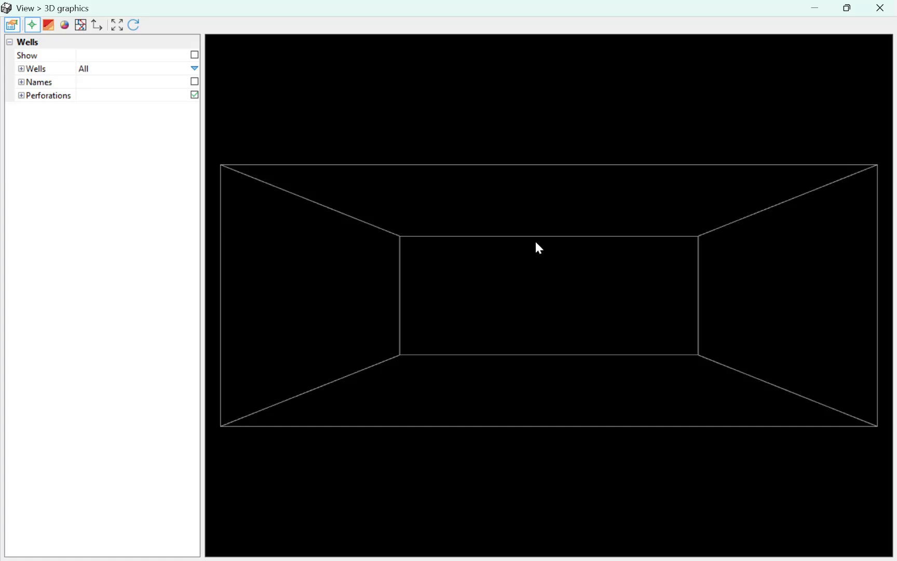
# - Show the wells inside the 3D cube and turn off their perforations
pyautogui.moveTo(535, 241); pyautogui.dragTo(519, 233)
pyautogui.moveTo(549, 171); pyautogui.dragTo(395, 197)
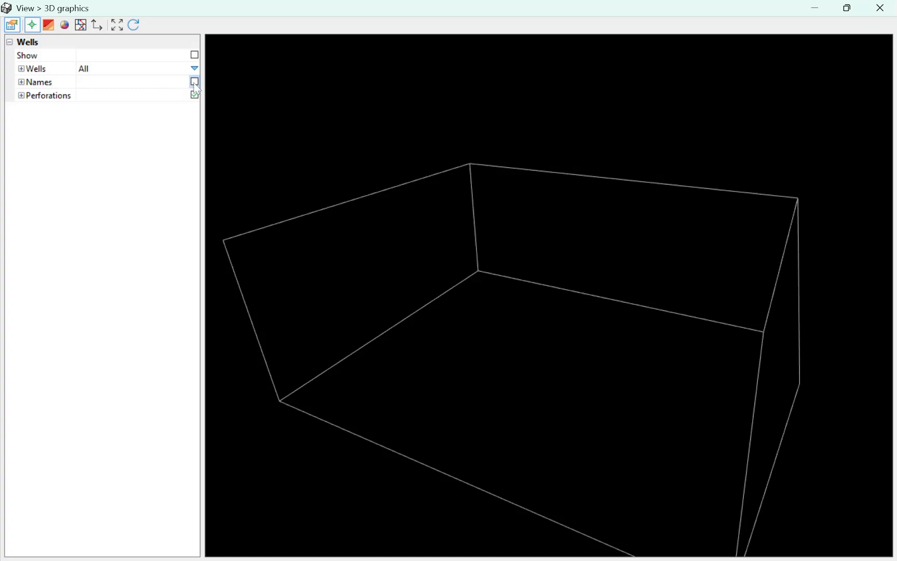
pyautogui.click(195, 55)
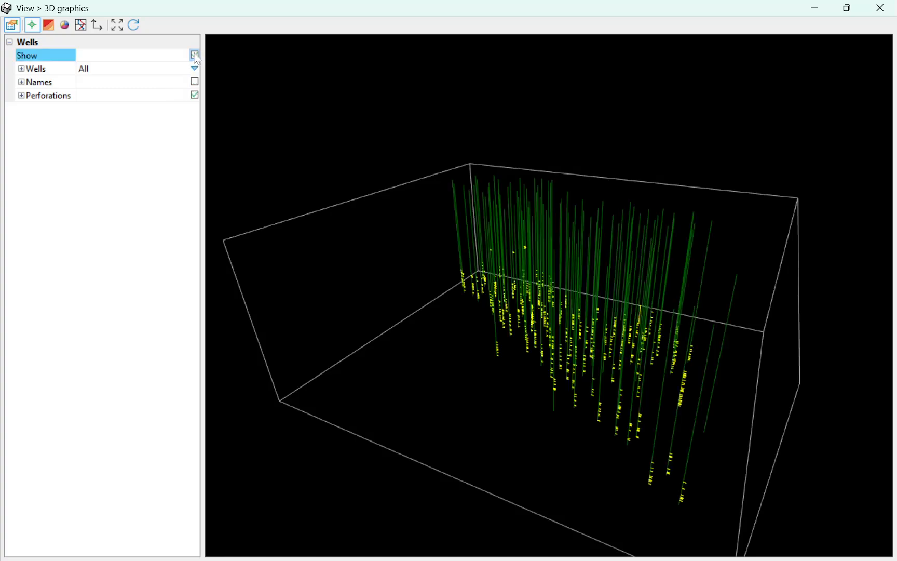
pyautogui.click(195, 95)
pyautogui.moveTo(340, 155); pyautogui.dragTo(440, 140)
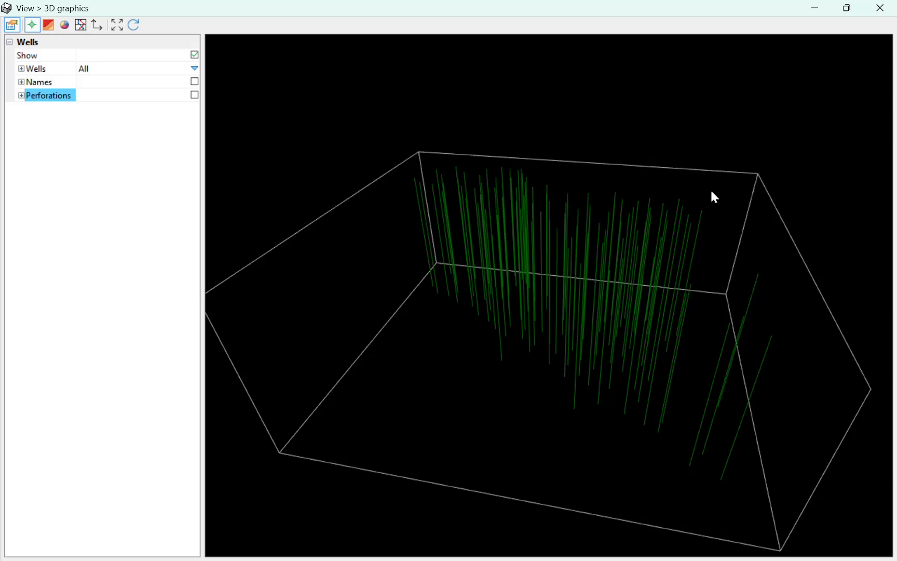
pyautogui.moveTo(711, 191); pyautogui.dragTo(649, 311)
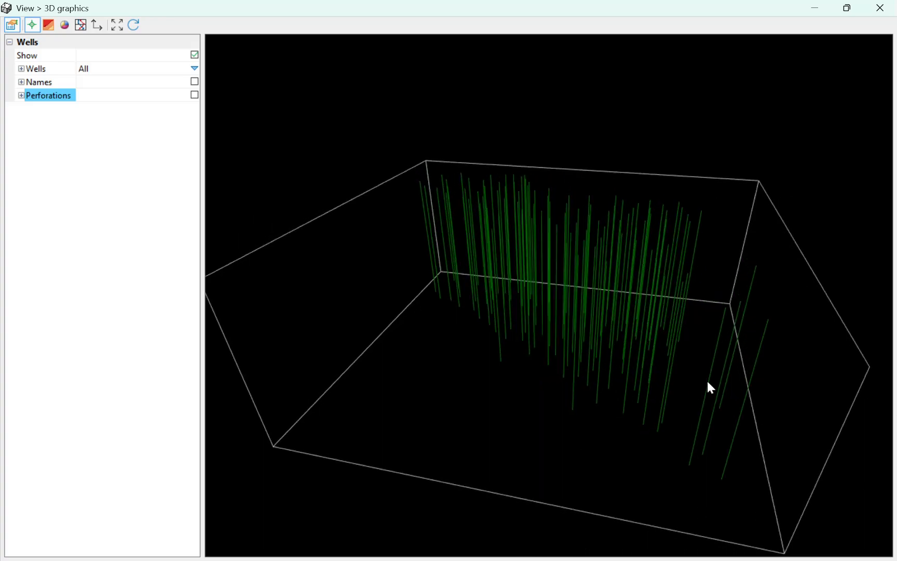
pyautogui.moveTo(683, 351); pyautogui.dragTo(649, 340)
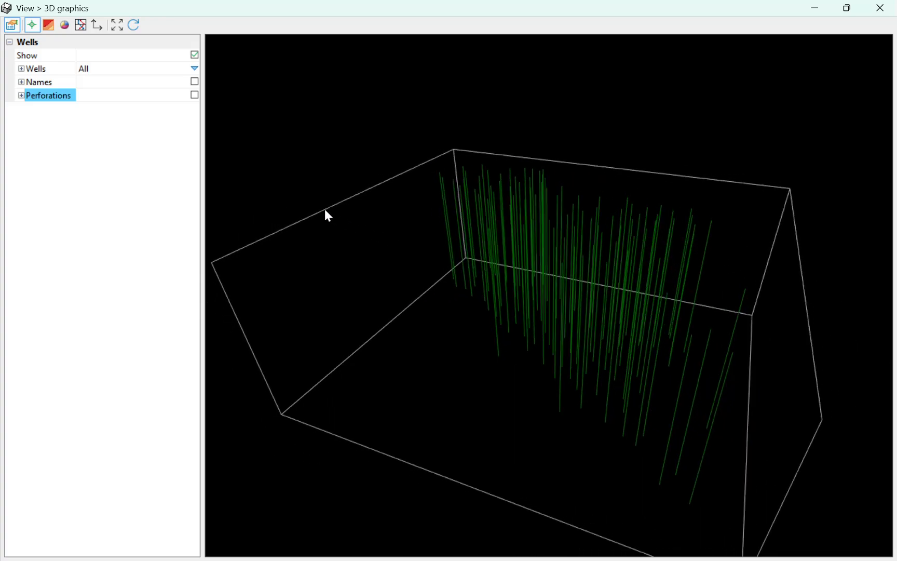
# - Restore the 3D graphics window to a smaller size and arrange it side by side with the Map view
pyautogui.click(195, 68)
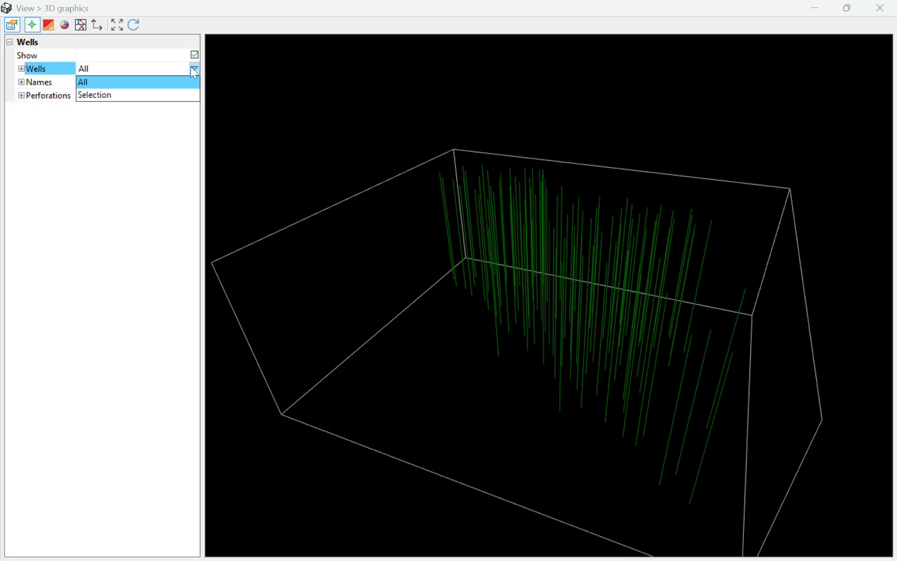
pyautogui.moveTo(286, 14); pyautogui.dragTo(371, 148)
pyautogui.click(874, 71)
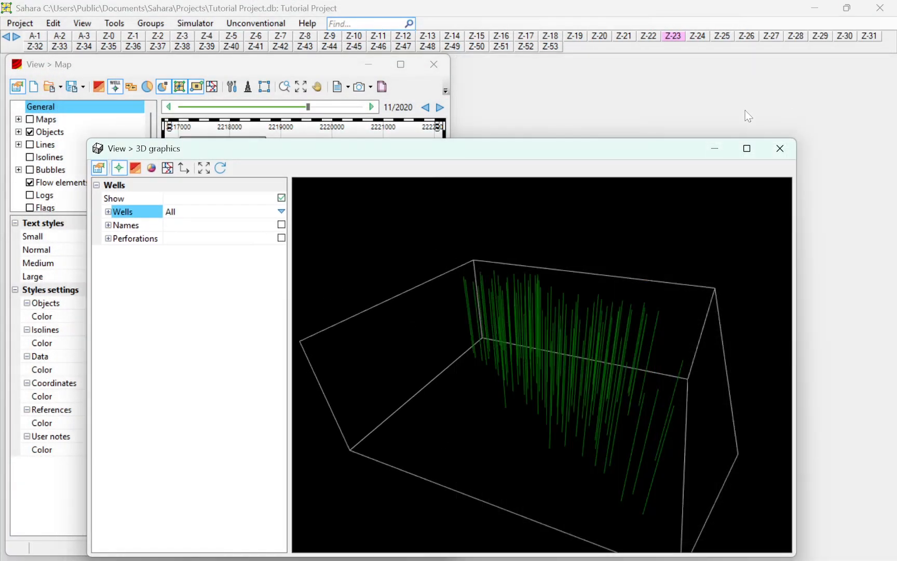
pyautogui.doubleClick(660, 113)
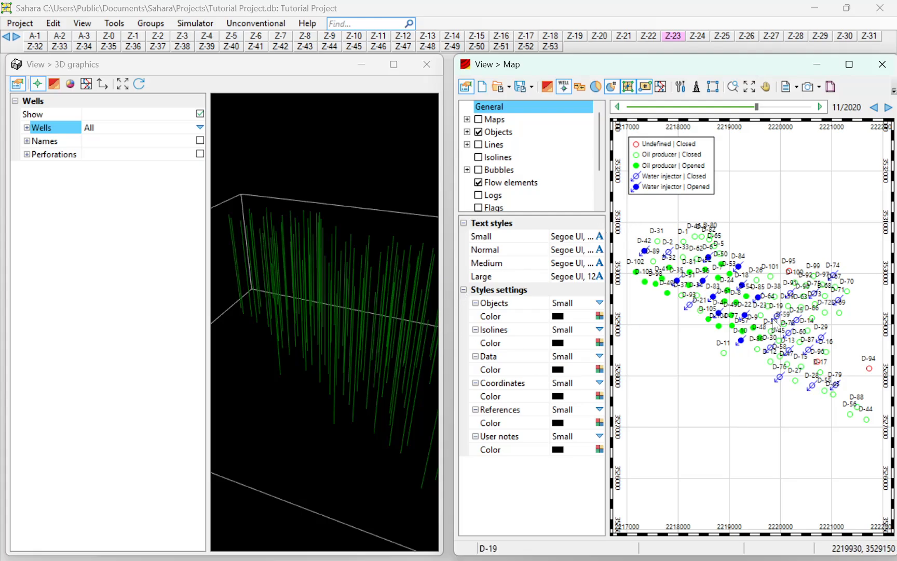
# - Select well D-85 on the map and limit the wells shown in the 3D view to the selection
pyautogui.click(756, 301)
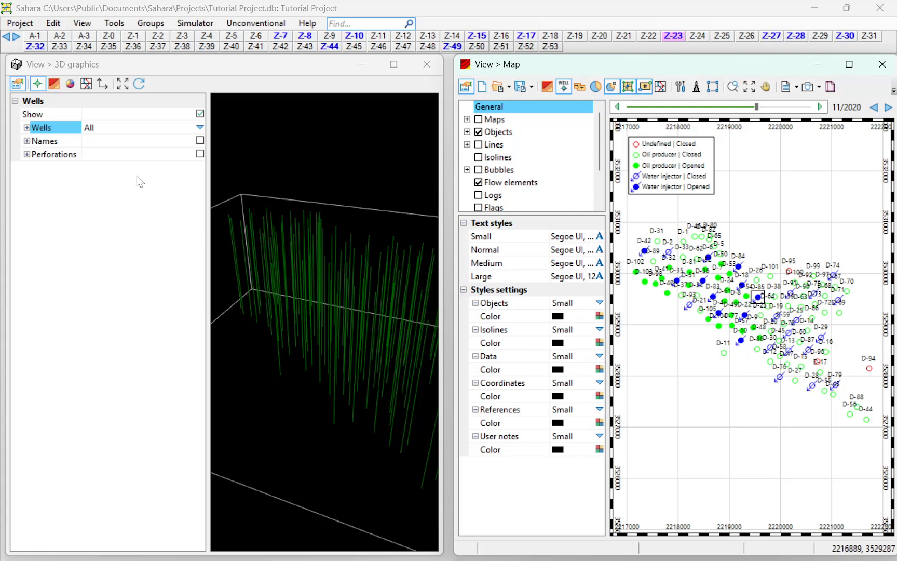
pyautogui.click(199, 128)
pyautogui.click(199, 129)
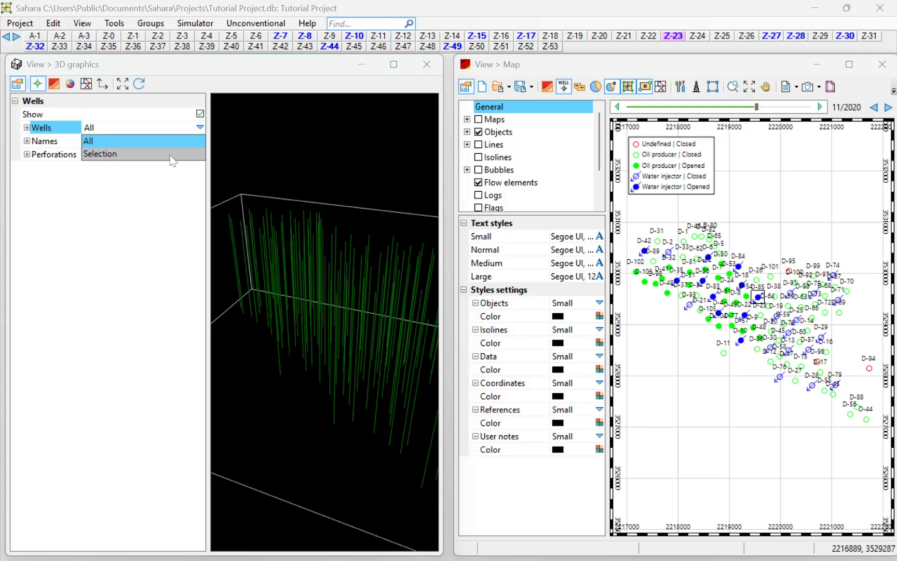
pyautogui.click(171, 153)
pyautogui.moveTo(322, 257); pyautogui.dragTo(357, 244)
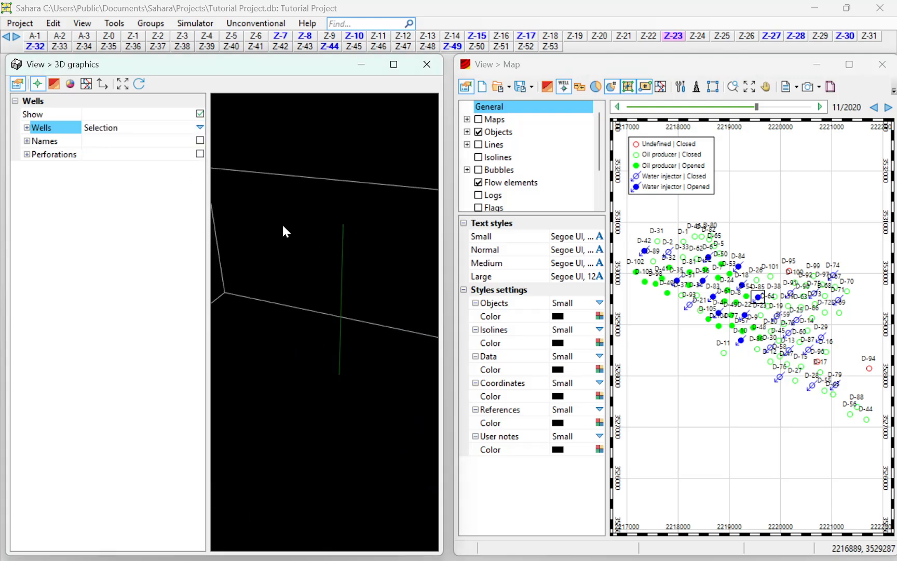
# - Turn on the well names in the 3D view and set their text color to white
pyautogui.click(200, 140)
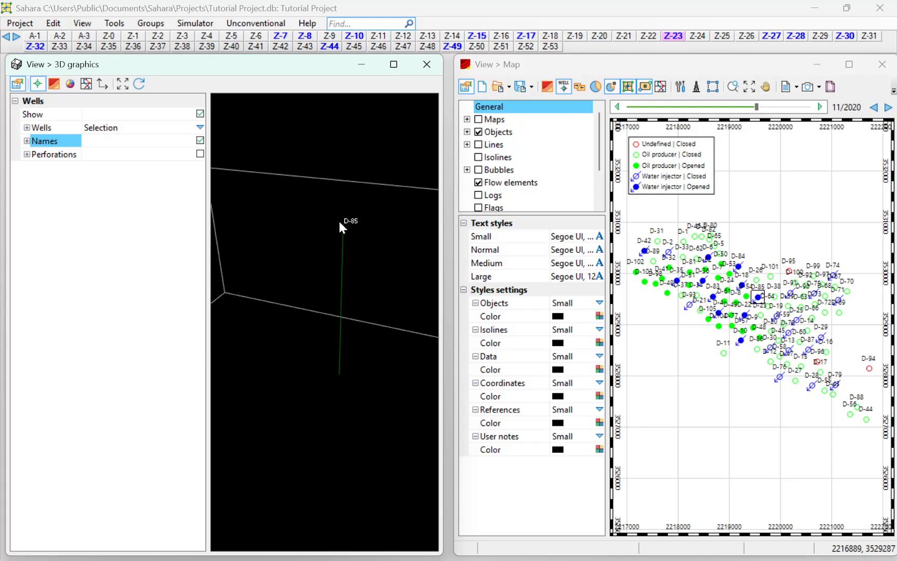
pyautogui.click(27, 141)
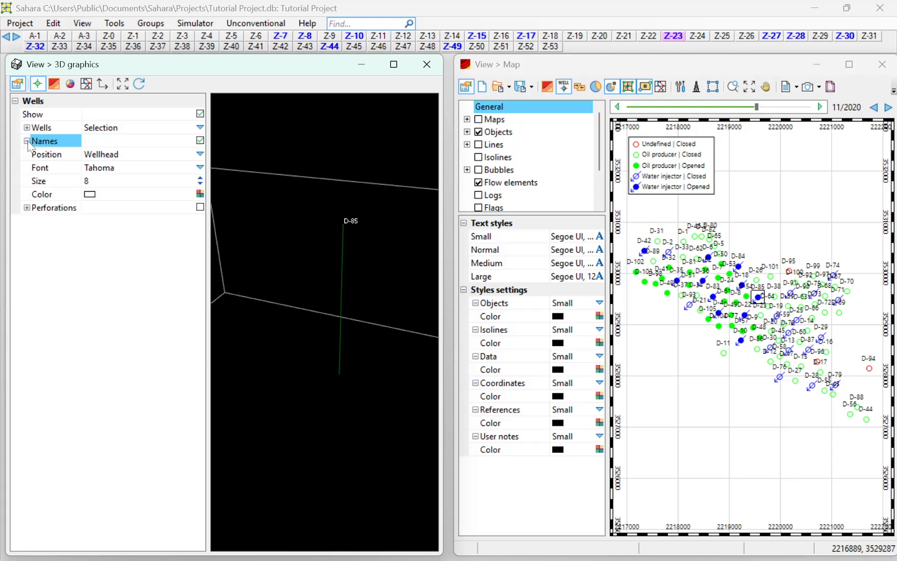
pyautogui.click(199, 194)
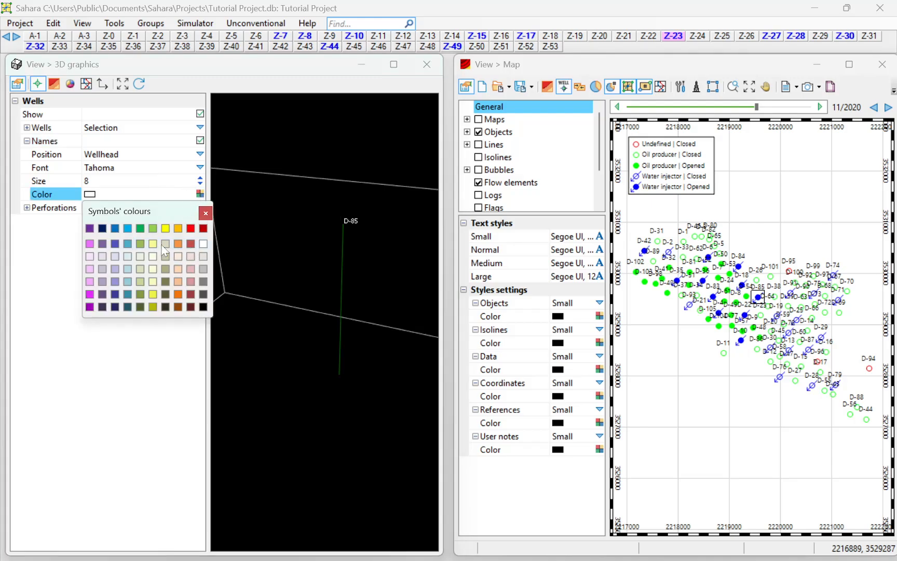
pyautogui.click(203, 228)
pyautogui.click(200, 195)
pyautogui.click(203, 244)
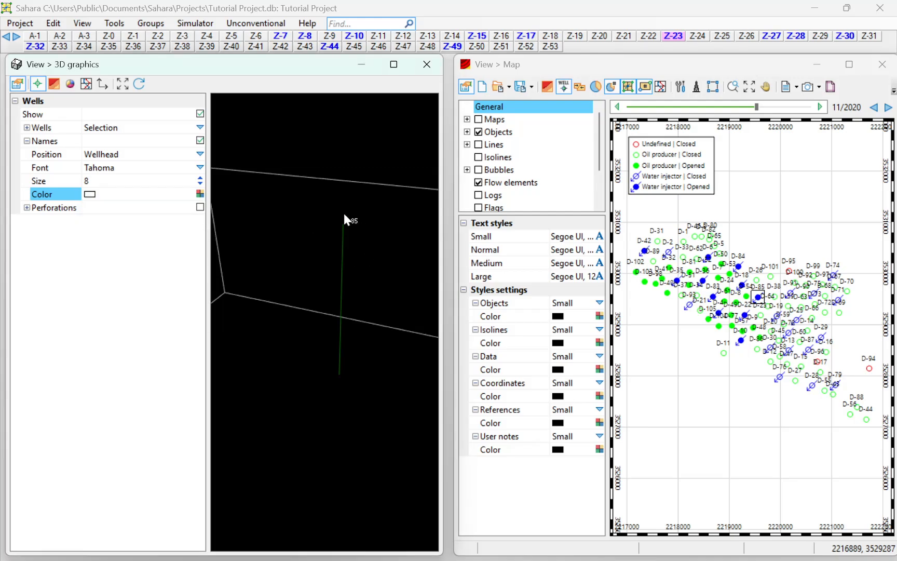
pyautogui.click(200, 193)
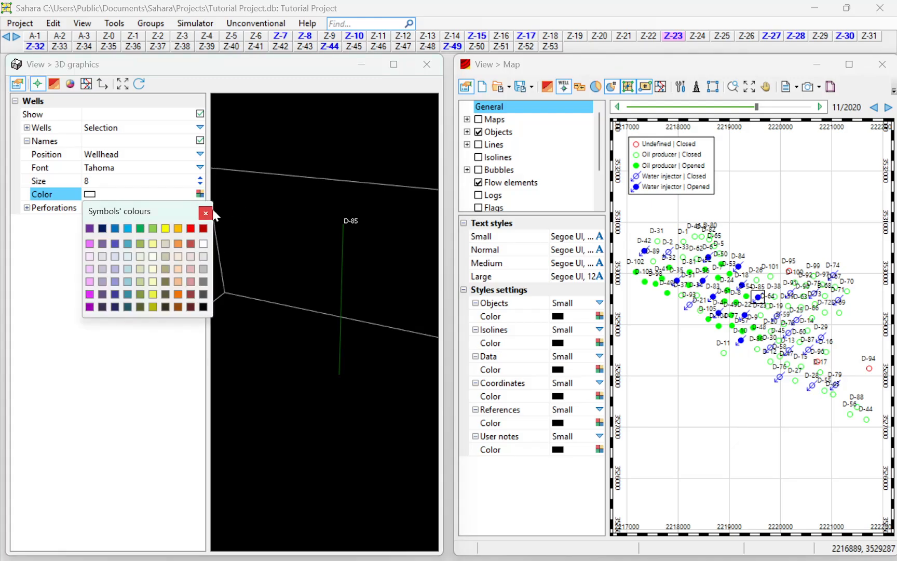
pyautogui.click(208, 211)
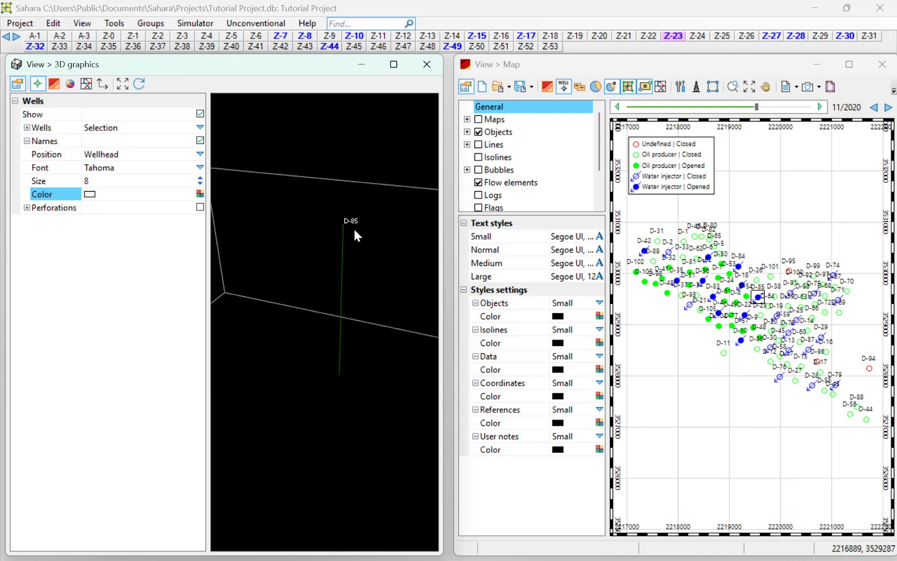
# - Try a larger text size for the well names and return it to size 8
pyautogui.click(199, 178)
pyautogui.click(199, 177)
pyautogui.click(198, 178)
pyautogui.click(198, 177)
pyautogui.click(198, 178)
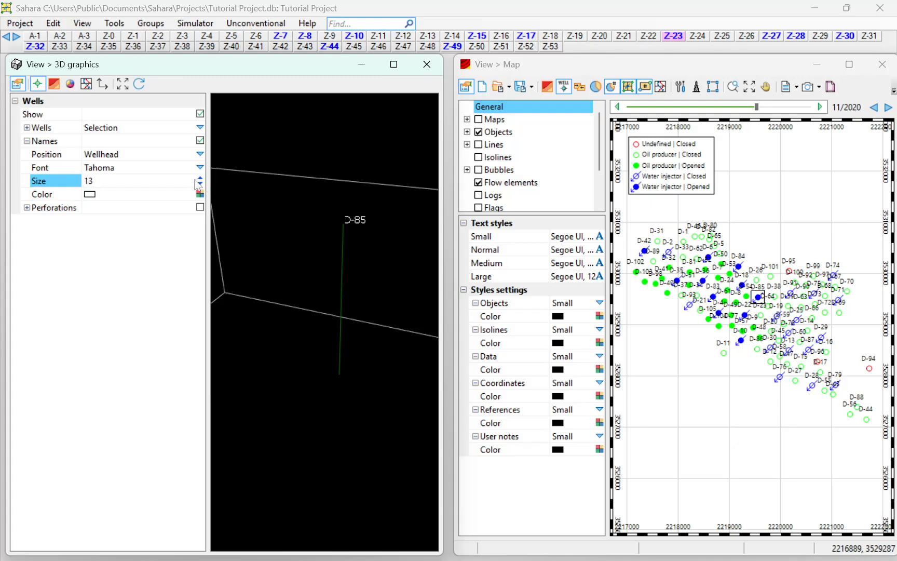
pyautogui.click(199, 178)
pyautogui.click(199, 178)
pyautogui.click(200, 184)
pyautogui.click(201, 185)
pyautogui.click(200, 184)
pyautogui.click(200, 185)
pyautogui.click(200, 185)
pyautogui.click(200, 184)
pyautogui.click(200, 184)
# - Place the well names at the bottomhole position in the 3D view
pyautogui.click(200, 155)
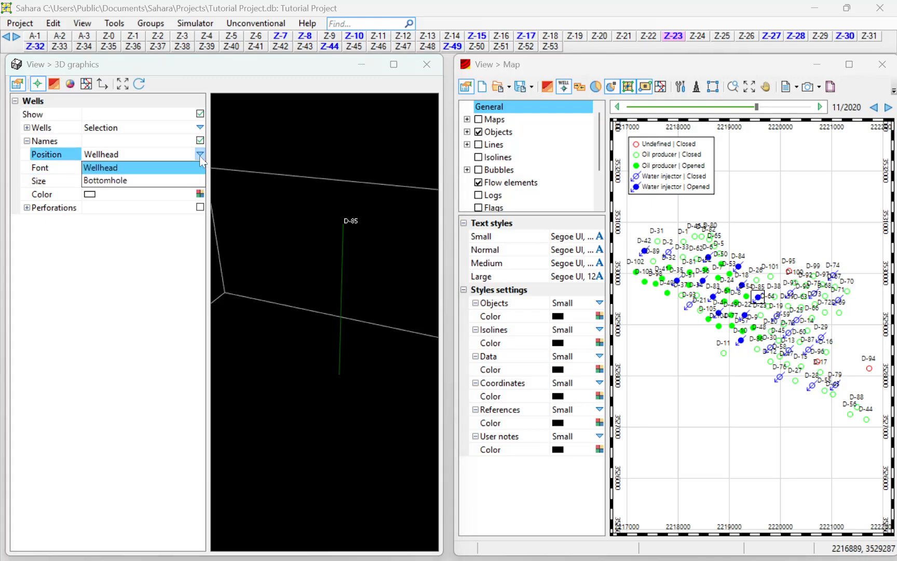
pyautogui.click(174, 180)
pyautogui.moveTo(317, 355); pyautogui.dragTo(334, 370)
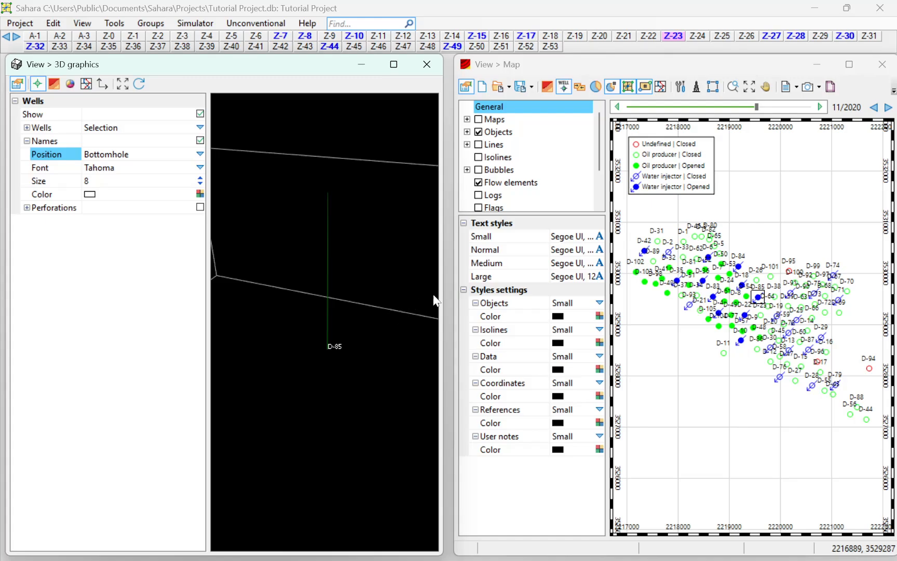
# - Add wells D-54, D-50, D-52 and D-81 to the map selection so they appear in the 3D view
pyautogui.keyDown('ctrl'); pyautogui.click(746, 301); pyautogui.keyUp('ctrl')
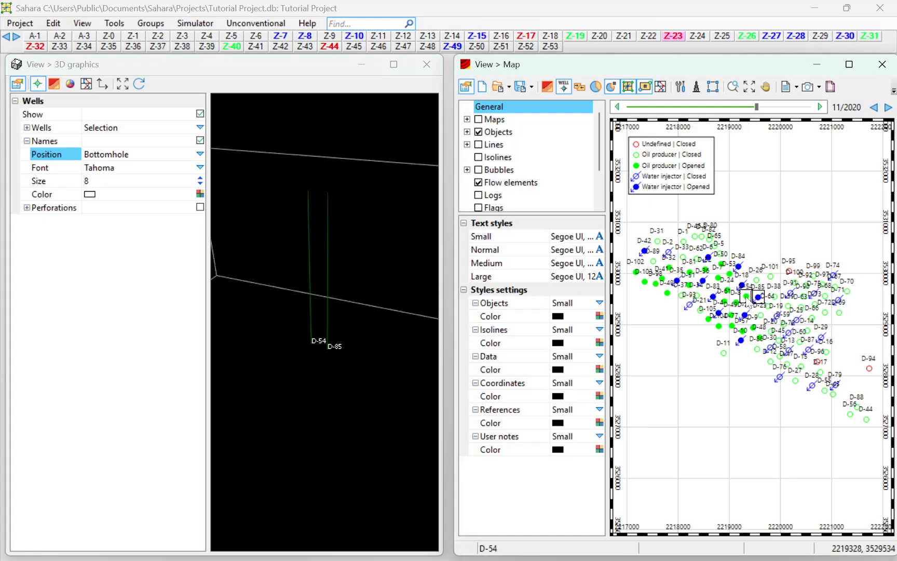
pyautogui.keyDown('ctrl'); pyautogui.click(722, 265); pyautogui.keyUp('ctrl')
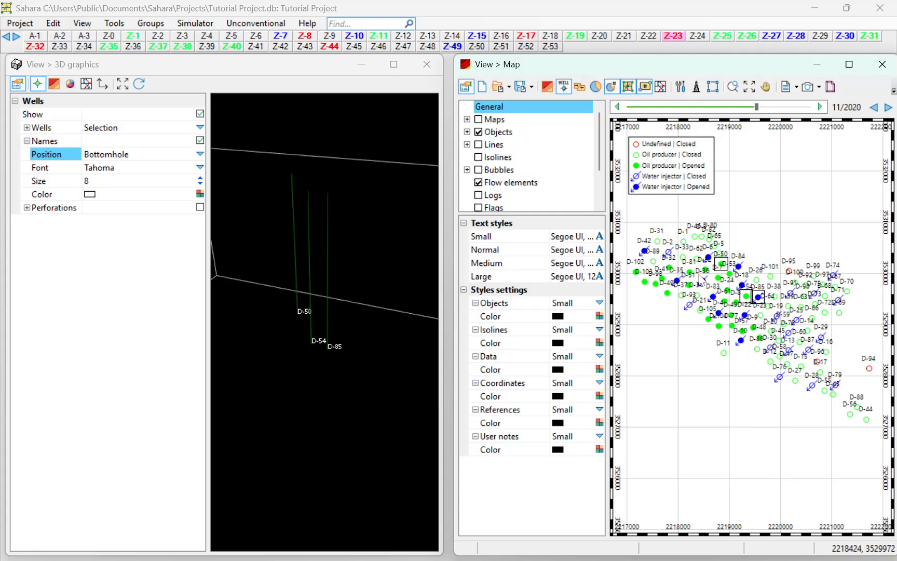
pyautogui.keyDown('ctrl'); pyautogui.click(704, 268); pyautogui.keyUp('ctrl')
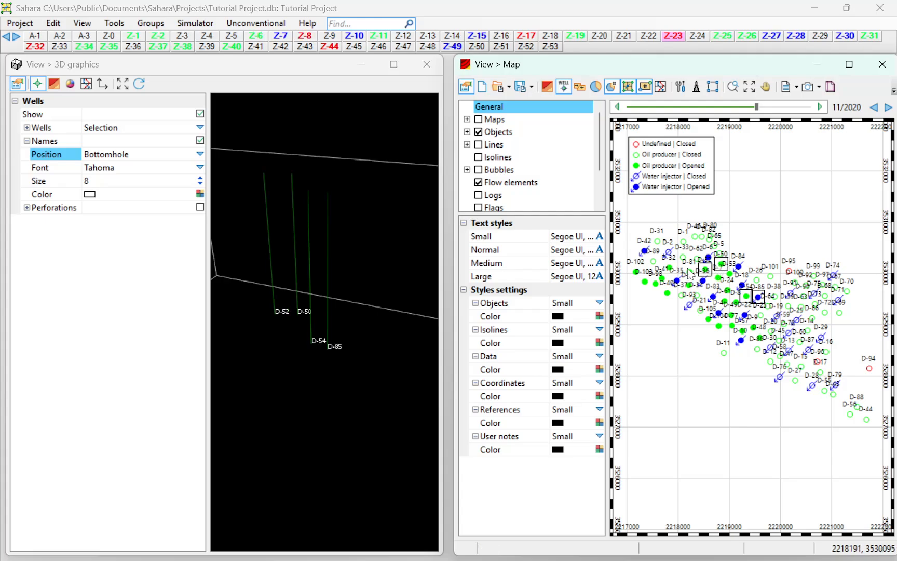
pyautogui.keyDown('ctrl'); pyautogui.click(689, 272); pyautogui.keyUp('ctrl')
pyautogui.moveTo(320, 344); pyautogui.dragTo(344, 350)
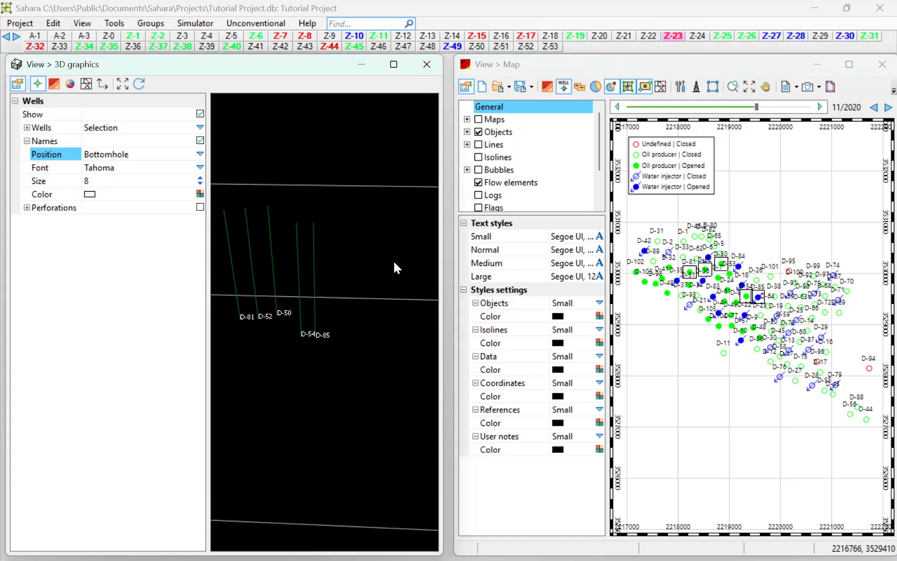
pyautogui.scroll(3, 278, 267)
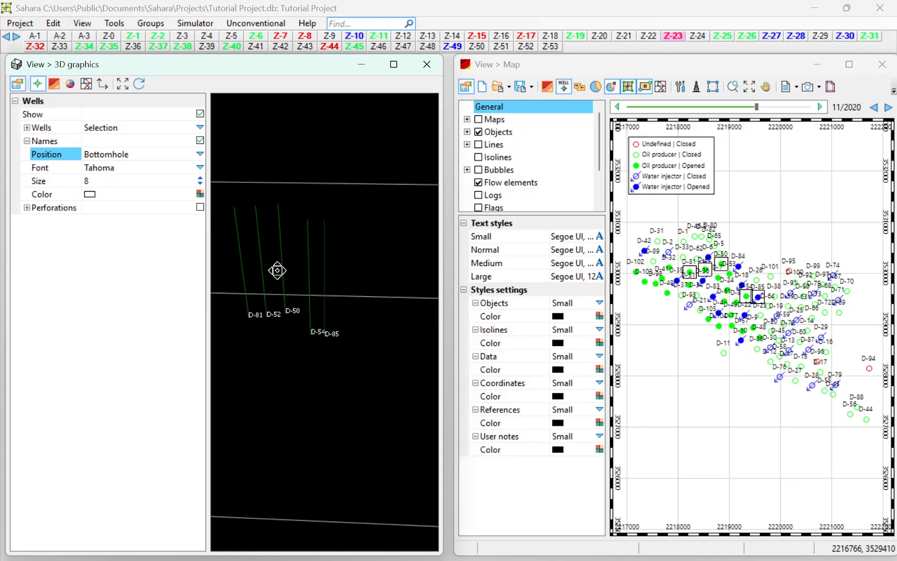
# - Turn on the perforations of the selected wells and examine those of well D-50 up close
pyautogui.click(200, 207)
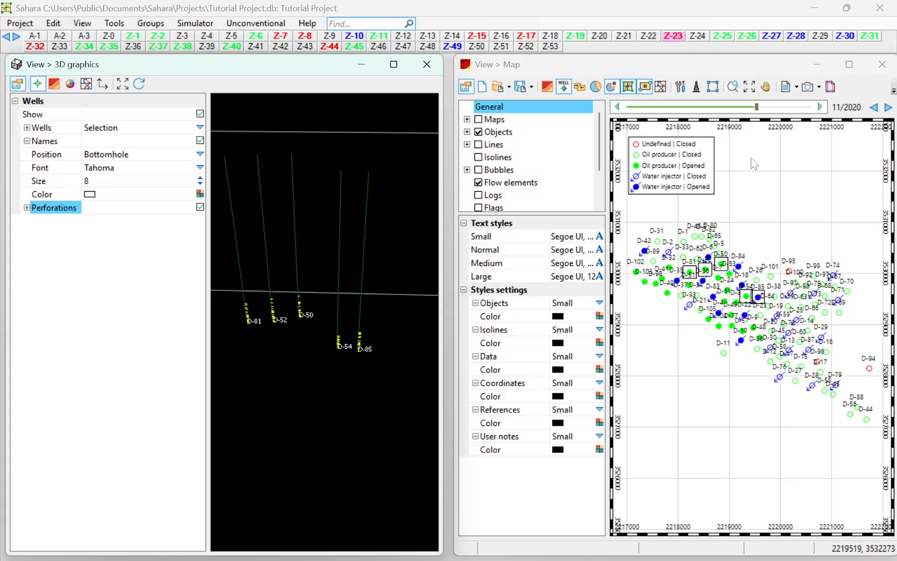
pyautogui.moveTo(282, 365); pyautogui.dragTo(325, 342, button='middle')
pyautogui.scroll(2, 336, 300)
pyautogui.scroll(5, 336, 301)
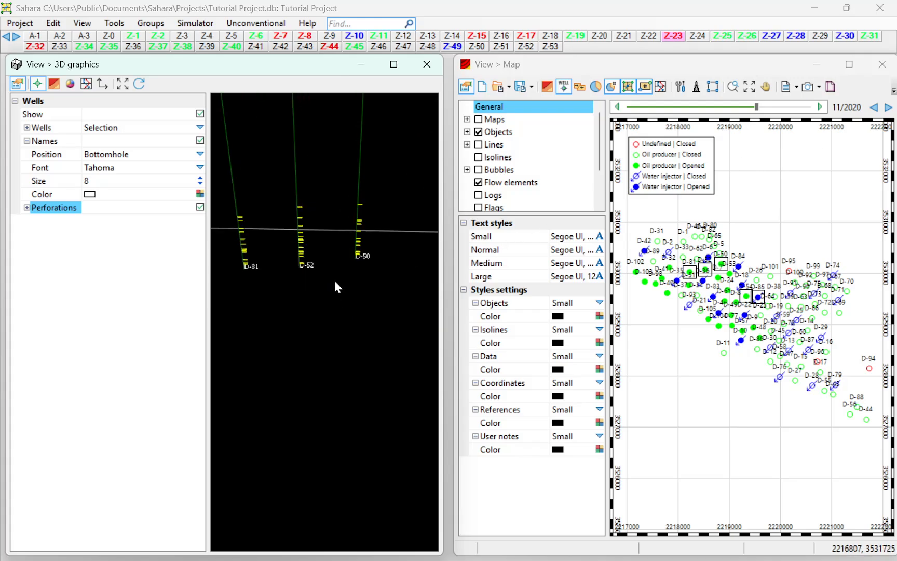
pyautogui.moveTo(374, 246); pyautogui.dragTo(345, 275, button='middle')
pyautogui.scroll(4, 362, 239)
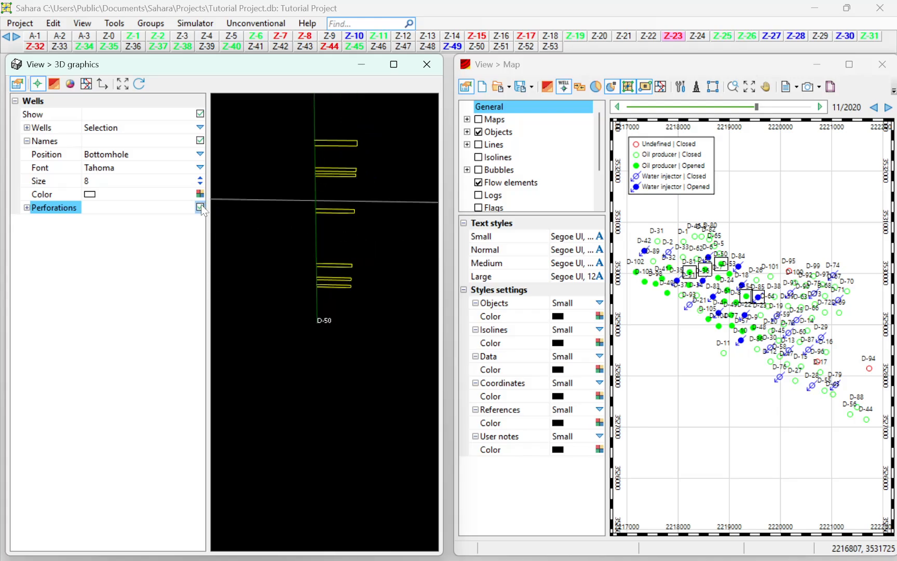
# - Try adjusting the projection of the perforations and return it to 0
pyautogui.click(27, 208)
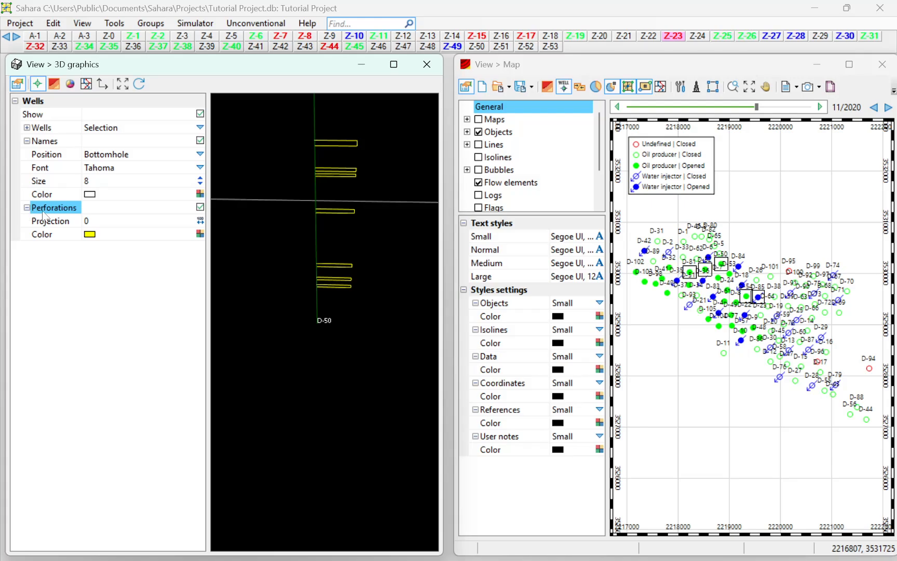
pyautogui.click(200, 221)
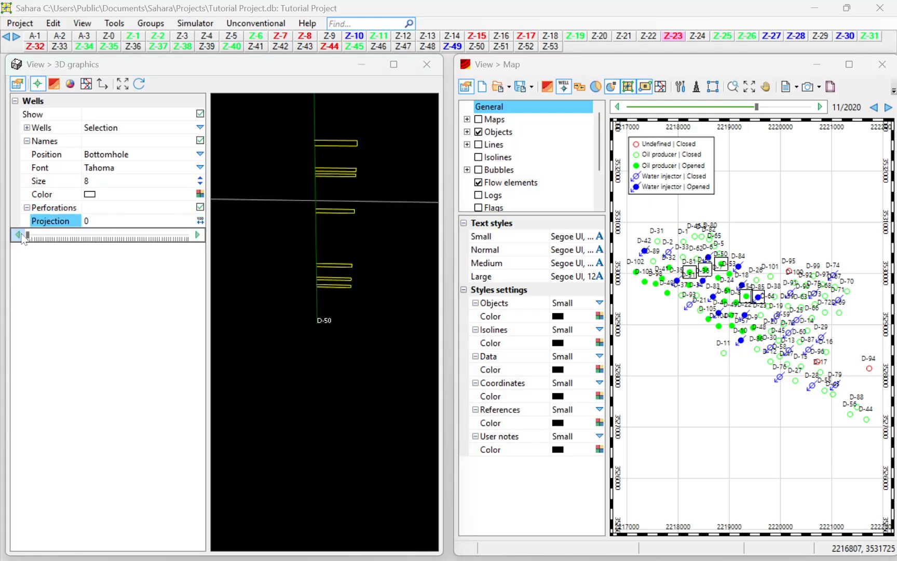
pyautogui.moveTo(26, 235)
pyautogui.mouseDown()
pyautogui.moveTo(149, 232)
pyautogui.moveTo(14, 226)
pyautogui.mouseUp()
pyautogui.click(84, 277)
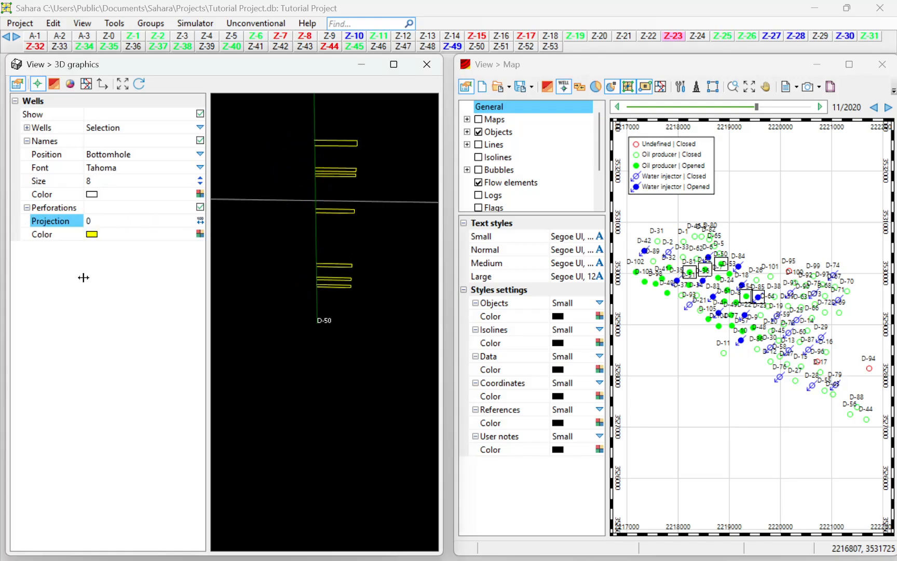
# - Color the perforations red and change them back to yellow
pyautogui.click(199, 233)
pyautogui.click(197, 248)
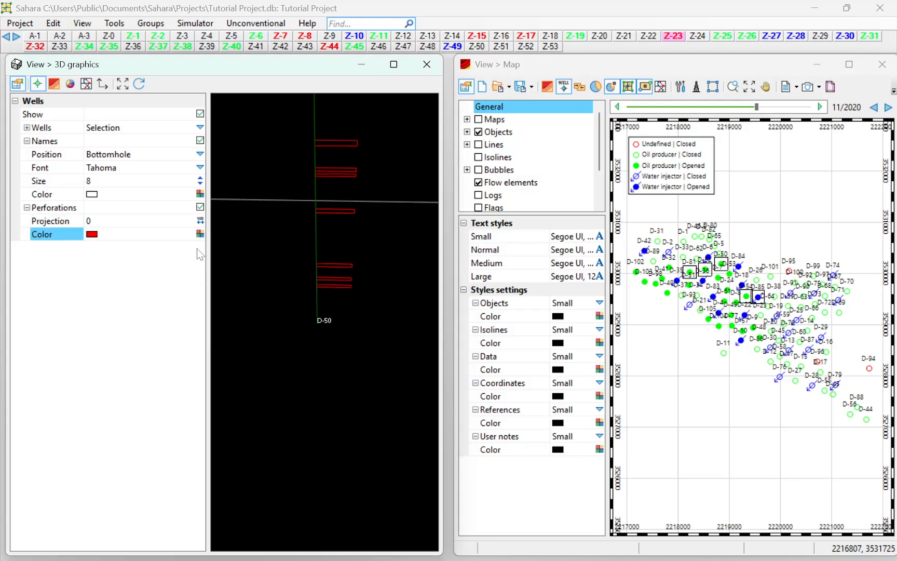
pyautogui.click(200, 235)
pyautogui.click(167, 268)
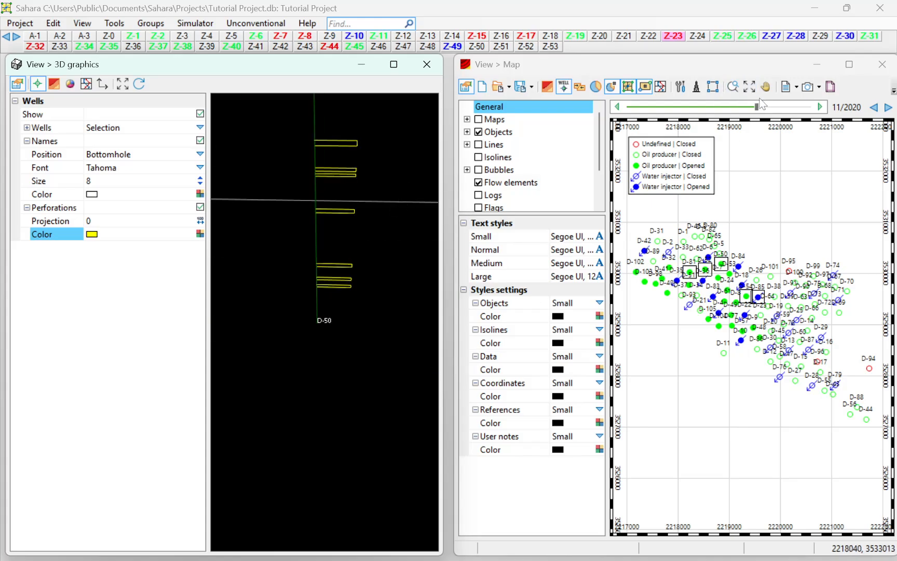
# - Move the map date back to 07/2007 and check the perforations of all selected wells in the 3D view
pyautogui.moveTo(757, 107); pyautogui.dragTo(732, 96)
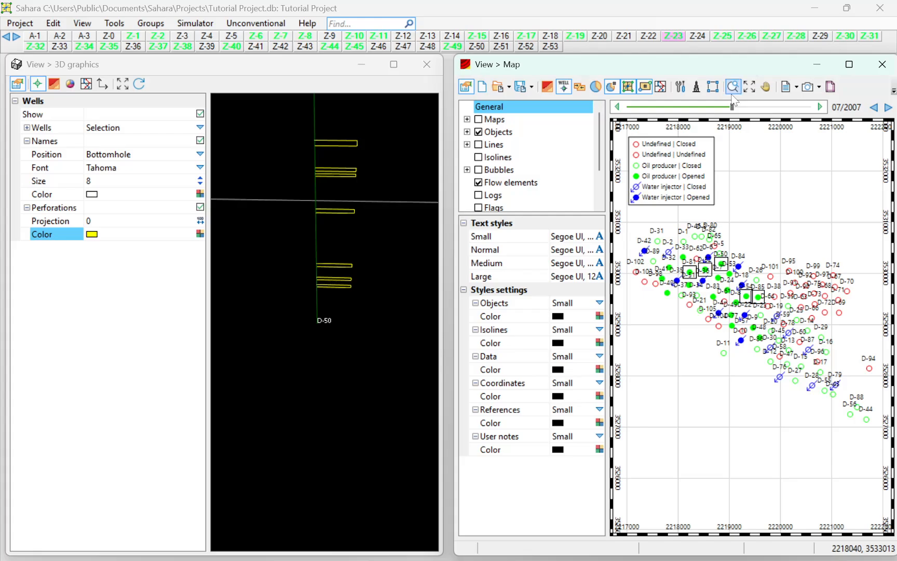
pyautogui.scroll(-5, 316, 346)
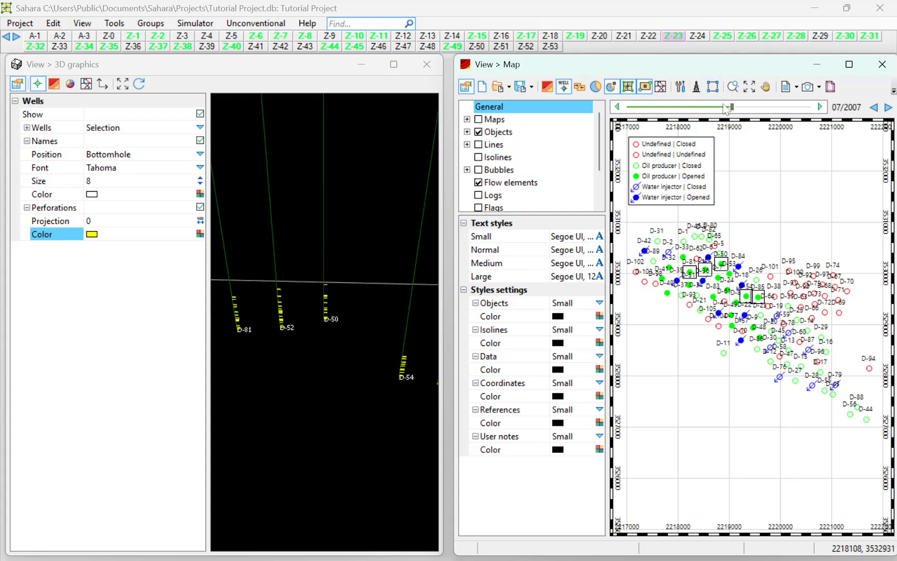
pyautogui.scroll(-3, 326, 214)
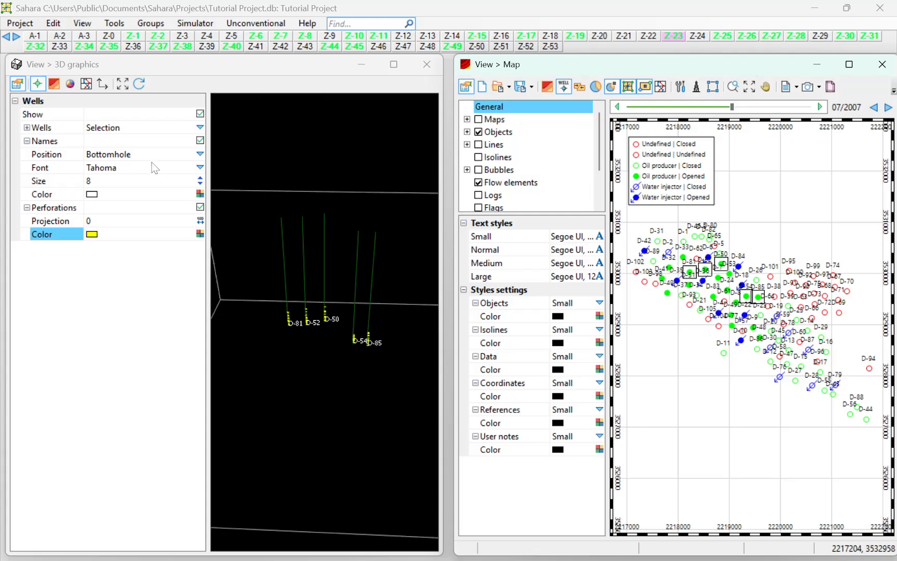
# - Show all wells in the 3D view and turn off their names
pyautogui.click(200, 127)
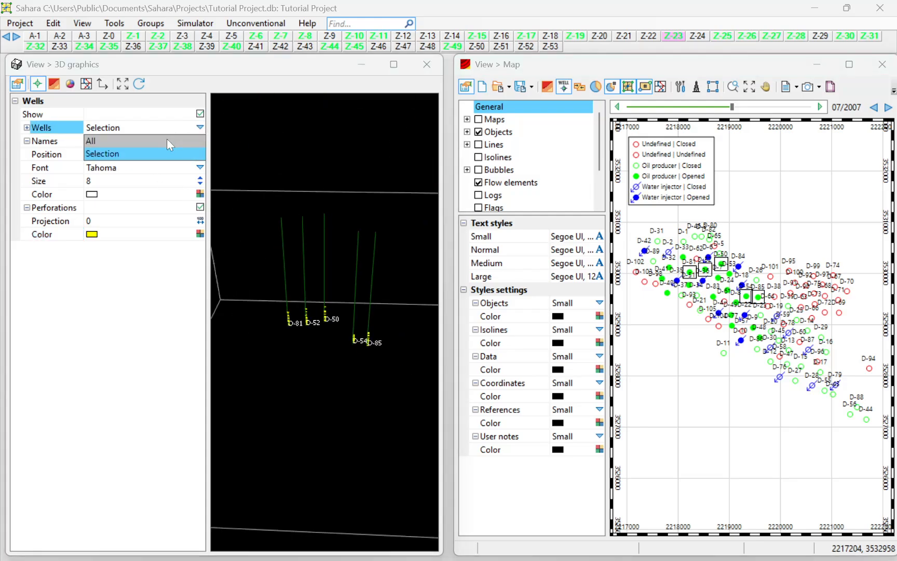
pyautogui.click(167, 138)
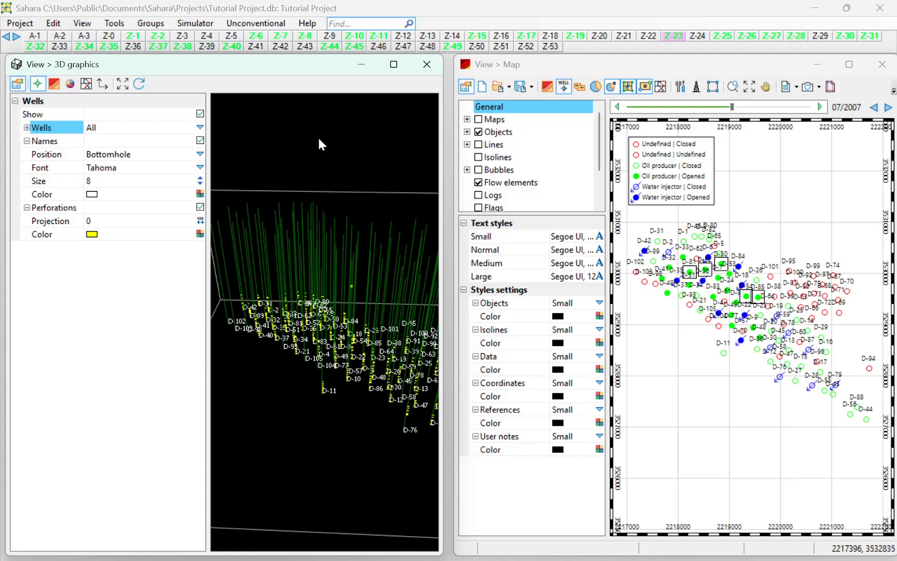
pyautogui.click(200, 140)
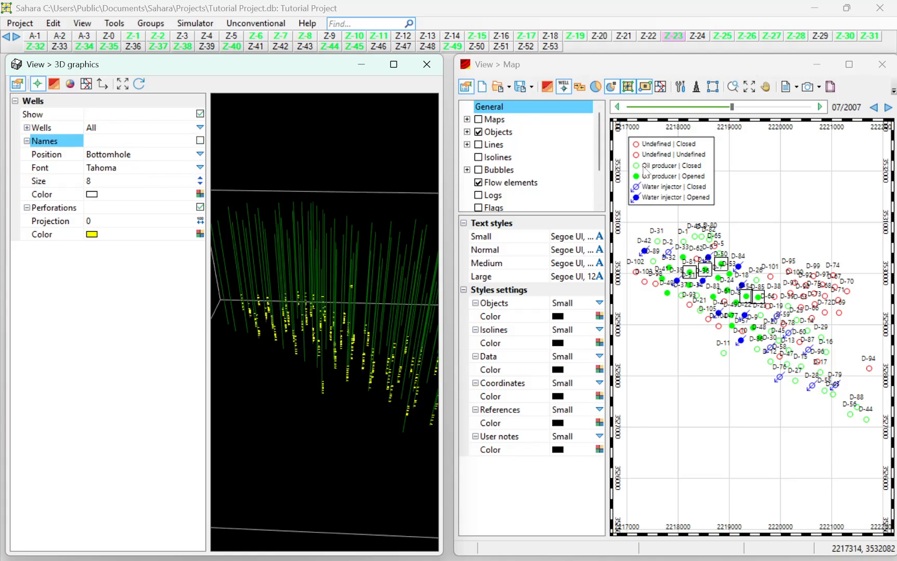
# - Move the map date back to 01/1950
pyautogui.moveTo(733, 109); pyautogui.dragTo(626, 109)
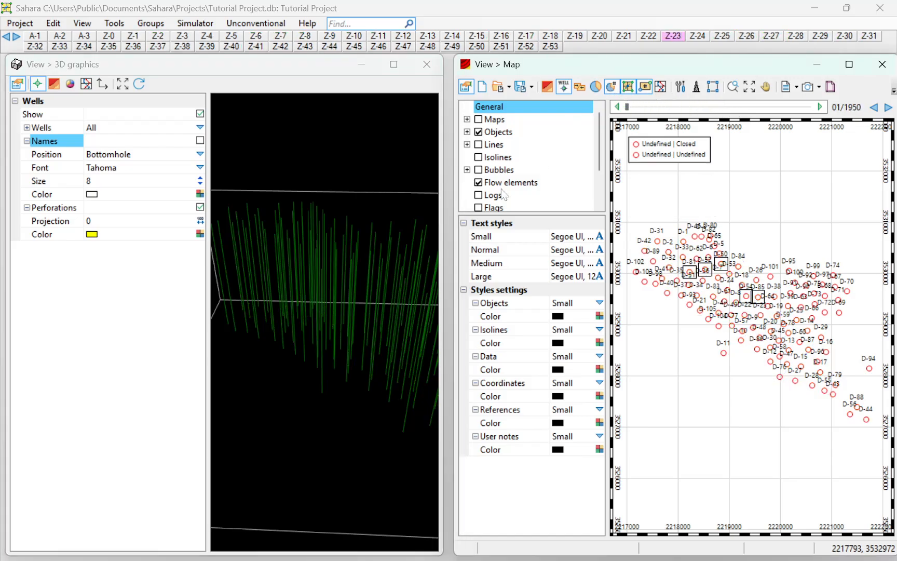
# - Advance the map date to 05/2026 and examine the perforations of all wells in the maximized 3D view
pyautogui.moveTo(347, 254); pyautogui.dragTo(399, 262)
pyautogui.doubleClick(324, 64)
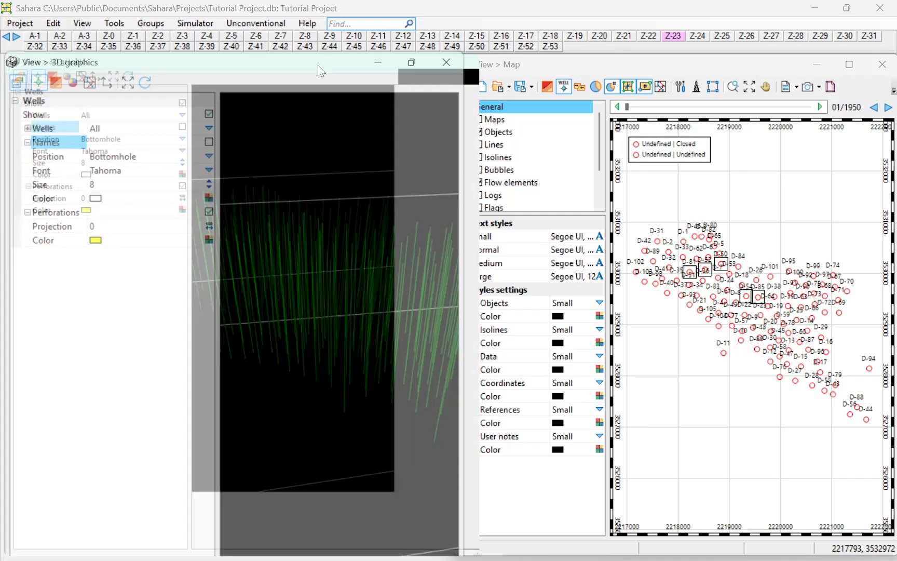
pyautogui.moveTo(502, 256); pyautogui.dragTo(592, 332)
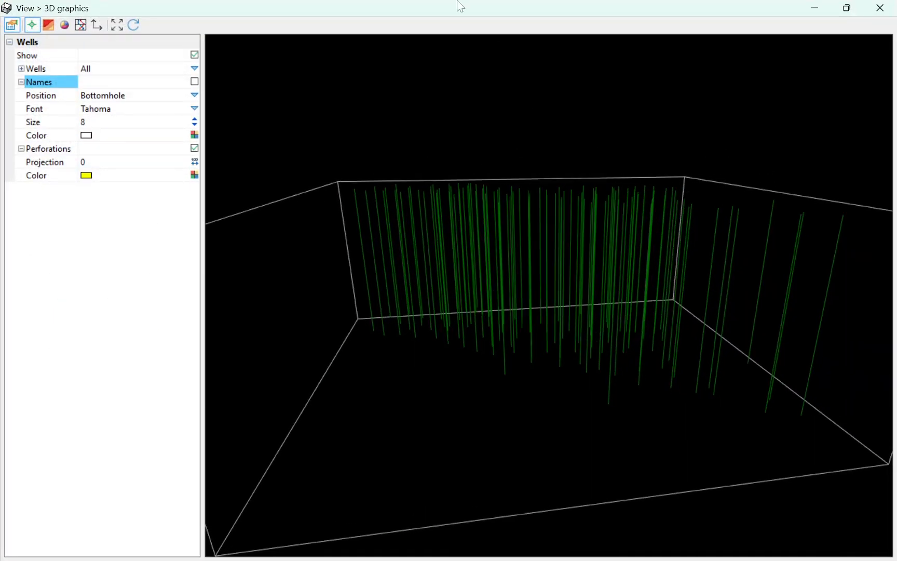
pyautogui.doubleClick(437, 8)
pyautogui.moveTo(633, 108); pyautogui.dragTo(767, 107)
pyautogui.click(396, 214)
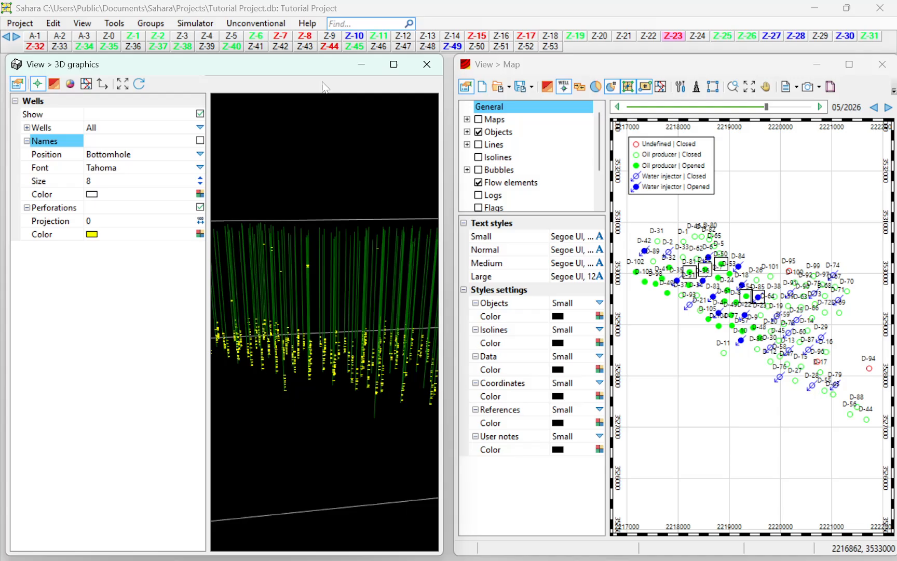
pyautogui.doubleClick(325, 65)
pyautogui.scroll(3, 514, 246)
pyautogui.moveTo(513, 246); pyautogui.dragTo(457, 206, button='middle')
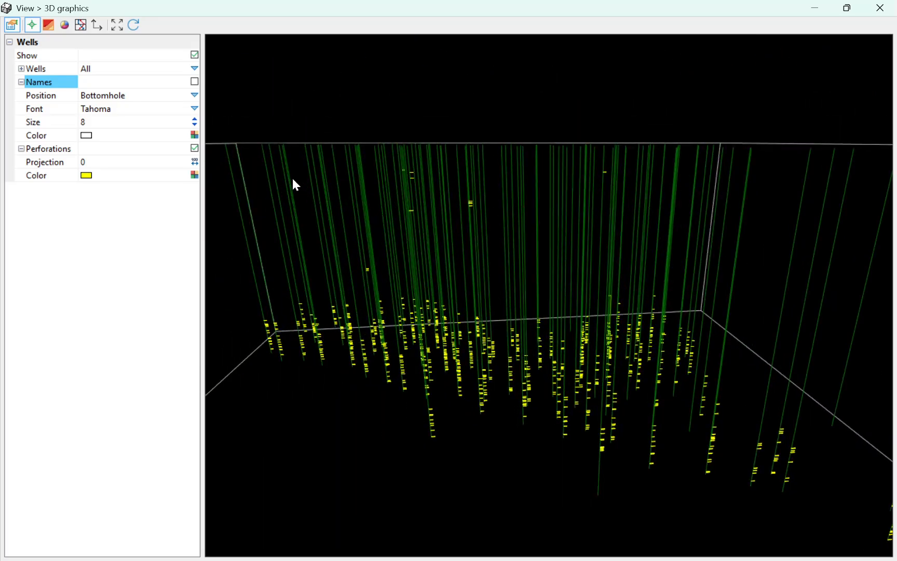
# - Turn off the perforations and show the structure of the selected layer in the 3D view
pyautogui.click(195, 148)
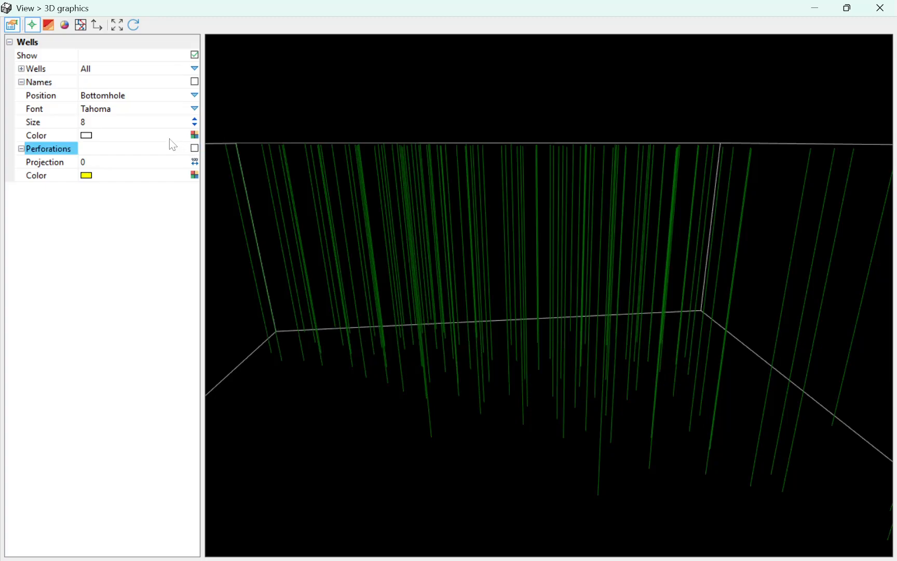
pyautogui.click(48, 25)
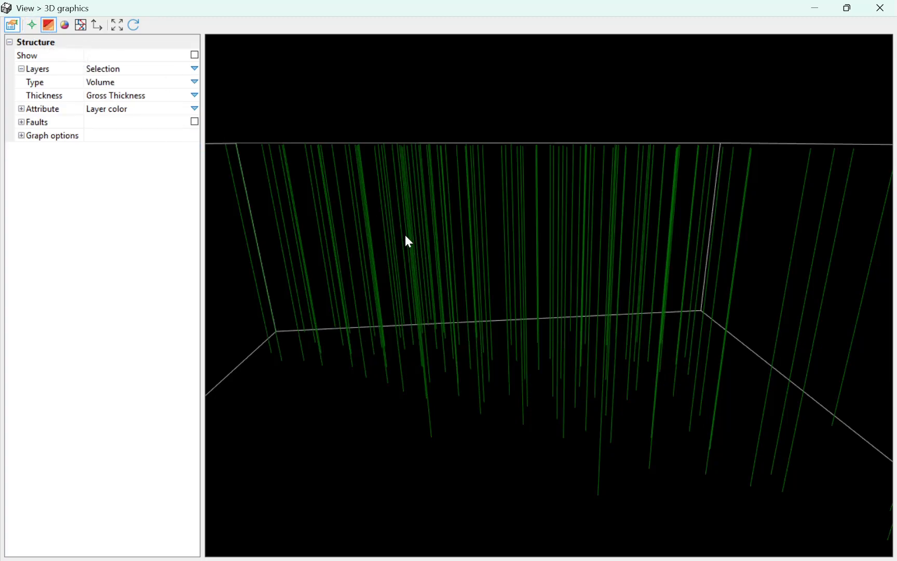
pyautogui.scroll(-5, 412, 259)
pyautogui.moveTo(418, 280); pyautogui.dragTo(391, 227, button='middle')
pyautogui.scroll(3, 408, 221)
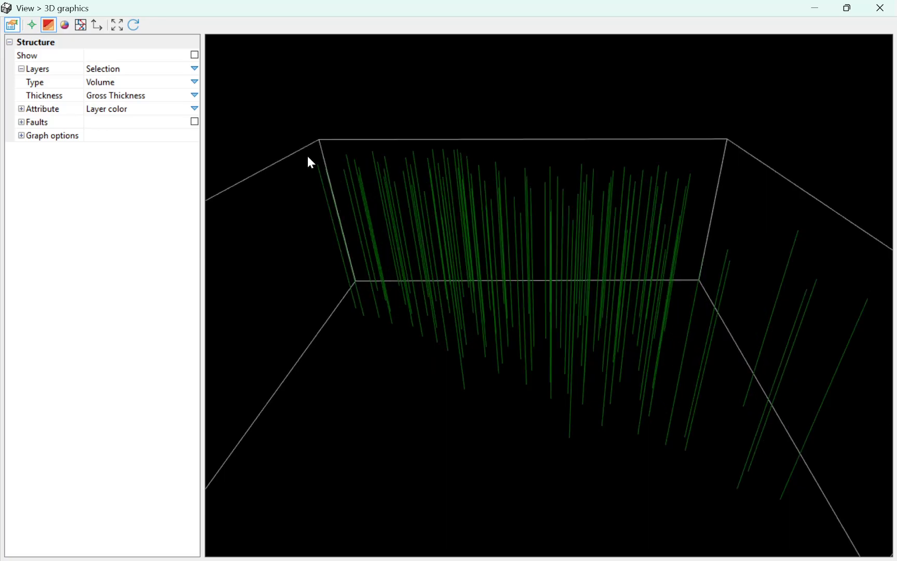
pyautogui.click(194, 55)
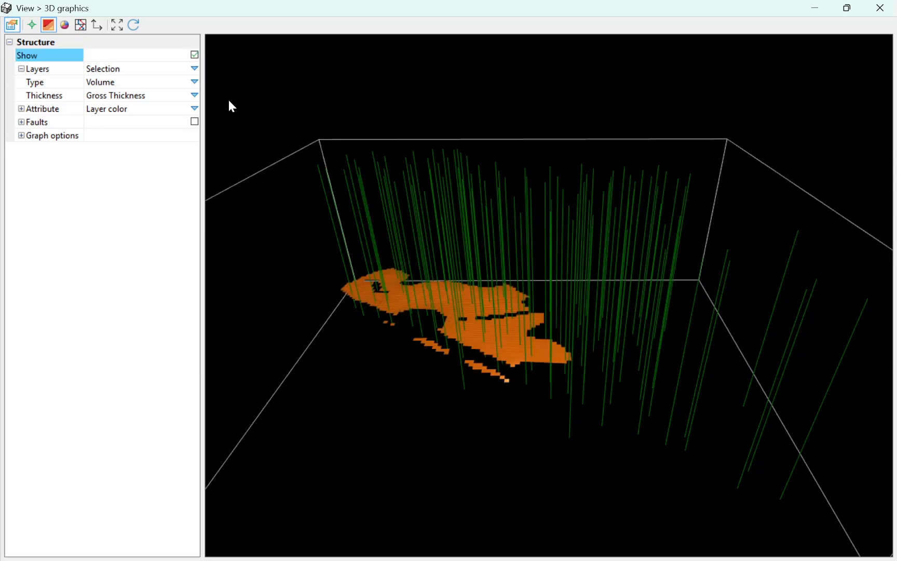
pyautogui.moveTo(230, 104); pyautogui.dragTo(329, 212, button='middle')
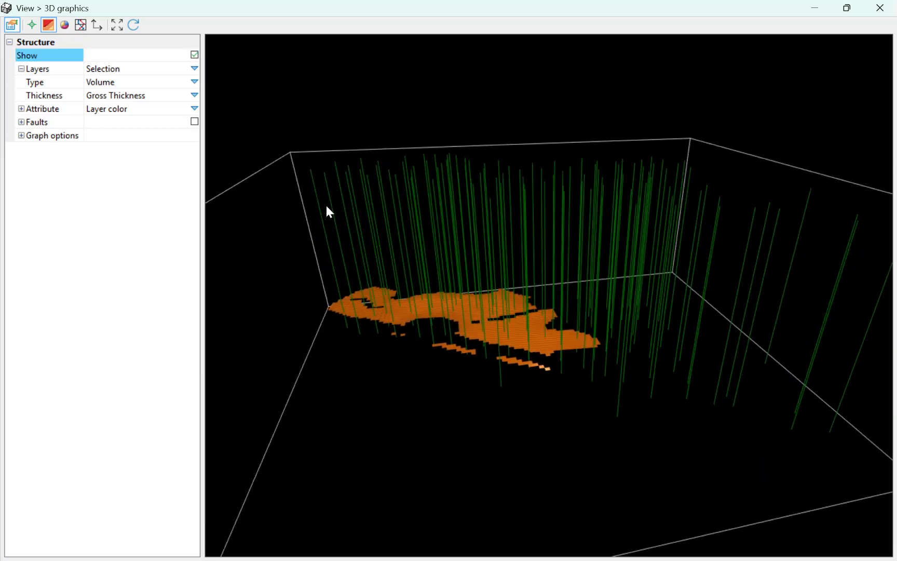
# - Set the structure to display all layers and view the full model from above
pyautogui.click(195, 68)
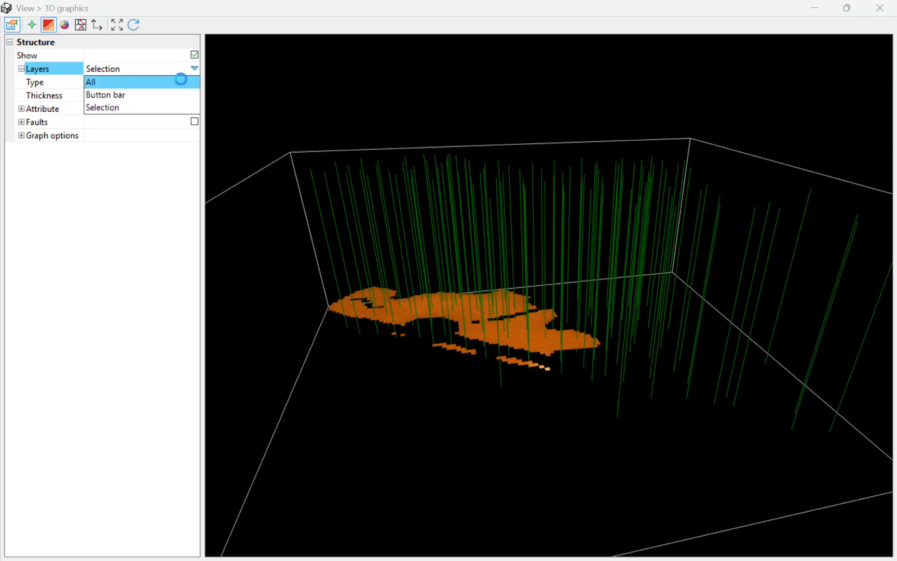
pyautogui.click(181, 81)
pyautogui.moveTo(464, 363); pyautogui.dragTo(420, 238, button='middle')
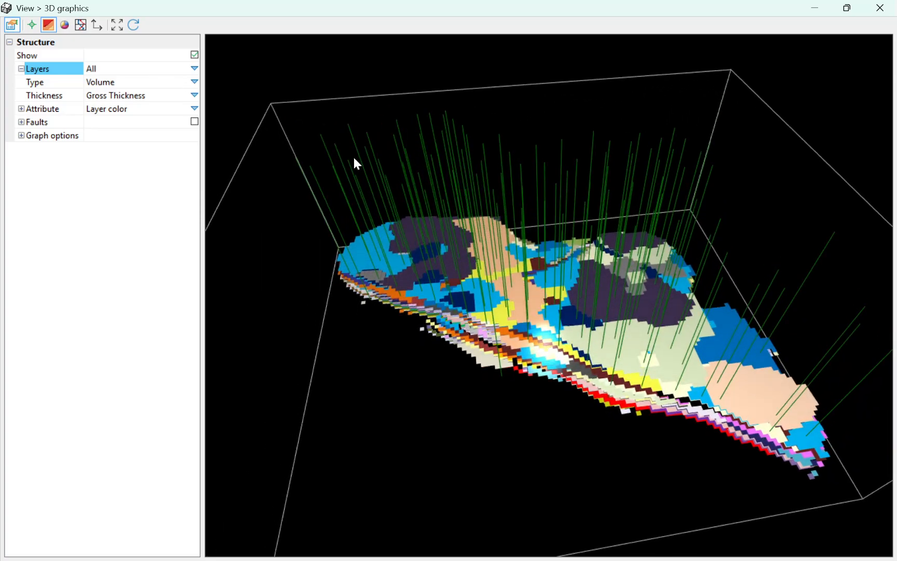
# - Switch the layer type to Surface and back to Volume, and check the available thickness options
pyautogui.click(195, 81)
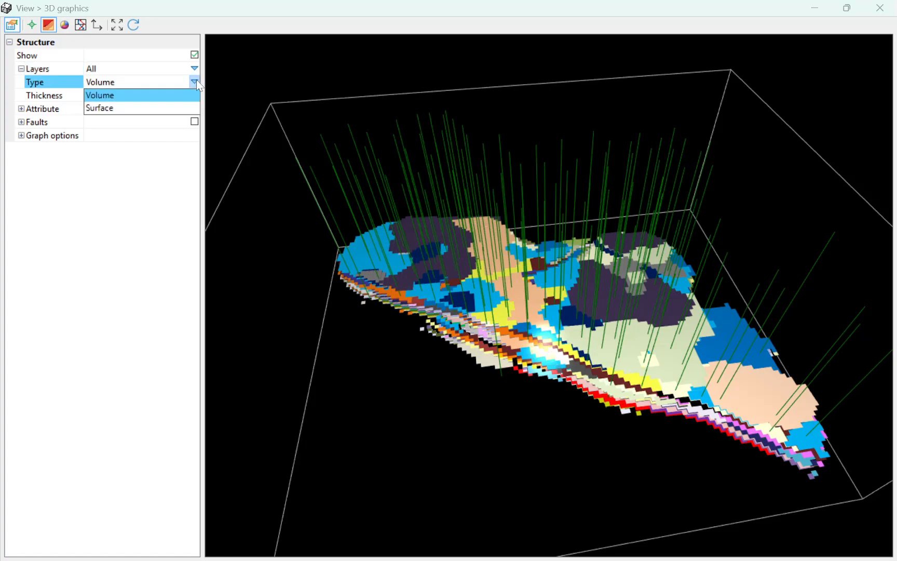
pyautogui.click(146, 110)
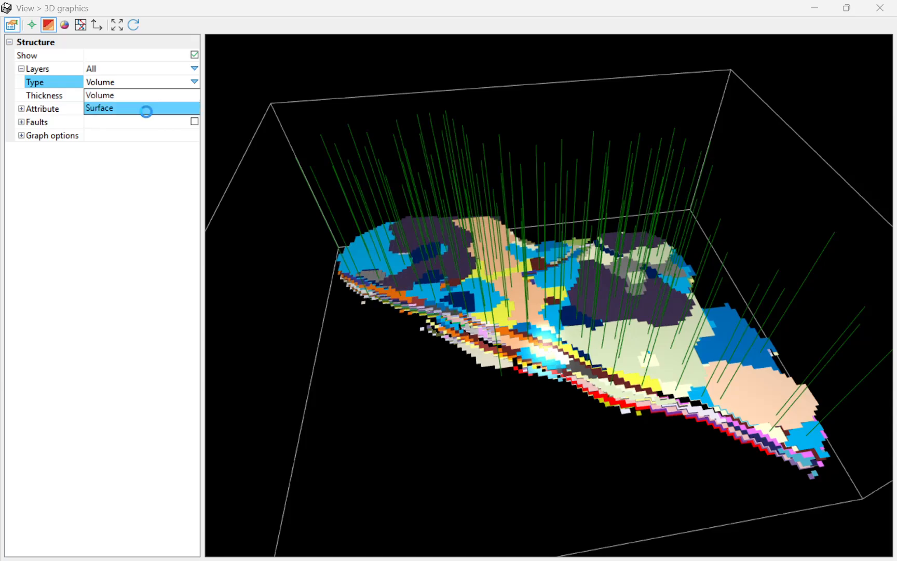
pyautogui.moveTo(528, 298); pyautogui.dragTo(474, 262)
pyautogui.scroll(5, 569, 350)
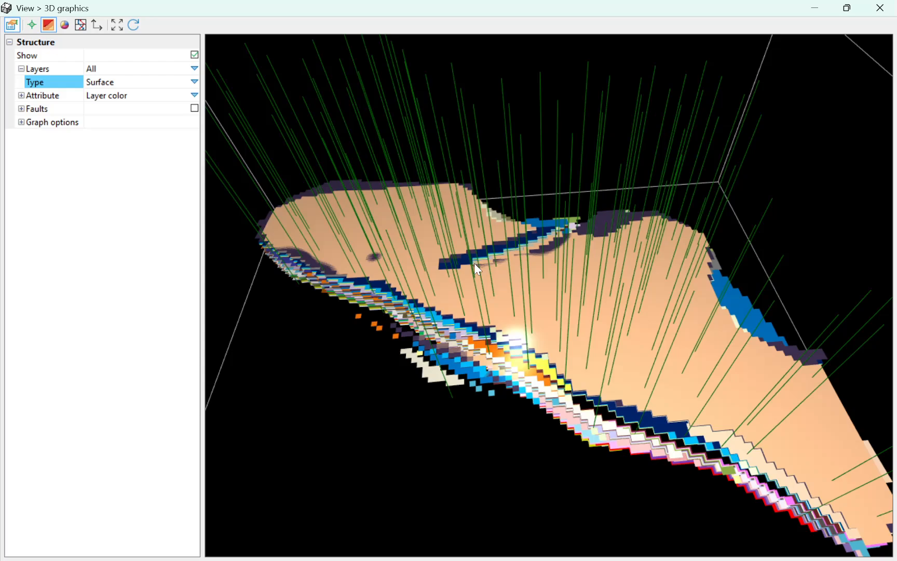
pyautogui.click(194, 81)
pyautogui.click(156, 95)
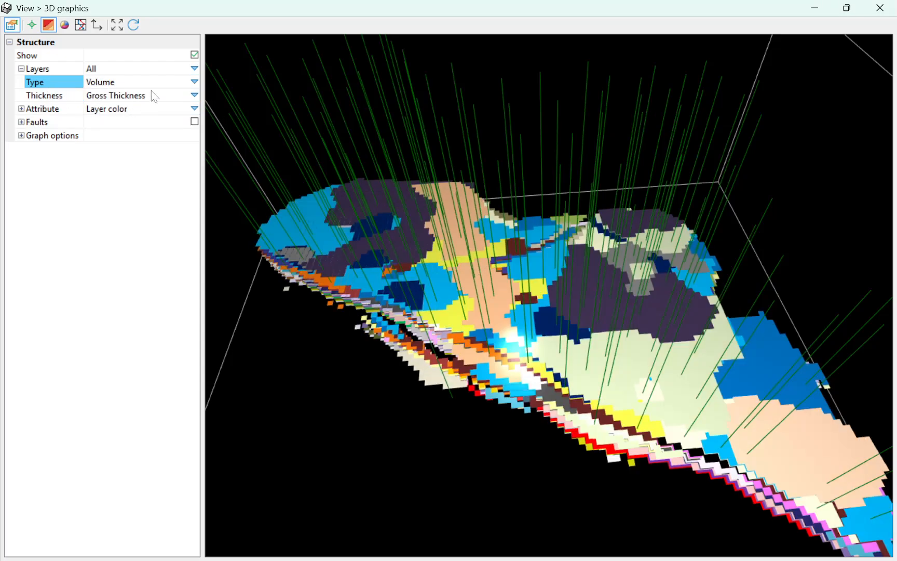
pyautogui.click(195, 95)
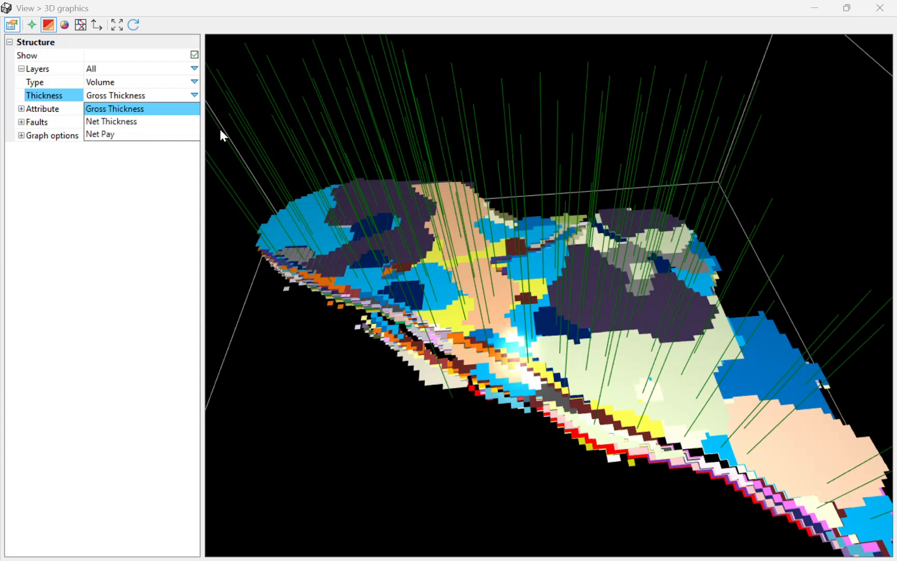
pyautogui.click(194, 95)
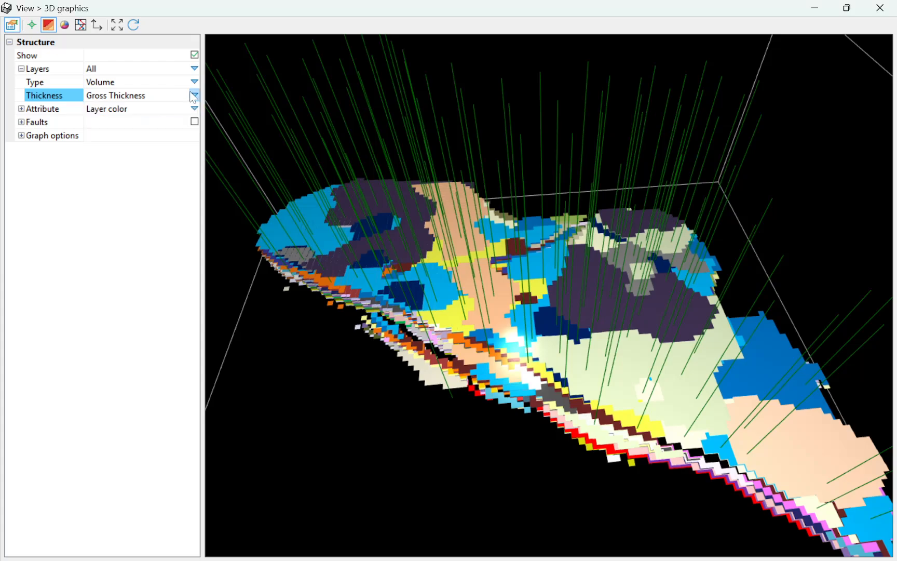
# - Limit the structure to the layer selection and select layers Z-1, Z-17 and Z-53
pyautogui.click(194, 68)
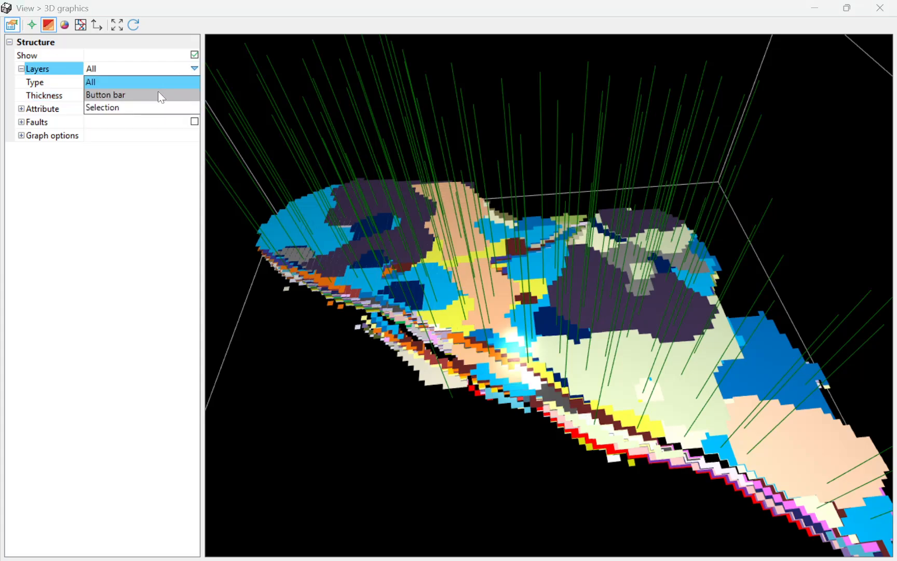
pyautogui.moveTo(210, 14); pyautogui.dragTo(402, 2)
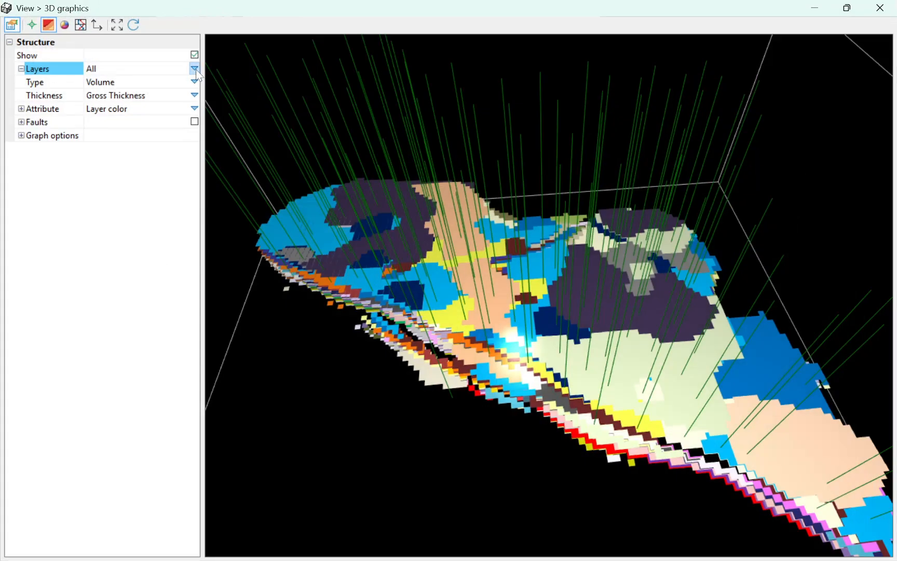
pyautogui.click(194, 68)
pyautogui.click(154, 107)
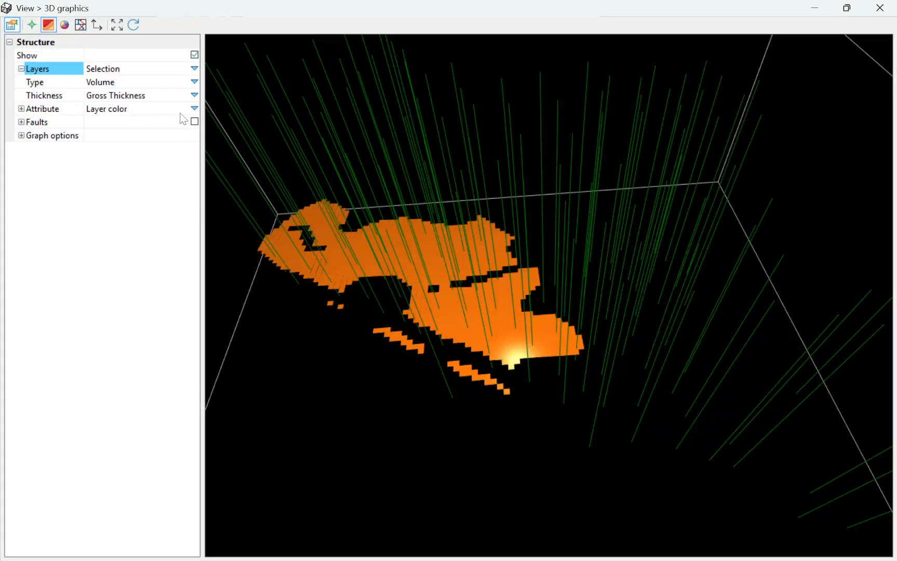
pyautogui.moveTo(365, 14); pyautogui.dragTo(404, 121)
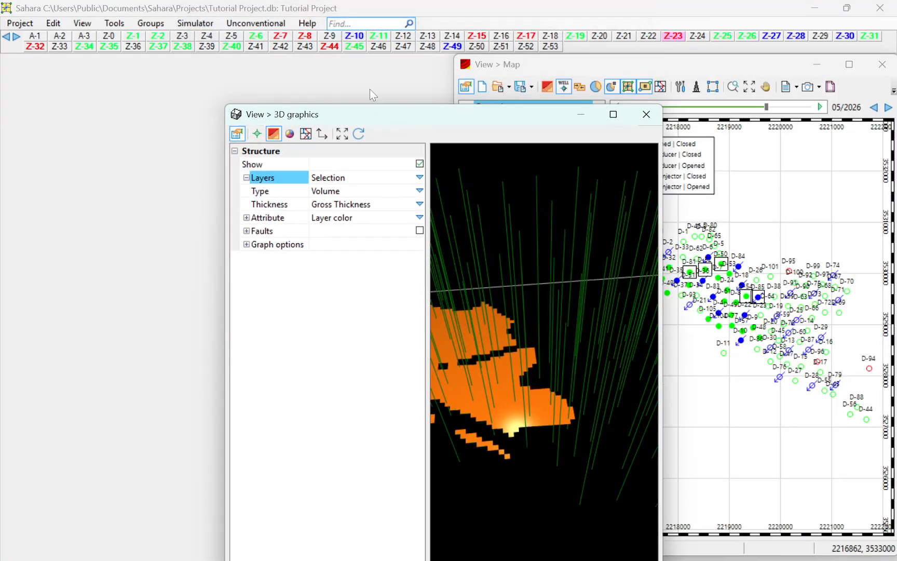
pyautogui.click(133, 36)
pyautogui.keyDown('ctrl'); pyautogui.click(526, 35); pyautogui.keyUp('ctrl')
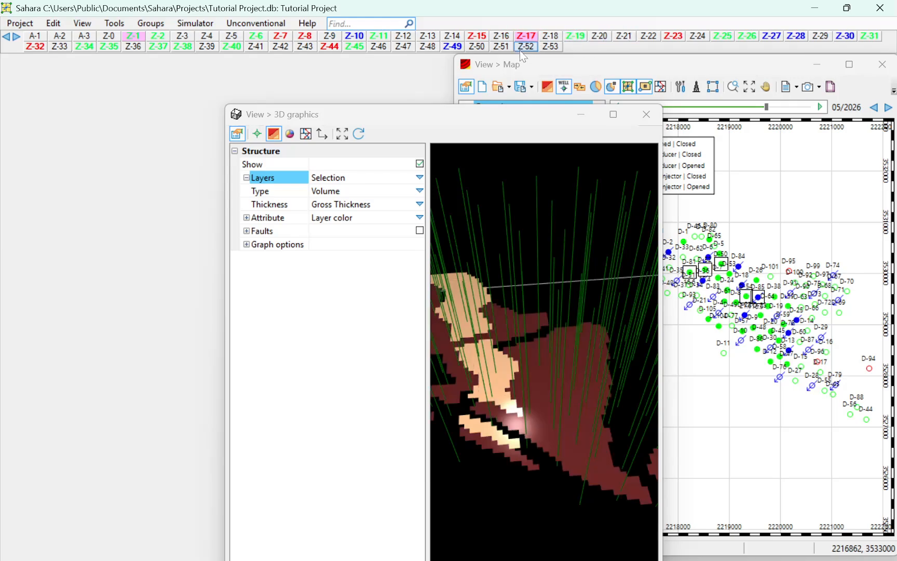
pyautogui.keyDown('ctrl'); pyautogui.click(550, 47); pyautogui.keyUp('ctrl')
# - Maximize the 3D view and examine the volume and thickness of the selected layers' cells up close
pyautogui.doubleClick(482, 114)
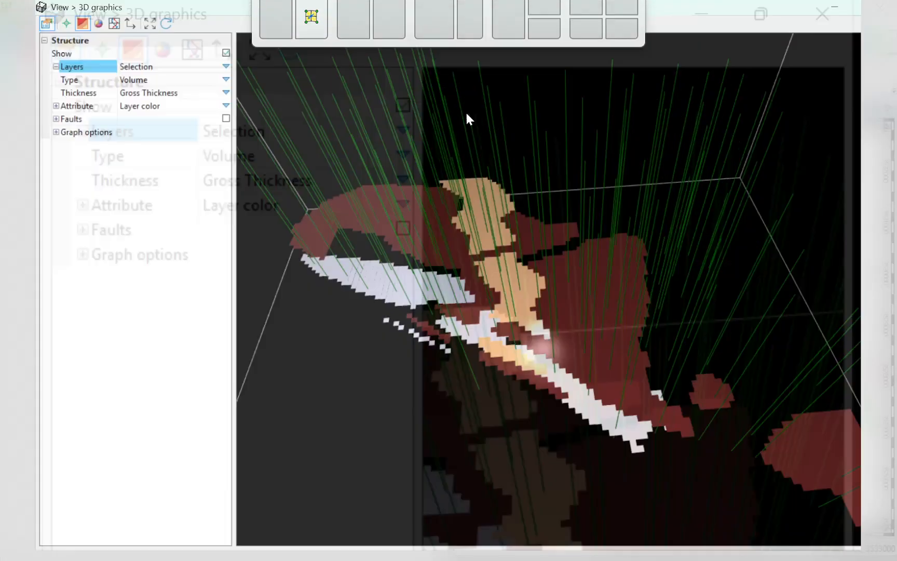
pyautogui.moveTo(488, 330); pyautogui.dragTo(476, 288)
pyautogui.scroll(3, 498, 349)
pyautogui.scroll(3, 476, 288)
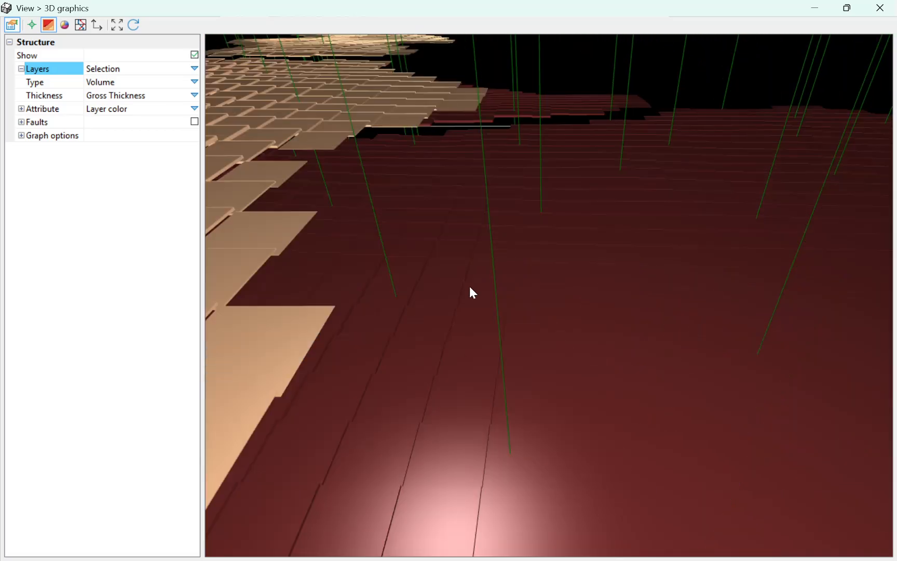
pyautogui.moveTo(470, 286); pyautogui.dragTo(452, 296, button='middle')
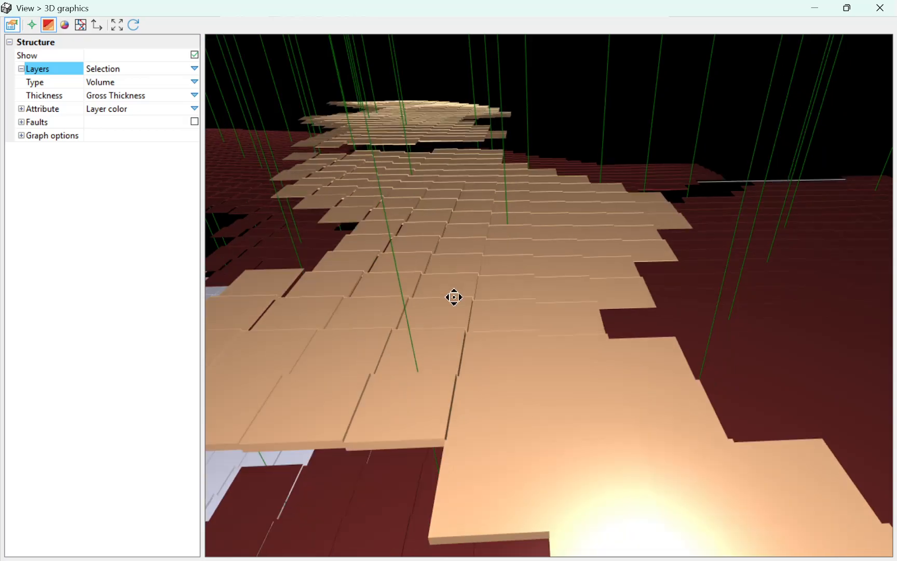
pyautogui.scroll(3, 453, 300)
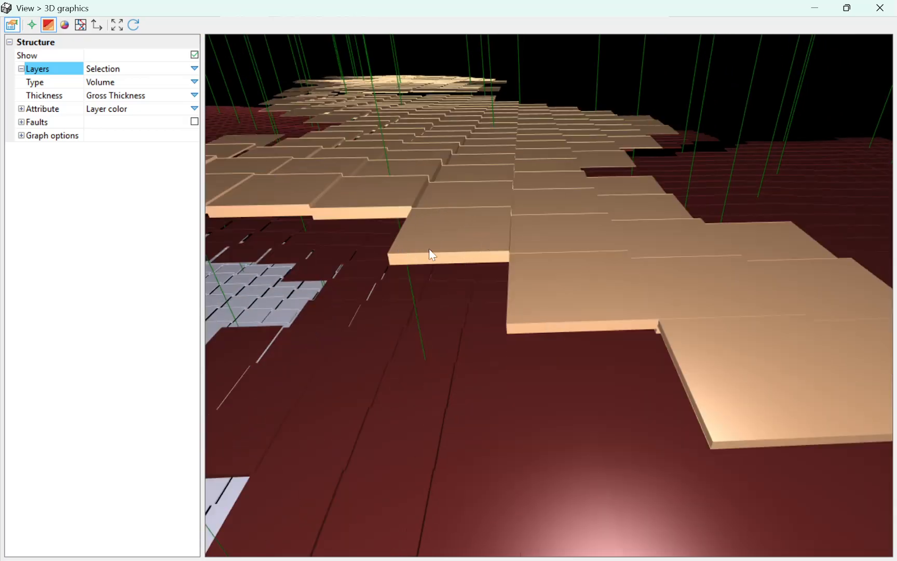
pyautogui.scroll(-3, 482, 199)
pyautogui.moveTo(482, 200); pyautogui.dragTo(467, 255, button='middle')
pyautogui.scroll(3, 465, 246)
pyautogui.moveTo(467, 254)
pyautogui.mouseDown()
pyautogui.moveTo(476, 255)
pyautogui.moveTo(451, 252)
pyautogui.moveTo(439, 231)
pyautogui.moveTo(449, 248)
pyautogui.mouseUp()
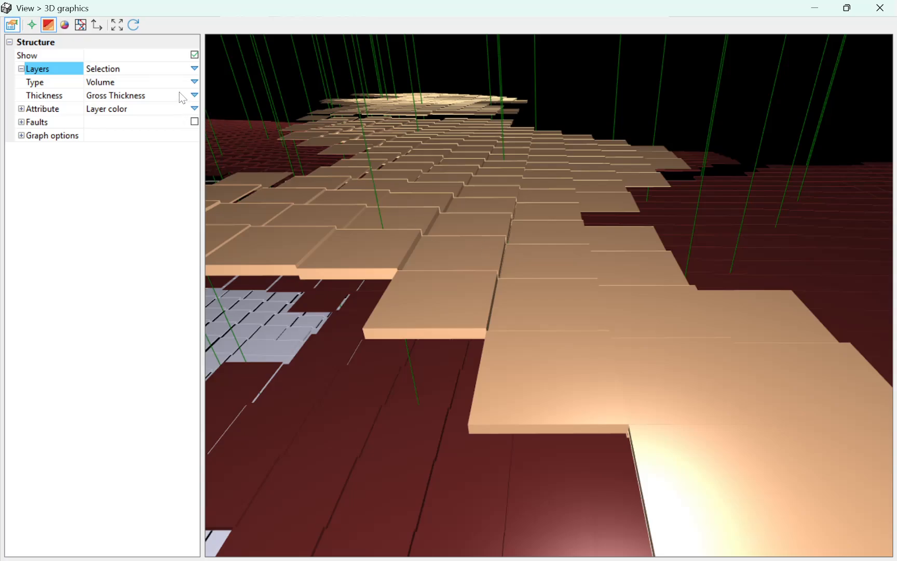
# - Examine the selected layers and review the attributes available for coloring them
pyautogui.click(112, 109)
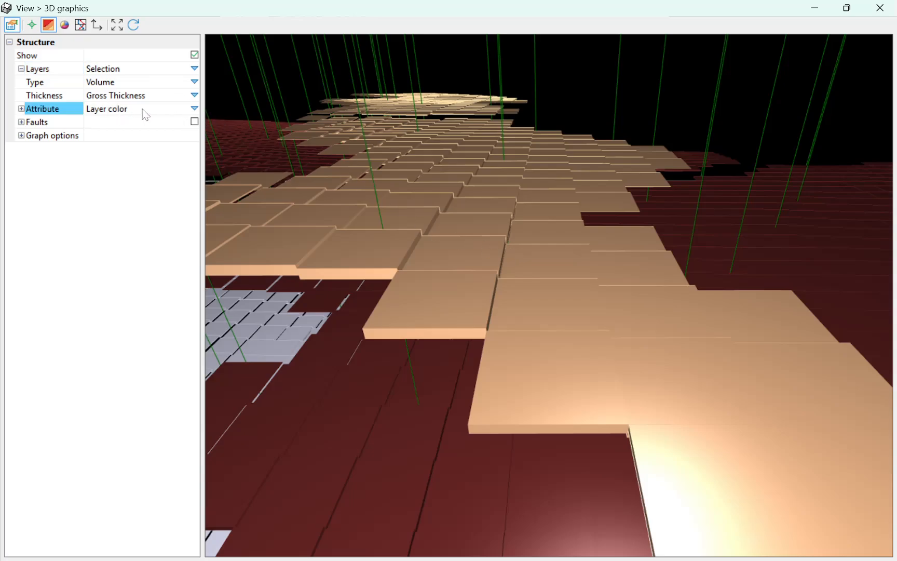
pyautogui.click(135, 82)
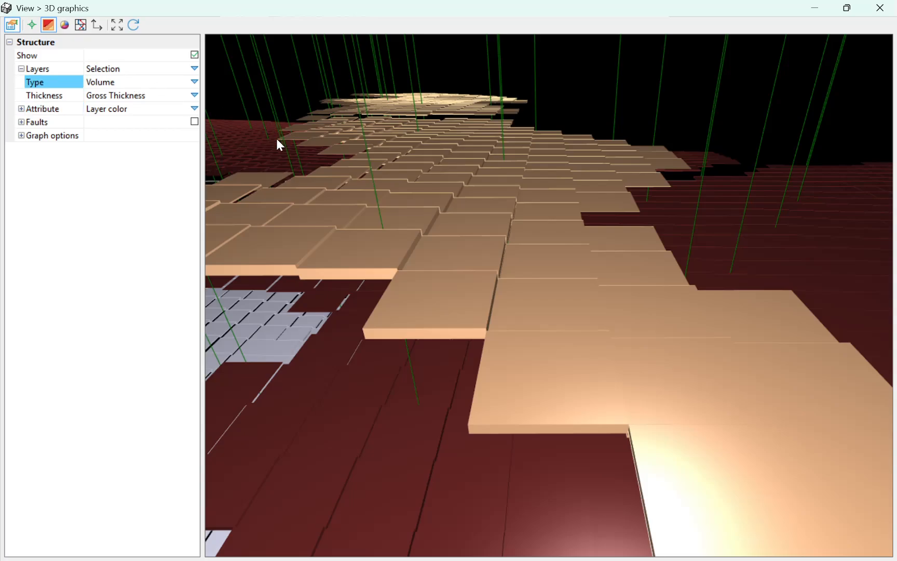
pyautogui.scroll(-5, 276, 138)
pyautogui.scroll(1, 289, 151)
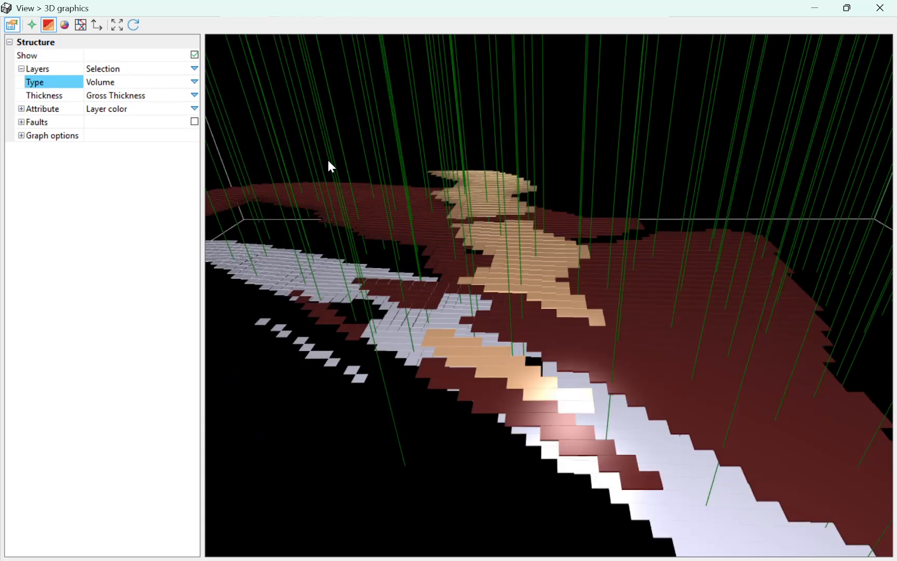
pyautogui.scroll(3, 427, 217)
pyautogui.scroll(2, 477, 238)
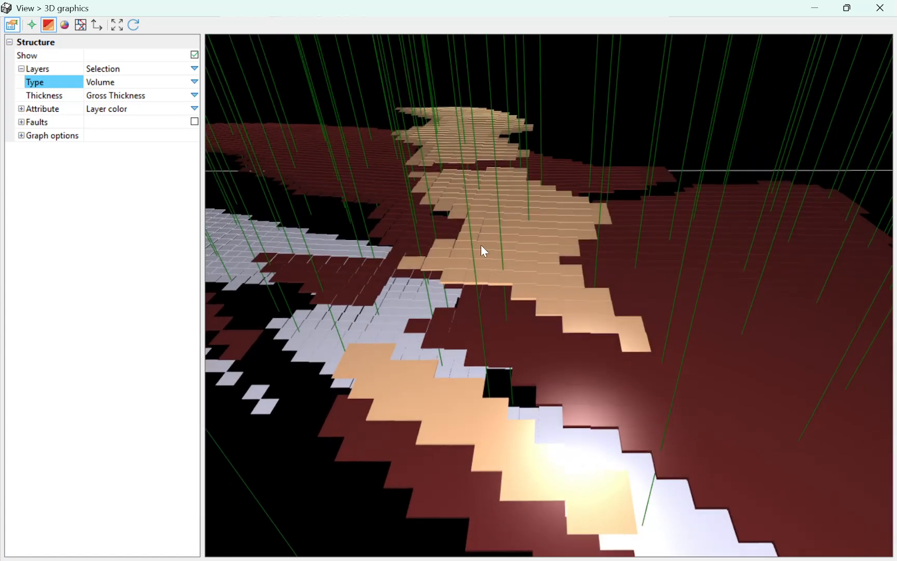
pyautogui.click(195, 109)
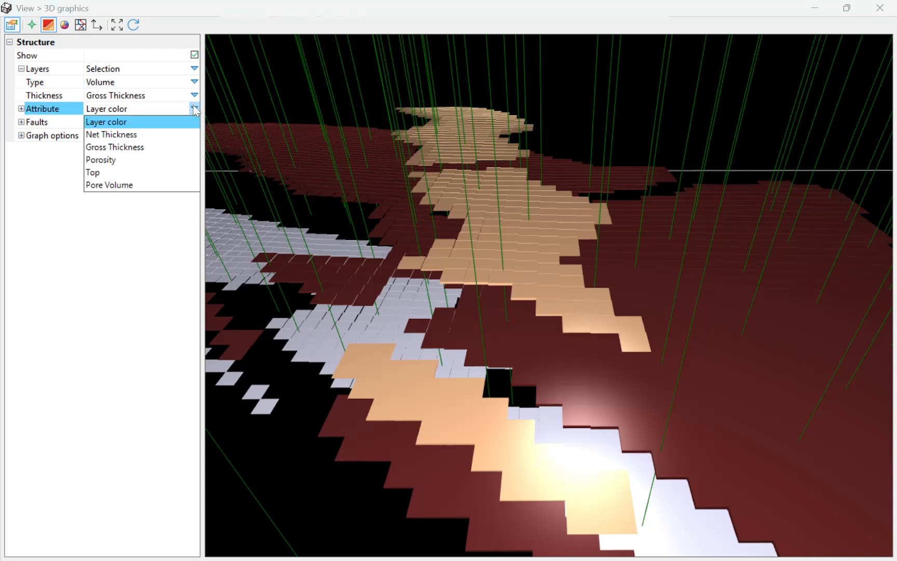
pyautogui.moveTo(311, 156); pyautogui.dragTo(373, 170)
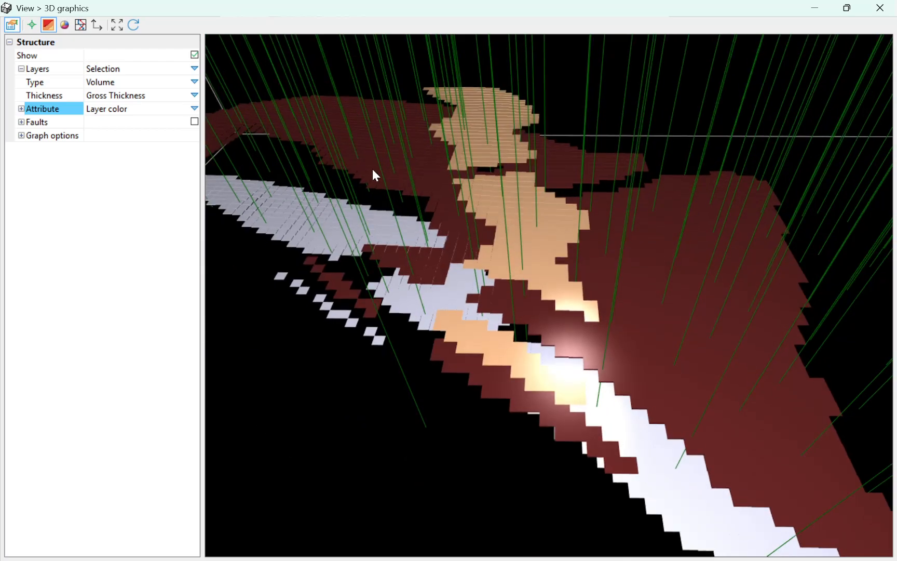
# - Restore the 3D graphics window to its smaller size and open the static data of the layers
pyautogui.moveTo(307, 14); pyautogui.dragTo(377, 57)
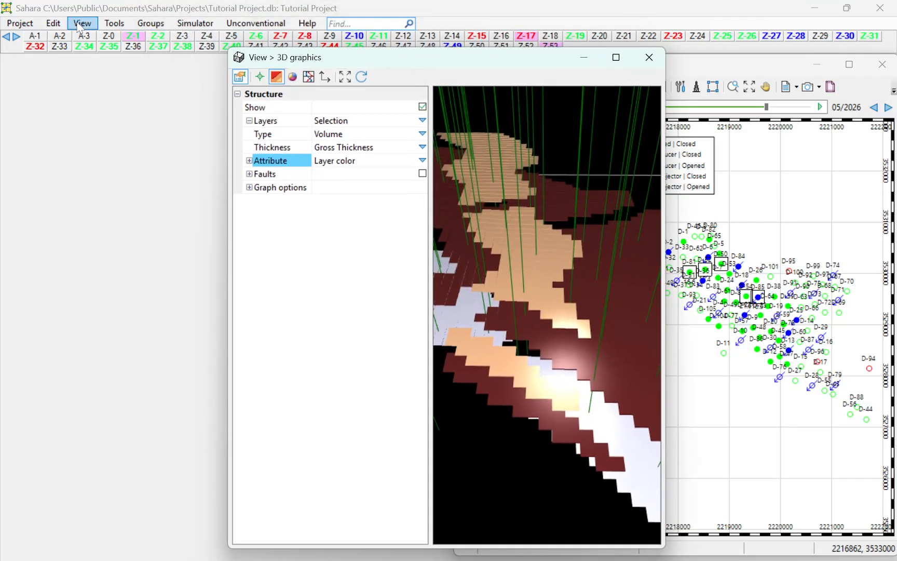
pyautogui.click(53, 22)
pyautogui.moveTo(132, 134)
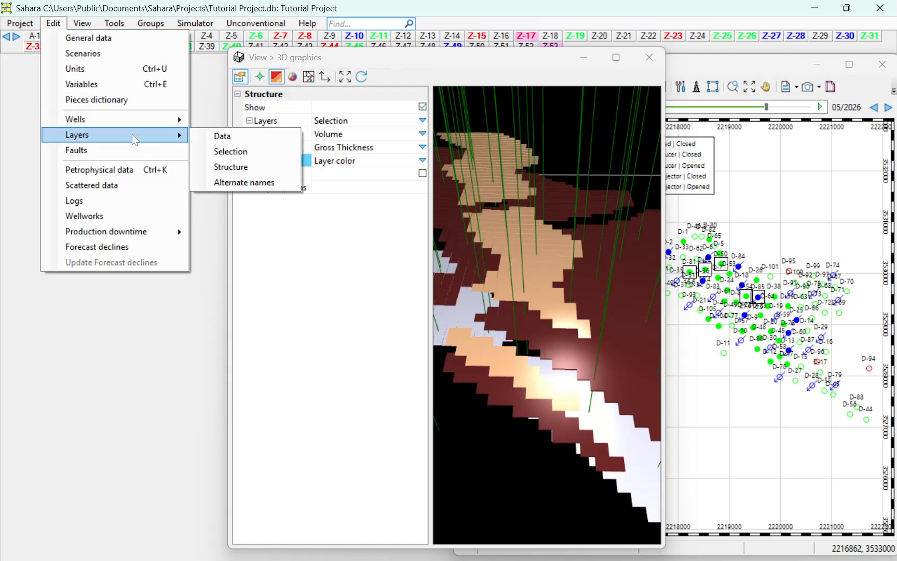
pyautogui.click(219, 136)
pyautogui.click(224, 270)
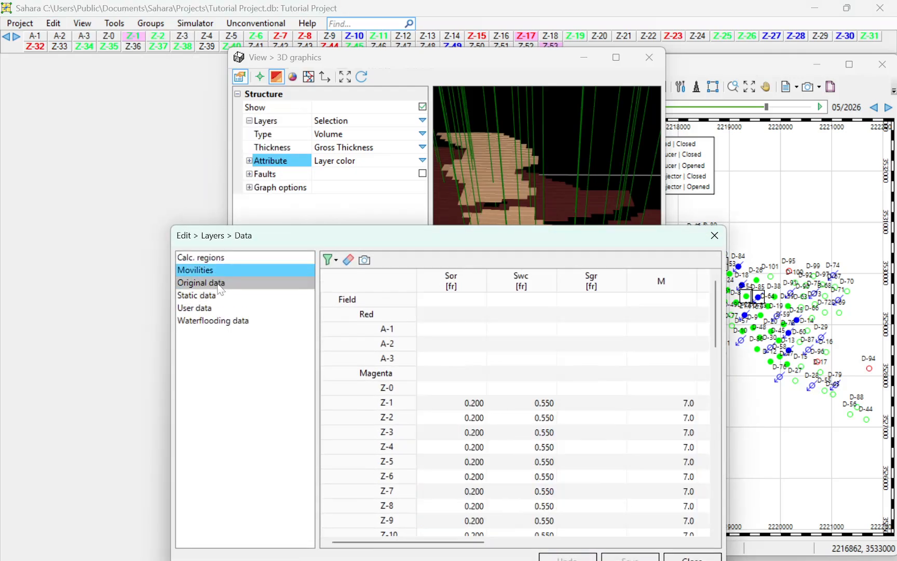
pyautogui.click(224, 283)
pyautogui.click(227, 295)
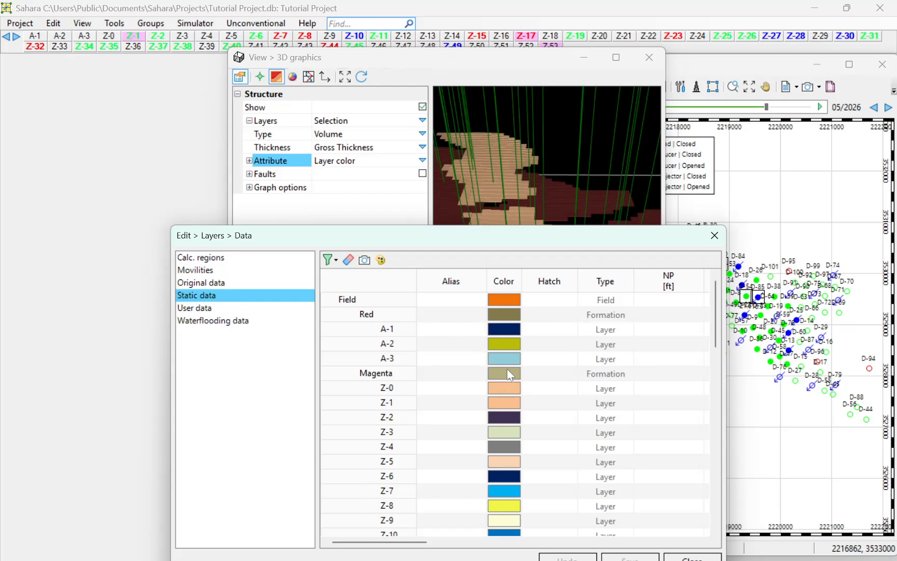
# - Check the colors assigned to layers Z-1, Z-17 and Z-53, and close the layer data
pyautogui.click(510, 404)
pyautogui.scroll(-7, 509, 401)
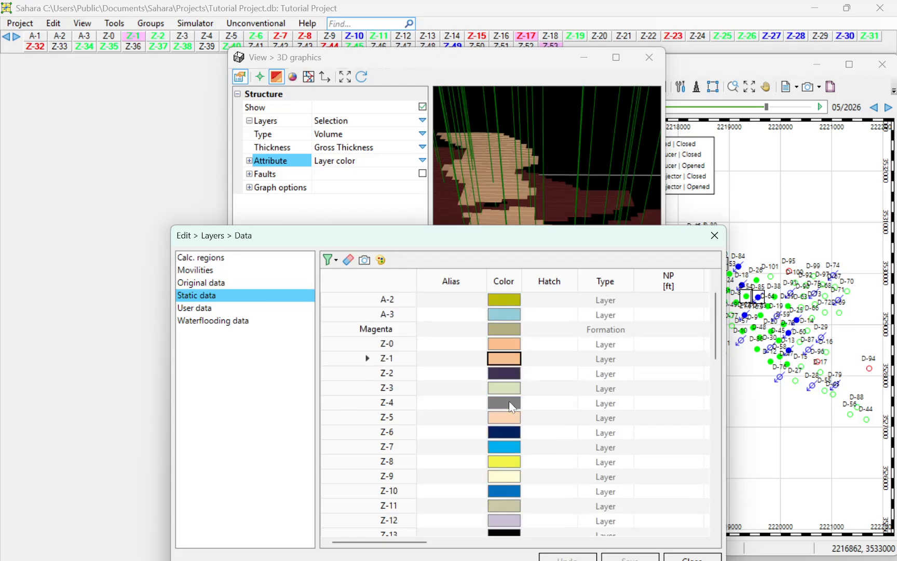
pyautogui.scroll(1, 503, 375)
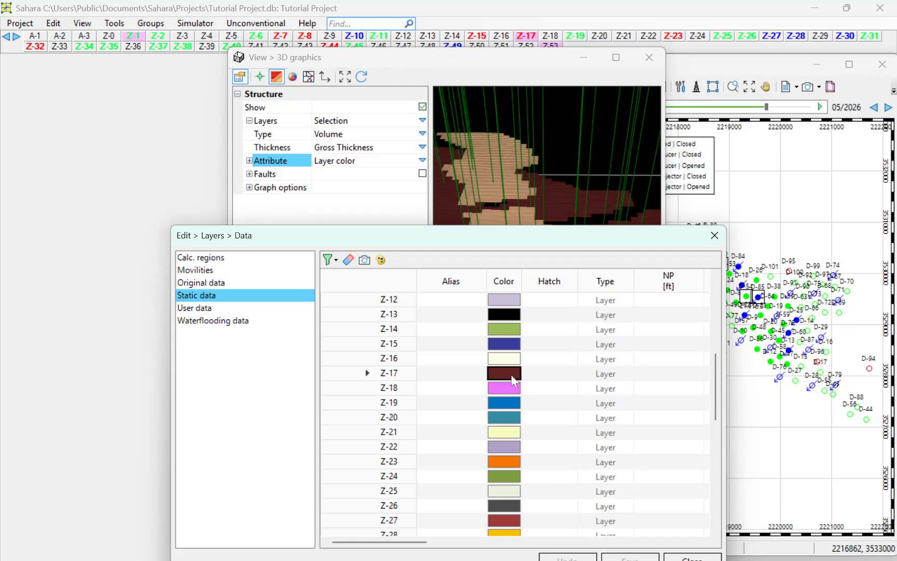
pyautogui.scroll(-9, 503, 388)
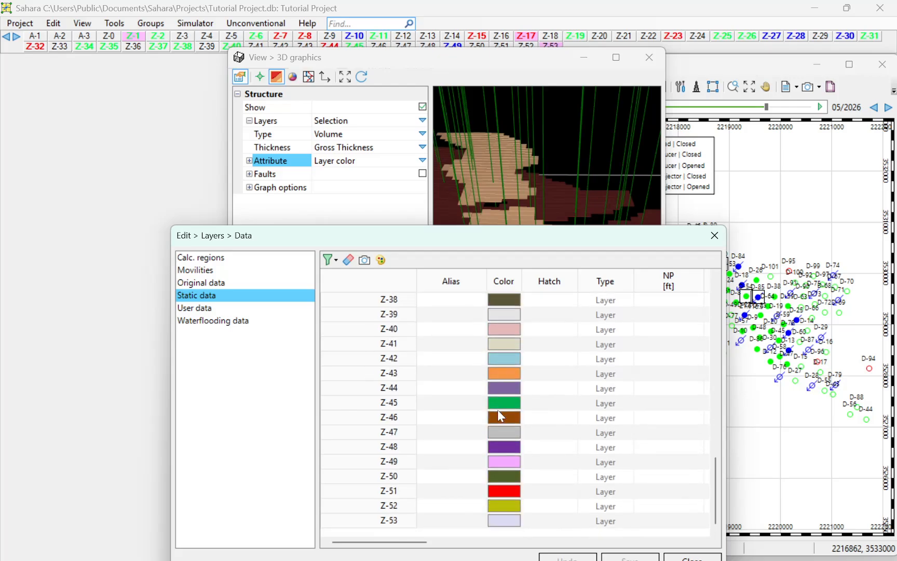
pyautogui.click(505, 518)
pyautogui.click(714, 236)
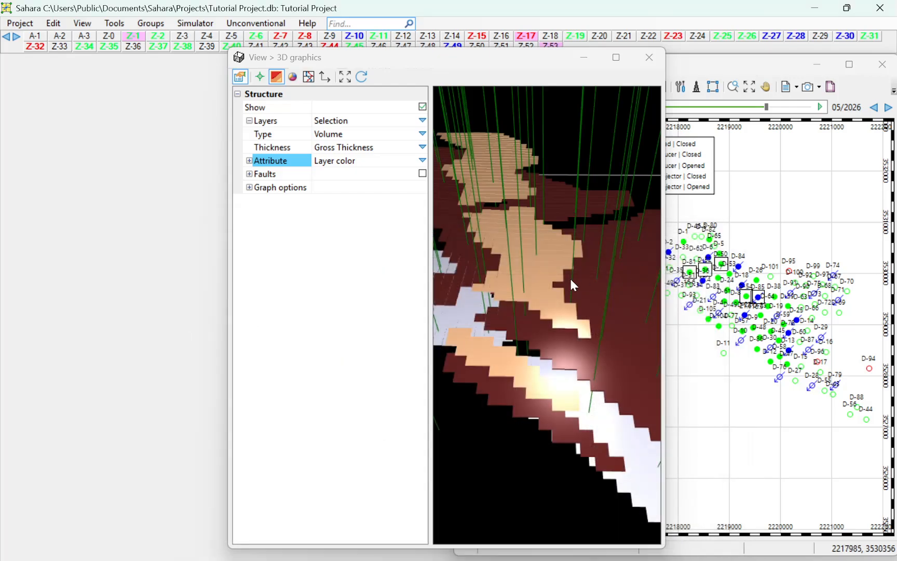
# - Color the selected layers by the Porosity attribute and view them from another angle
pyautogui.moveTo(570, 276); pyautogui.dragTo(475, 247)
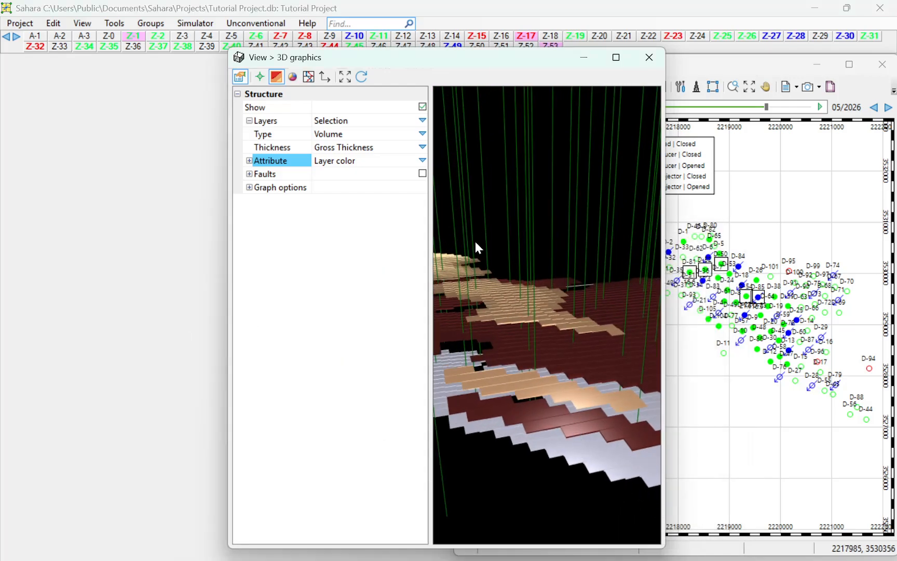
pyautogui.click(422, 162)
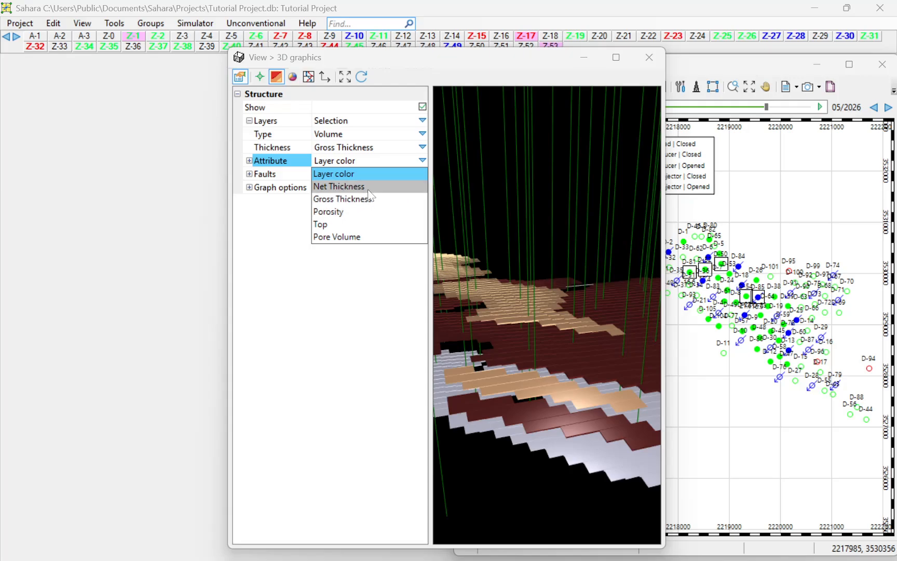
pyautogui.click(366, 211)
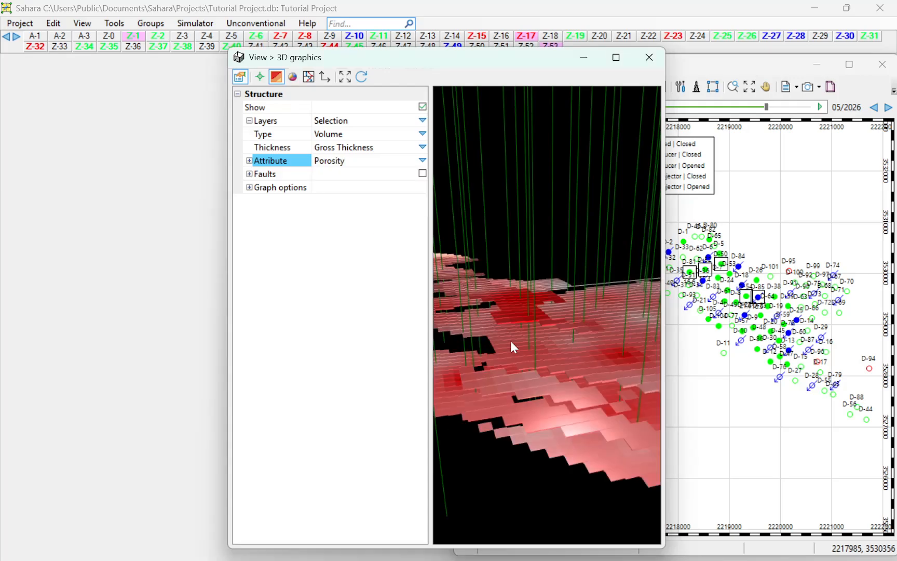
pyautogui.moveTo(498, 279); pyautogui.dragTo(495, 265)
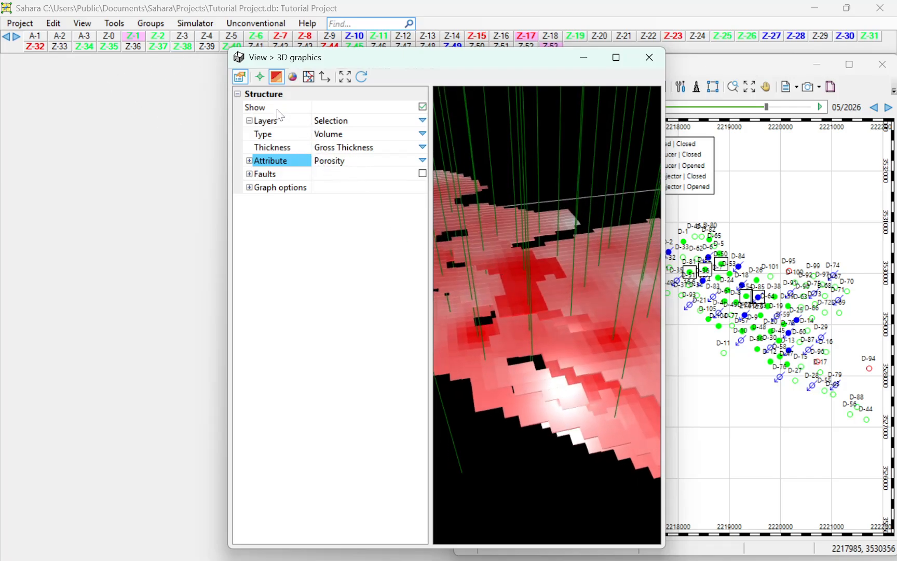
# - Limit the layer selection to Z-17 and maximize the 3D graphics window to examine its porosity distribution
pyautogui.click(522, 34)
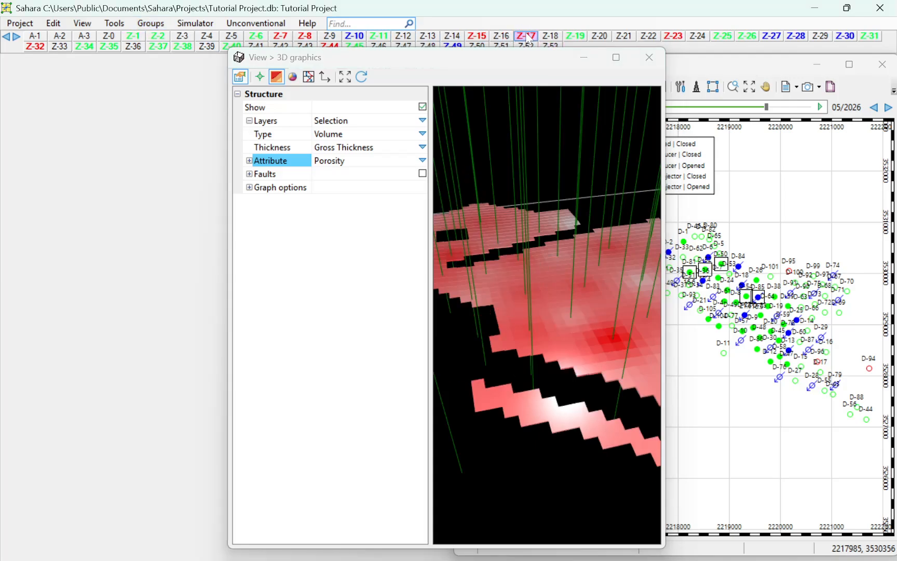
pyautogui.moveTo(570, 313); pyautogui.dragTo(540, 331)
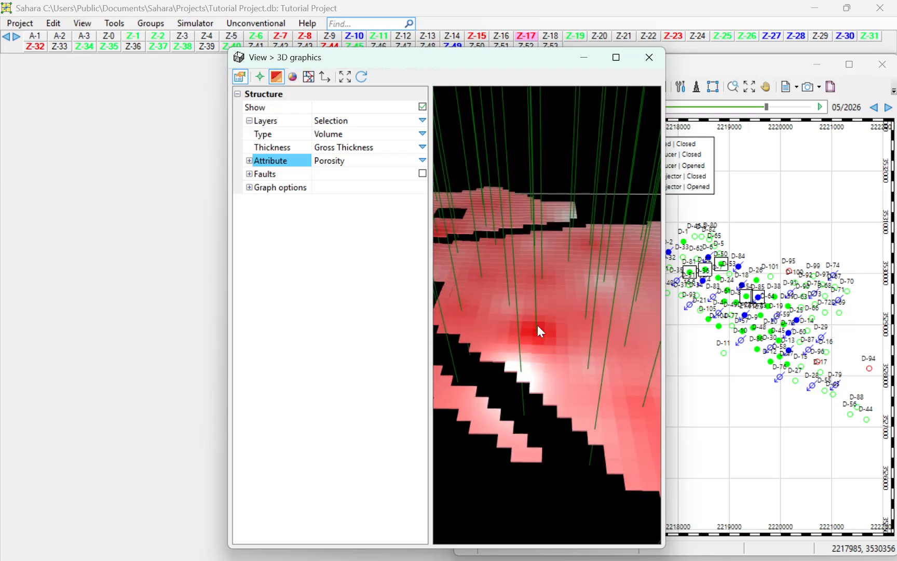
pyautogui.doubleClick(462, 56)
pyautogui.moveTo(498, 220); pyautogui.dragTo(566, 320)
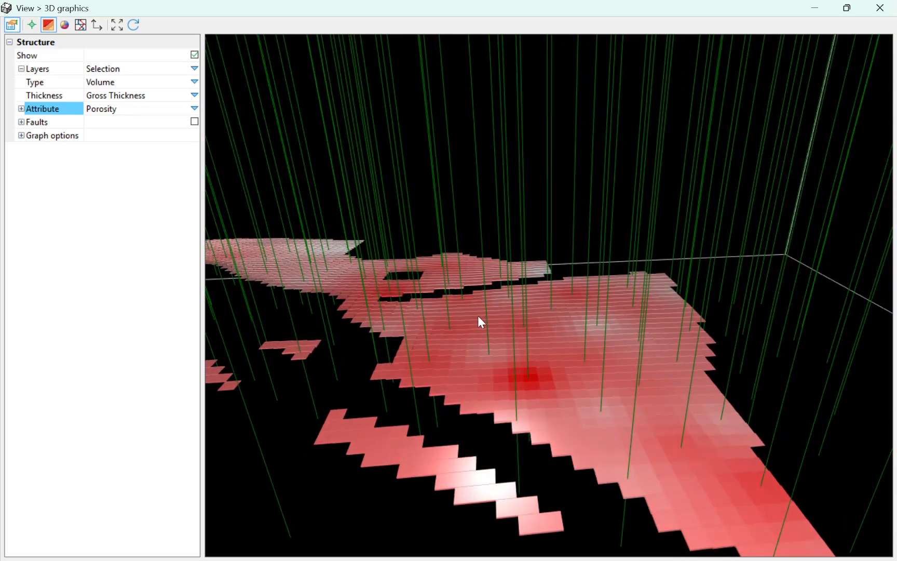
pyautogui.moveTo(478, 316)
pyautogui.mouseDown()
pyautogui.moveTo(499, 449)
pyautogui.moveTo(460, 338)
pyautogui.moveTo(406, 291)
pyautogui.moveTo(425, 278)
pyautogui.moveTo(470, 310)
pyautogui.mouseUp()
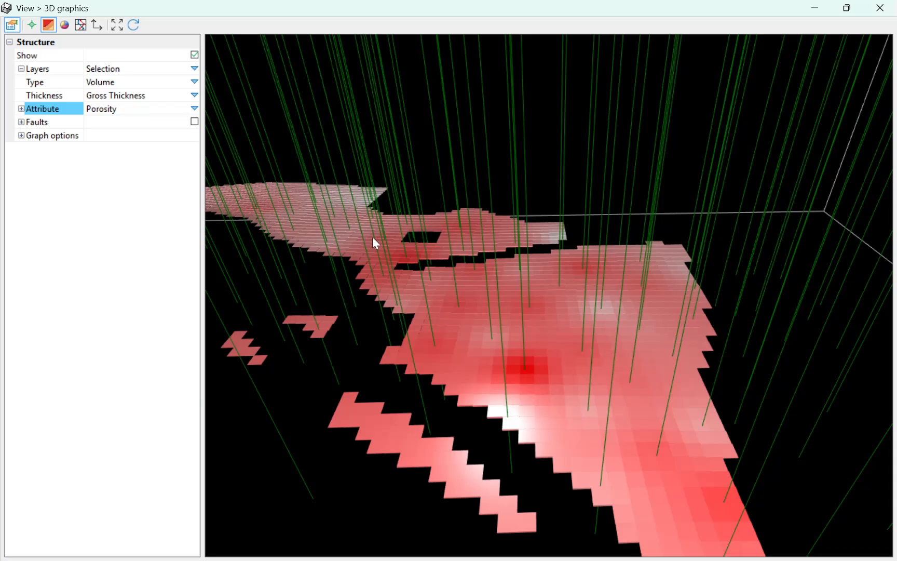
pyautogui.moveTo(490, 348); pyautogui.dragTo(544, 355)
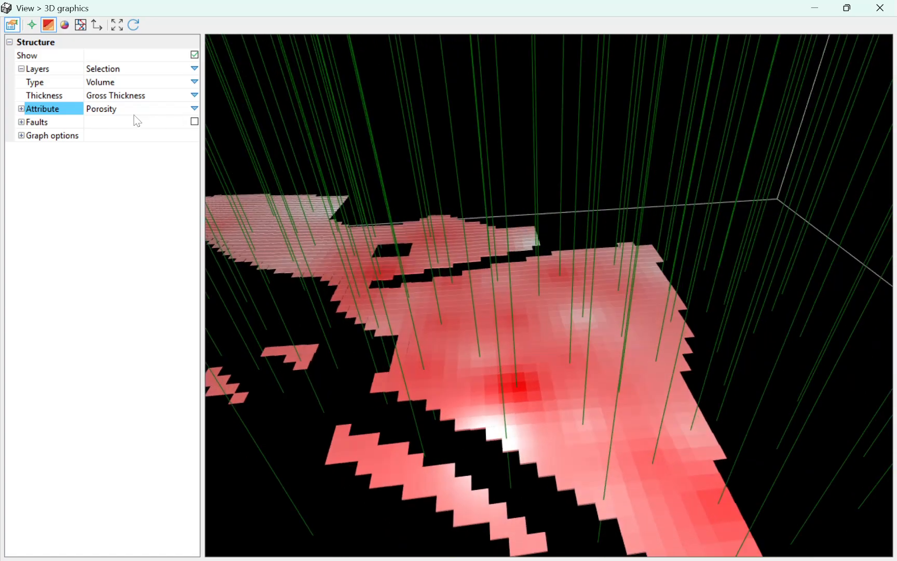
# - Change the maximum color of the porosity gamma palette to green, apply it and close the palette
pyautogui.doubleClick(32, 108)
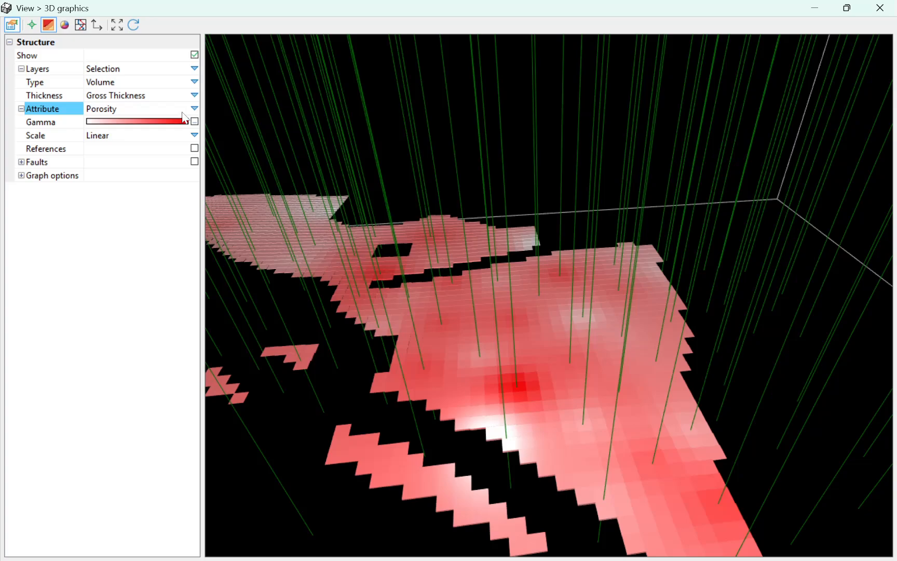
pyautogui.click(195, 121)
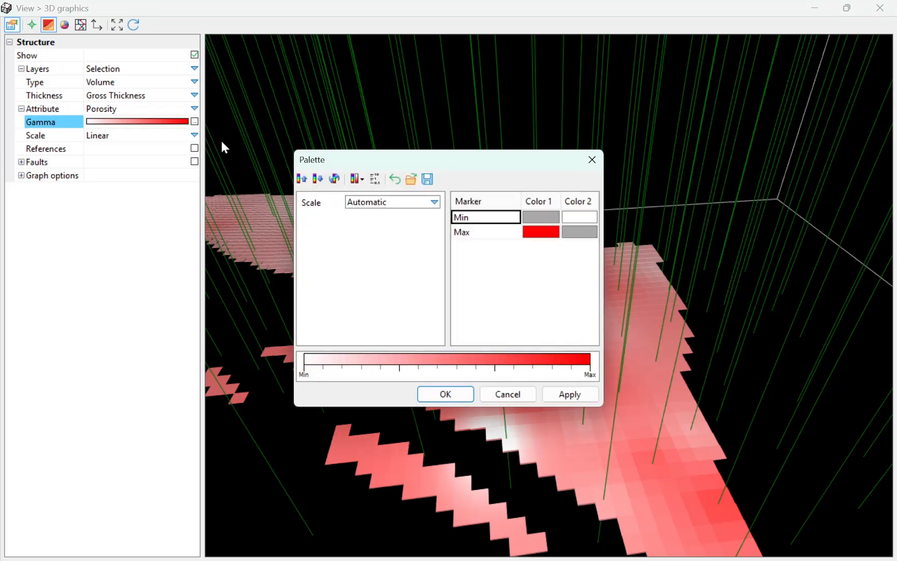
pyautogui.click(538, 232)
pyautogui.click(538, 231)
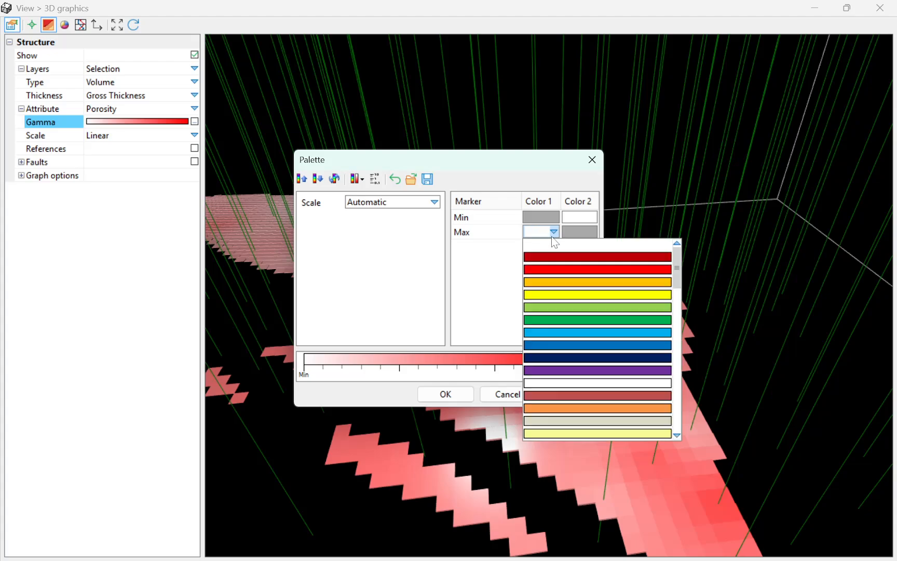
pyautogui.click(570, 320)
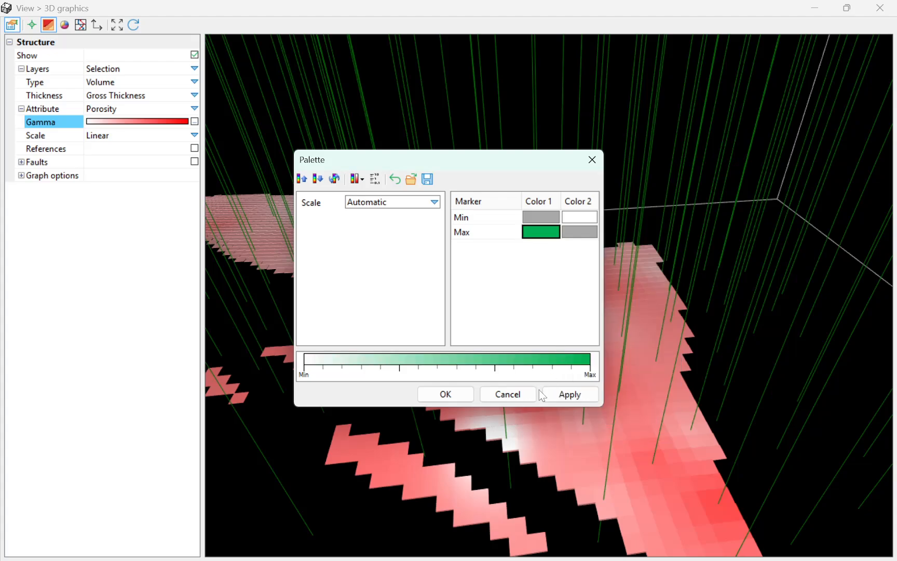
pyautogui.click(570, 394)
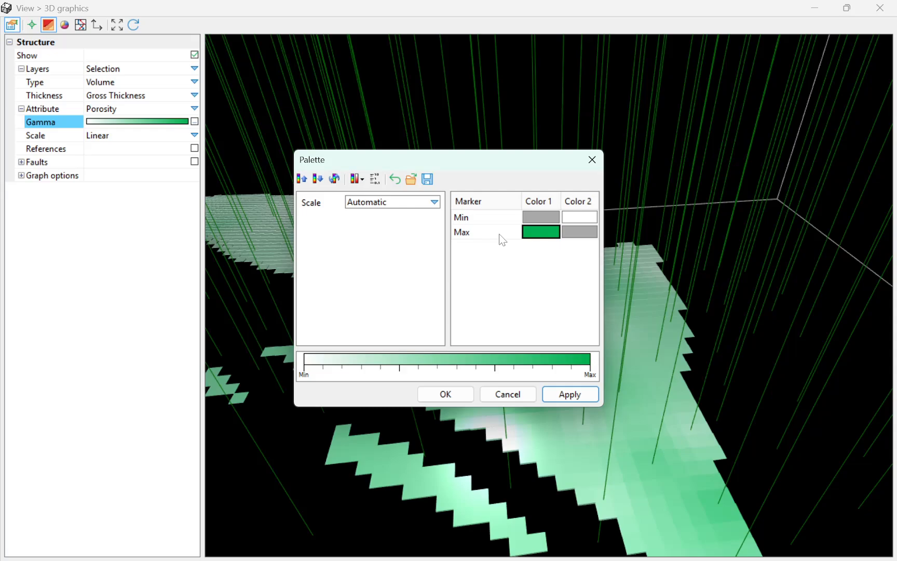
pyautogui.moveTo(501, 159); pyautogui.dragTo(798, 179)
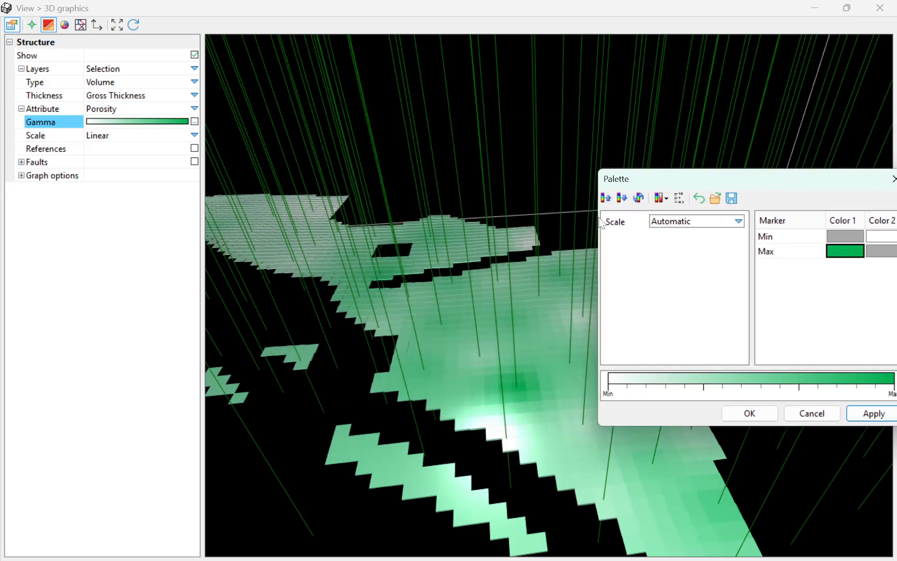
pyautogui.moveTo(650, 183); pyautogui.dragTo(405, 182)
pyautogui.click(642, 179)
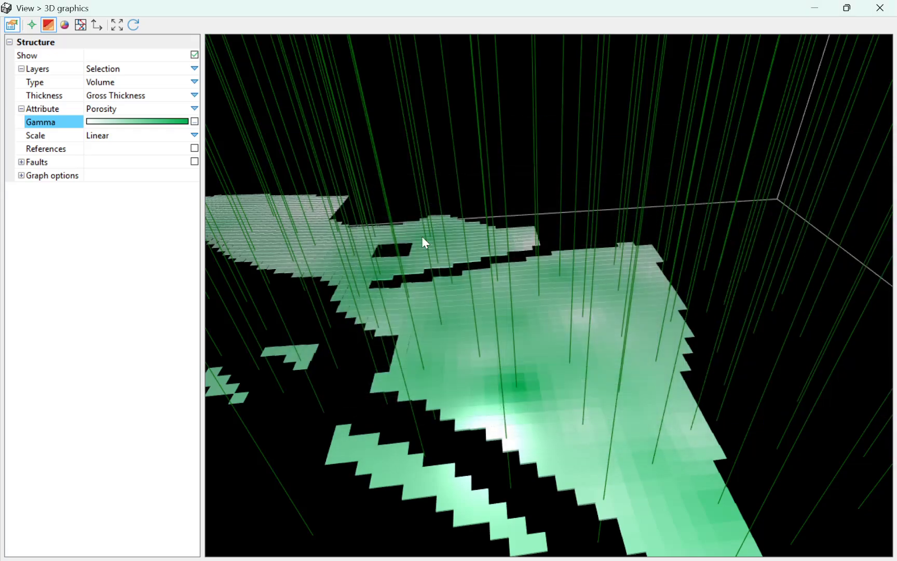
# - Show the porosity color scale references in the 3D view and hide them again
pyautogui.click(194, 148)
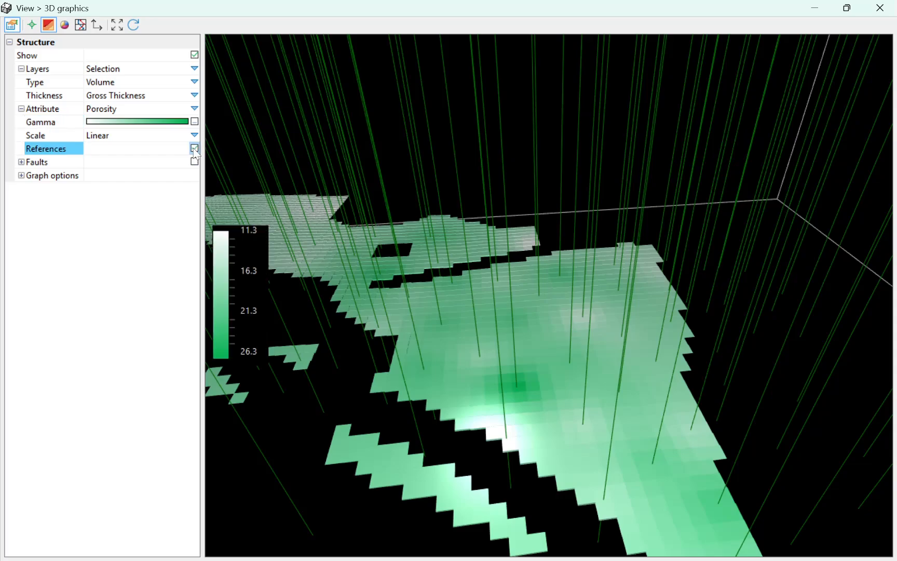
pyautogui.click(194, 148)
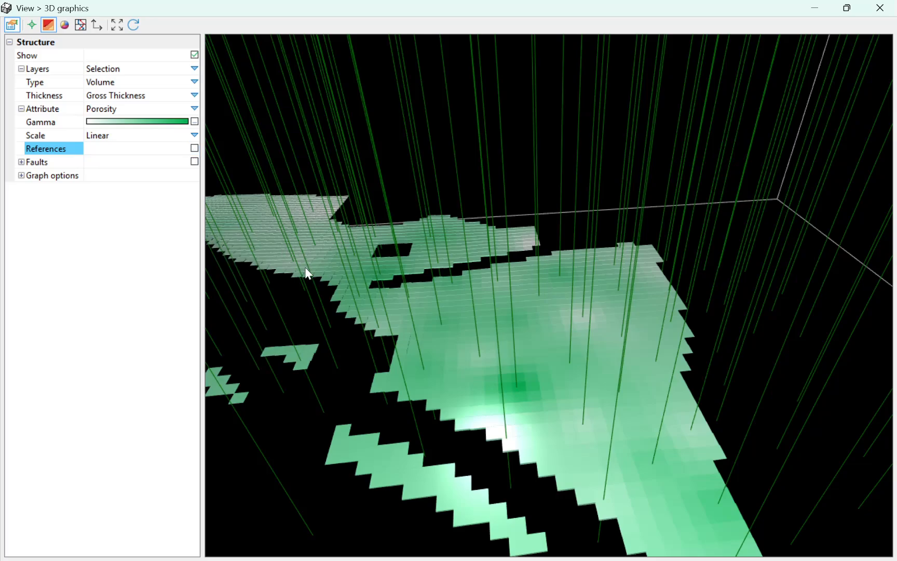
pyautogui.moveTo(306, 268); pyautogui.dragTo(309, 245)
pyautogui.moveTo(535, 392); pyautogui.dragTo(428, 316)
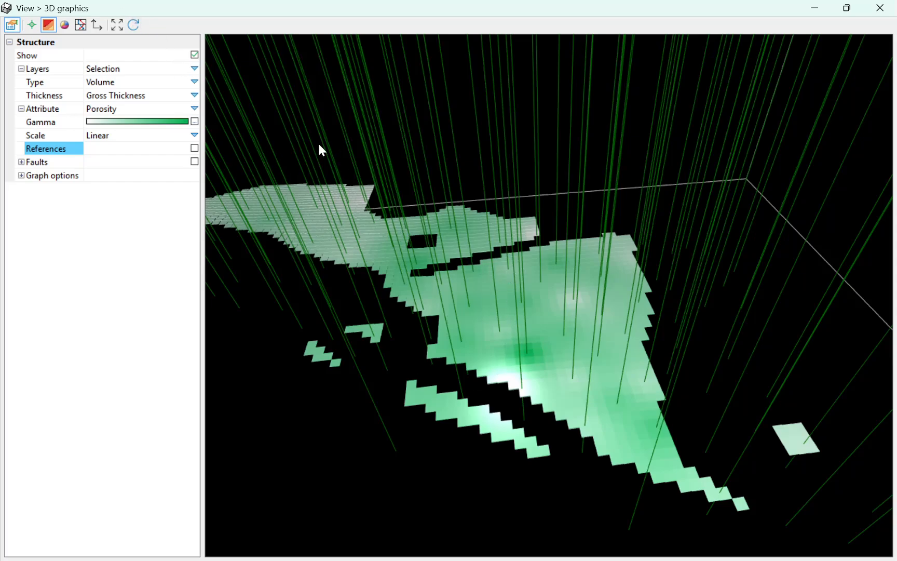
# - Switch the layer type to Surface, examine layer Z-17's porosity up close, and return the type to Volume
pyautogui.click(194, 82)
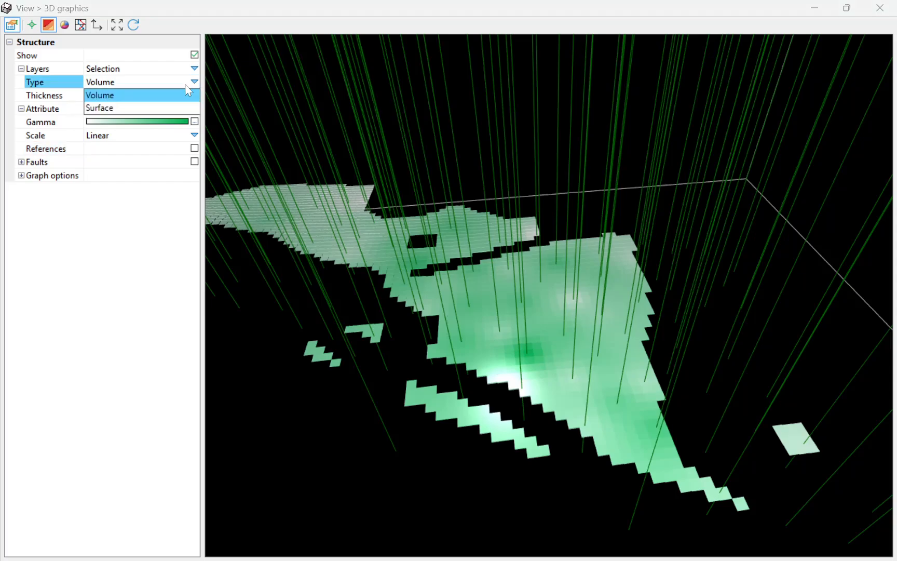
pyautogui.click(150, 109)
pyautogui.scroll(5, 495, 356)
pyautogui.scroll(-3, 494, 356)
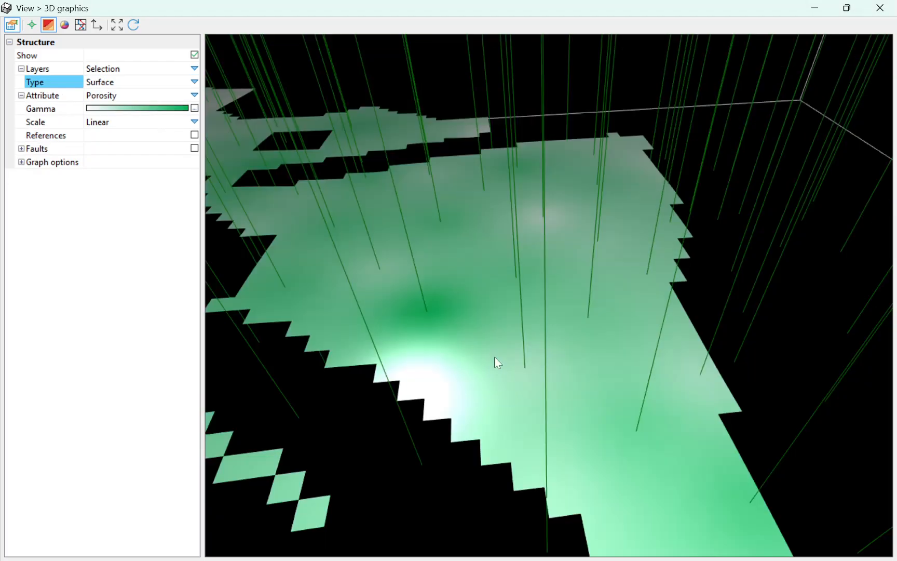
pyautogui.moveTo(495, 357); pyautogui.dragTo(421, 246)
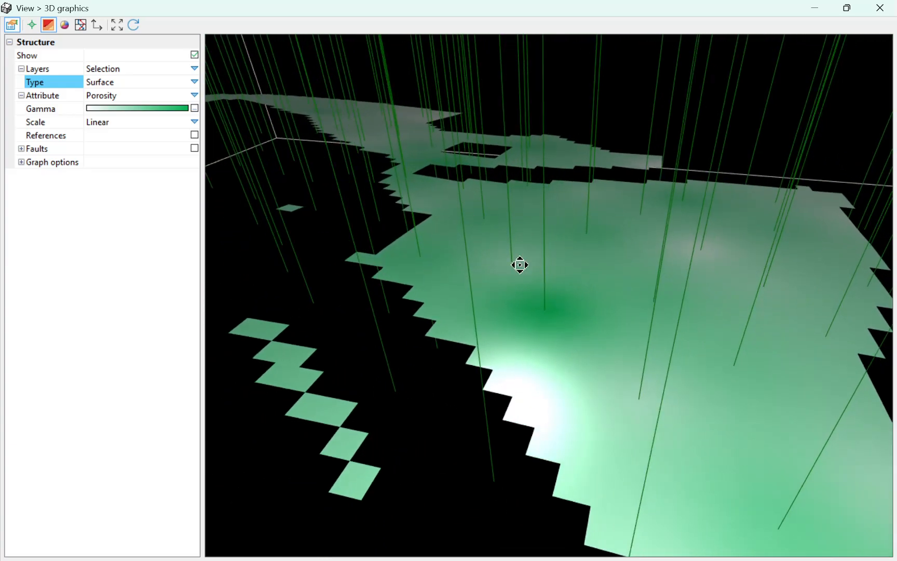
pyautogui.moveTo(520, 264); pyautogui.dragTo(591, 210)
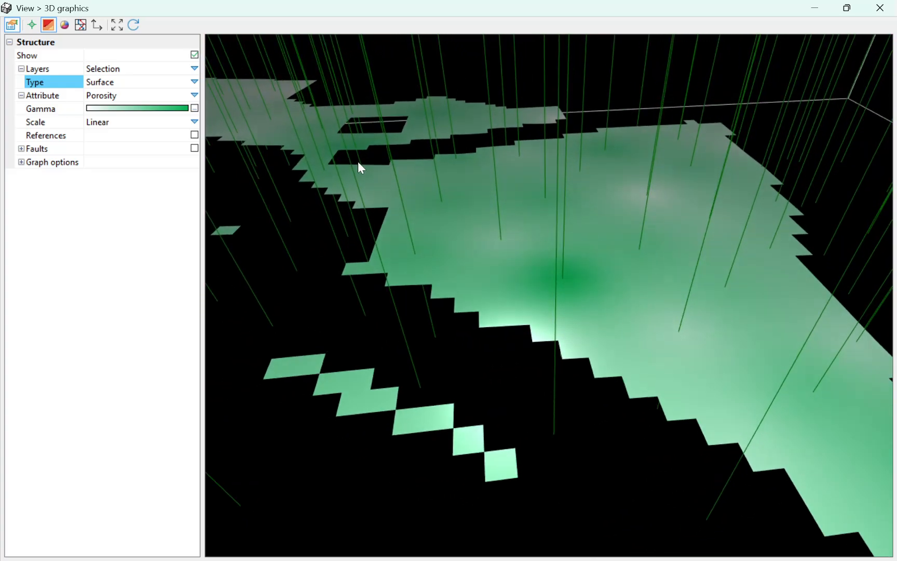
pyautogui.click(193, 82)
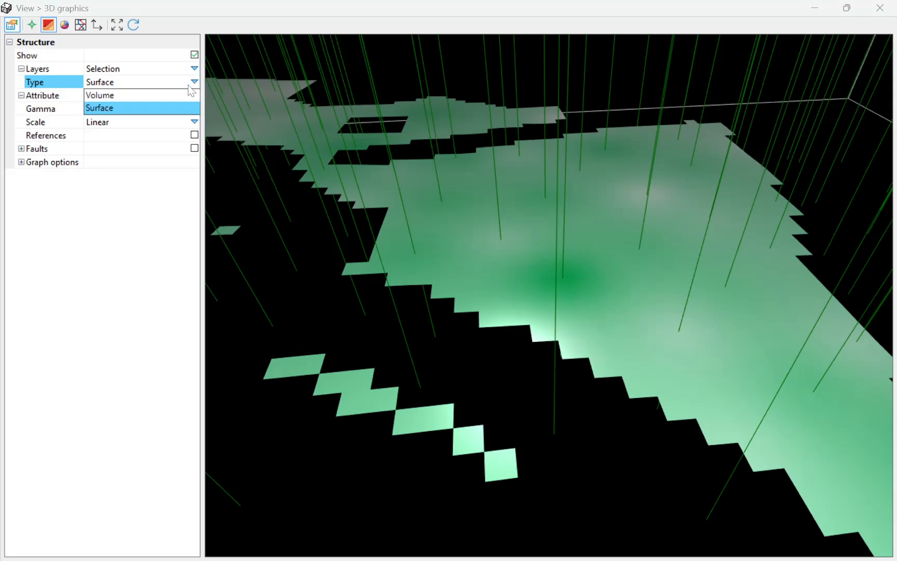
pyautogui.click(178, 92)
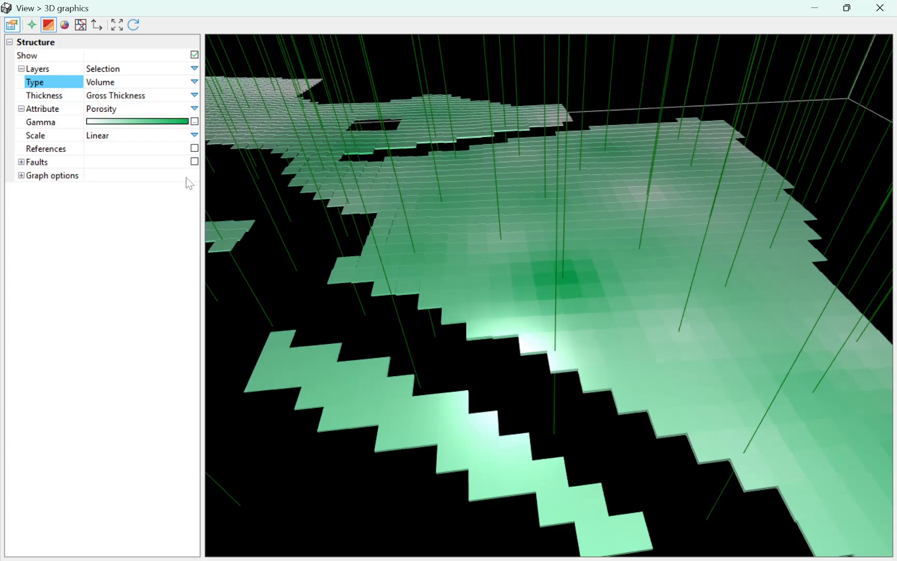
# - Turn on the cell borders in the structure's graph options and examine layer Z-17 with them
pyautogui.doubleClick(40, 176)
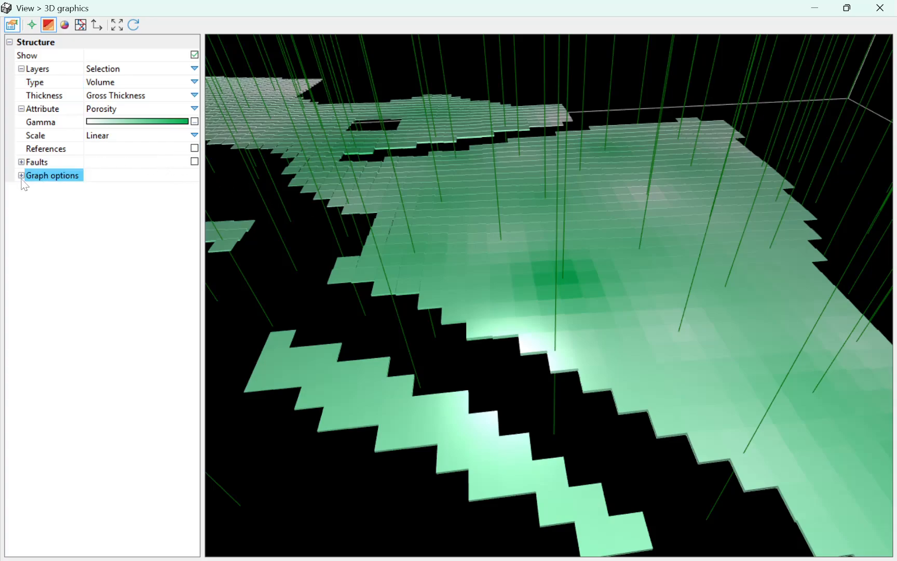
pyautogui.click(31, 189)
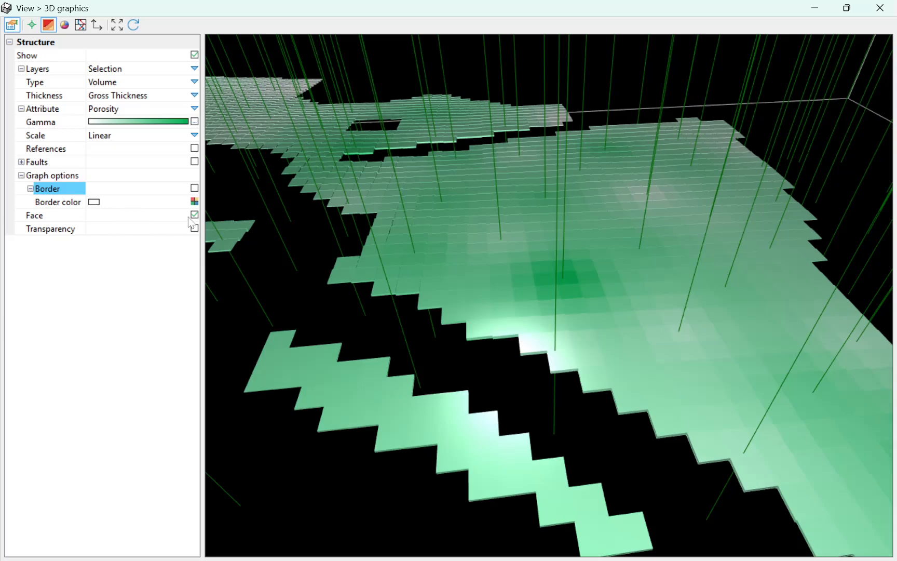
pyautogui.click(194, 188)
pyautogui.moveTo(423, 271); pyautogui.dragTo(493, 329)
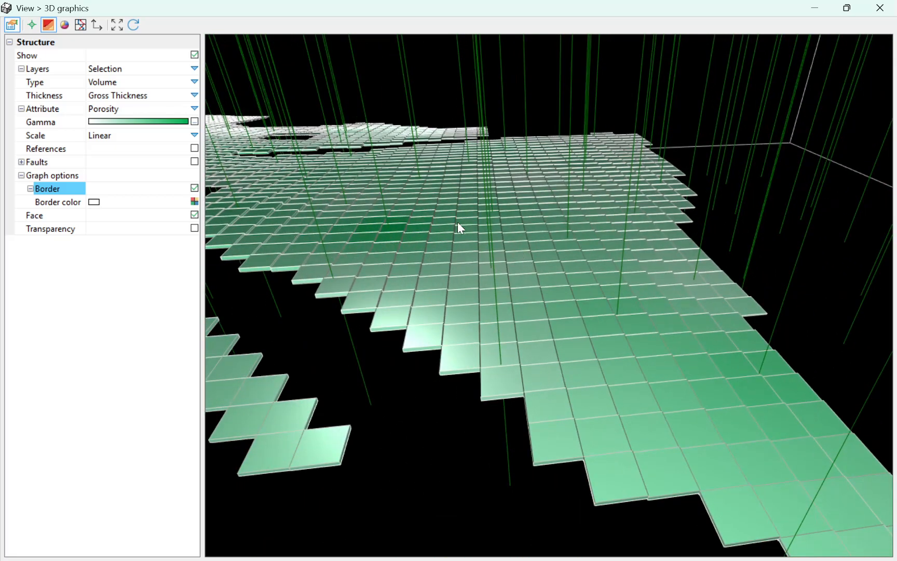
# - Set the cell border color to black and view the layer's grid from above
pyautogui.click(194, 201)
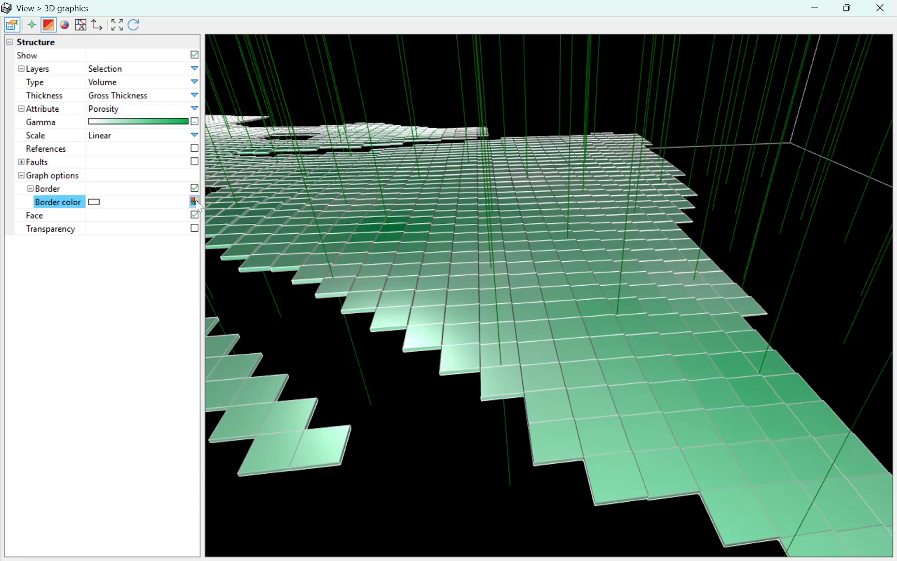
pyautogui.click(208, 314)
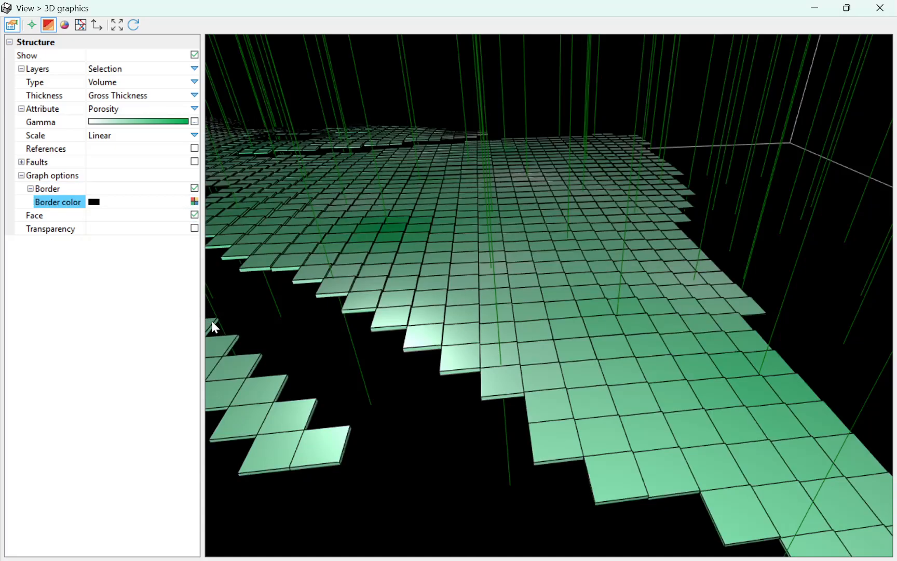
pyautogui.moveTo(211, 320); pyautogui.dragTo(415, 253)
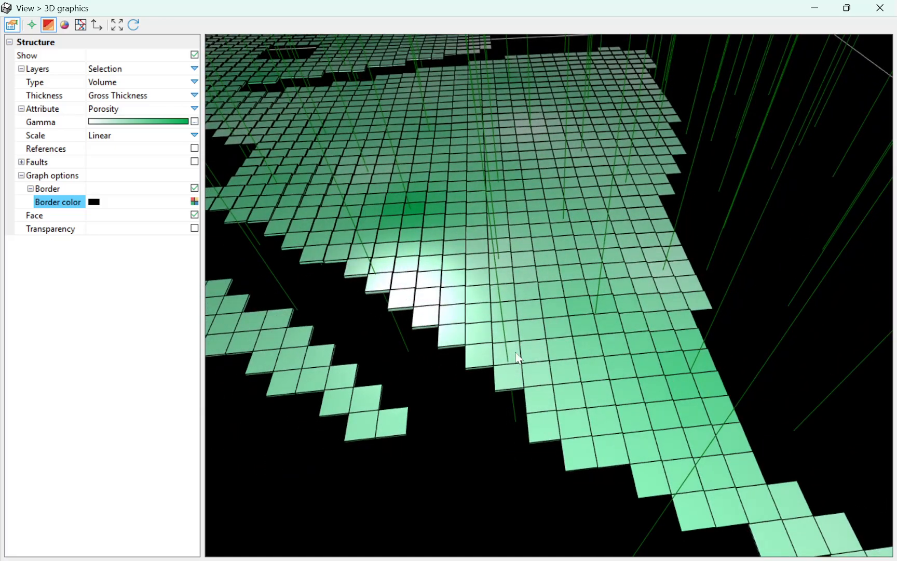
# - Change the cell border color to red, return it to white and inspect the grid
pyautogui.click(195, 202)
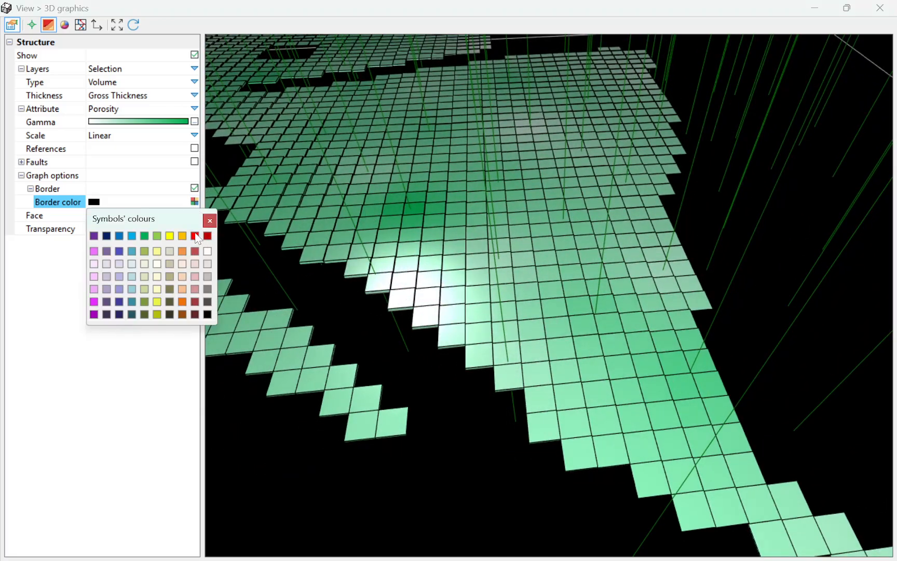
pyautogui.click(196, 236)
pyautogui.click(195, 203)
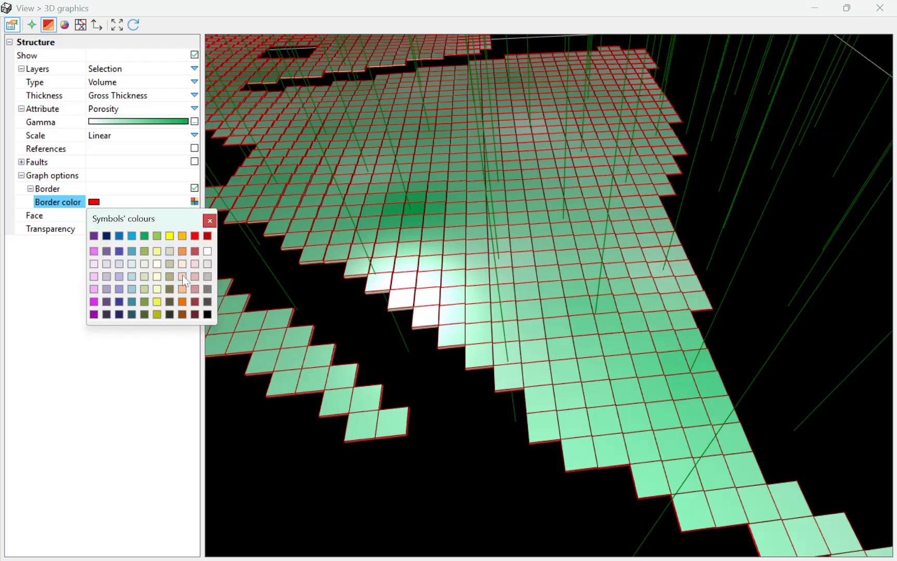
pyautogui.click(208, 251)
pyautogui.moveTo(309, 231); pyautogui.dragTo(336, 244)
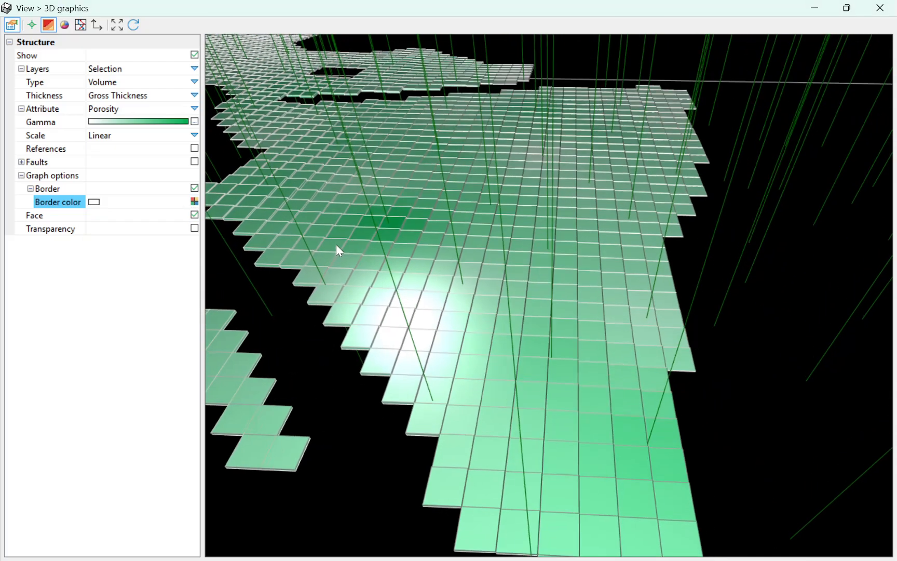
pyautogui.moveTo(336, 244); pyautogui.dragTo(289, 185, button='middle')
# - Hide the cell faces to examine only the grid's border wireframe, and show the faces again
pyautogui.click(195, 214)
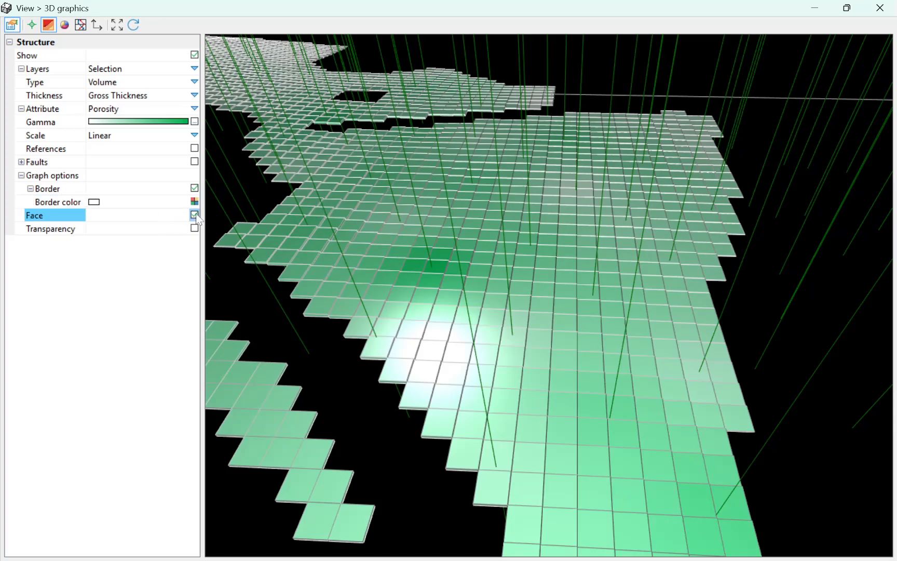
pyautogui.click(194, 214)
pyautogui.moveTo(364, 329); pyautogui.dragTo(366, 303)
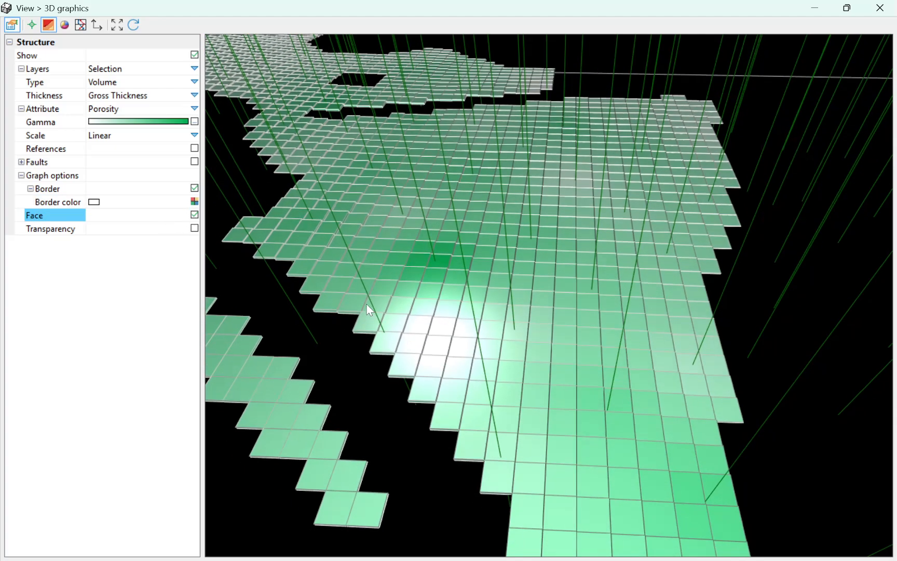
pyautogui.moveTo(439, 291); pyautogui.dragTo(444, 325)
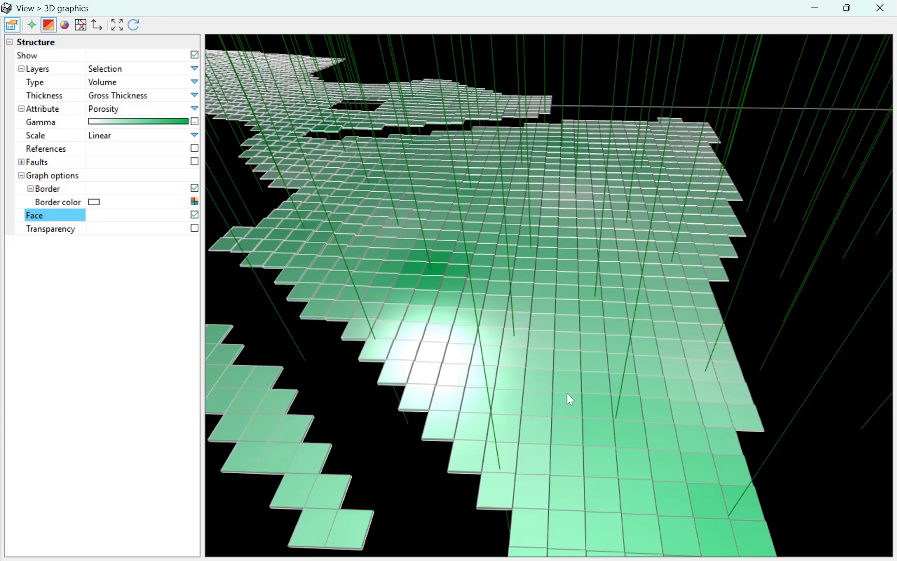
pyautogui.moveTo(567, 393); pyautogui.dragTo(595, 422)
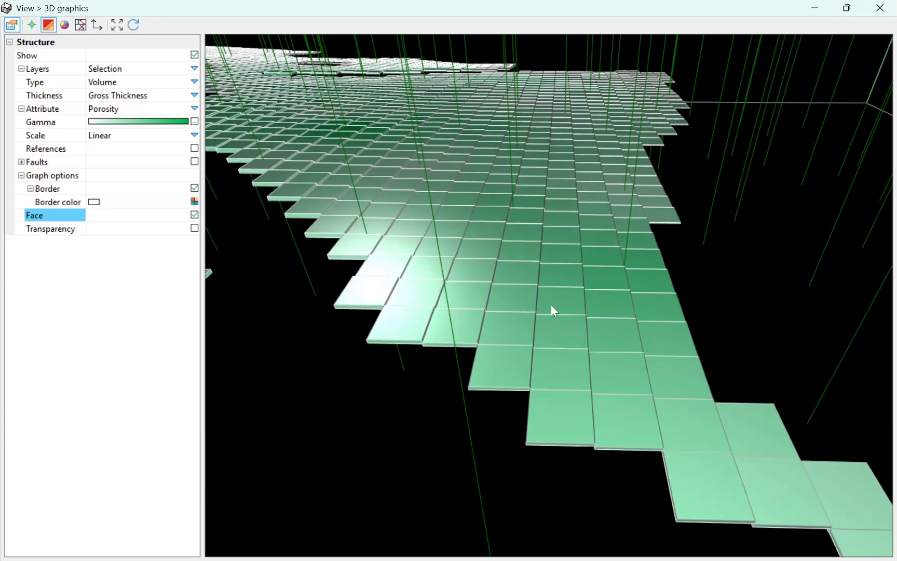
pyautogui.click(194, 215)
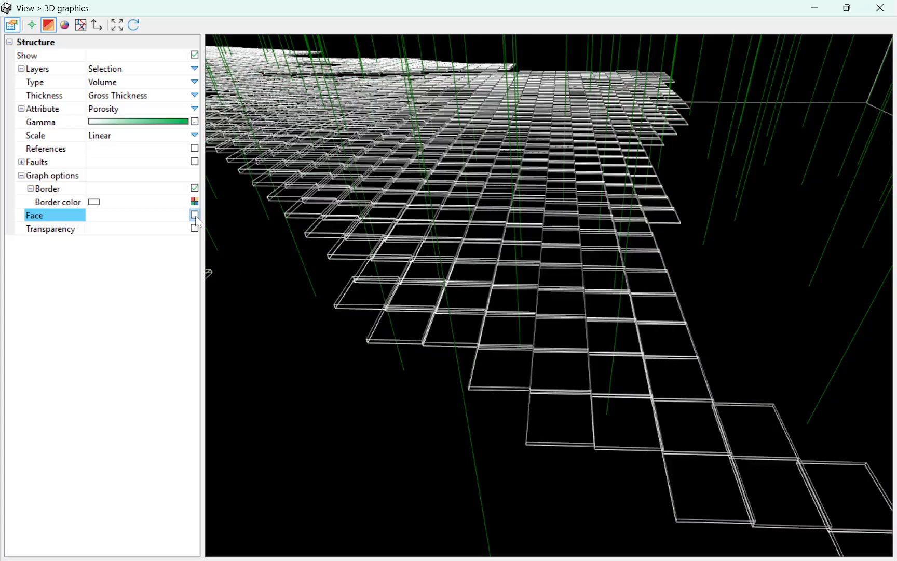
pyautogui.moveTo(514, 375); pyautogui.dragTo(457, 121)
pyautogui.moveTo(450, 175); pyautogui.dragTo(453, 293)
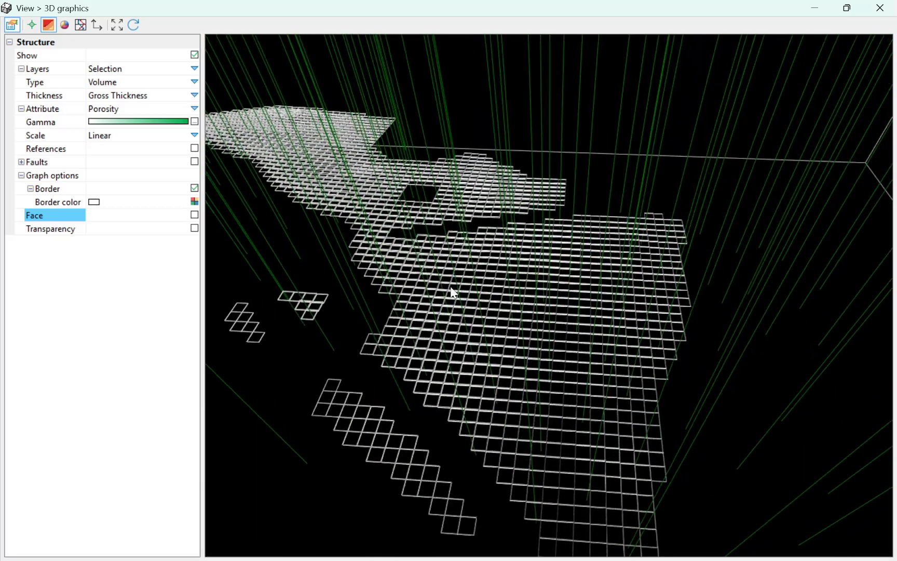
pyautogui.click(194, 215)
# - Enable transparency for the layer's cells and examine the translucent volume from several angles
pyautogui.click(195, 228)
pyautogui.moveTo(312, 296); pyautogui.dragTo(429, 346)
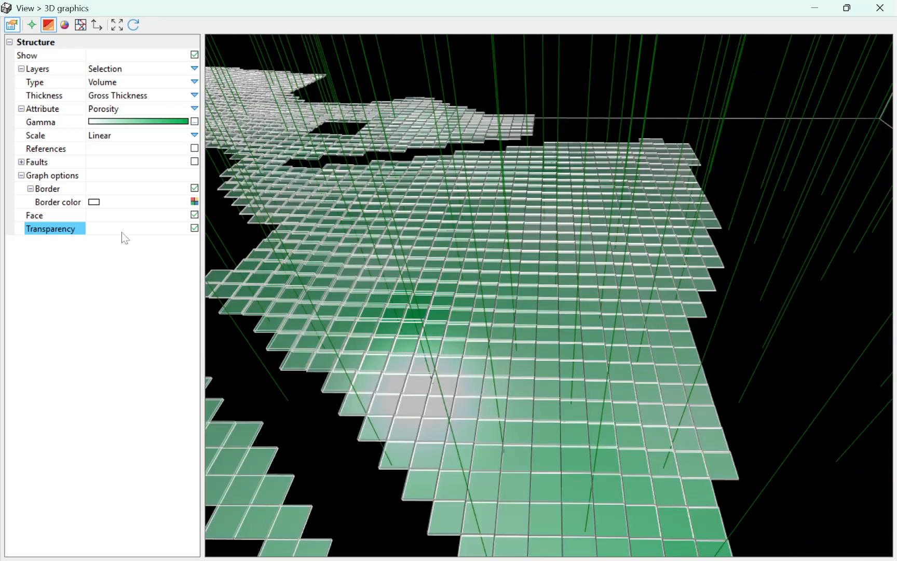
pyautogui.click(81, 215)
pyautogui.click(77, 229)
pyautogui.moveTo(364, 327); pyautogui.dragTo(369, 303)
pyautogui.moveTo(359, 267); pyautogui.dragTo(376, 293)
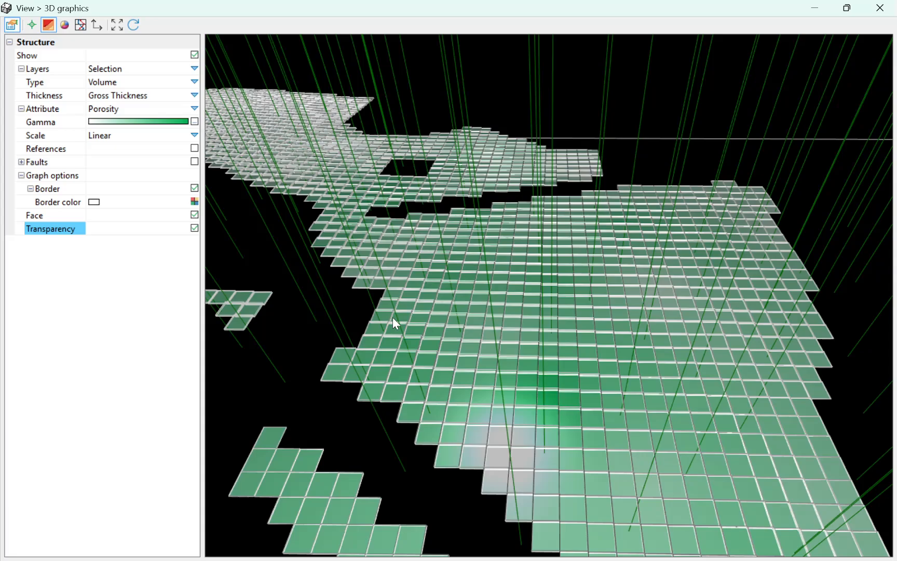
pyautogui.moveTo(392, 318); pyautogui.dragTo(479, 378)
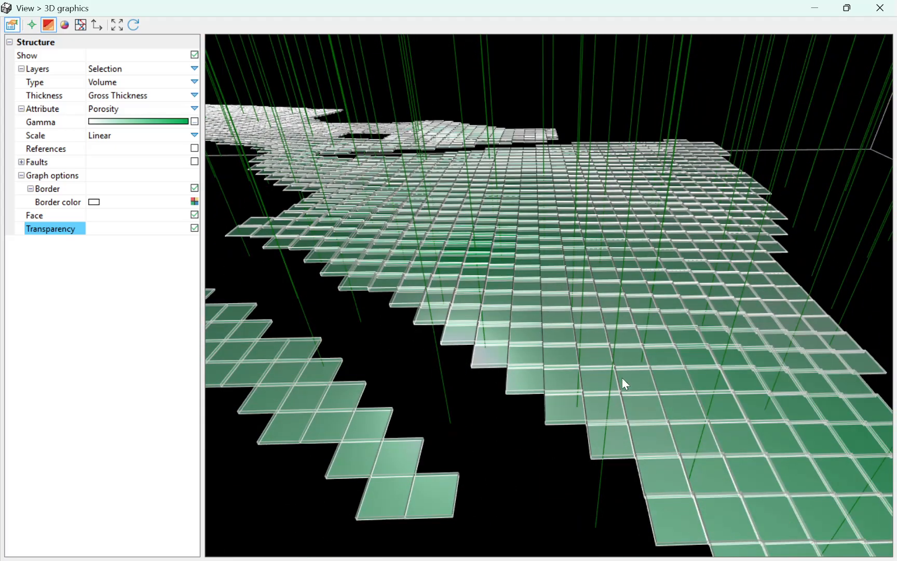
pyautogui.moveTo(558, 366); pyautogui.dragTo(602, 382)
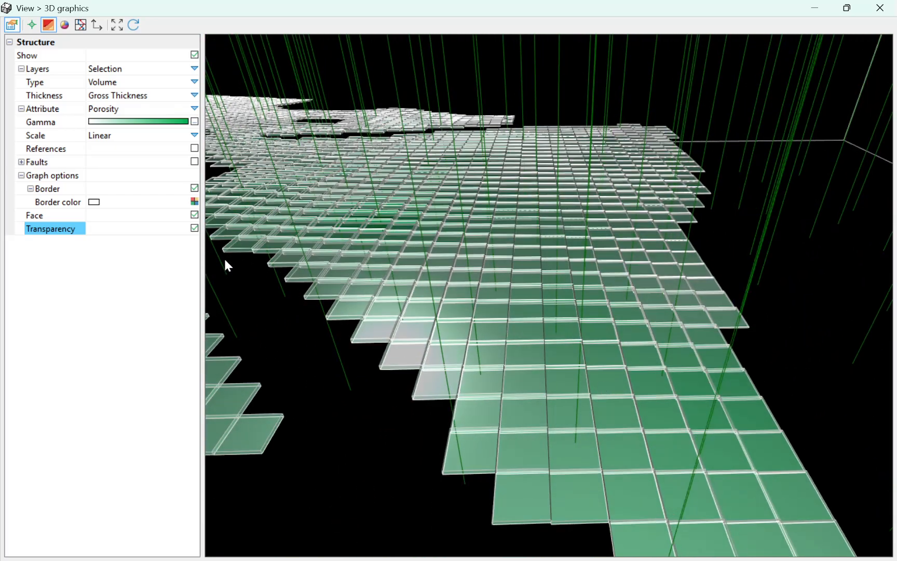
# - Turn off the layer's transparency and cell borders, and collapse the graph options
pyautogui.click(194, 228)
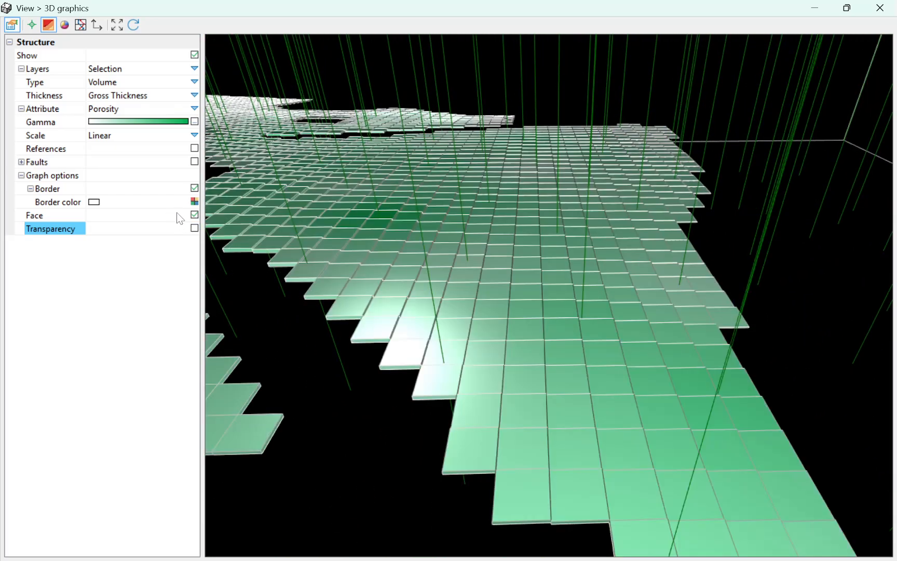
pyautogui.click(194, 187)
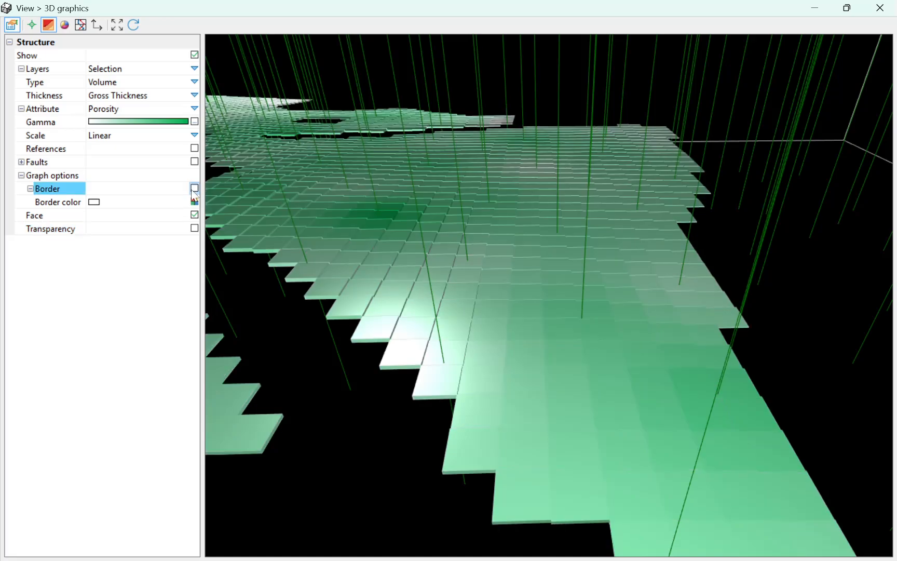
pyautogui.click(30, 189)
pyautogui.click(22, 174)
pyautogui.moveTo(315, 242); pyautogui.dragTo(195, 182)
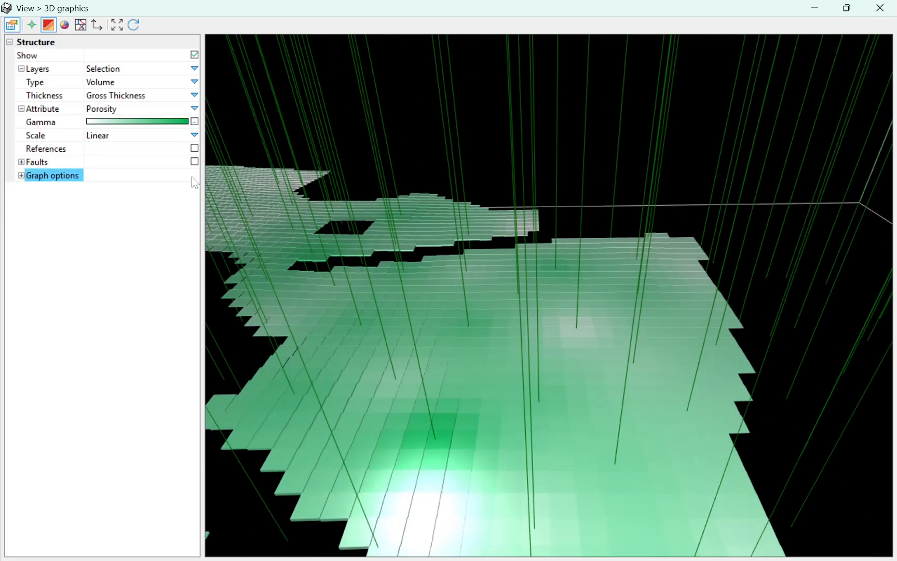
# - Open the data display settings of the 3D view and check the Bubbles type and its transparency
pyautogui.click(64, 24)
pyautogui.moveTo(431, 203); pyautogui.dragTo(442, 167)
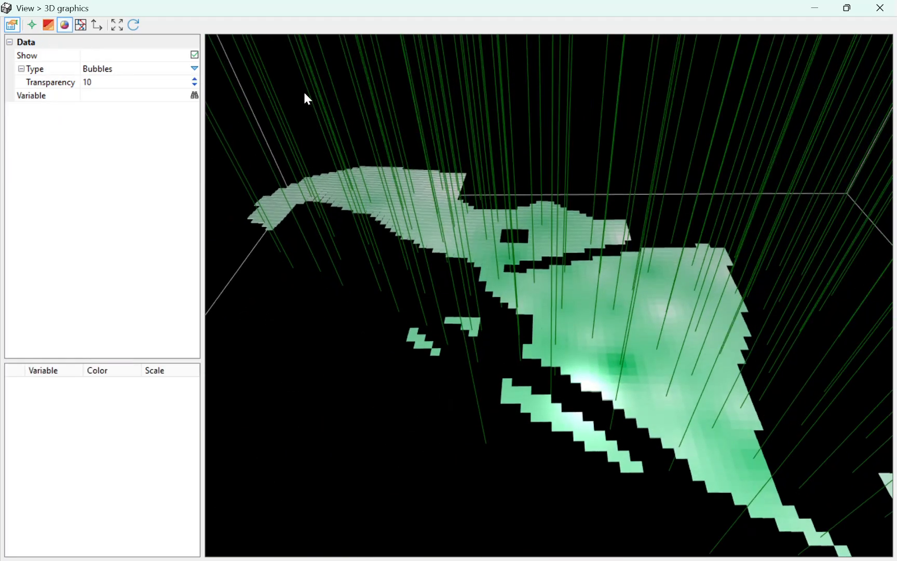
pyautogui.click(195, 72)
pyautogui.click(194, 82)
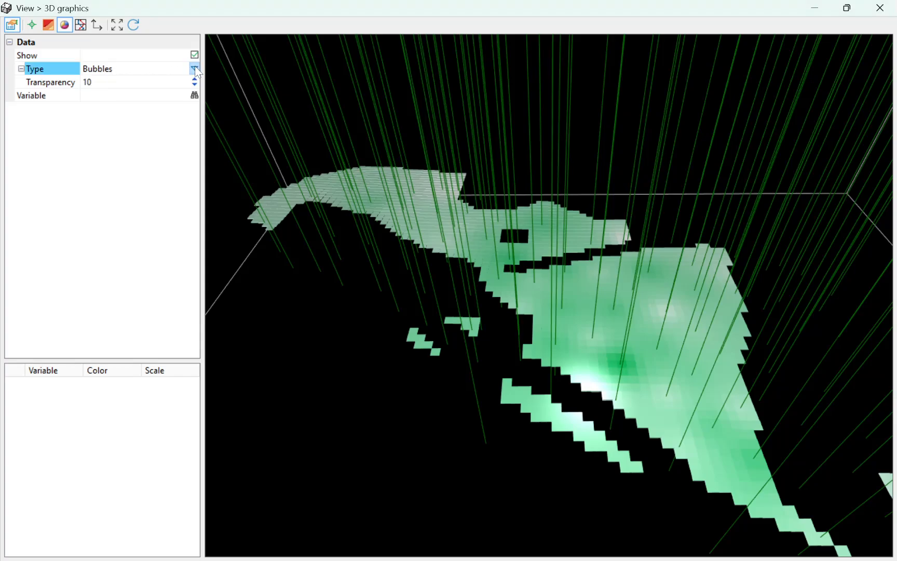
# - Select the Calendar day variable from Monthly productions, History, Oil, Object, Total for the bubbles and apply it
pyautogui.click(194, 96)
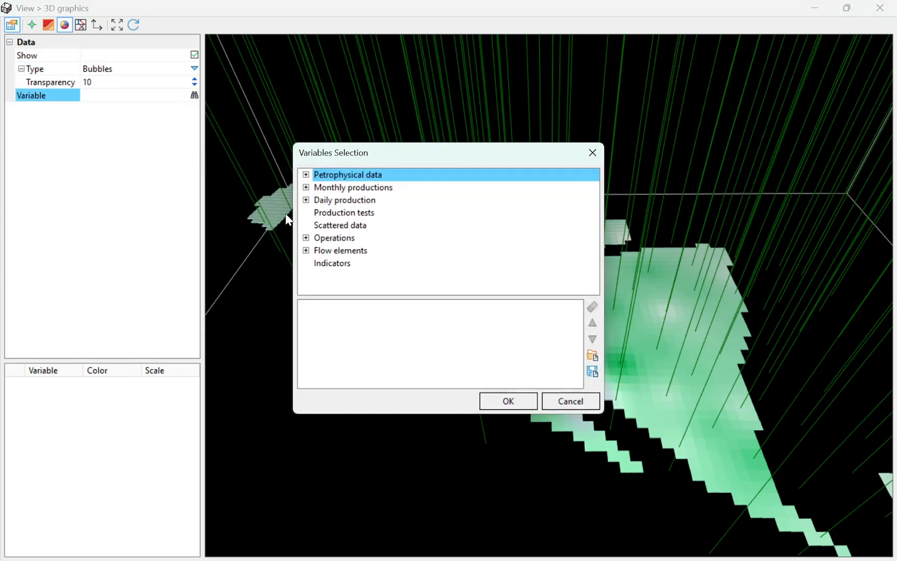
pyautogui.moveTo(418, 157); pyautogui.dragTo(423, 168)
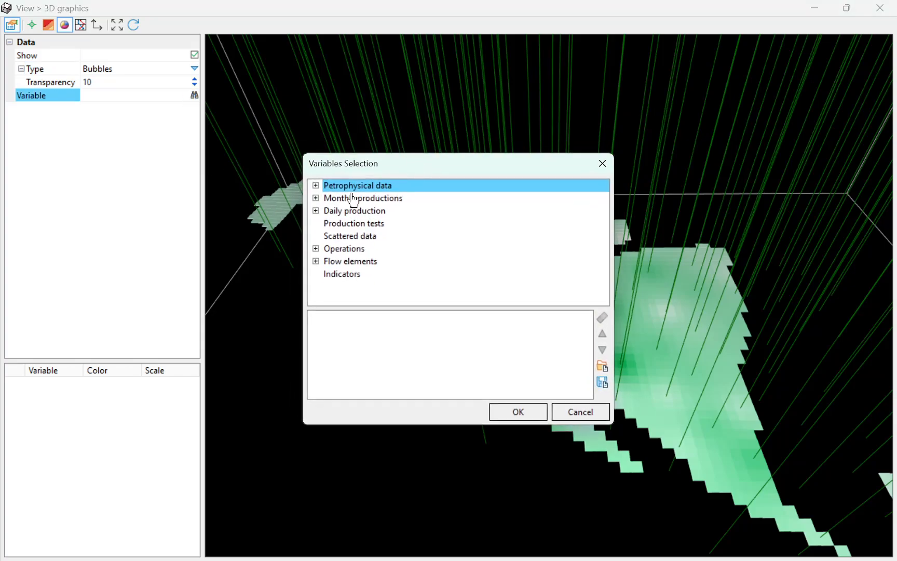
pyautogui.click(316, 198)
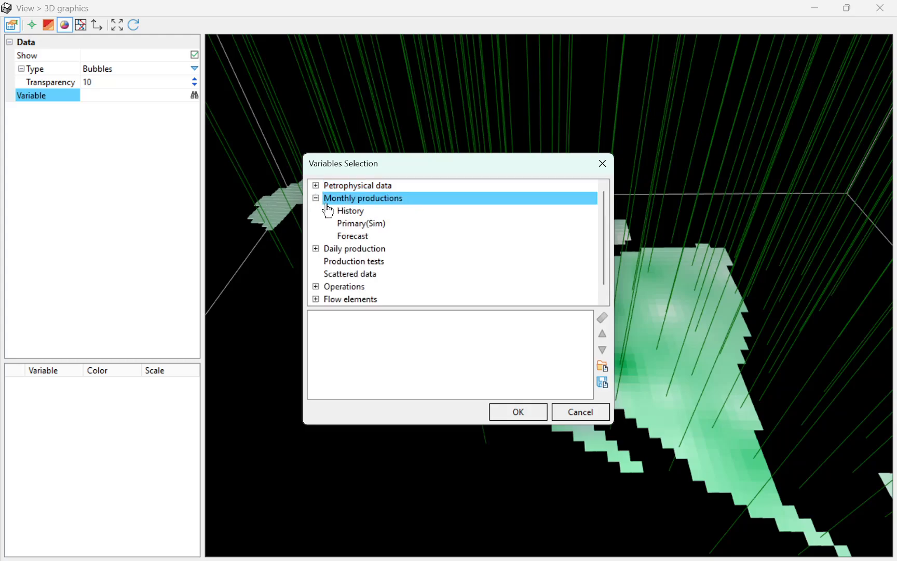
pyautogui.click(329, 210)
pyautogui.click(343, 199)
pyautogui.click(356, 211)
pyautogui.click(370, 223)
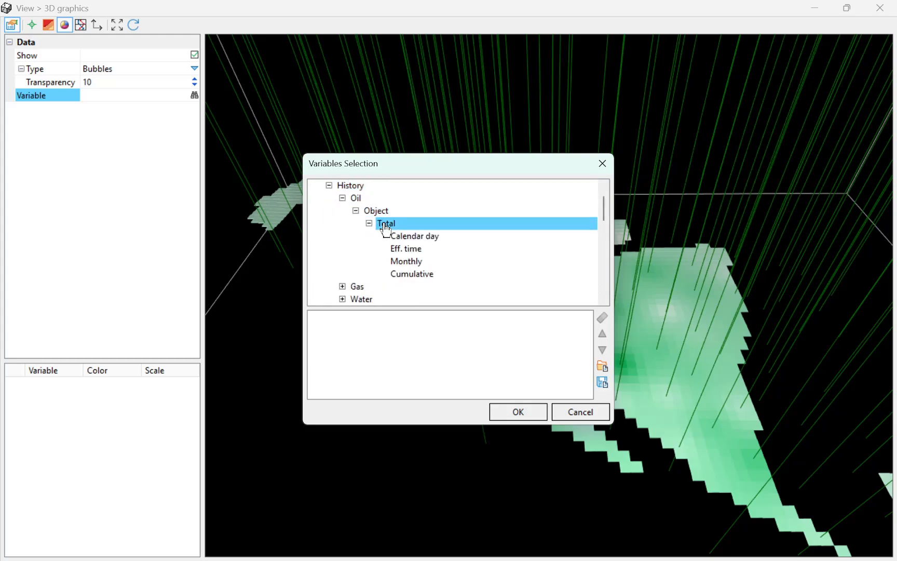
pyautogui.doubleClick(401, 237)
pyautogui.click(518, 411)
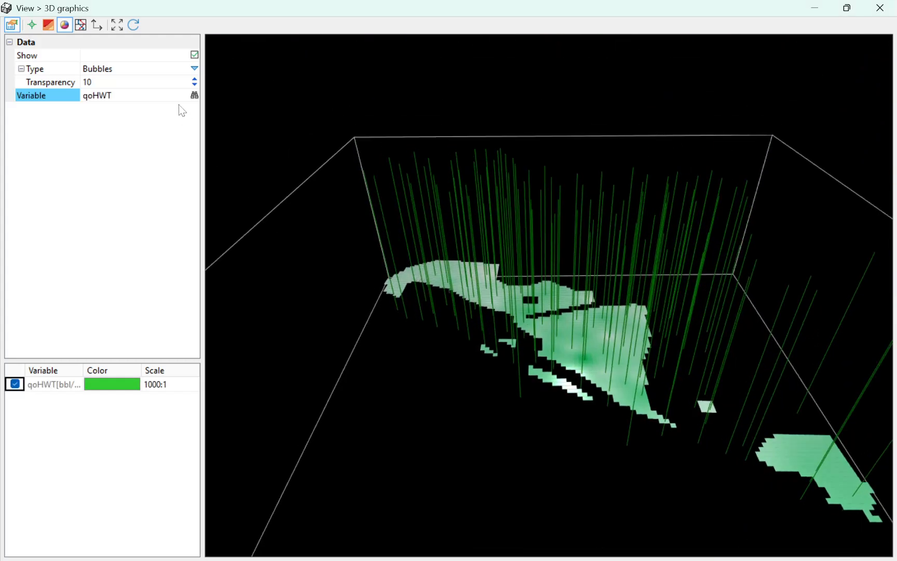
pyautogui.moveTo(200, 8)
pyautogui.mouseDown()
pyautogui.moveTo(226, 76)
pyautogui.moveTo(208, 76)
pyautogui.moveTo(198, 61)
pyautogui.moveTo(200, 3)
pyautogui.mouseUp()
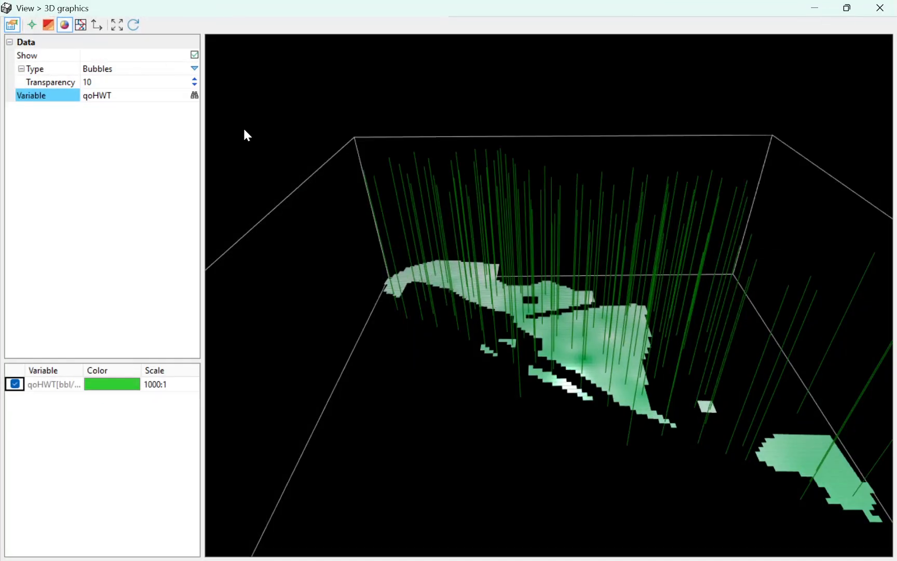
# - Replace the bubble variable with Cumulative from Monthly productions, History, Oil, Object, Total and apply it
pyautogui.click(194, 95)
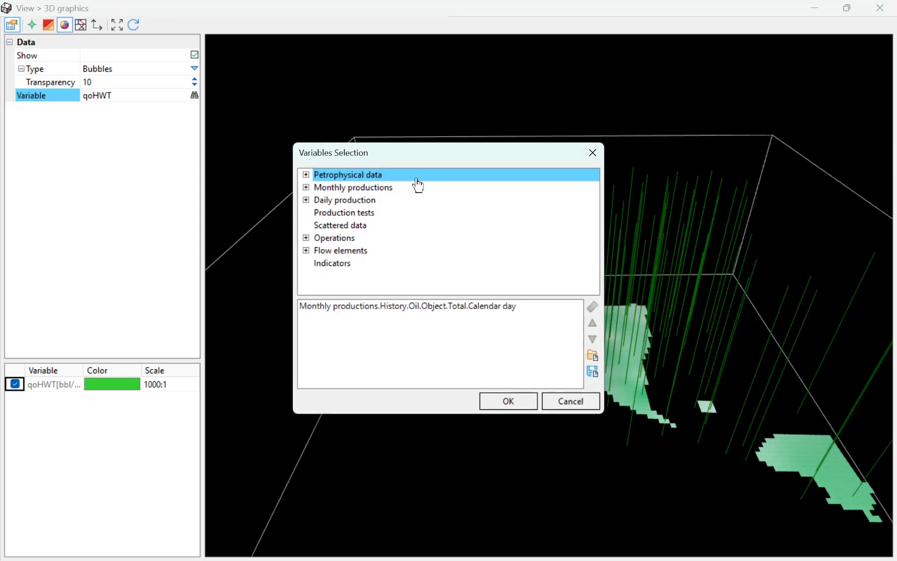
pyautogui.click(592, 307)
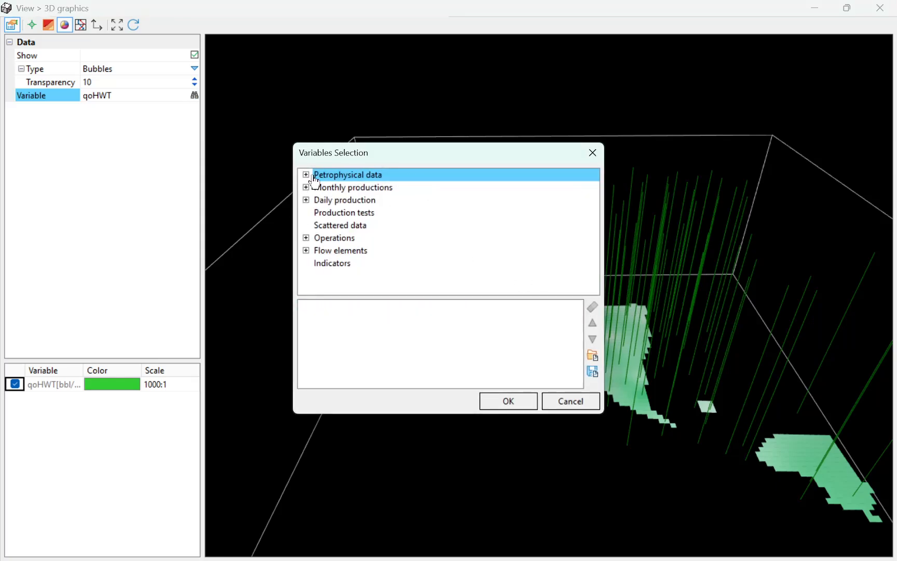
pyautogui.click(307, 187)
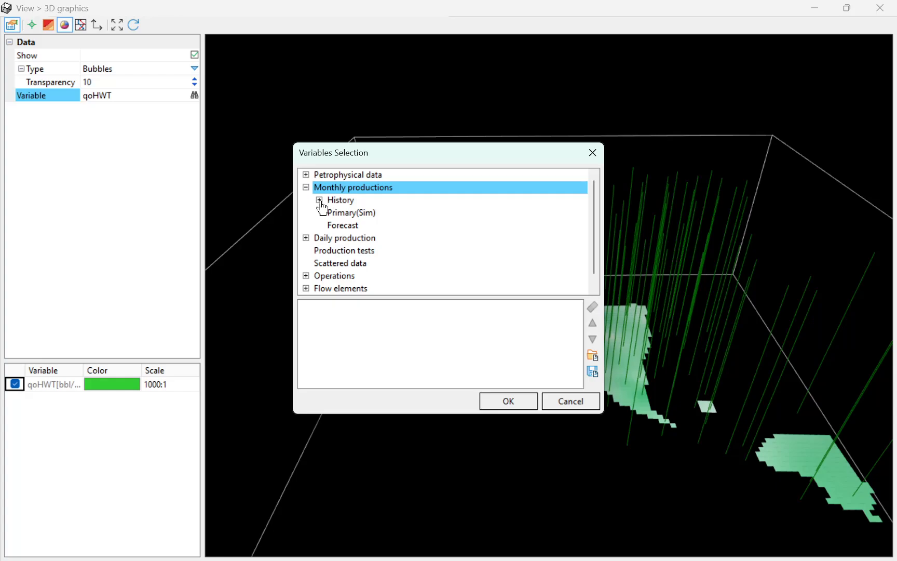
pyautogui.click(319, 200)
pyautogui.click(333, 188)
pyautogui.doubleClick(352, 200)
pyautogui.doubleClick(369, 212)
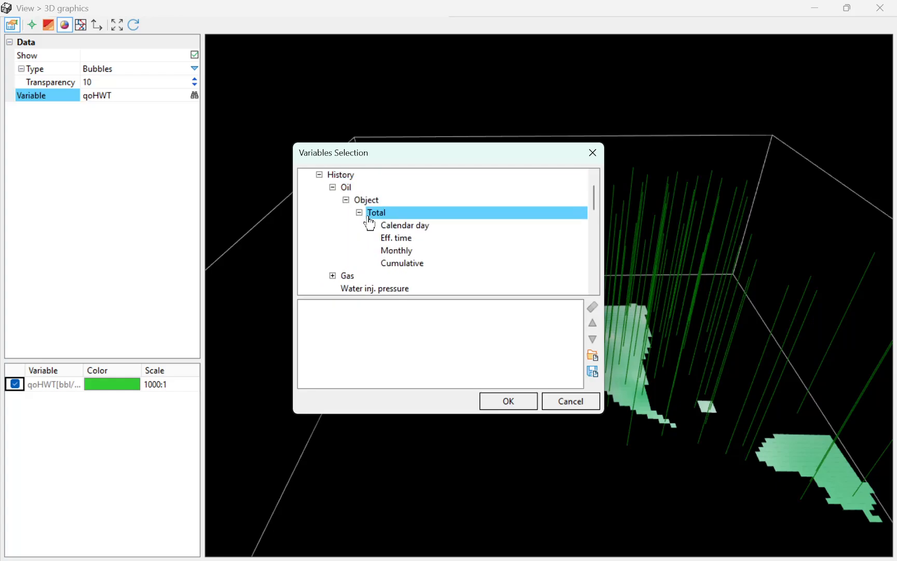
pyautogui.doubleClick(400, 264)
pyautogui.click(508, 401)
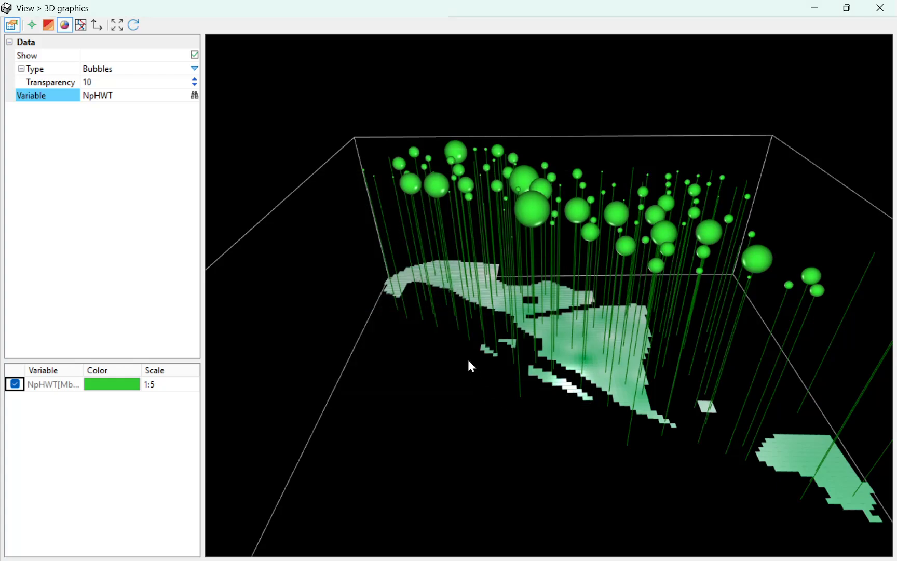
# - Set the map date back to 07/1984 to update the cumulative oil bubbles in the enlarged 3D view
pyautogui.moveTo(468, 357)
pyautogui.mouseDown()
pyautogui.moveTo(504, 344)
pyautogui.moveTo(579, 351)
pyautogui.mouseUp()
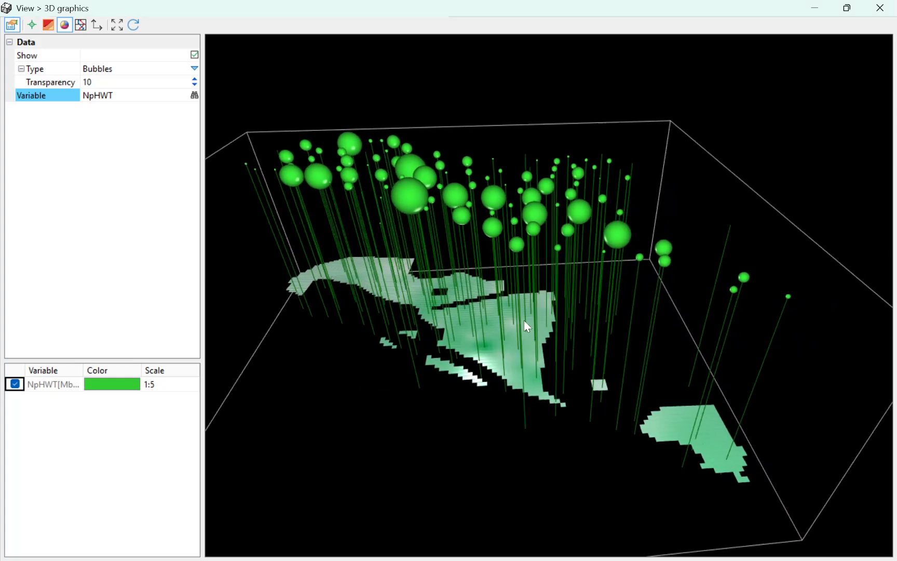
pyautogui.moveTo(467, 260); pyautogui.dragTo(453, 250)
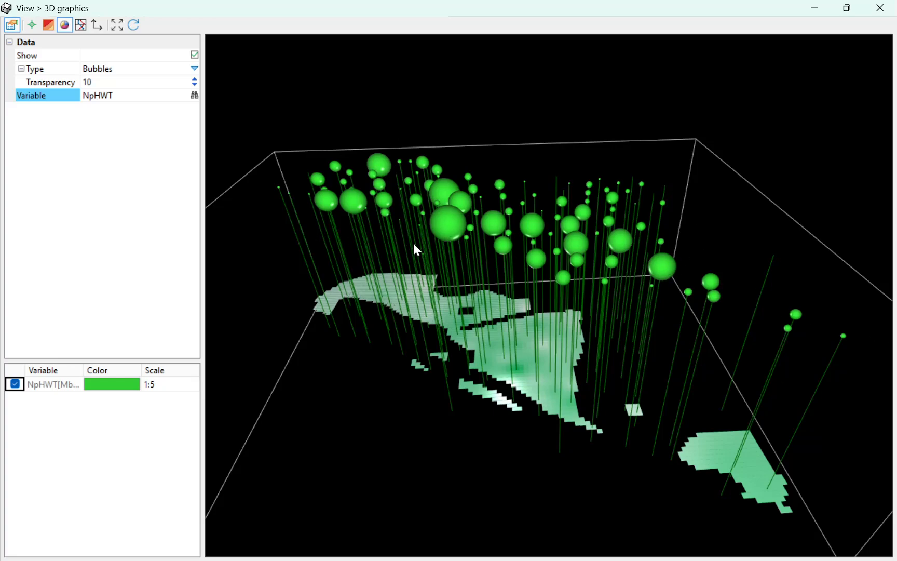
pyautogui.moveTo(525, 6); pyautogui.dragTo(382, 57)
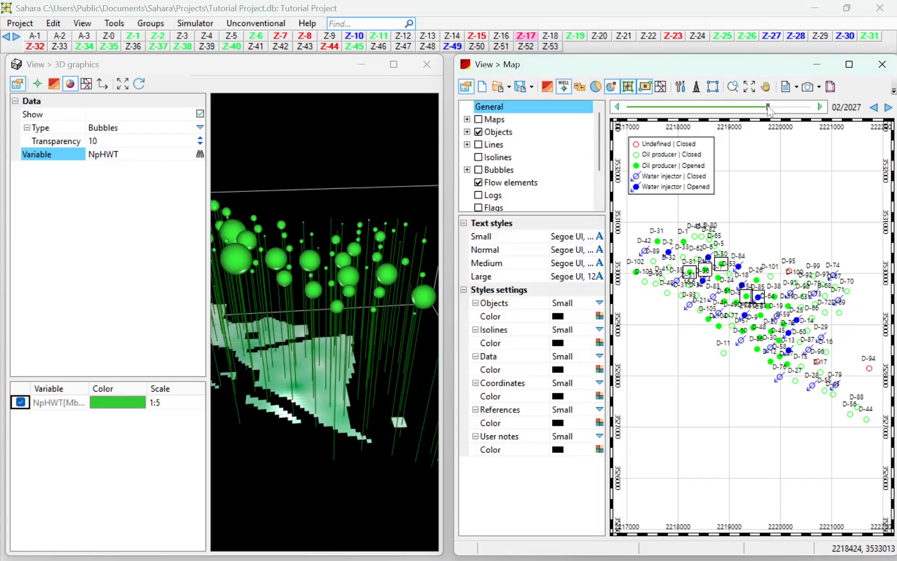
pyautogui.moveTo(768, 108); pyautogui.dragTo(639, 101)
pyautogui.click(394, 64)
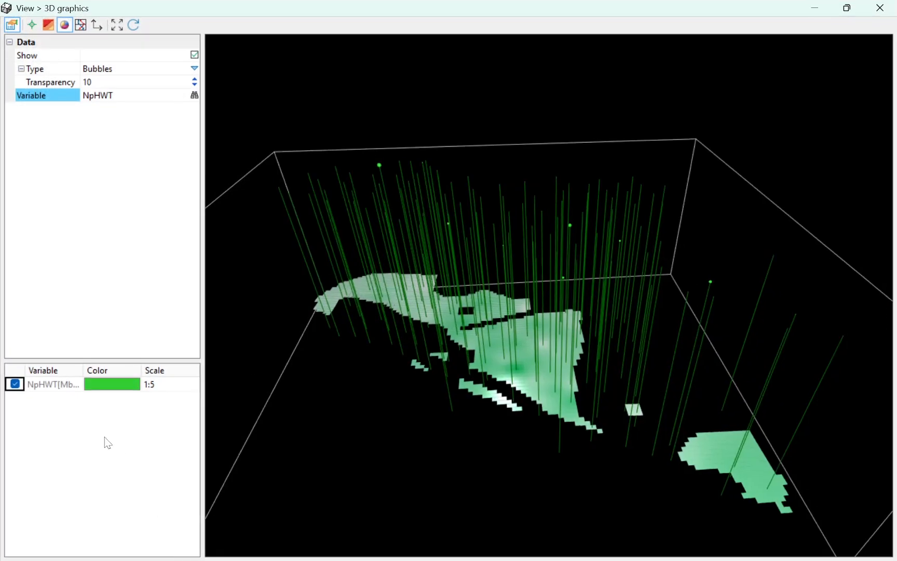
# - Hide the NpHWT bubbles and add the Calendar day variable from Monthly productions, History, Oil, Object, Total
pyautogui.click(14, 384)
pyautogui.click(195, 96)
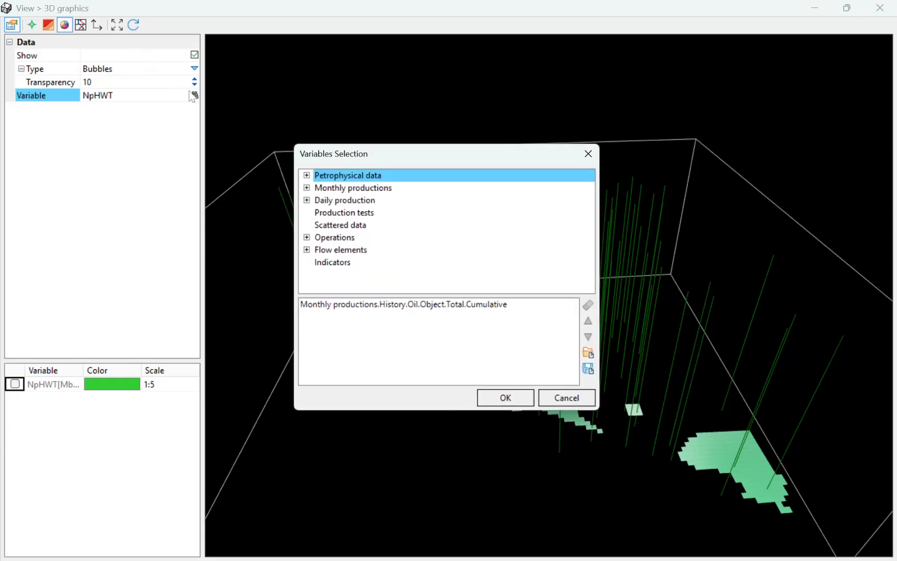
pyautogui.click(305, 187)
pyautogui.click(320, 201)
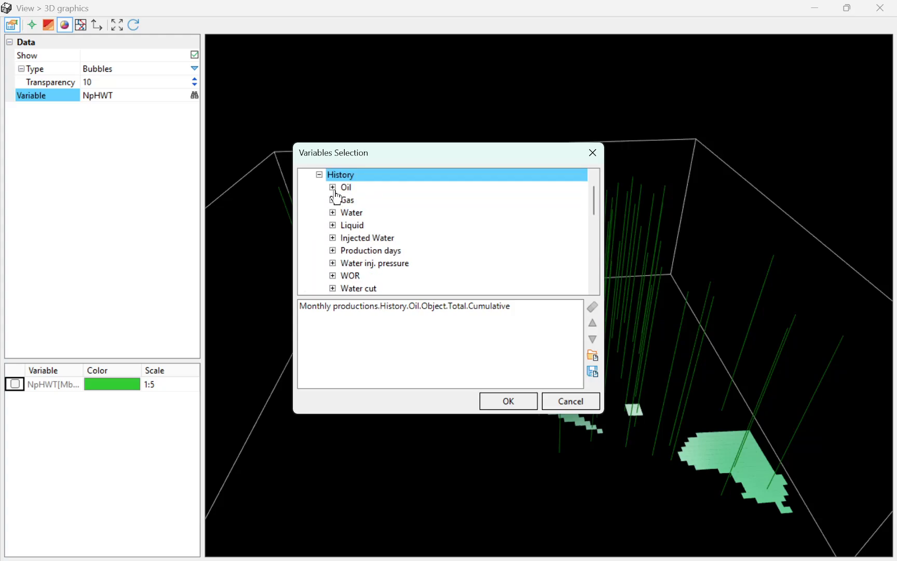
pyautogui.click(333, 188)
pyautogui.click(346, 200)
pyautogui.click(358, 212)
pyautogui.doubleClick(388, 227)
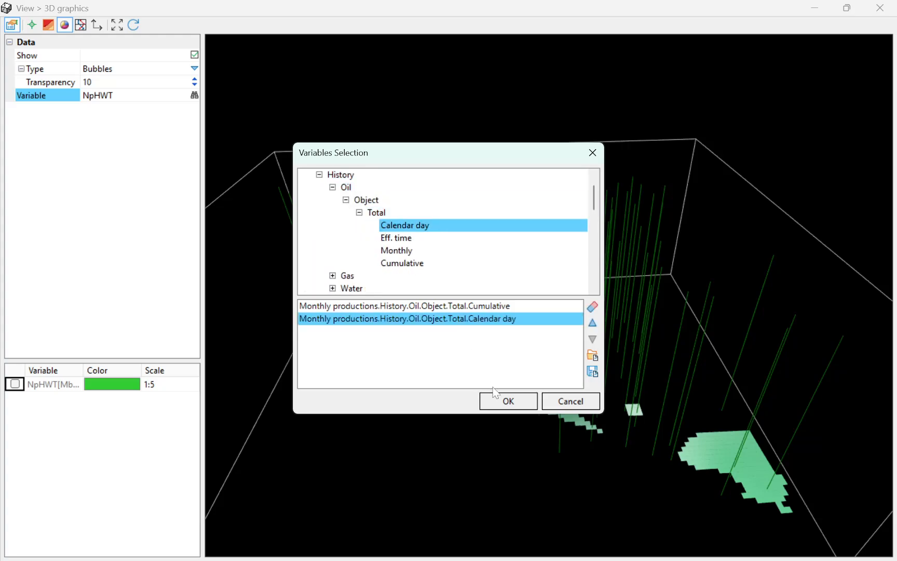
pyautogui.click(511, 403)
# - Advance the map date to 12/1992 and on to 06/2029 while watching the daily oil rate bubbles in the 3D view
pyautogui.doubleClick(450, 7)
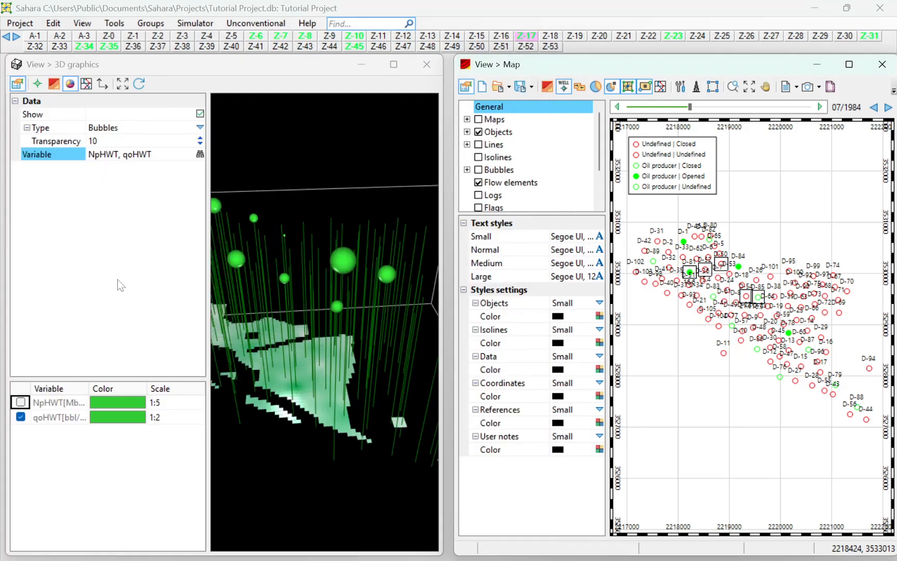
pyautogui.scroll(-4, 277, 316)
pyautogui.moveTo(276, 316)
pyautogui.mouseDown()
pyautogui.moveTo(296, 310)
pyautogui.moveTo(287, 313)
pyautogui.mouseUp()
pyautogui.click(693, 107)
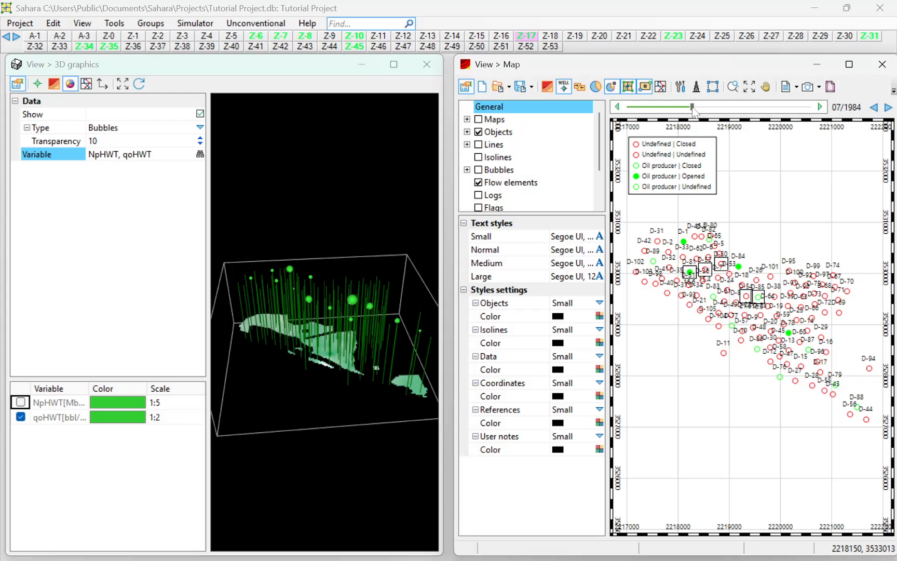
pyautogui.moveTo(691, 108); pyautogui.dragTo(706, 104)
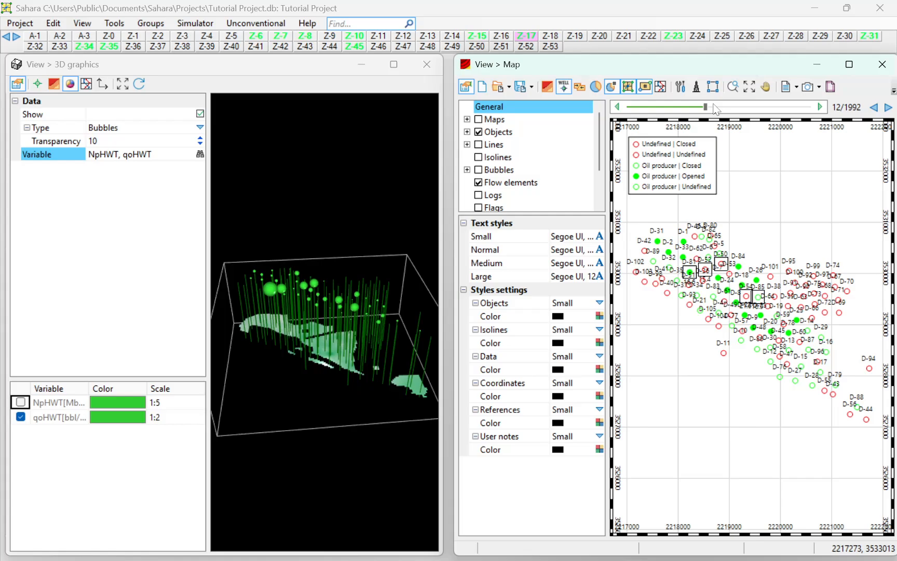
pyautogui.moveTo(718, 105); pyautogui.dragTo(775, 107)
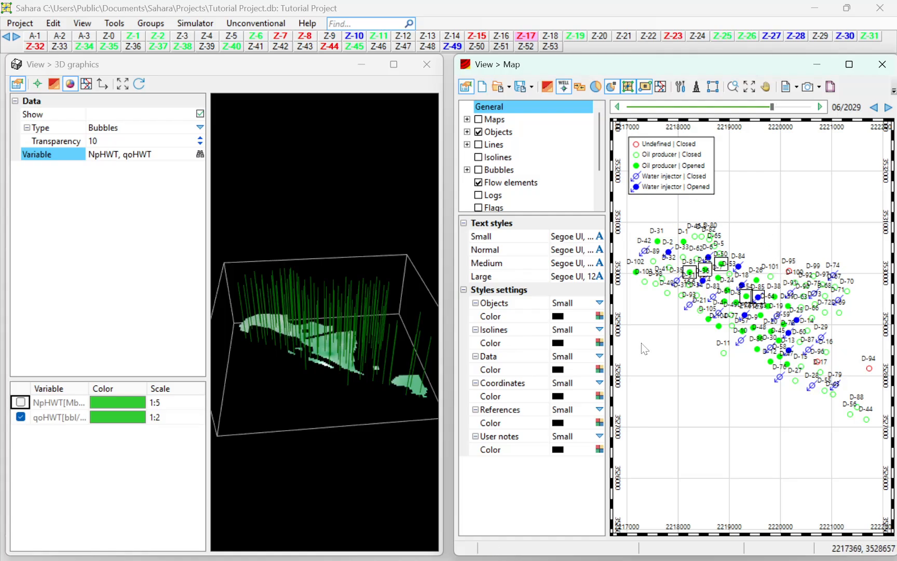
# - Hide the qoHWT bubbles in the enlarged 3D view and add the Layer variable from Petrophysical data, Porosity
pyautogui.doubleClick(278, 66)
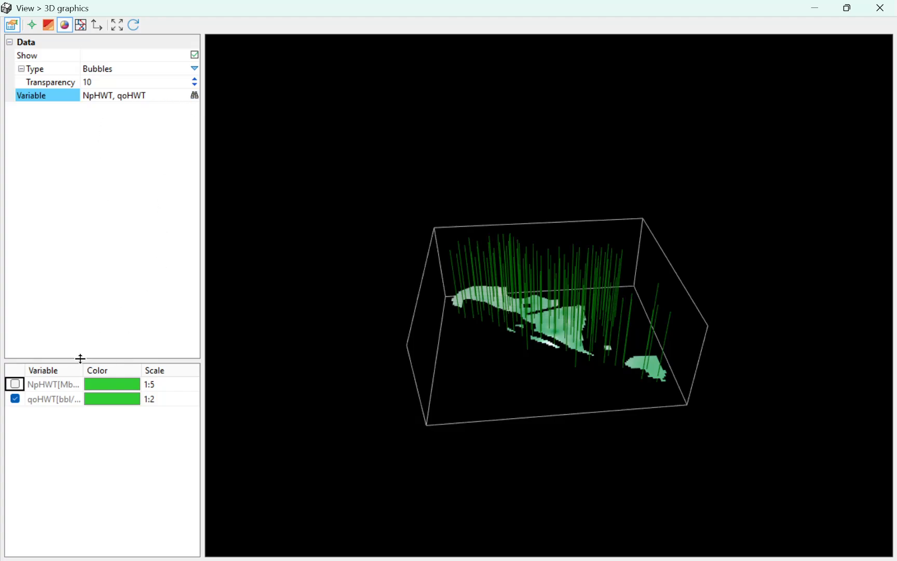
pyautogui.click(16, 398)
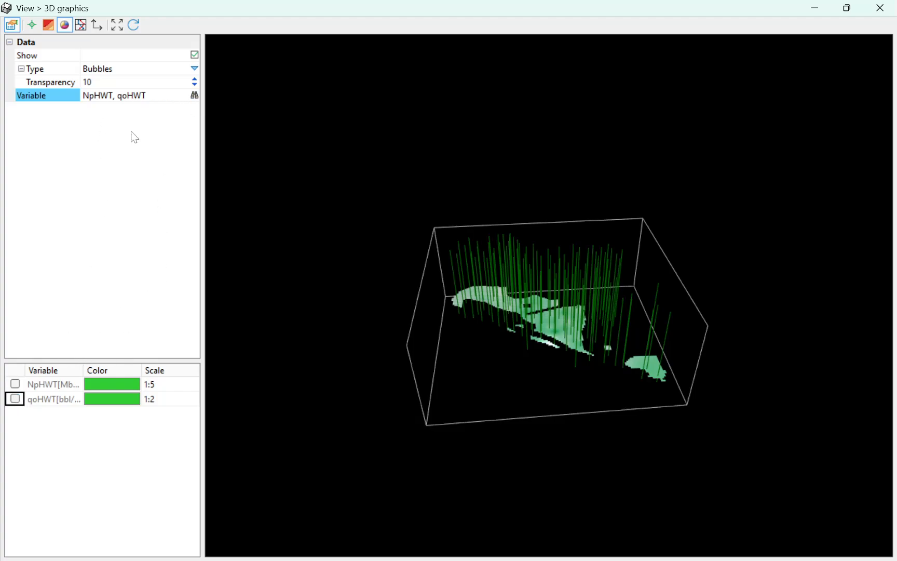
pyautogui.click(194, 97)
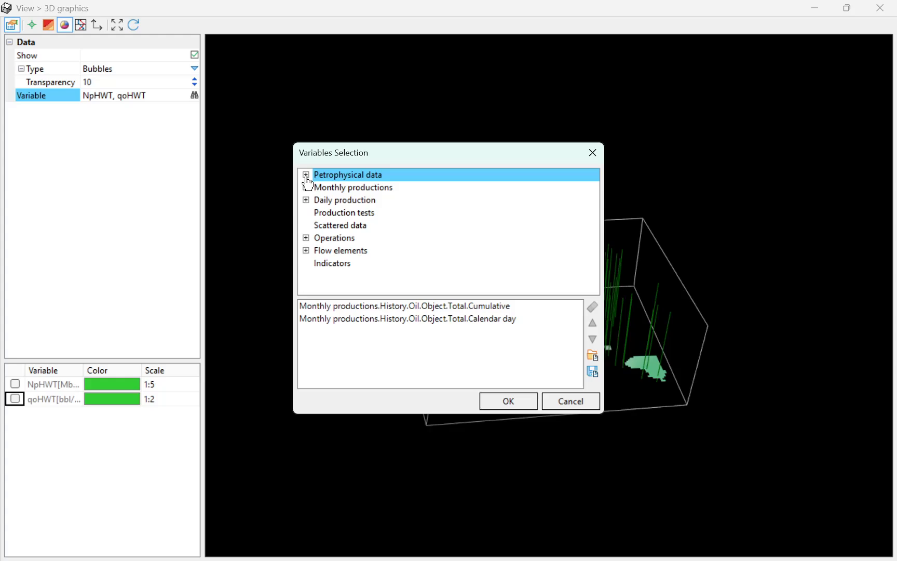
pyautogui.click(306, 176)
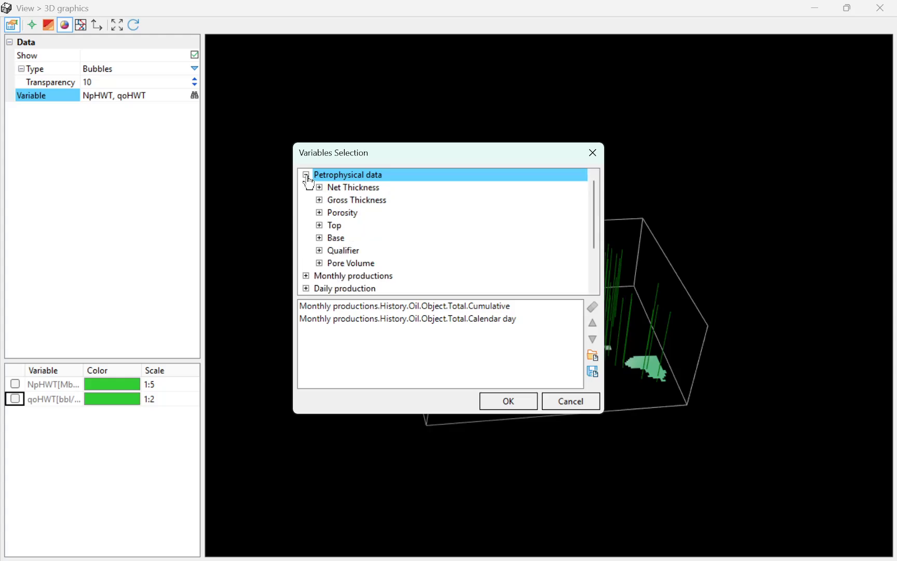
pyautogui.click(320, 213)
pyautogui.doubleClick(348, 238)
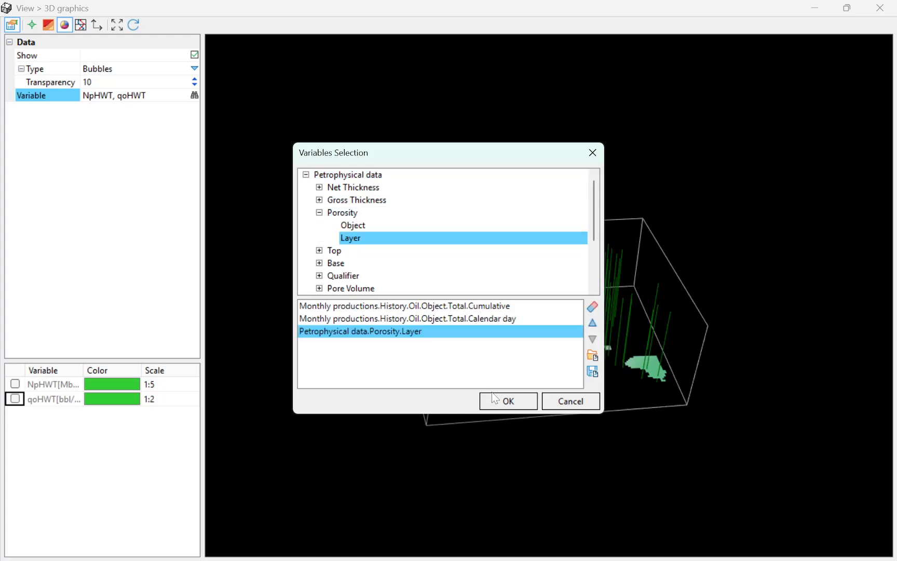
pyautogui.click(506, 401)
# - Set the scale of the PHIL porosity bubbles to 2:1
pyautogui.scroll(5, 505, 382)
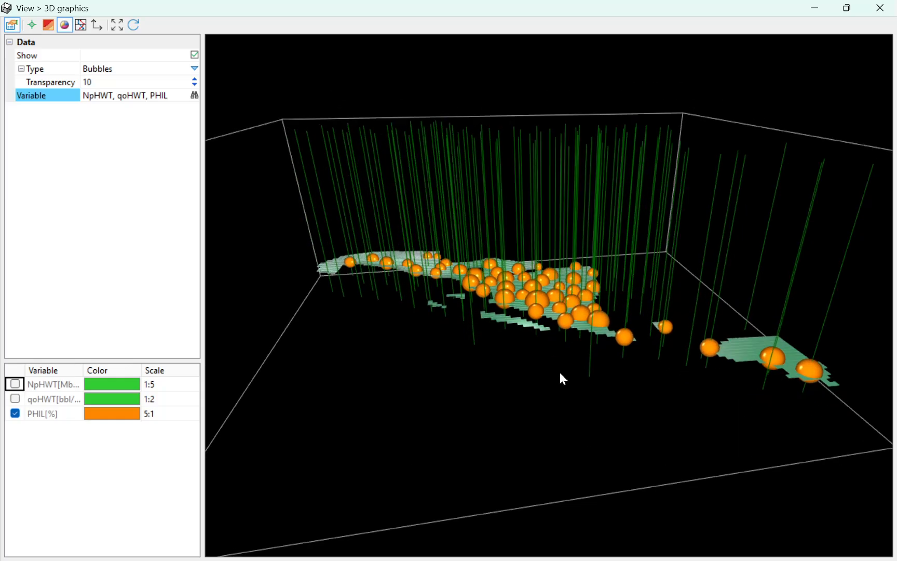
pyautogui.scroll(5, 554, 344)
pyautogui.scroll(-2, 546, 347)
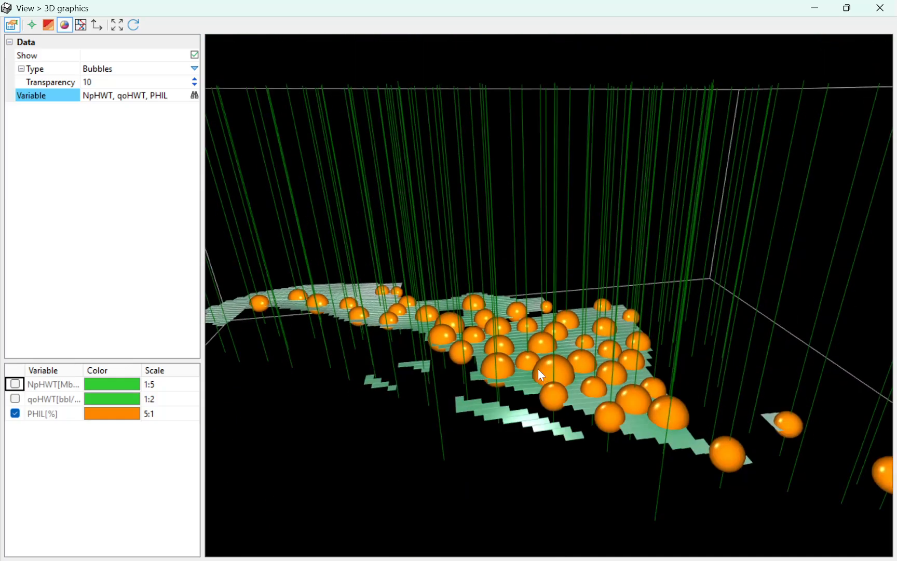
pyautogui.moveTo(540, 374); pyautogui.dragTo(486, 285)
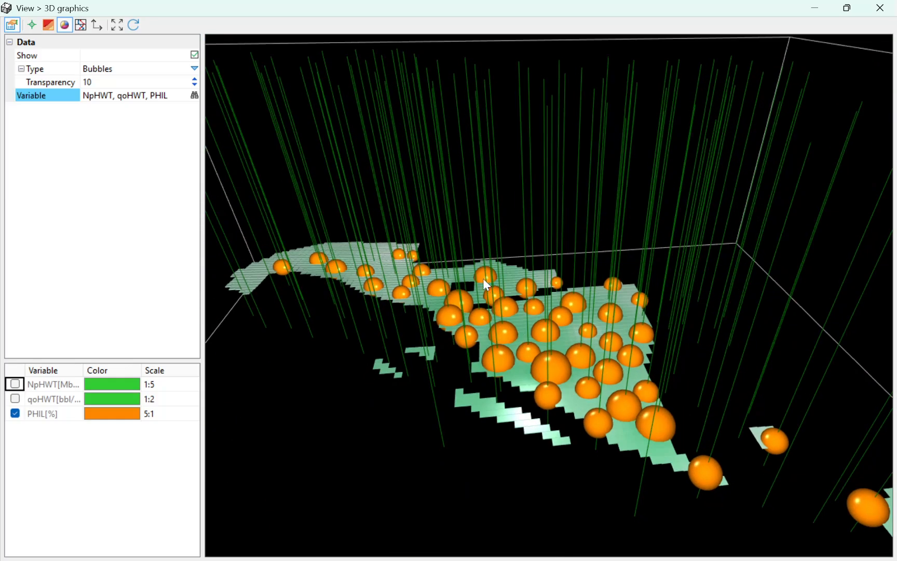
pyautogui.click(159, 414)
pyautogui.click(164, 439)
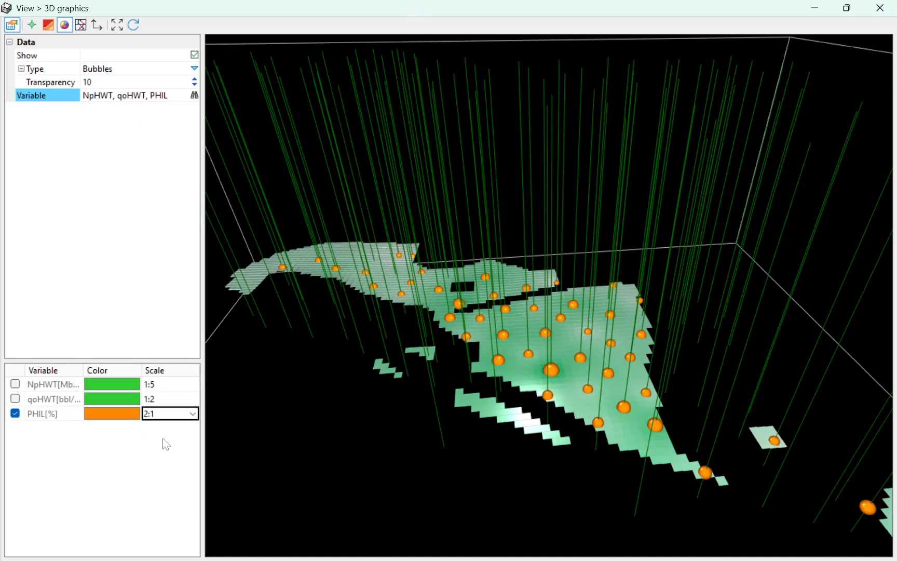
# - Inspect the porosity bubbles on the current layer, restore the window size and make Z-15 the active layer
pyautogui.moveTo(349, 378); pyautogui.dragTo(485, 442)
pyautogui.scroll(3, 486, 441)
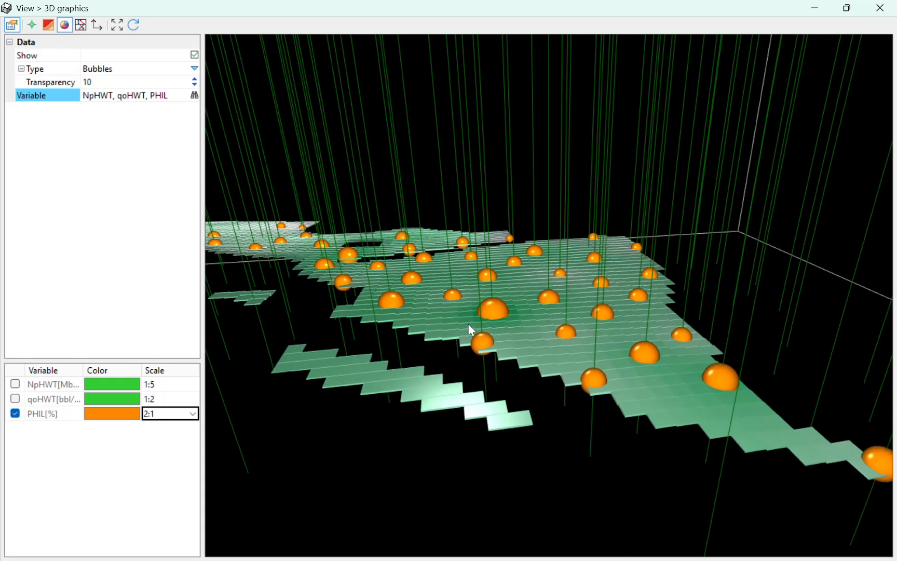
pyautogui.moveTo(462, 312); pyautogui.dragTo(502, 257)
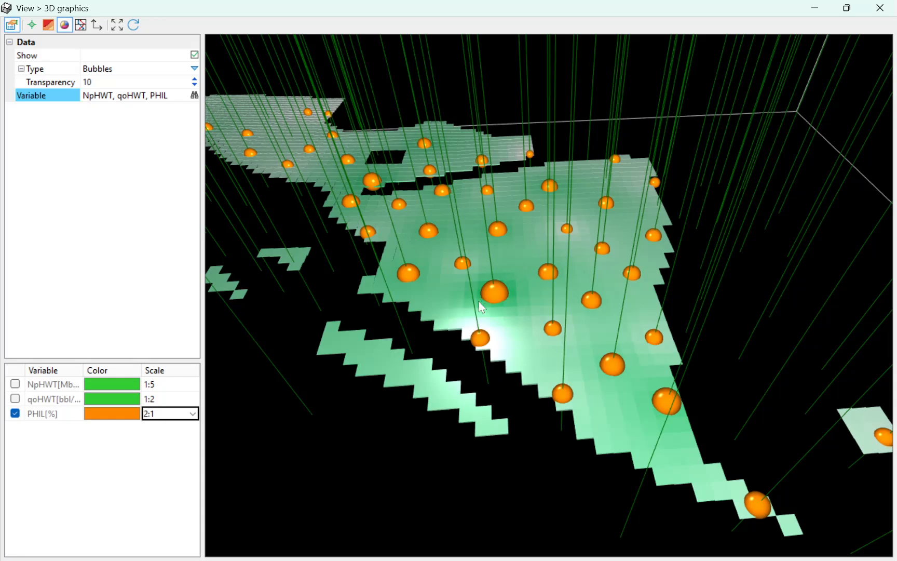
pyautogui.doubleClick(441, 12)
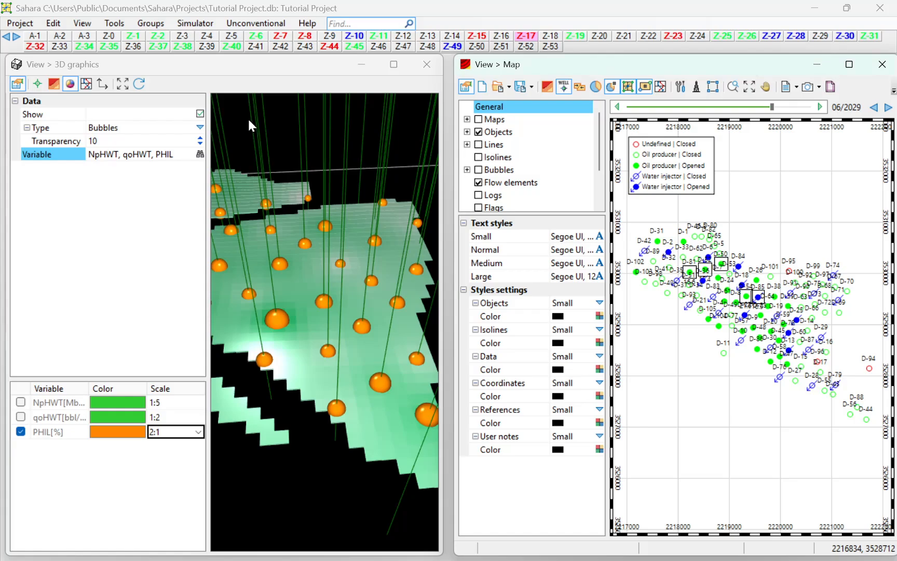
pyautogui.click(478, 37)
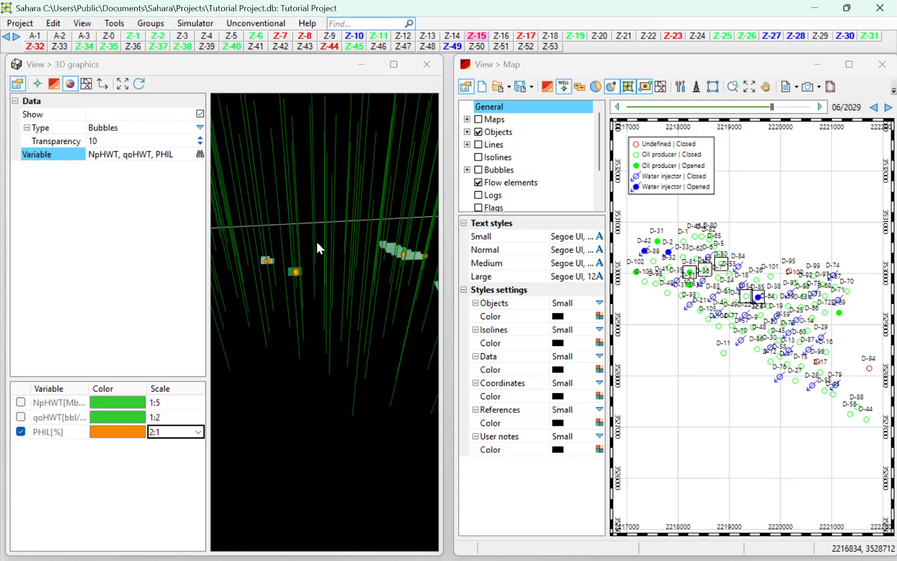
pyautogui.moveTo(317, 250); pyautogui.dragTo(361, 238)
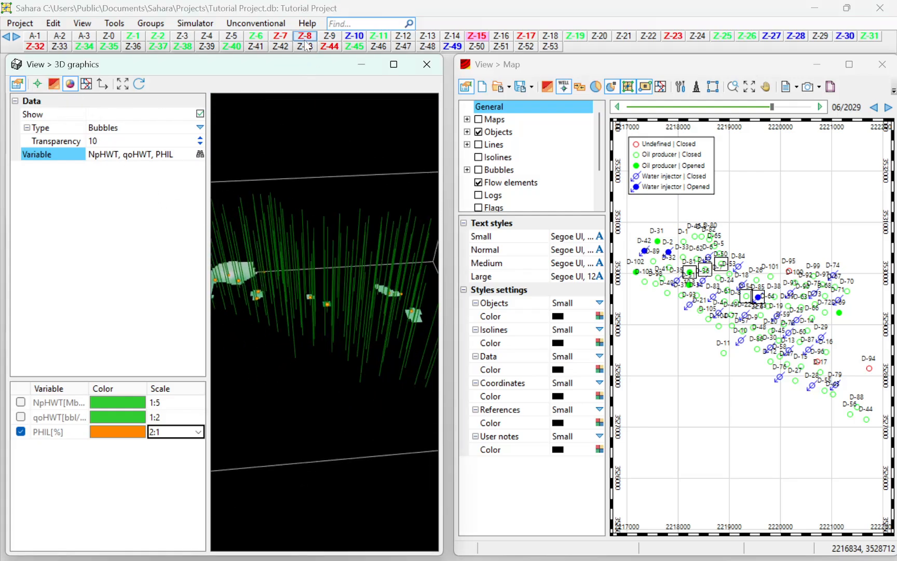
# - Check the layer and thickness choices in the 3D view's structure settings, keeping Selection, and set the layer type to Surface
pyautogui.click(54, 84)
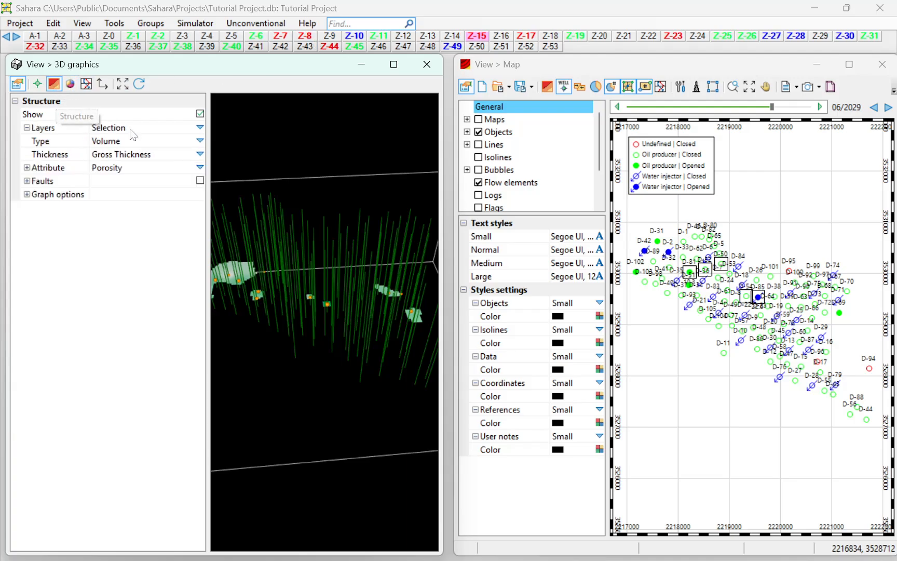
pyautogui.click(199, 129)
pyautogui.click(157, 255)
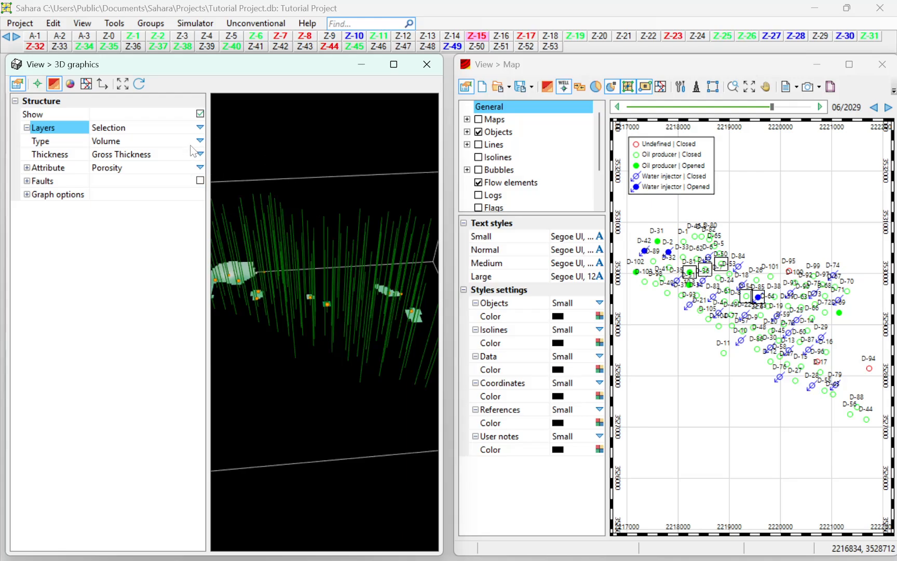
pyautogui.click(199, 153)
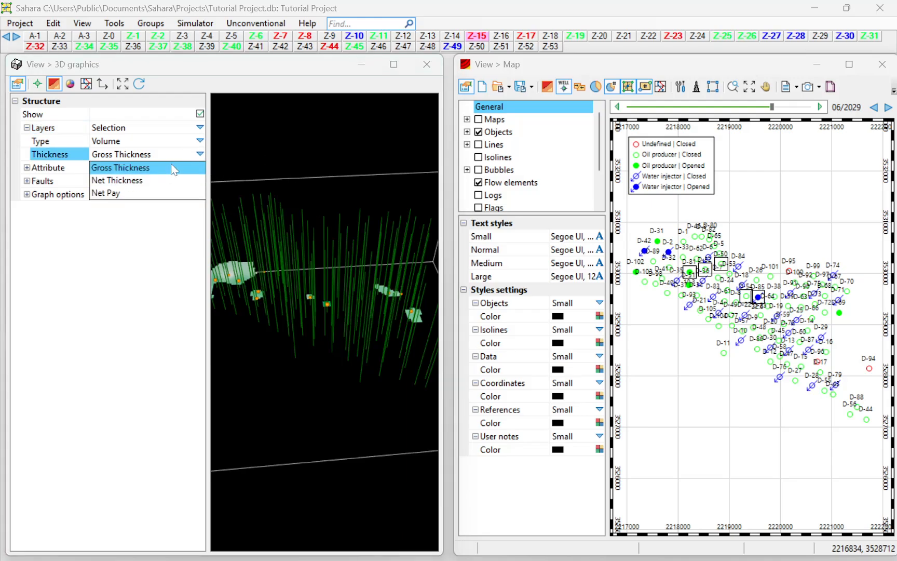
pyautogui.click(193, 154)
pyautogui.click(199, 140)
pyautogui.click(150, 166)
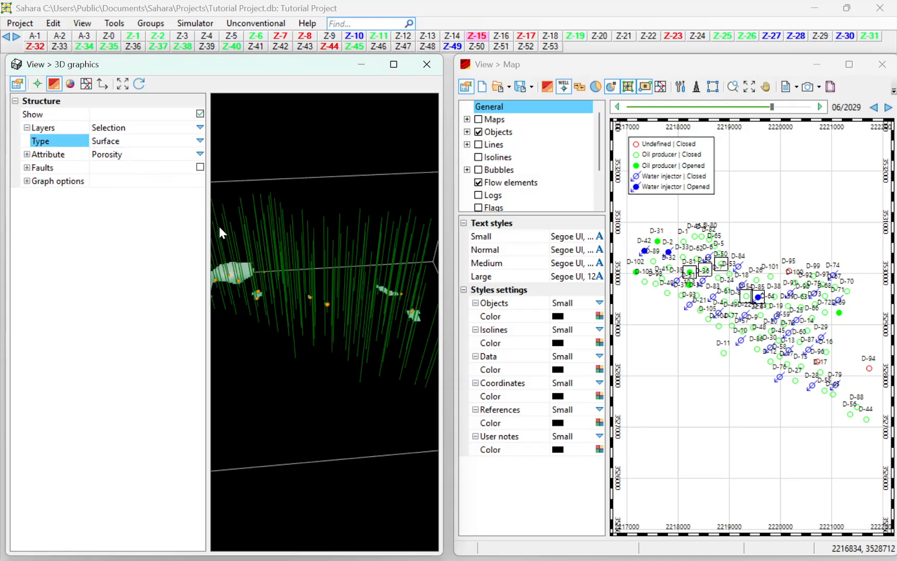
# - Browse the layers from Z-14 down to Z-9, leaving Z-9 active, and examine its porosity bubbles in the enlarged 3D view
pyautogui.click(450, 40)
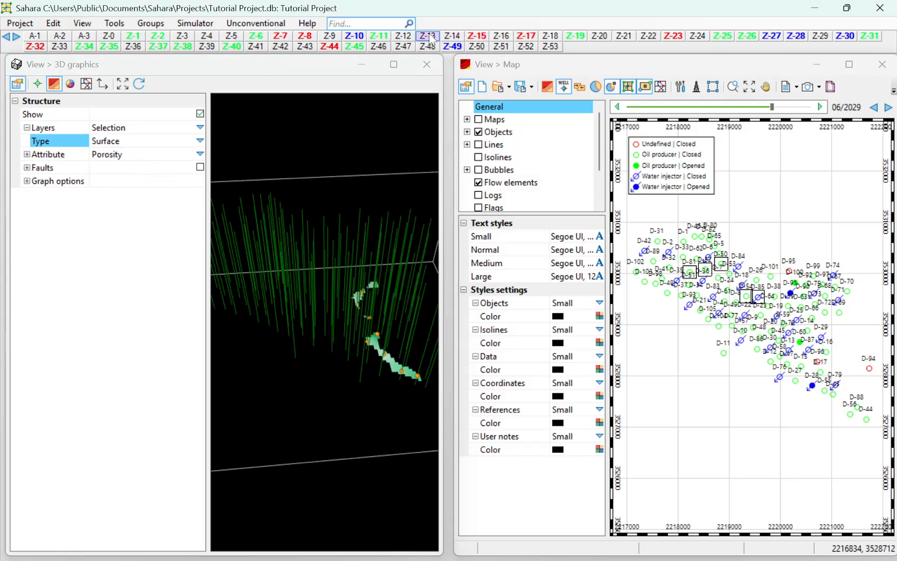
pyautogui.click(404, 36)
pyautogui.click(378, 35)
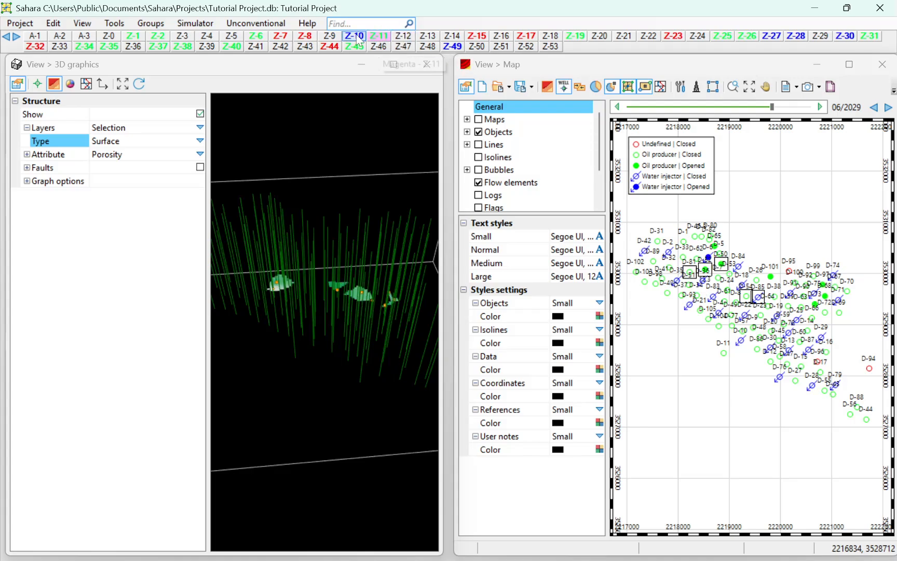
pyautogui.click(355, 36)
pyautogui.click(326, 36)
pyautogui.moveTo(358, 311)
pyautogui.mouseDown()
pyautogui.moveTo(399, 348)
pyautogui.moveTo(365, 324)
pyautogui.mouseUp()
pyautogui.scroll(8, 399, 348)
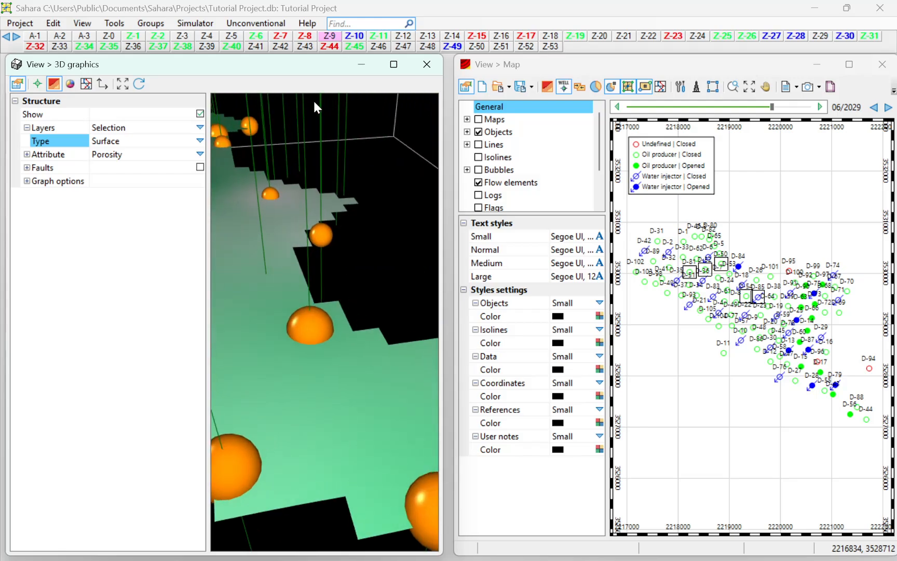
pyautogui.doubleClick(296, 68)
pyautogui.scroll(-4, 397, 280)
pyautogui.moveTo(376, 215); pyautogui.dragTo(398, 254)
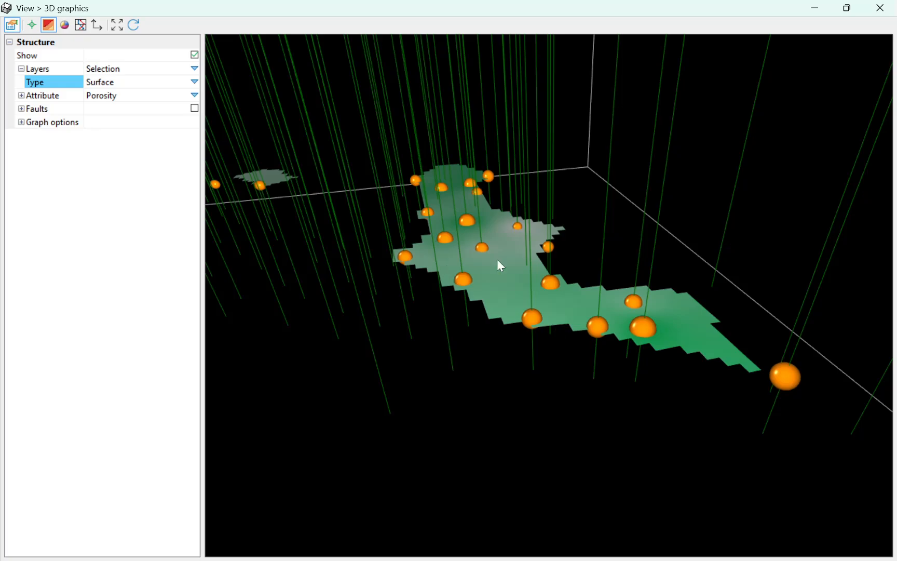
# - Add the layer-level total cumulative Injected Water from the Monthly productions history to the bubble variables
pyautogui.click(65, 25)
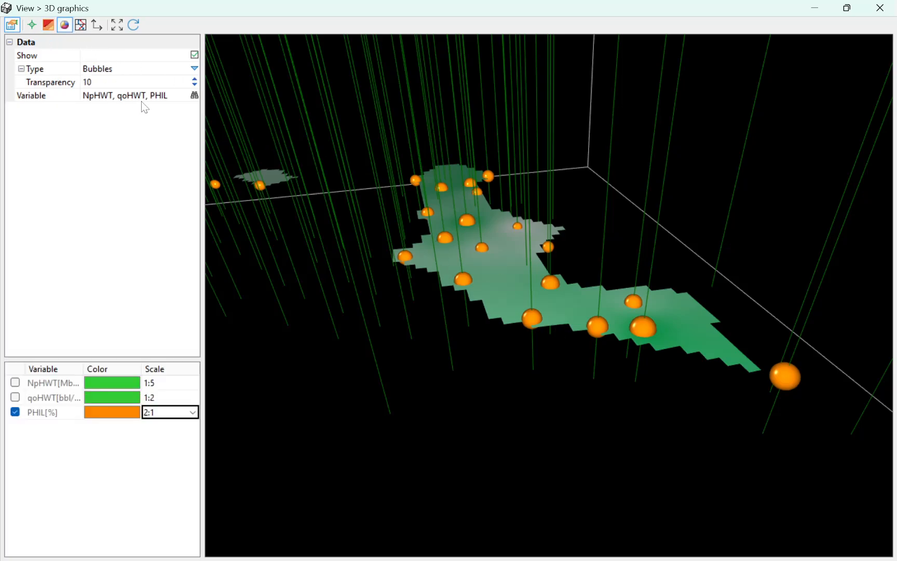
pyautogui.click(189, 96)
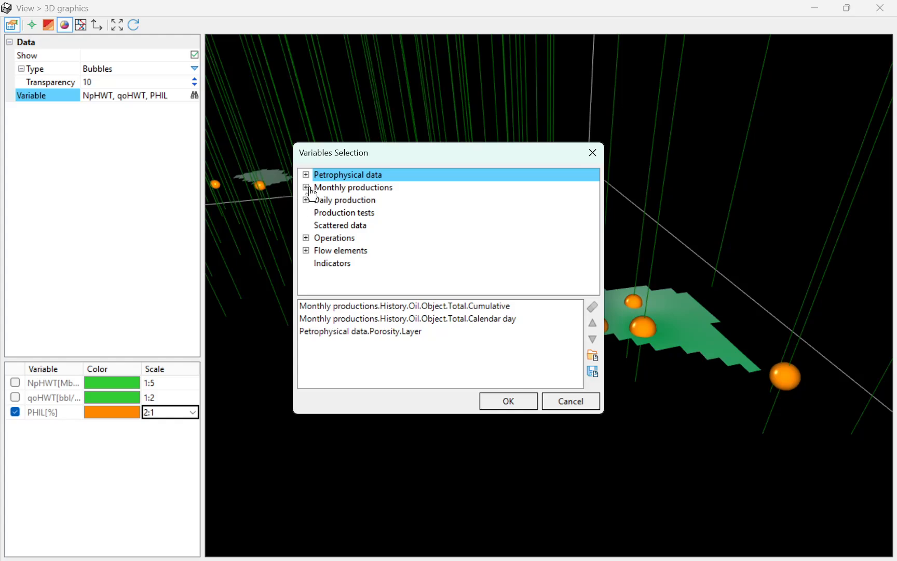
pyautogui.click(307, 188)
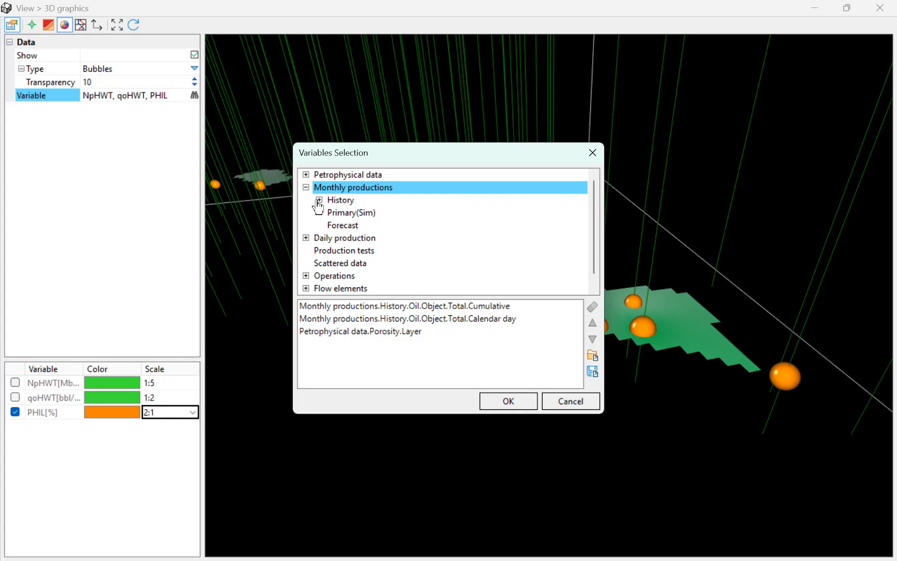
pyautogui.click(319, 200)
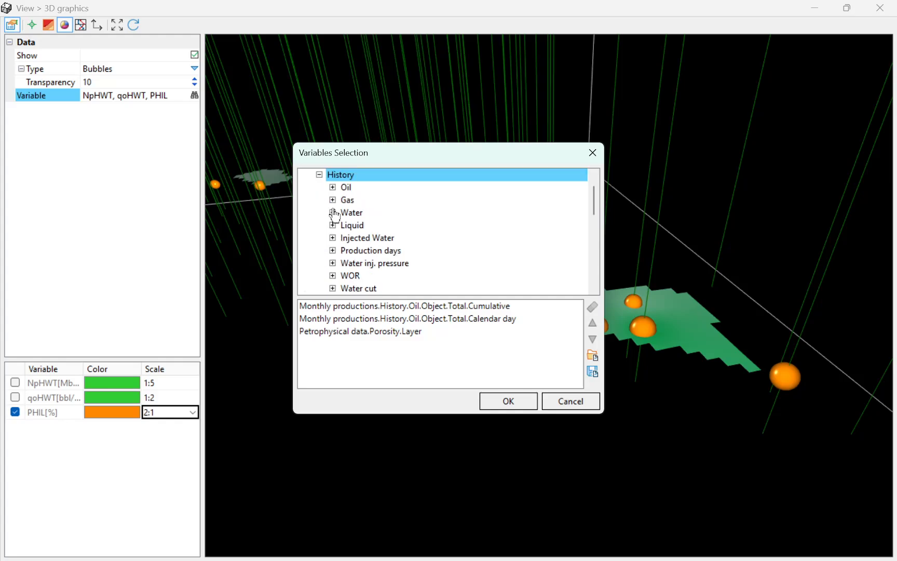
pyautogui.click(333, 238)
pyautogui.click(345, 263)
pyautogui.click(360, 275)
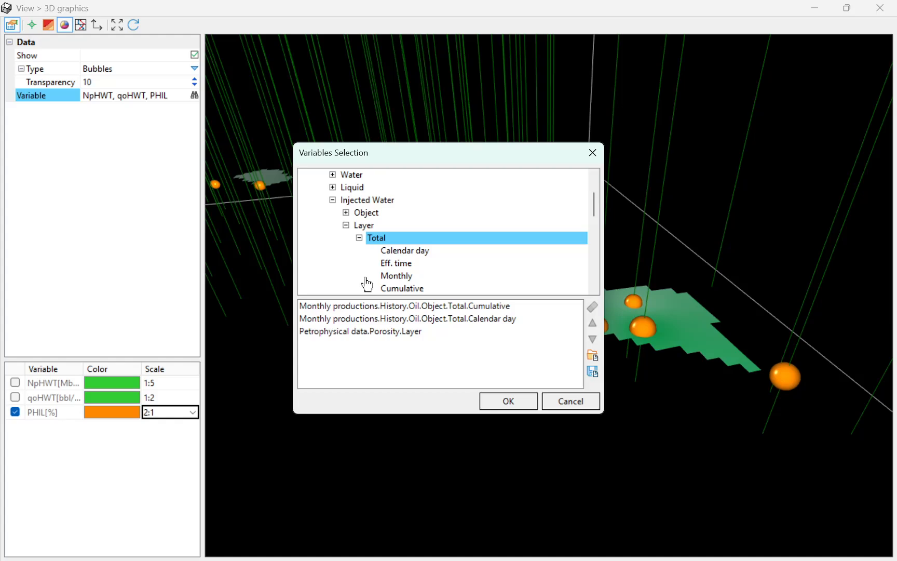
pyautogui.doubleClick(410, 288)
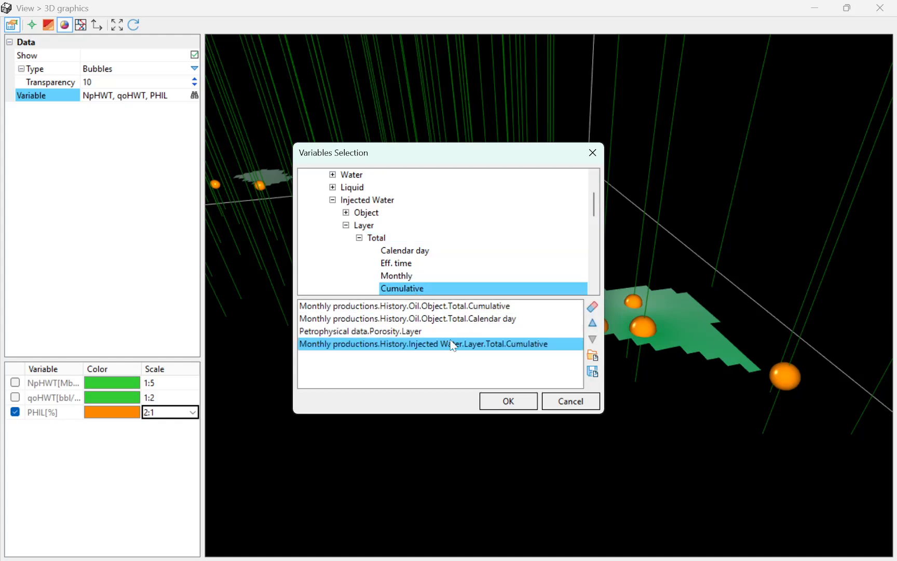
pyautogui.click(508, 400)
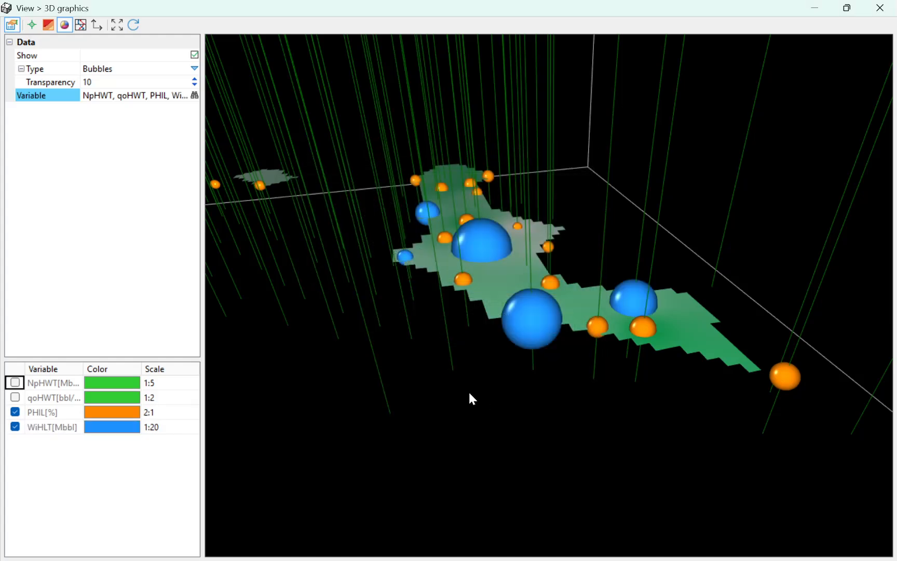
# - Hide the PHIL porosity bubbles, leaving the WiHLT injected water bubbles displayed
pyautogui.click(16, 413)
pyautogui.scroll(-4, 455, 174)
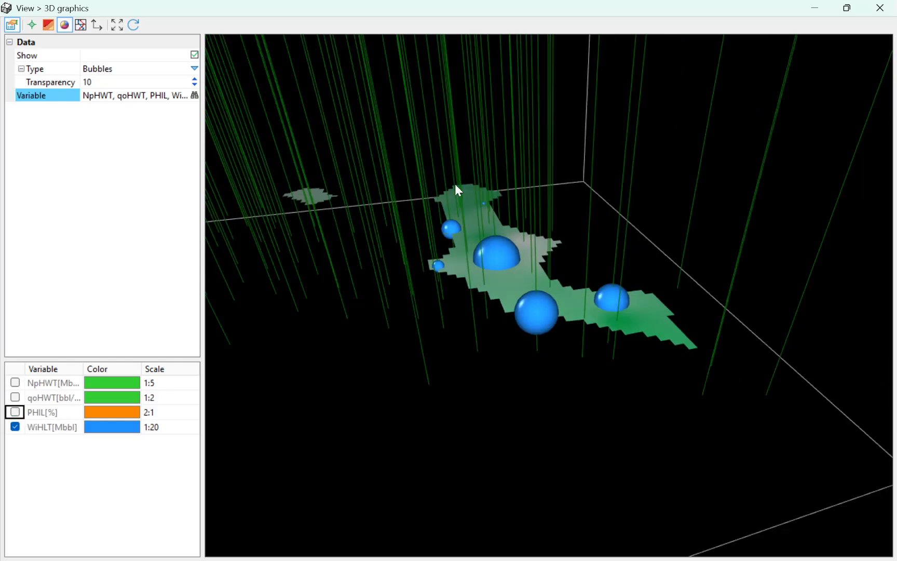
pyautogui.scroll(1, 466, 192)
# - Restore the 3D window size and browse layers Z-1 and Z-10, leaving Z-10 displayed
pyautogui.moveTo(479, 8); pyautogui.dragTo(309, 81)
pyautogui.moveTo(771, 107)
pyautogui.mouseDown()
pyautogui.moveTo(737, 107)
pyautogui.moveTo(786, 107)
pyautogui.mouseUp()
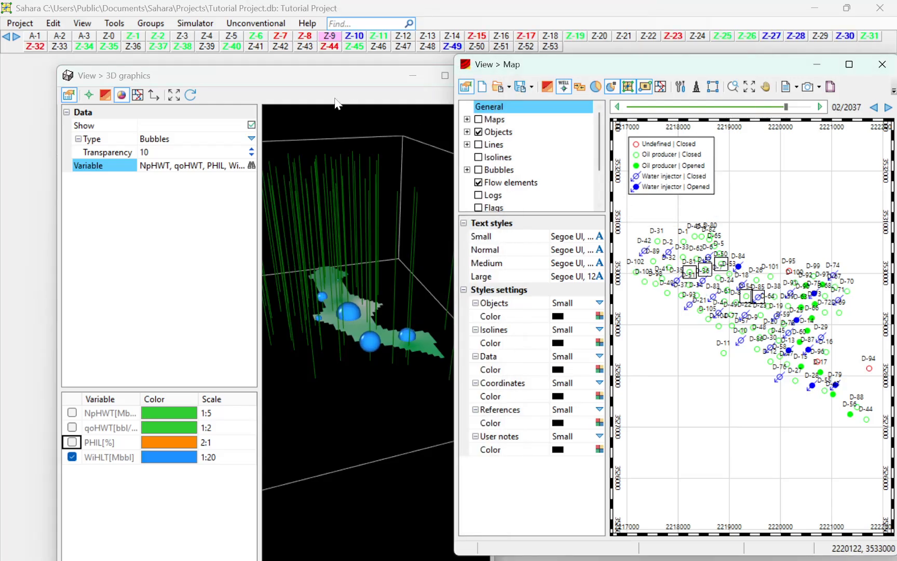
pyautogui.doubleClick(346, 84)
pyautogui.doubleClick(333, 3)
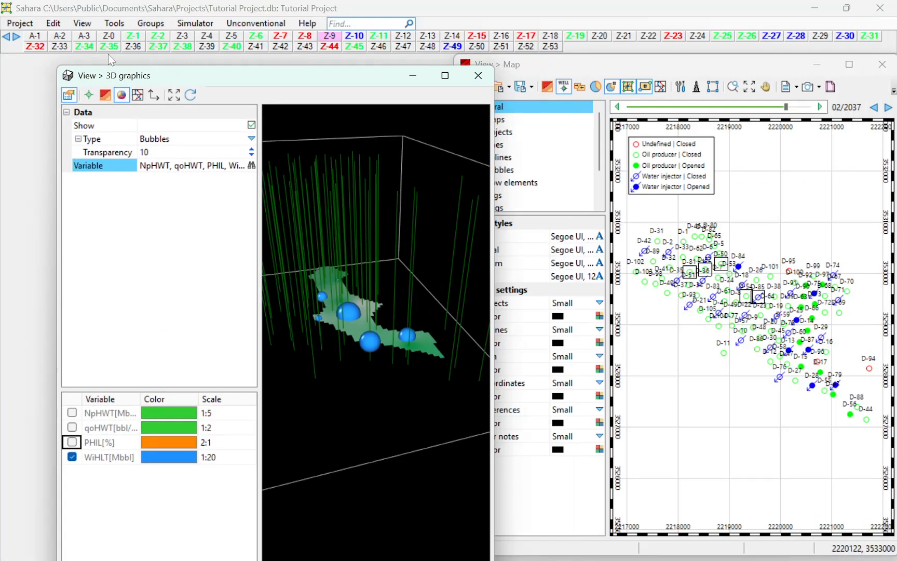
pyautogui.click(133, 36)
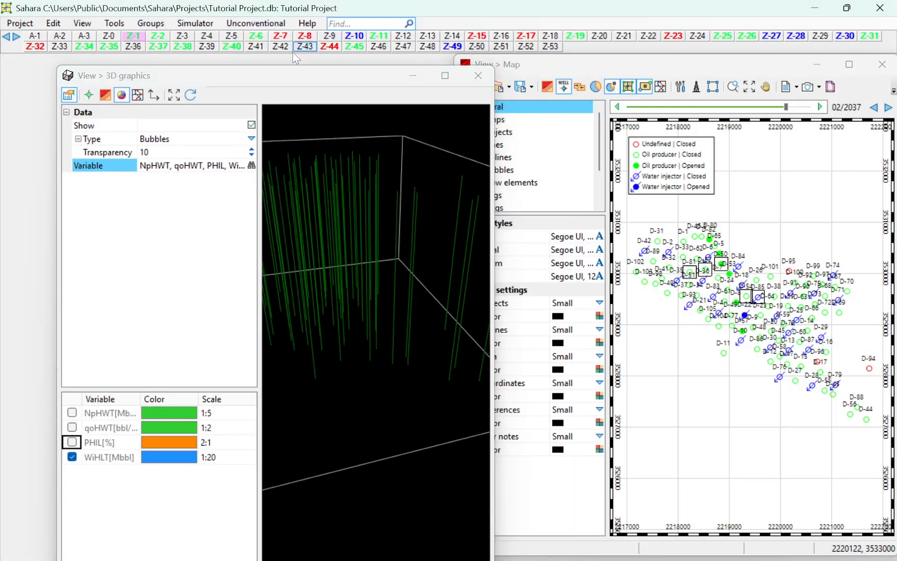
pyautogui.click(355, 37)
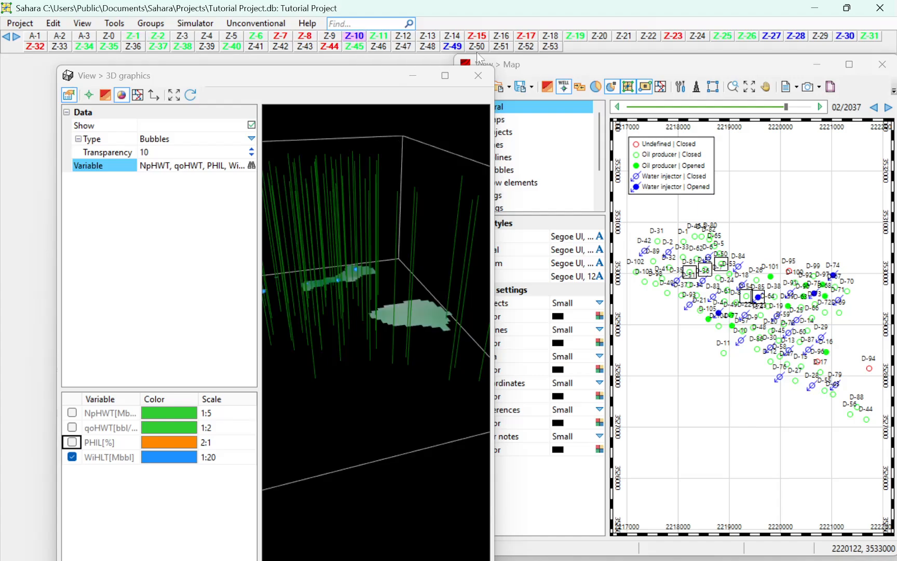
pyautogui.click(452, 47)
# - Enlarge the 3D view and examine the cumulative injected water bubbles on layer Z-10 from several angles
pyautogui.moveTo(360, 79); pyautogui.dragTo(366, 72)
pyautogui.doubleClick(363, 67)
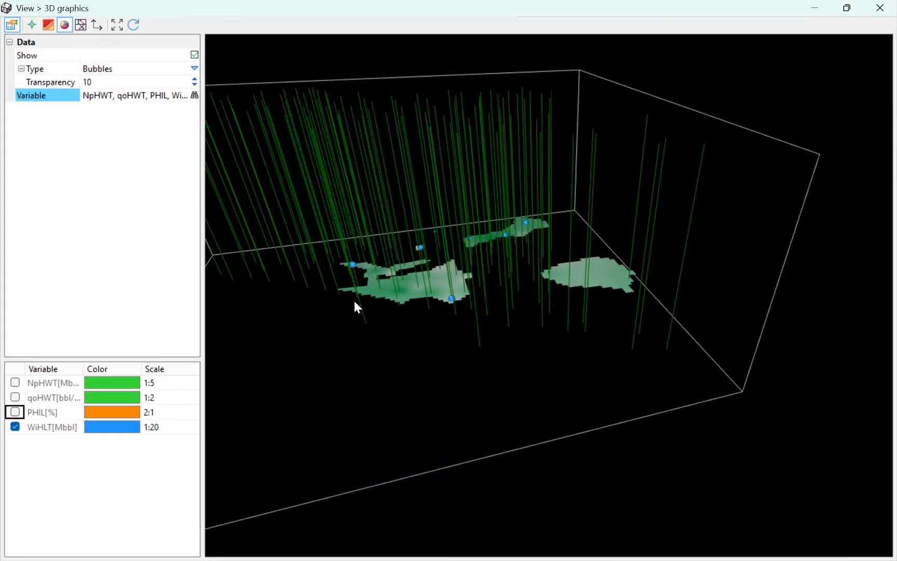
pyautogui.moveTo(354, 300); pyautogui.dragTo(451, 311)
pyautogui.scroll(3, 451, 311)
pyautogui.moveTo(451, 311); pyautogui.dragTo(442, 276, button='middle')
pyautogui.moveTo(441, 276); pyautogui.dragTo(433, 305)
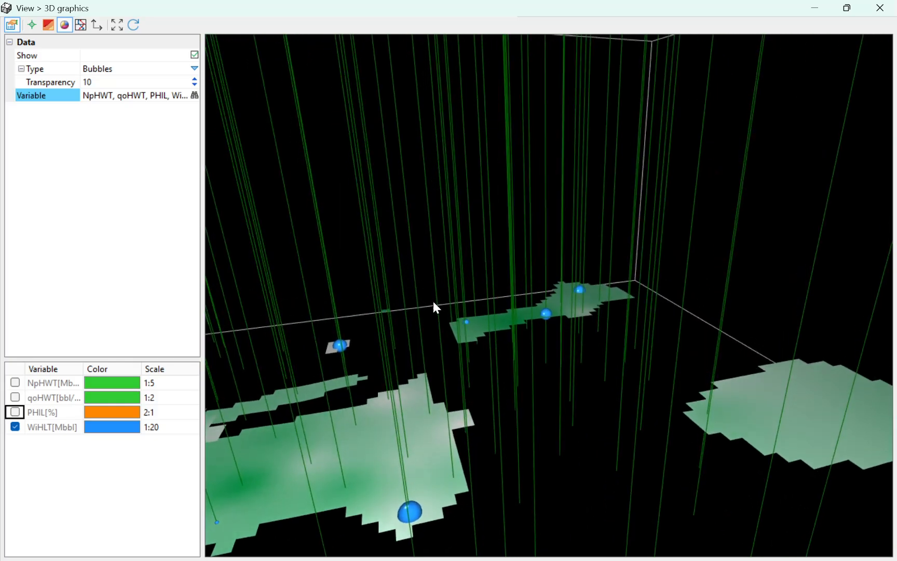
pyautogui.moveTo(433, 305); pyautogui.dragTo(436, 360, button='middle')
pyautogui.scroll(-5, 436, 361)
pyautogui.moveTo(441, 315); pyautogui.dragTo(442, 267)
# - Set the structure's attribute to Layer color, keeping Selection for the layers and Surface as their type
pyautogui.click(48, 25)
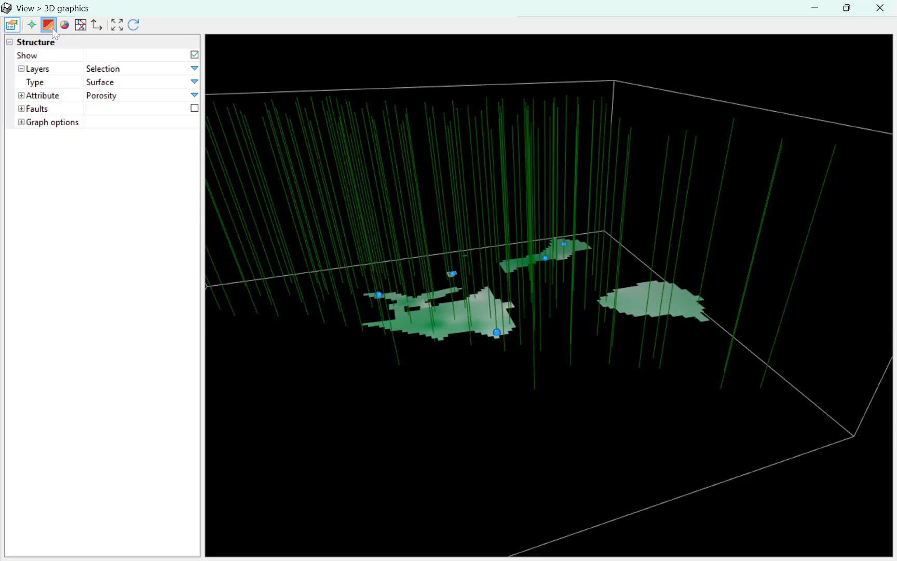
pyautogui.click(193, 82)
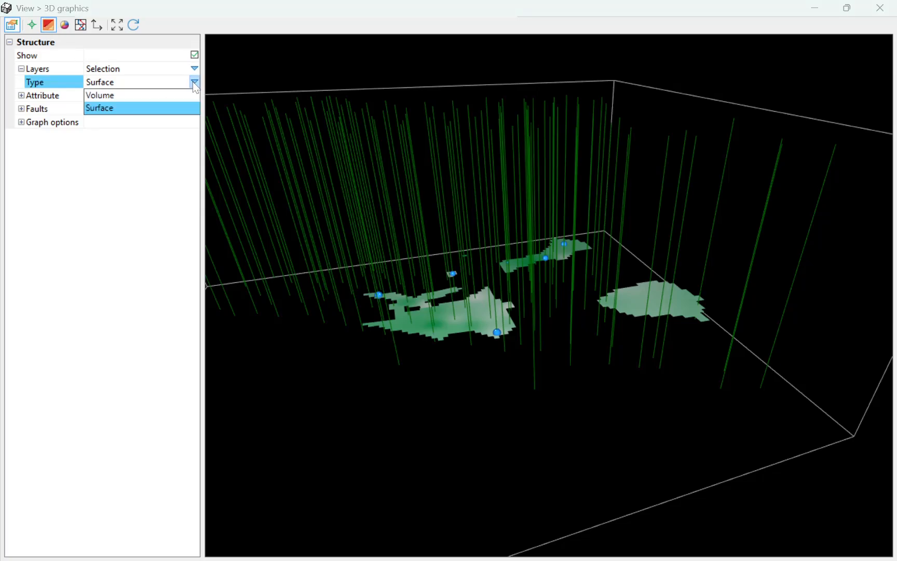
pyautogui.click(194, 68)
pyautogui.click(150, 144)
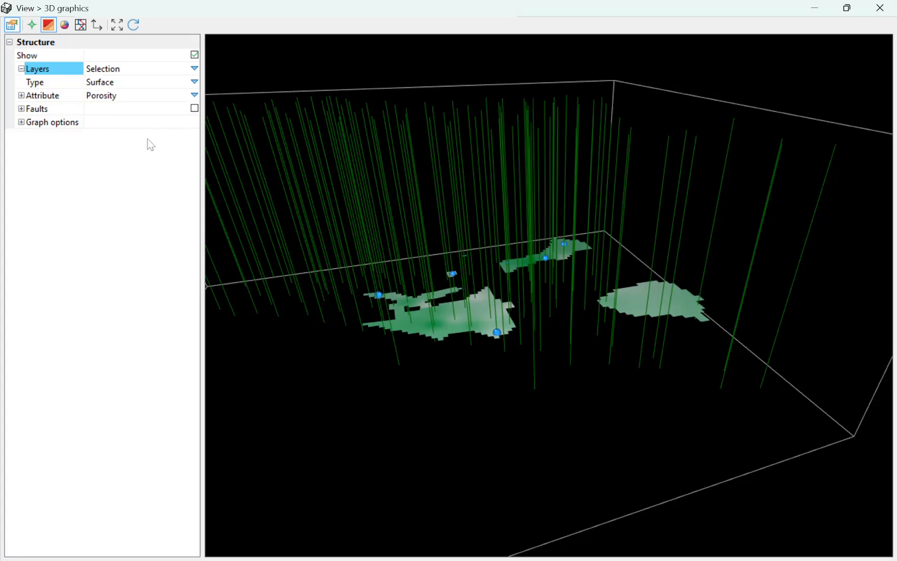
pyautogui.click(194, 95)
pyautogui.click(166, 108)
pyautogui.moveTo(332, 229); pyautogui.dragTo(425, 322)
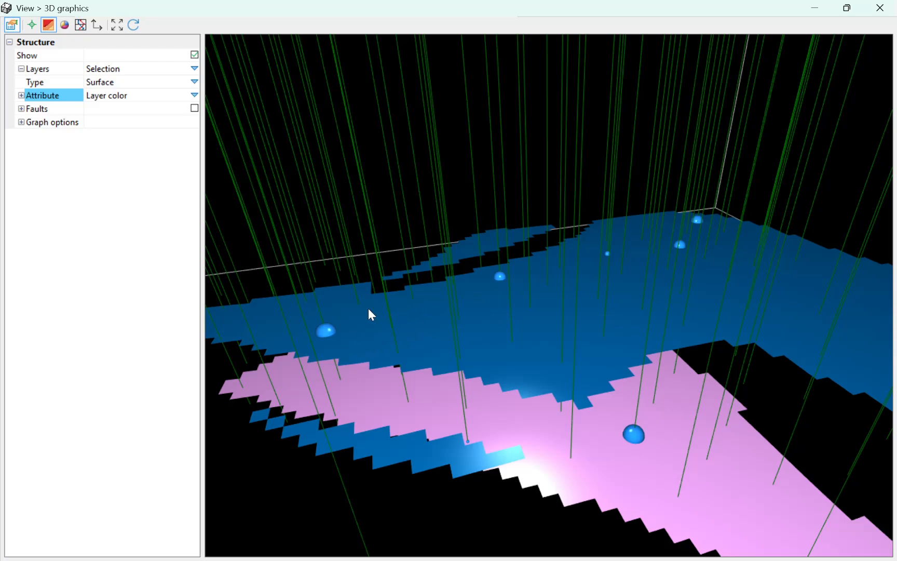
# - Look through the Operations, Daily production, Flow elements and Production tests categories of bubble variables, and leave the selection unchanged
pyautogui.click(64, 25)
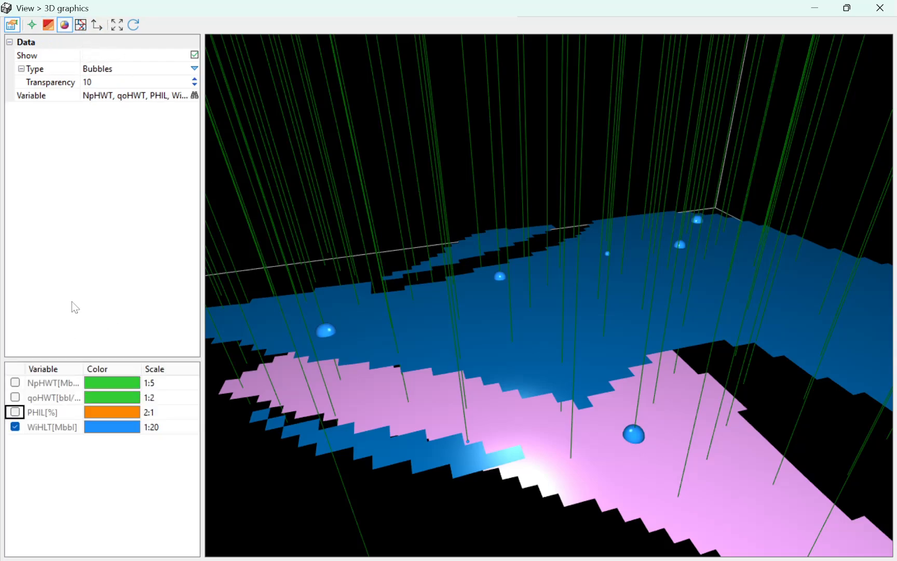
pyautogui.click(195, 95)
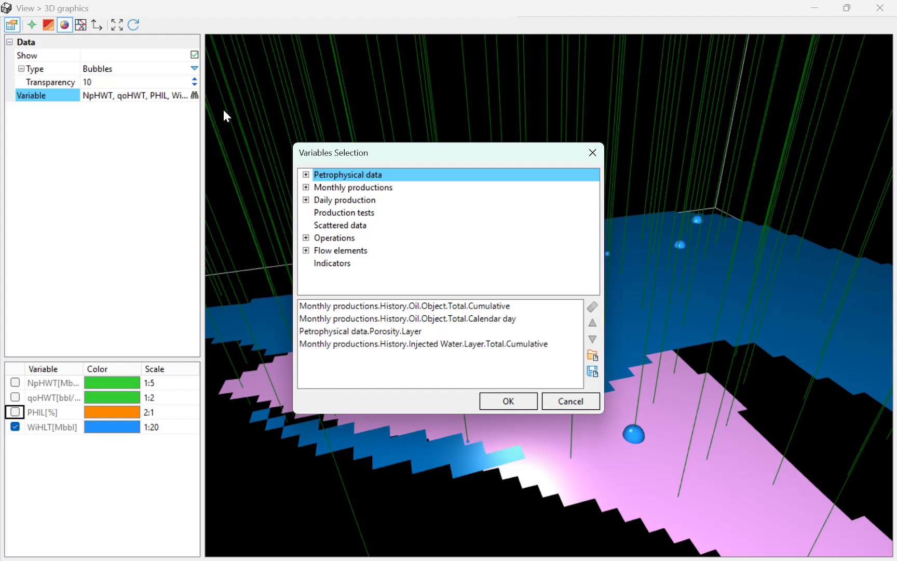
pyautogui.click(306, 238)
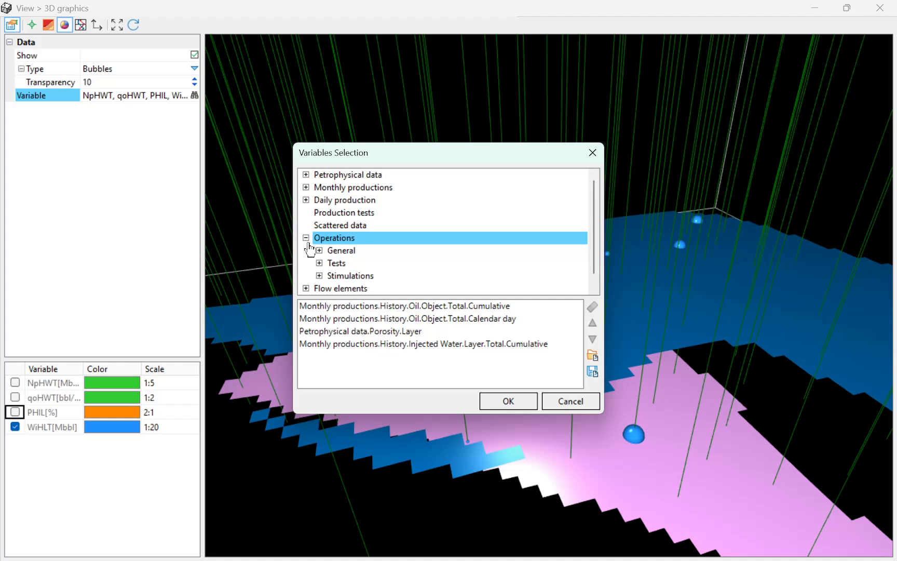
pyautogui.click(306, 238)
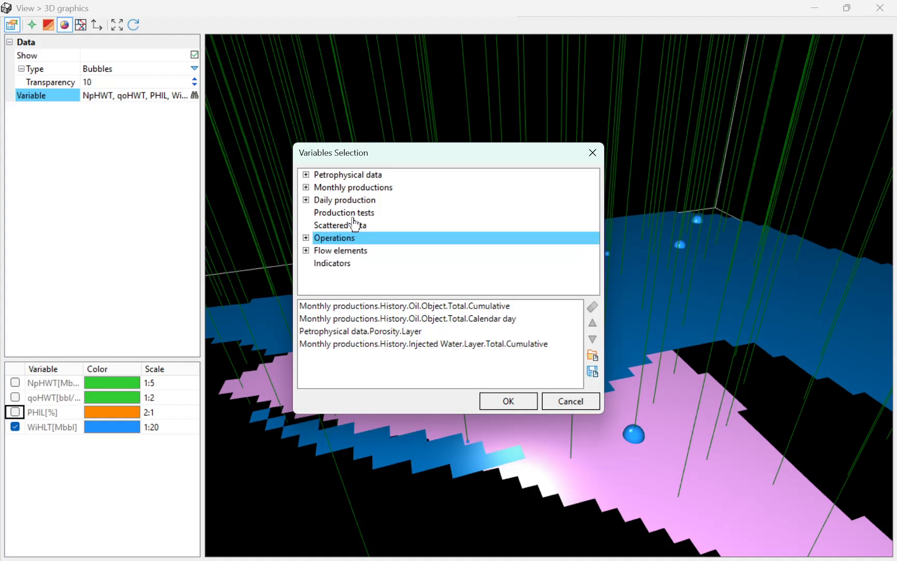
pyautogui.click(306, 200)
pyautogui.click(306, 200)
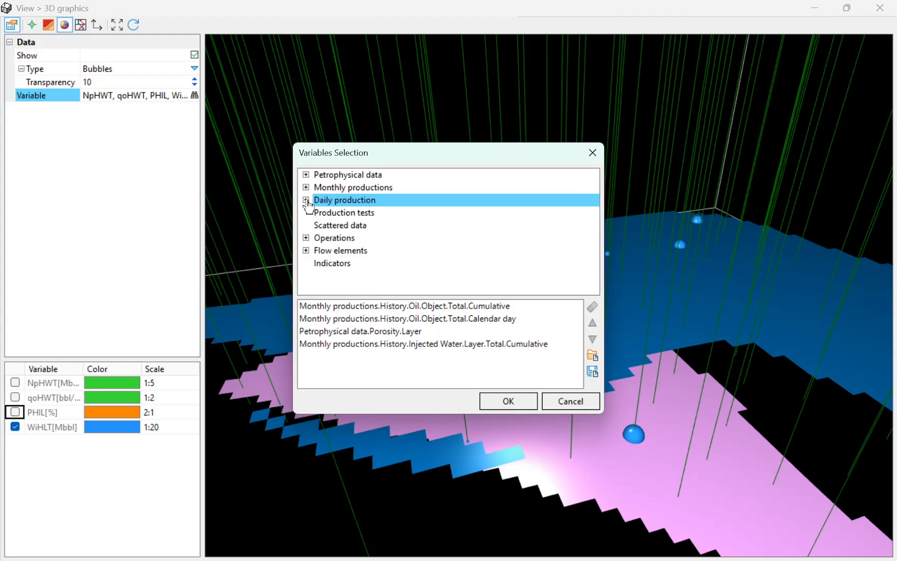
pyautogui.click(306, 251)
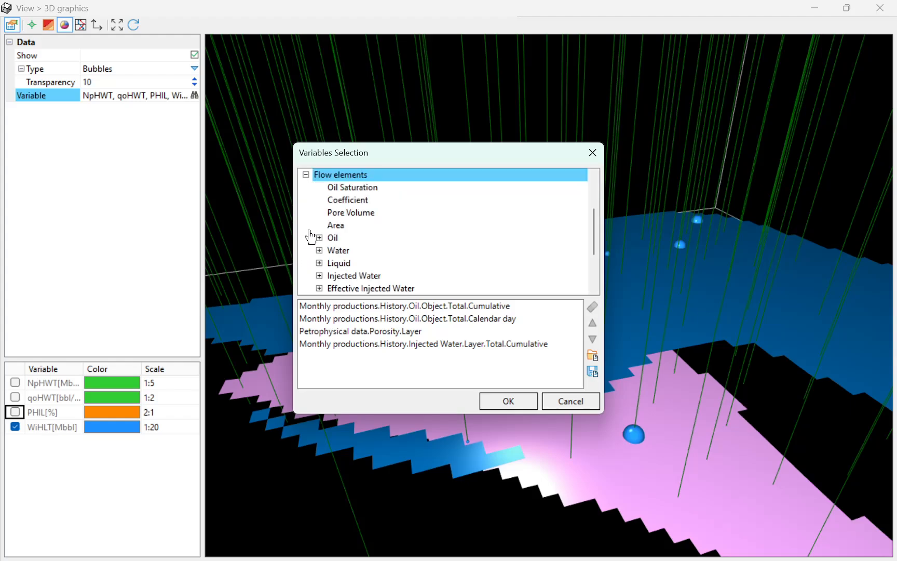
pyautogui.click(307, 177)
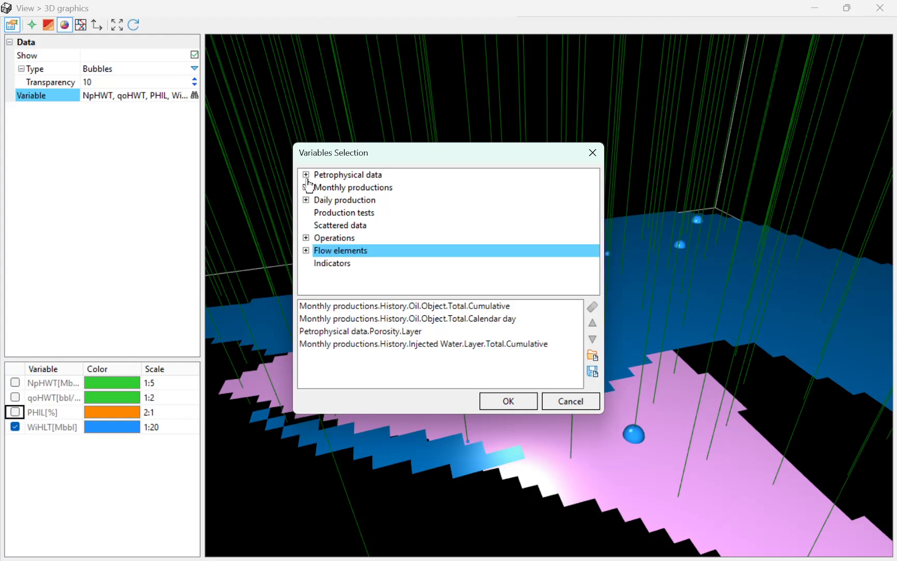
pyautogui.click(367, 216)
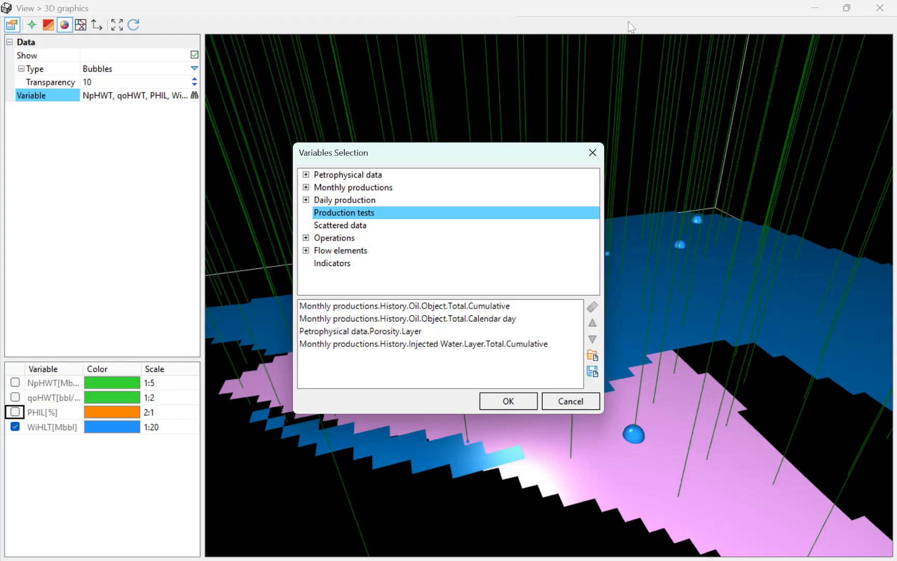
pyautogui.click(593, 152)
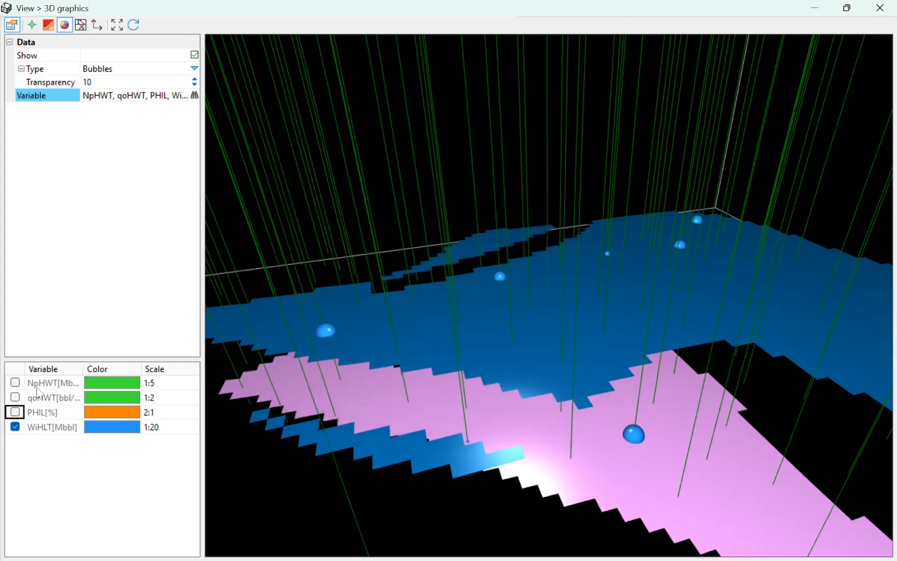
# - Hide the WiHLT injected water bubbles and the structure's layers, leaving only the wells displayed
pyautogui.click(15, 426)
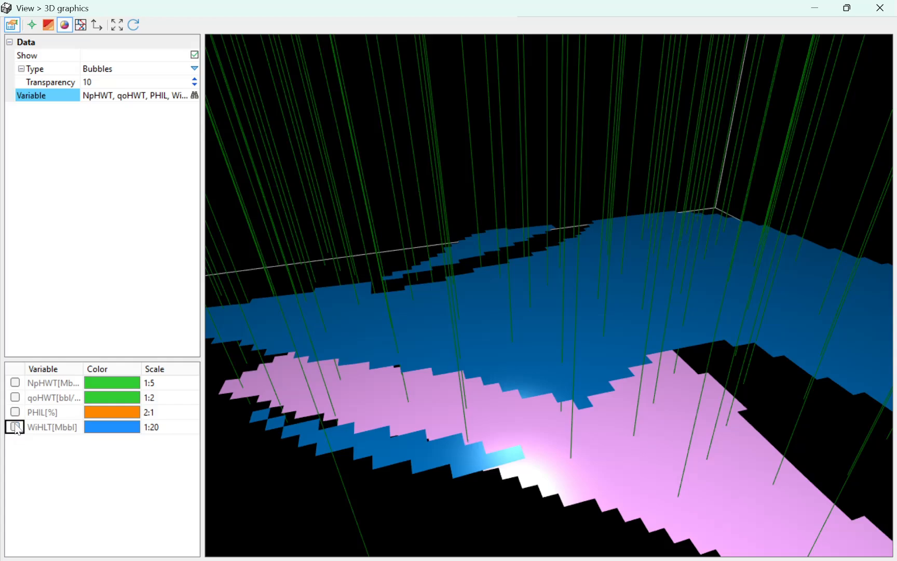
pyautogui.click(81, 25)
pyautogui.click(49, 25)
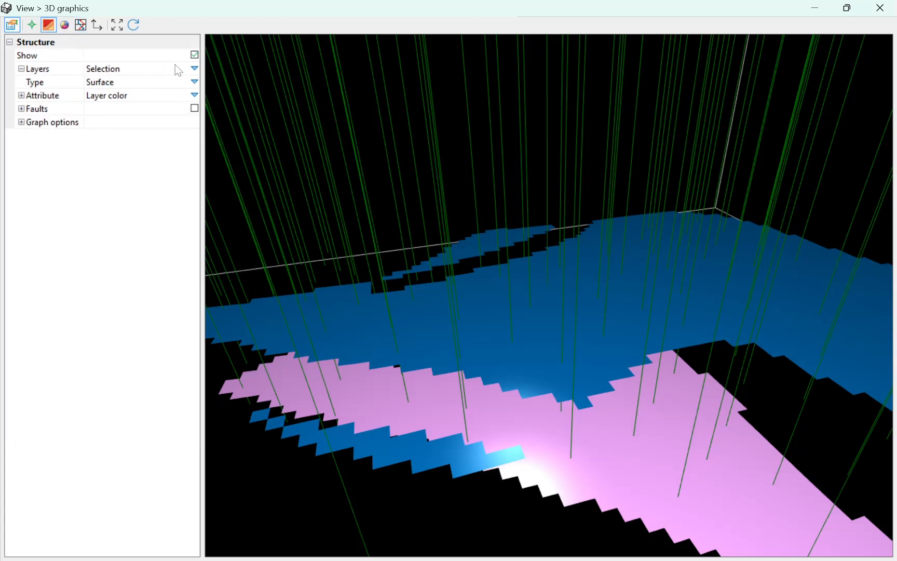
pyautogui.click(195, 54)
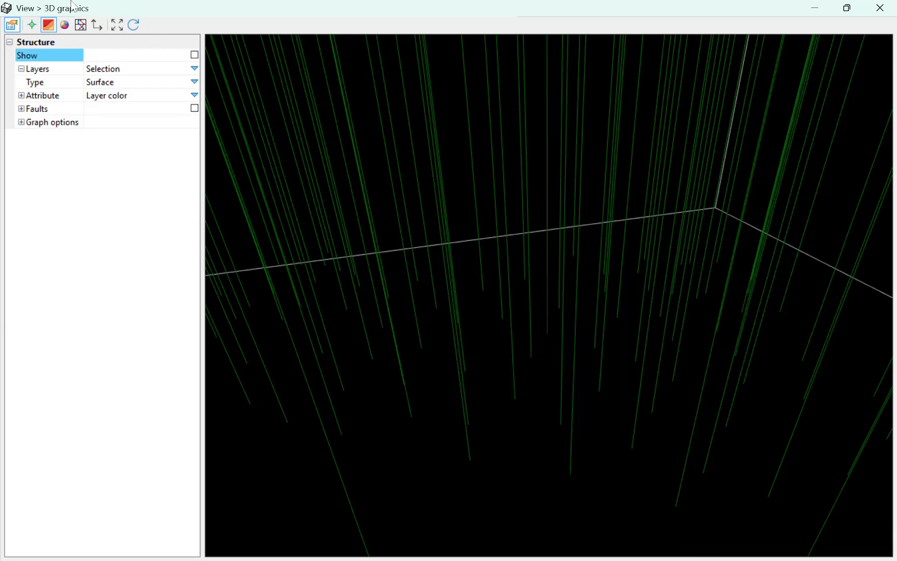
pyautogui.click(81, 25)
pyautogui.moveTo(435, 290); pyautogui.dragTo(518, 311)
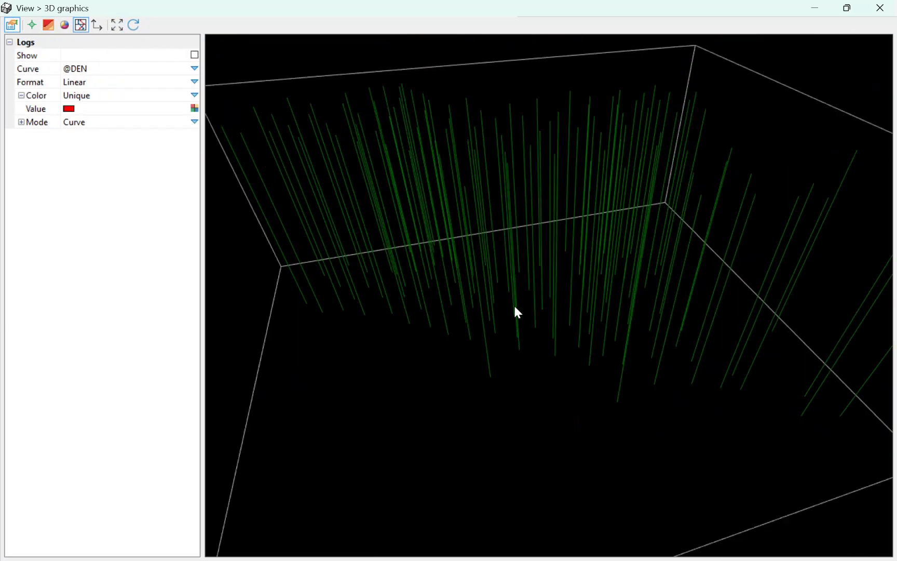
pyautogui.moveTo(238, 141); pyautogui.dragTo(424, 263)
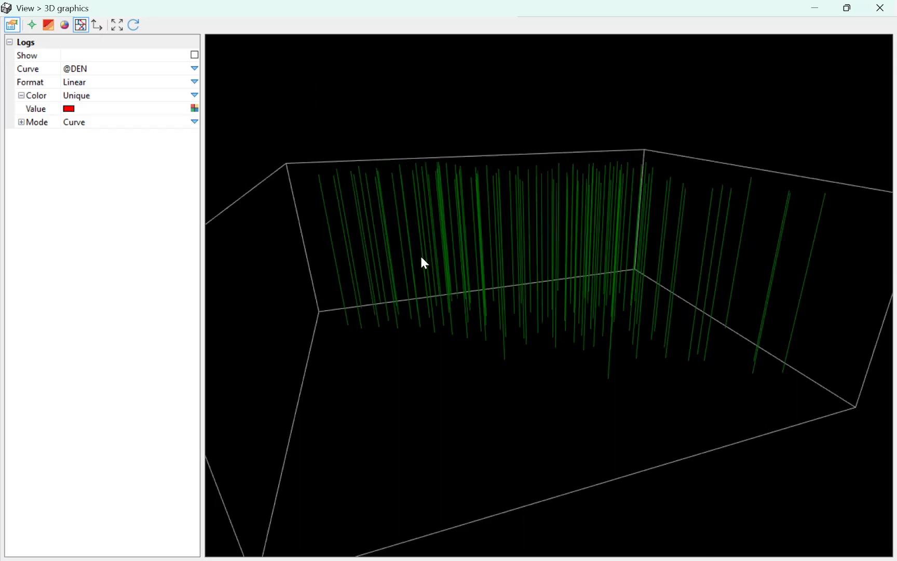
pyautogui.click(194, 55)
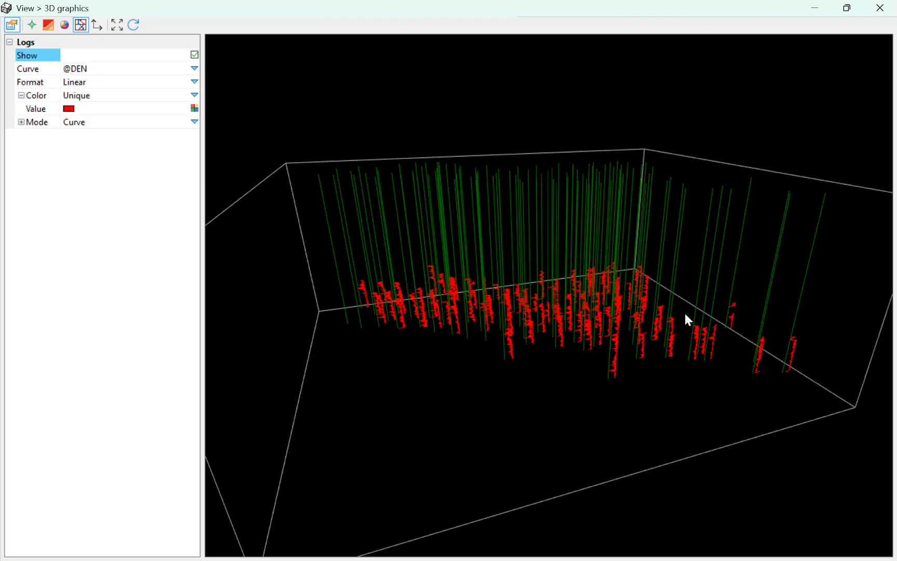
pyautogui.scroll(6, 589, 340)
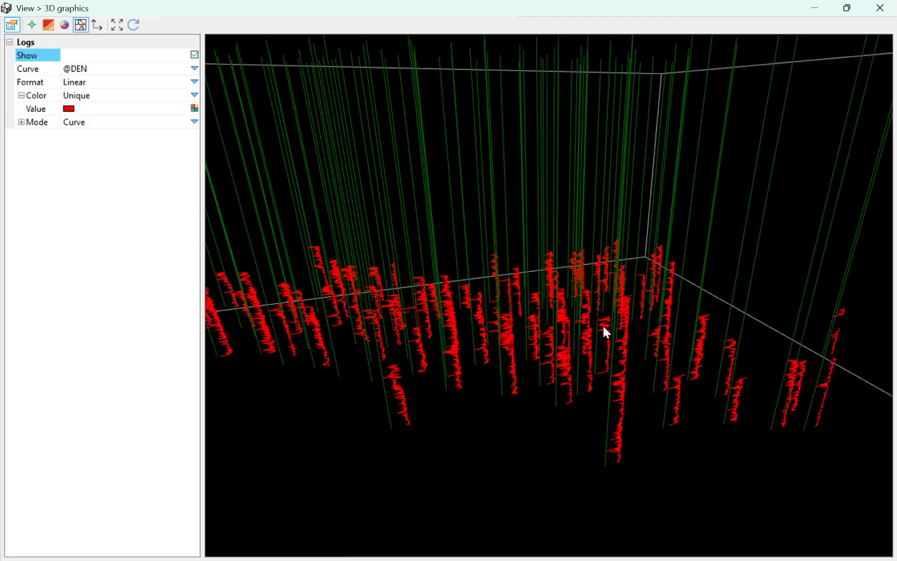
pyautogui.scroll(5, 531, 342)
pyautogui.scroll(-2, 522, 351)
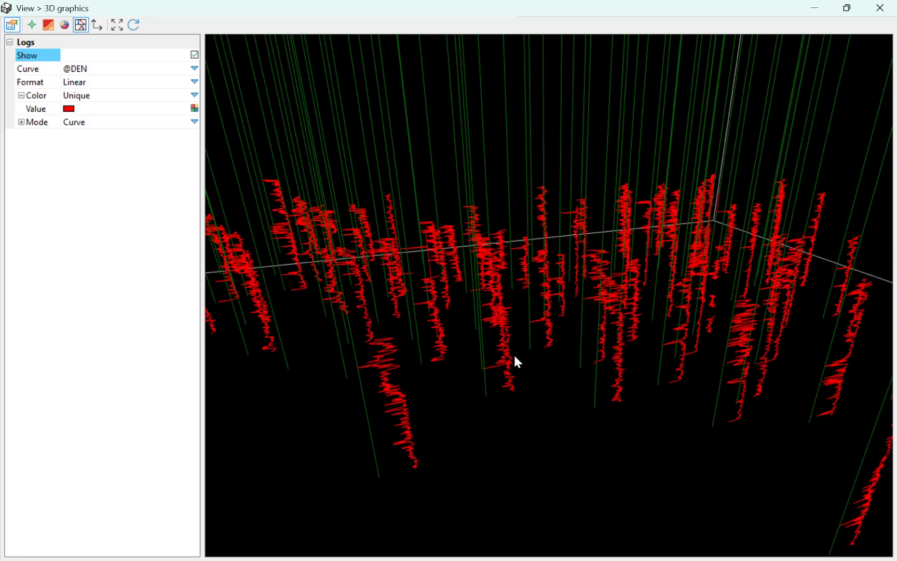
pyautogui.moveTo(511, 355); pyautogui.dragTo(449, 367)
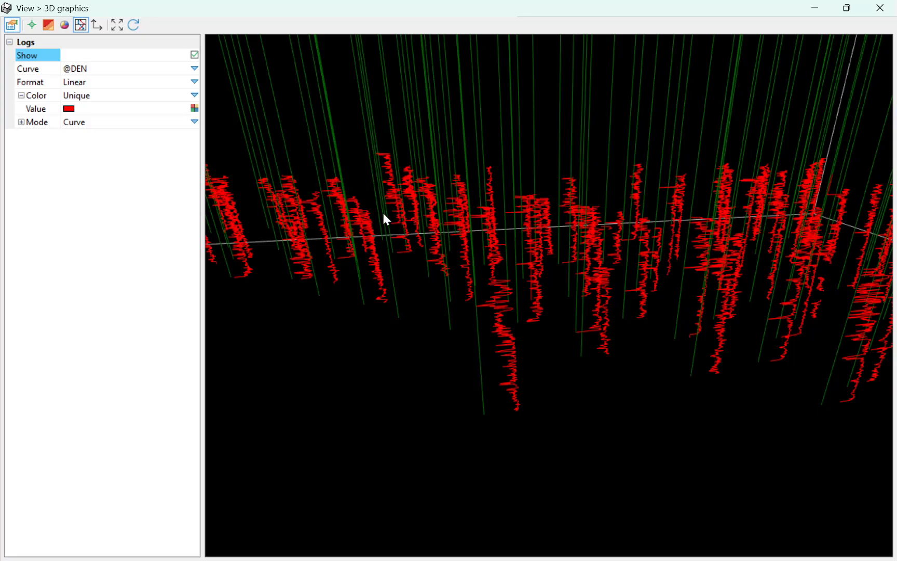
pyautogui.moveTo(387, 219); pyautogui.dragTo(647, 269)
pyautogui.moveTo(674, 287); pyautogui.dragTo(688, 301, button='middle')
pyautogui.scroll(-1, 687, 298)
pyautogui.scroll(-1, 675, 295)
pyautogui.moveTo(673, 296); pyautogui.dragTo(704, 265)
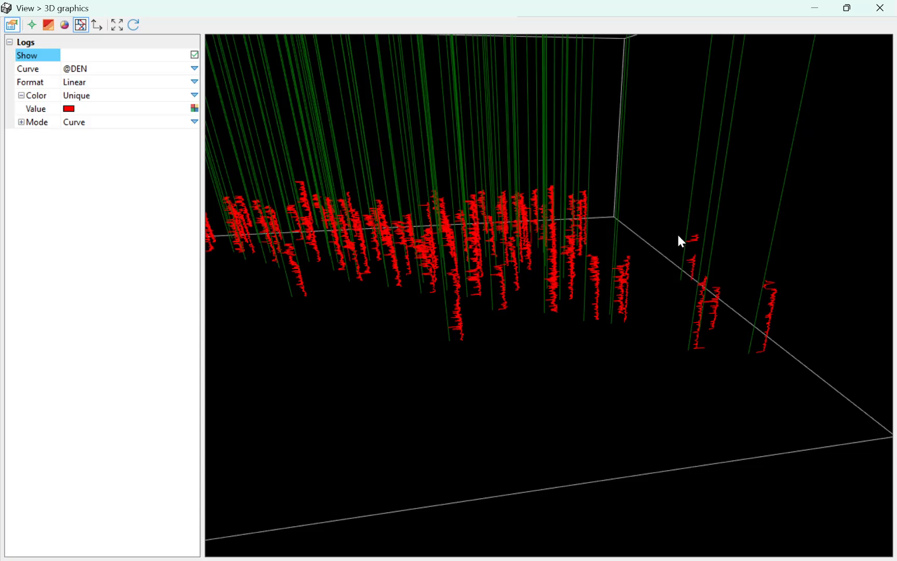
pyautogui.scroll(1, 536, 249)
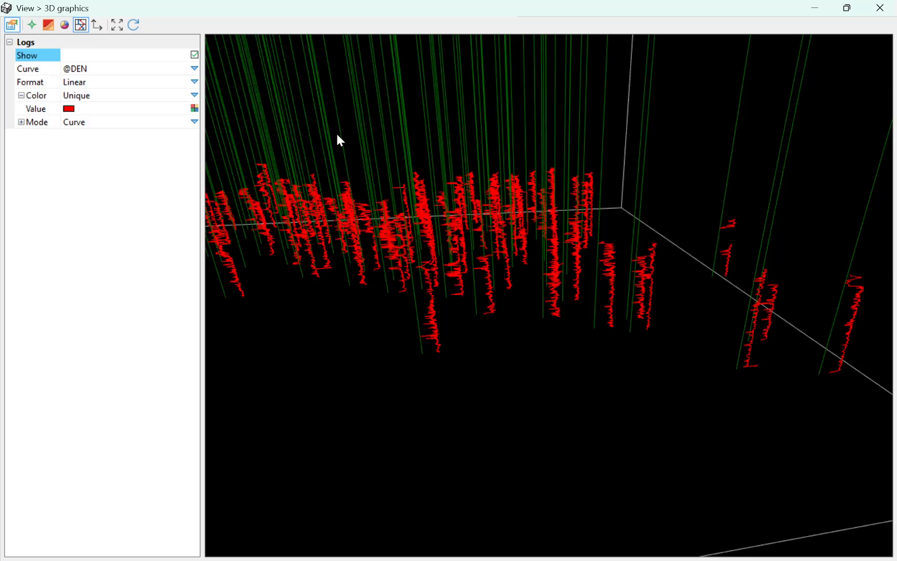
pyautogui.click(194, 95)
pyautogui.click(190, 121)
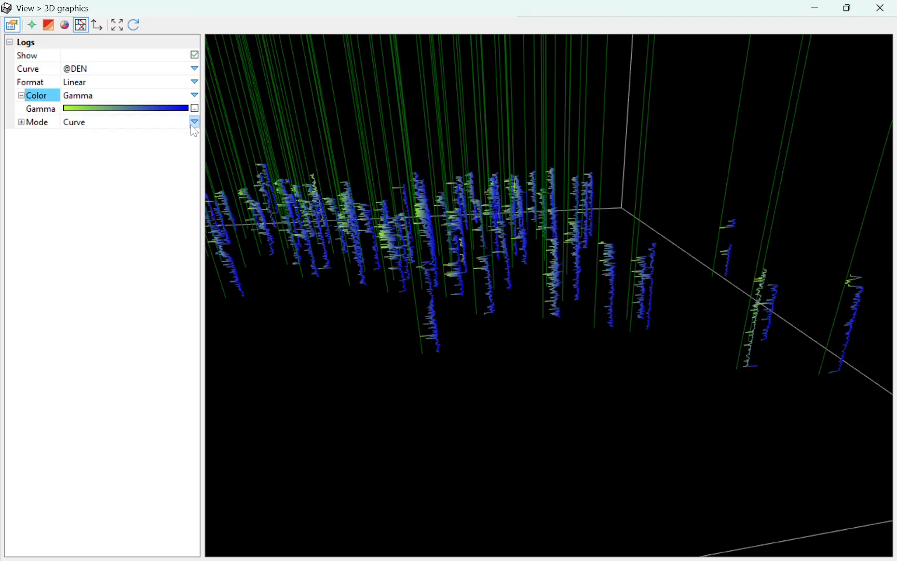
pyautogui.scroll(3, 466, 236)
pyautogui.scroll(-2, 468, 235)
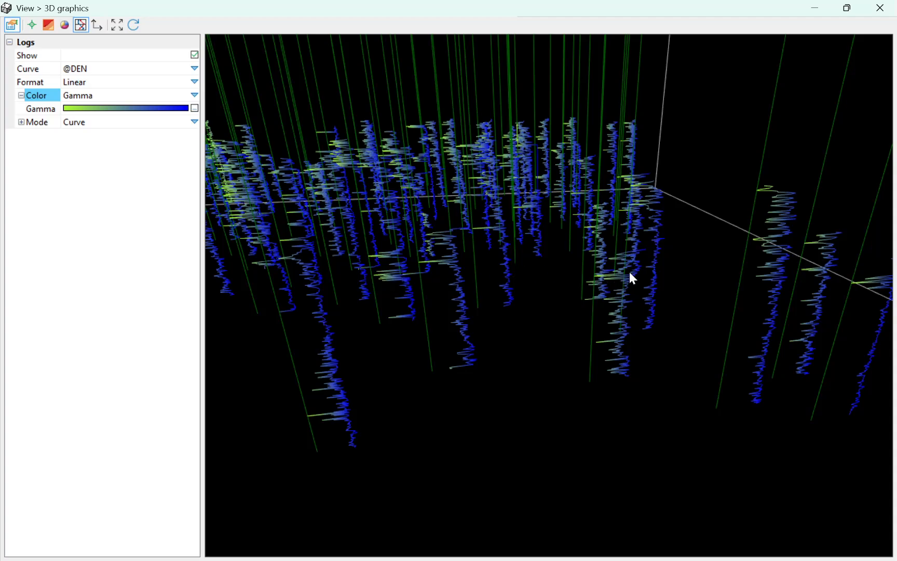
pyautogui.moveTo(535, 283); pyautogui.dragTo(519, 281)
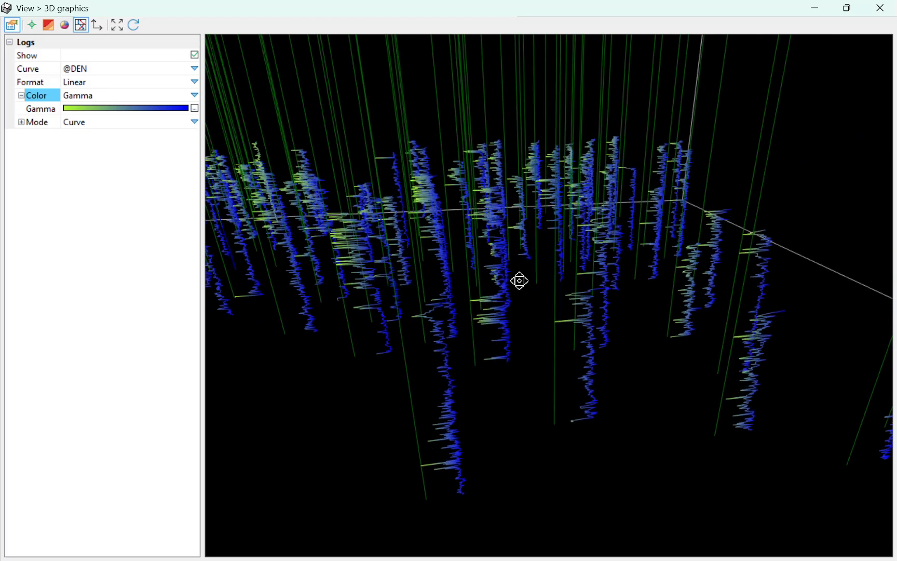
# - Try the Manual scale in the log curves' Gamma palette and discard the change
pyautogui.click(195, 108)
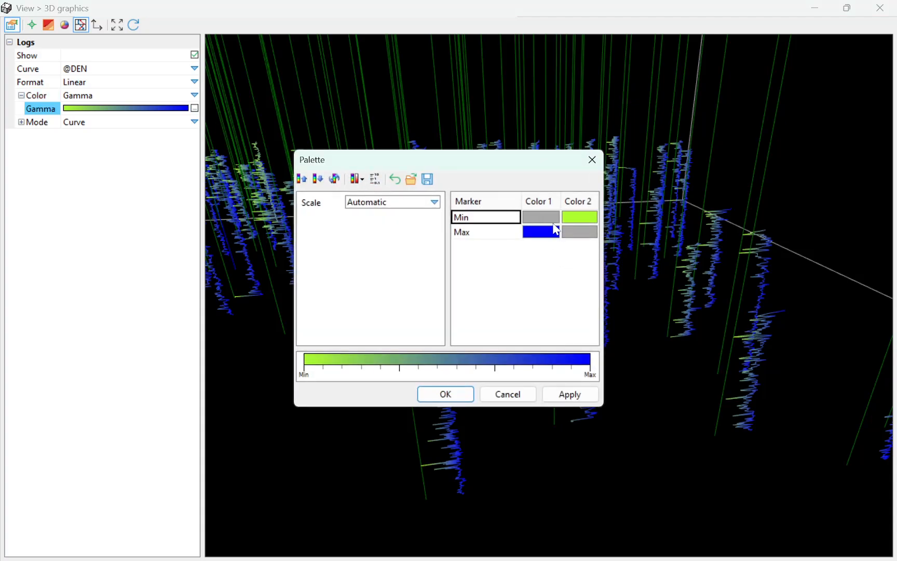
pyautogui.click(395, 205)
pyautogui.click(390, 226)
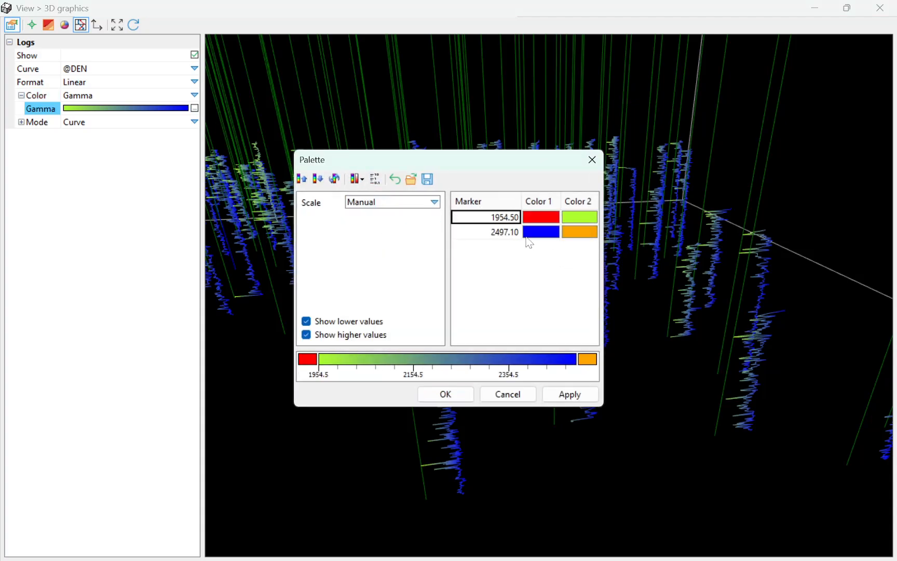
pyautogui.click(592, 159)
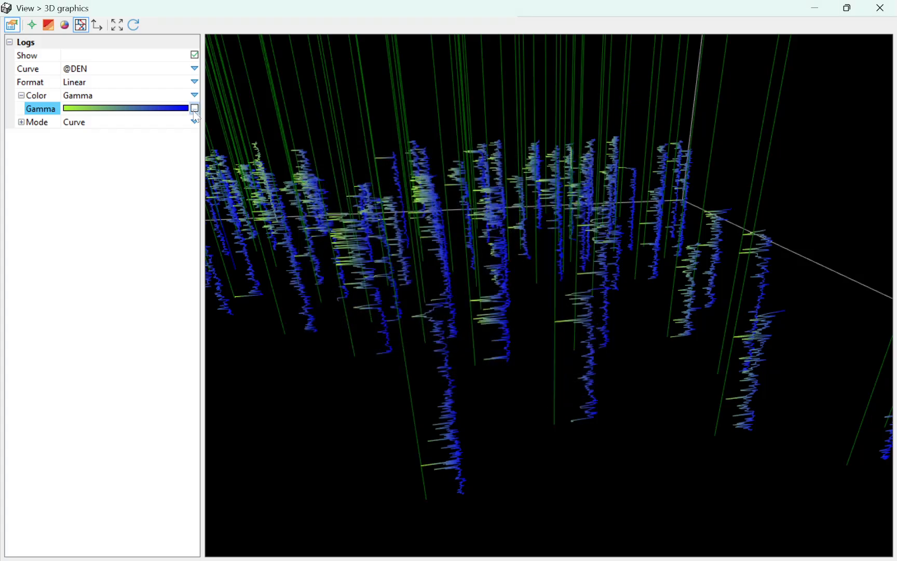
pyautogui.click(194, 70)
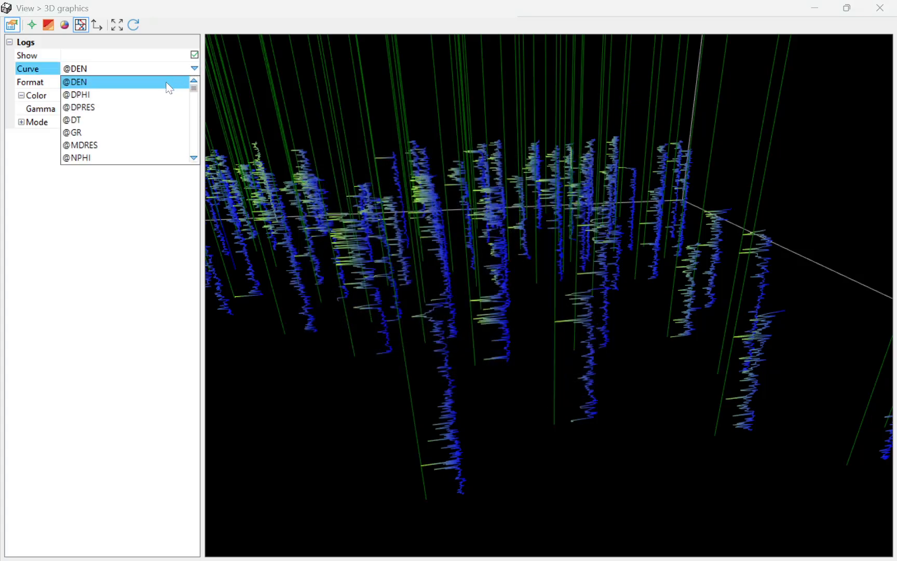
pyautogui.click(120, 130)
pyautogui.moveTo(381, 289); pyautogui.dragTo(321, 299)
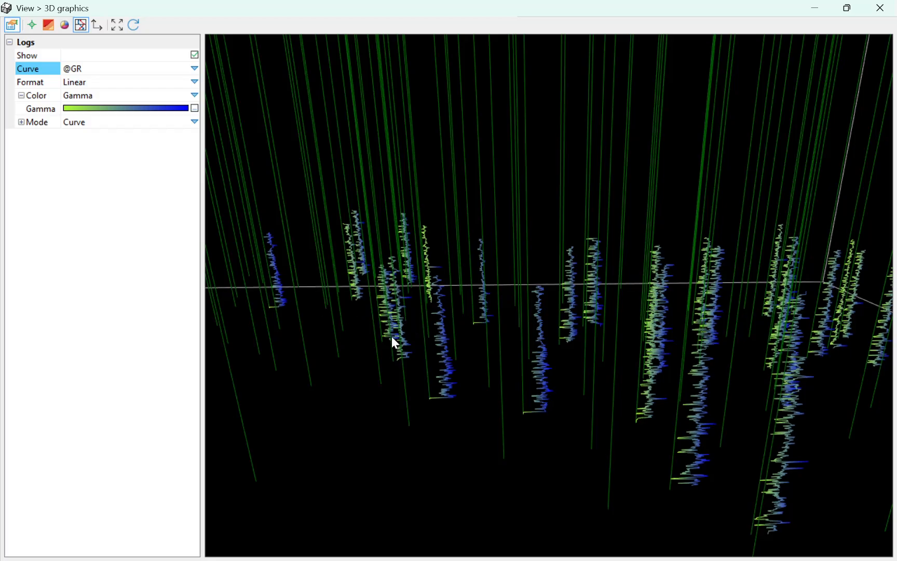
pyautogui.scroll(-2, 476, 339)
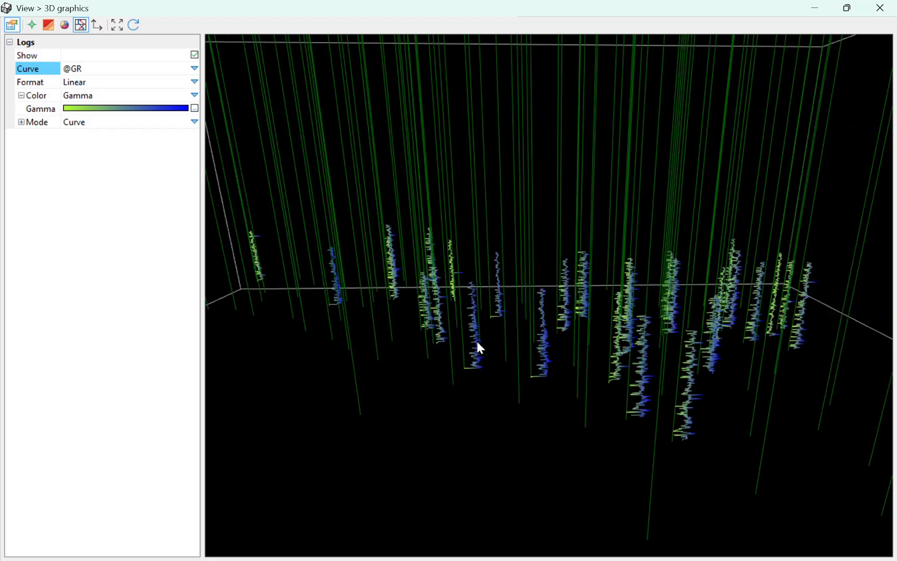
pyautogui.click(194, 122)
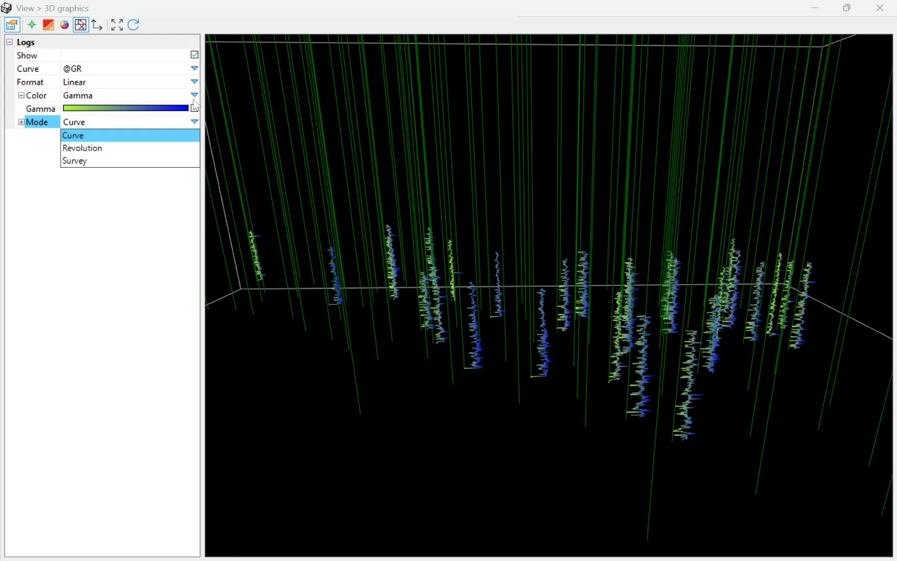
pyautogui.click(195, 68)
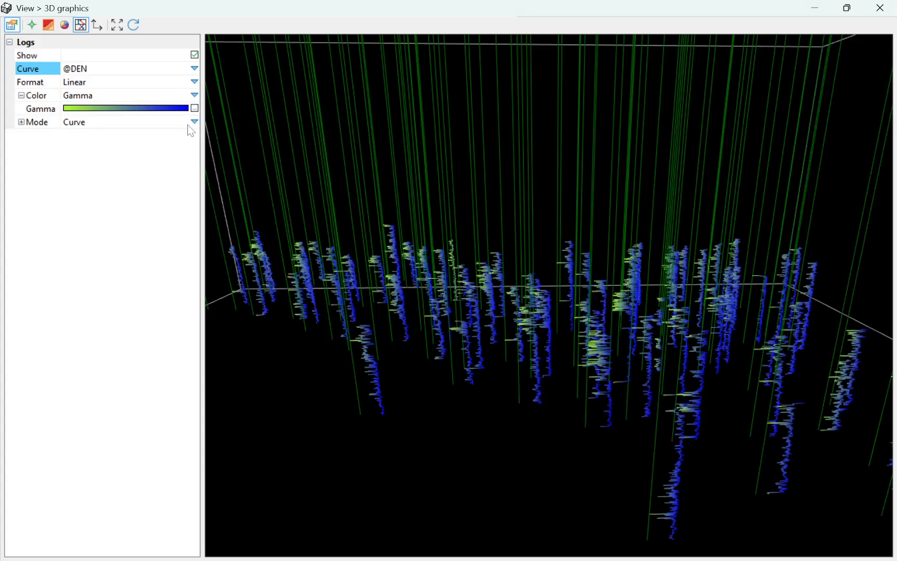
# - Restore the 3D graphics window beside the map and limit the displayed wells to Selection
pyautogui.doubleClick(145, 15)
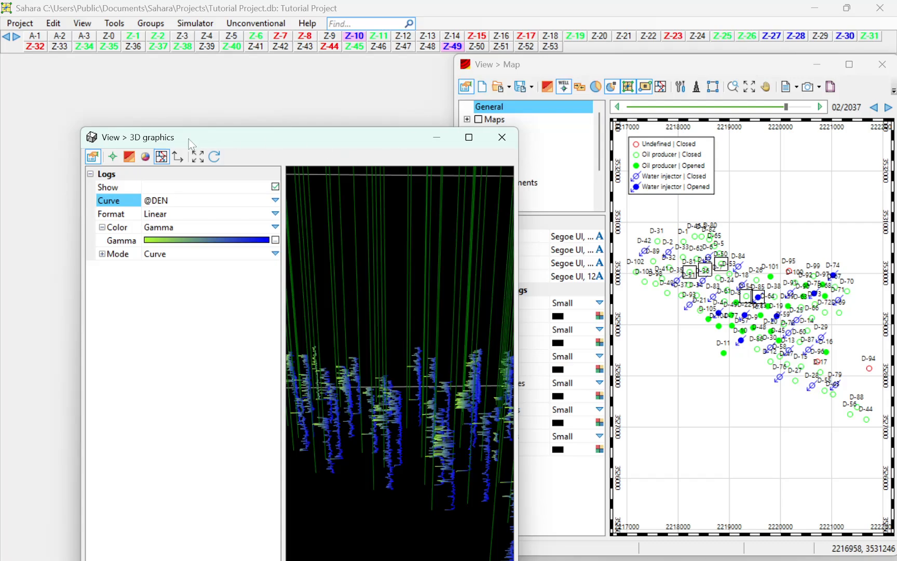
pyautogui.click(112, 156)
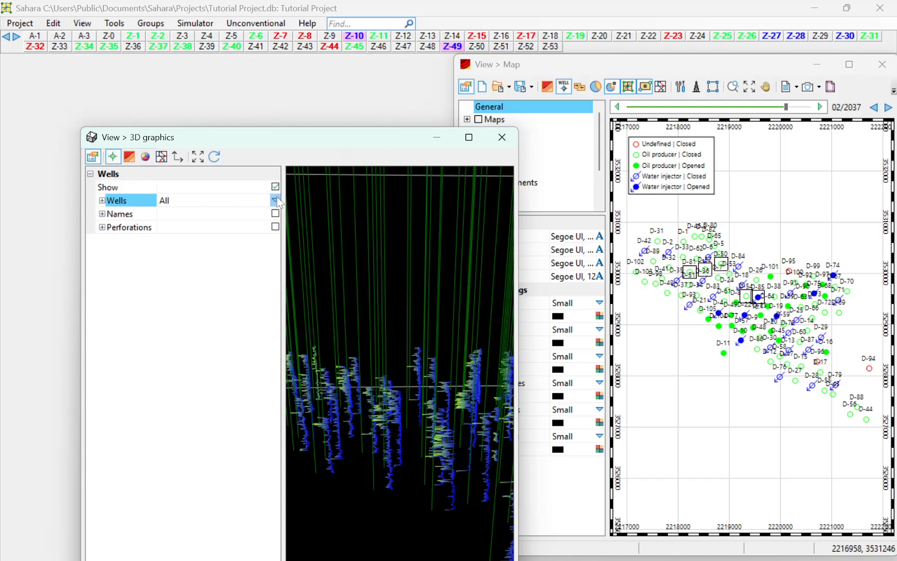
pyautogui.click(274, 200)
pyautogui.click(245, 227)
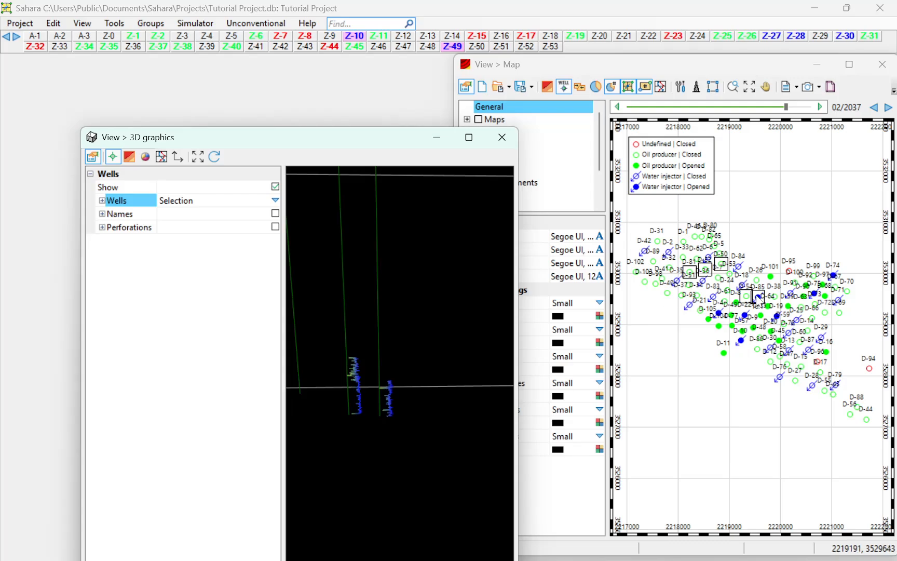
pyautogui.scroll(2, 759, 294)
pyautogui.click(761, 296)
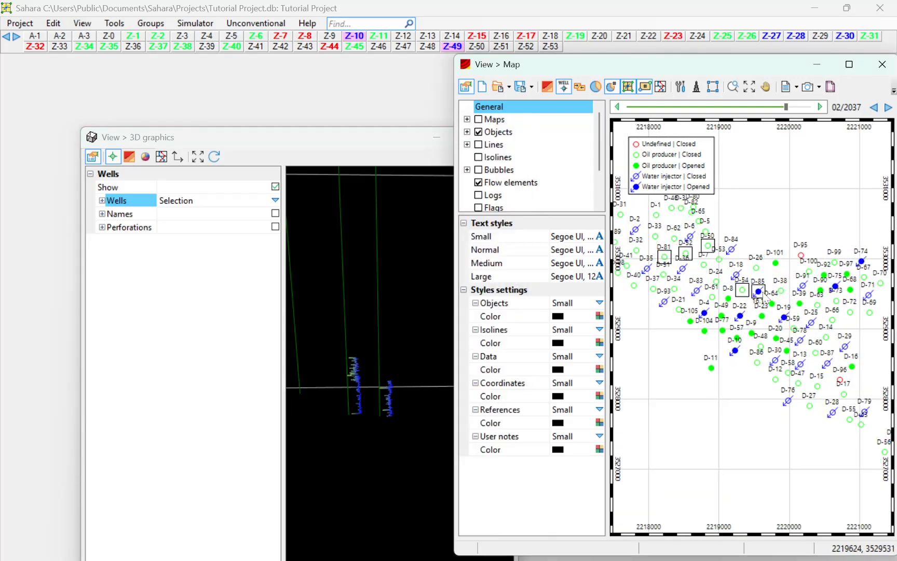
pyautogui.click(759, 292)
pyautogui.moveTo(320, 139); pyautogui.dragTo(317, 2)
pyautogui.scroll(5, 539, 318)
pyautogui.scroll(-5, 524, 324)
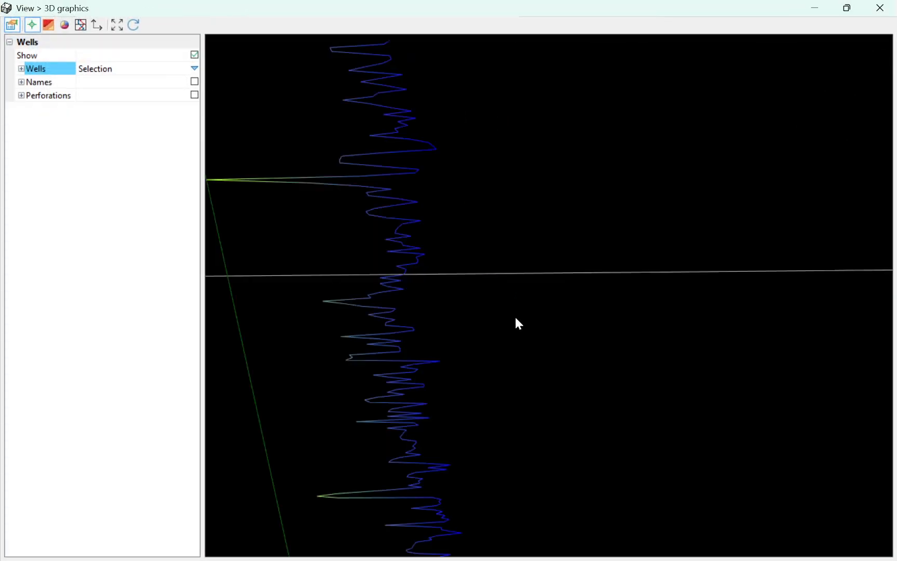
pyautogui.moveTo(511, 304); pyautogui.dragTo(493, 272)
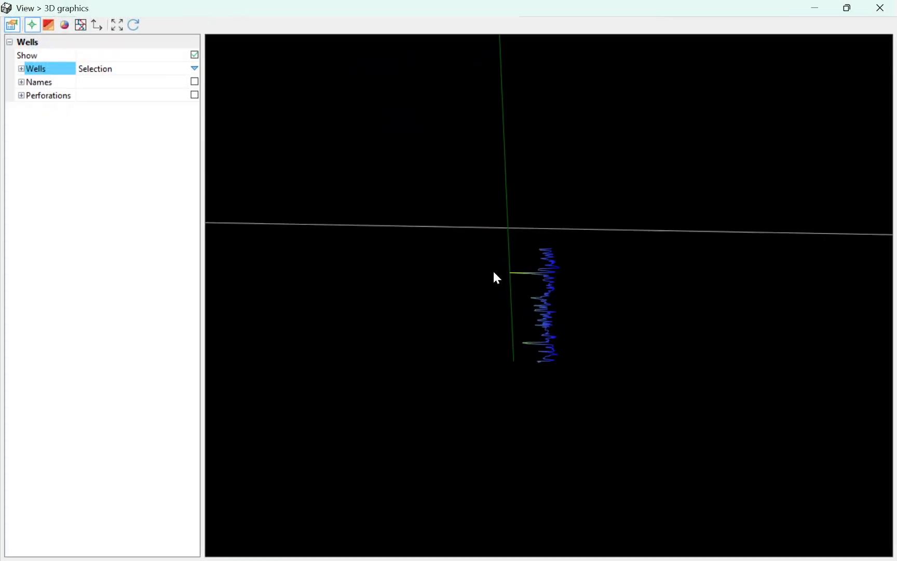
# - Set the log display mode to Revolution and view the resulting solid around the well
pyautogui.click(96, 24)
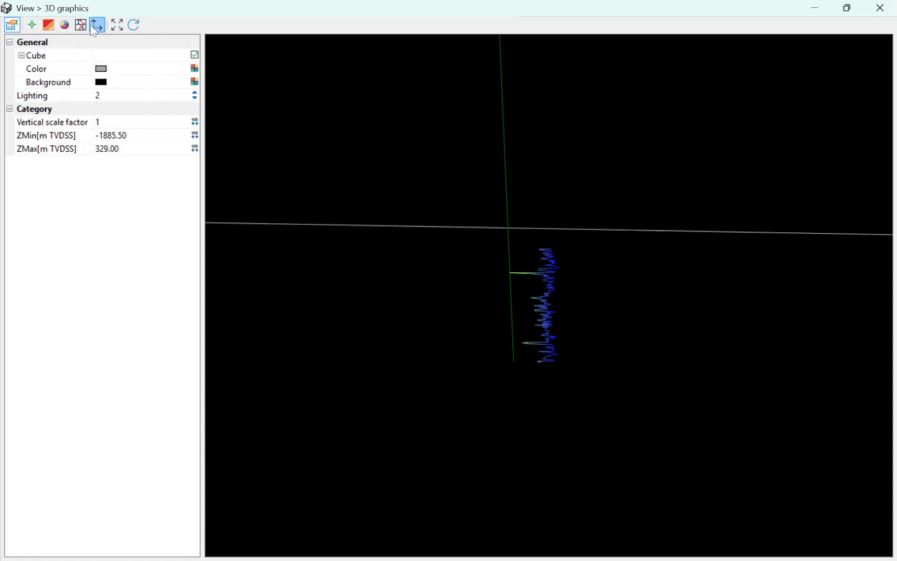
pyautogui.click(80, 25)
pyautogui.click(194, 122)
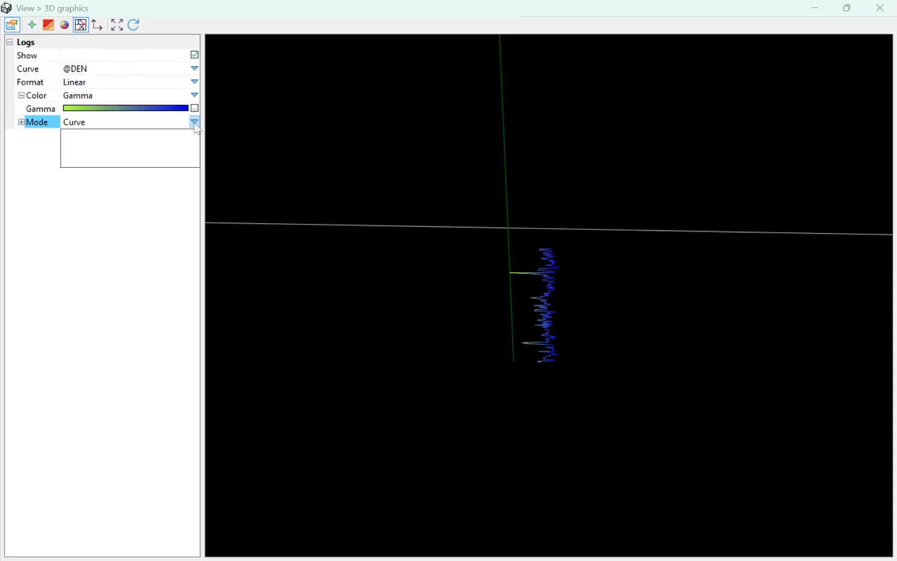
pyautogui.click(178, 146)
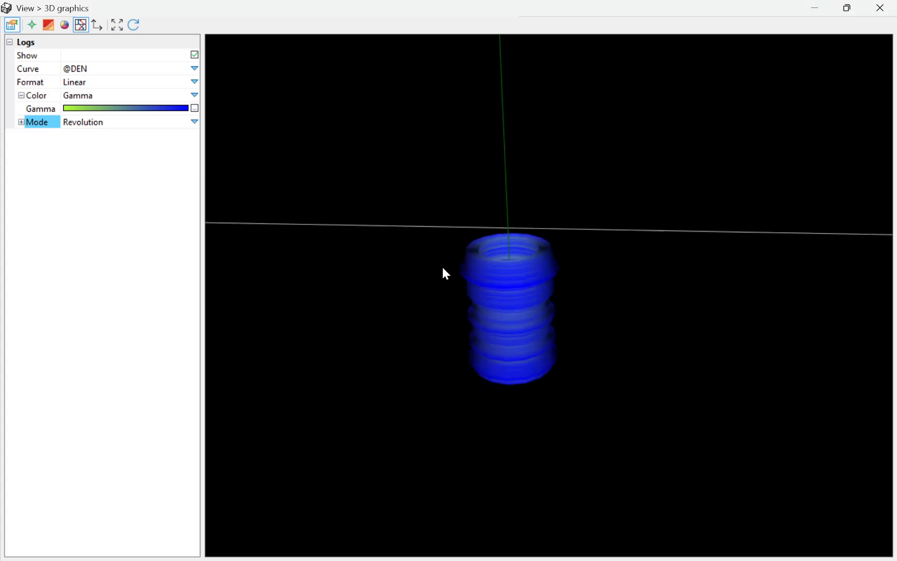
pyautogui.moveTo(437, 266); pyautogui.dragTo(443, 212)
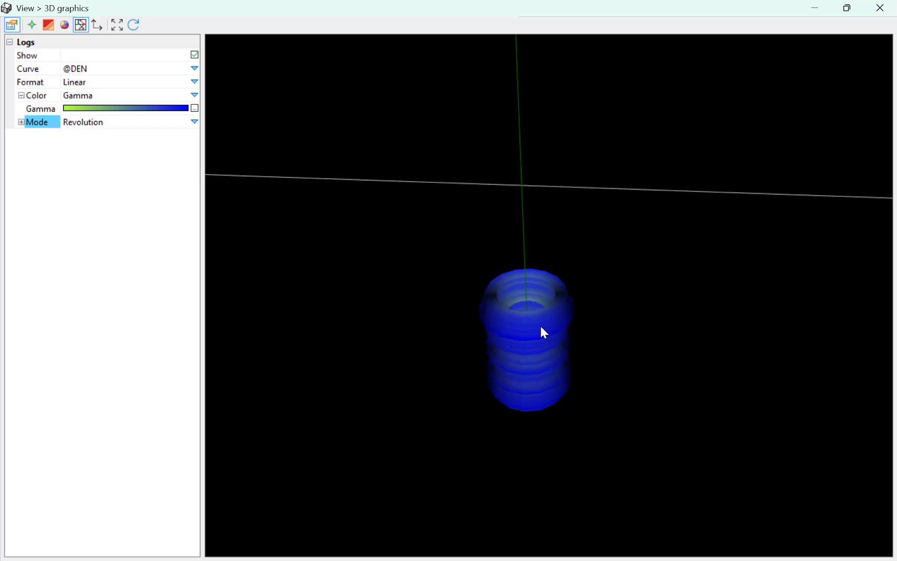
pyautogui.scroll(-5, 376, 193)
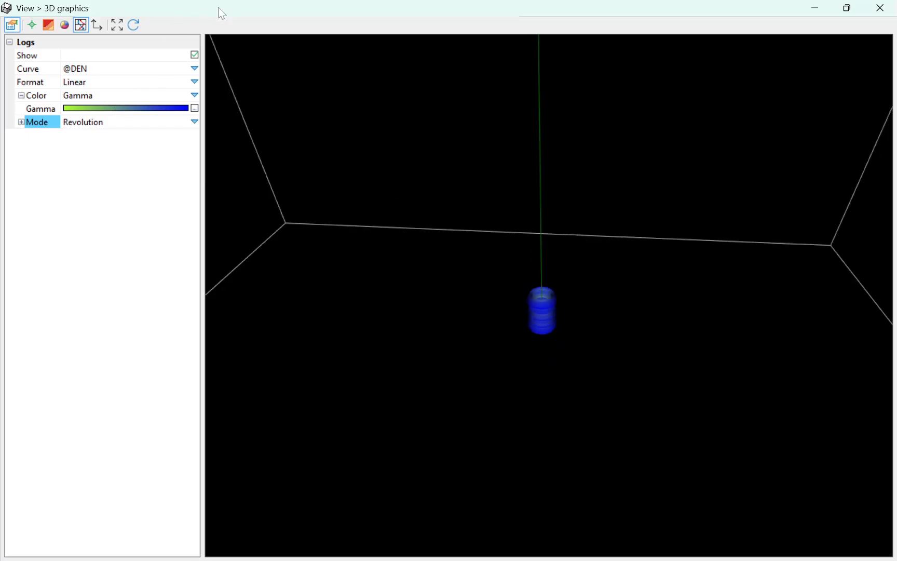
pyautogui.doubleClick(114, 10)
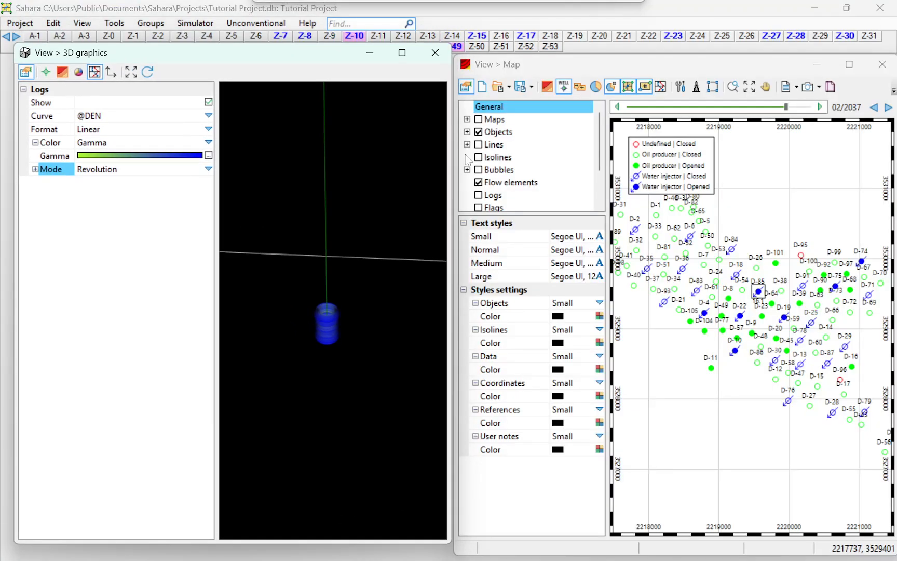
pyautogui.click(728, 299)
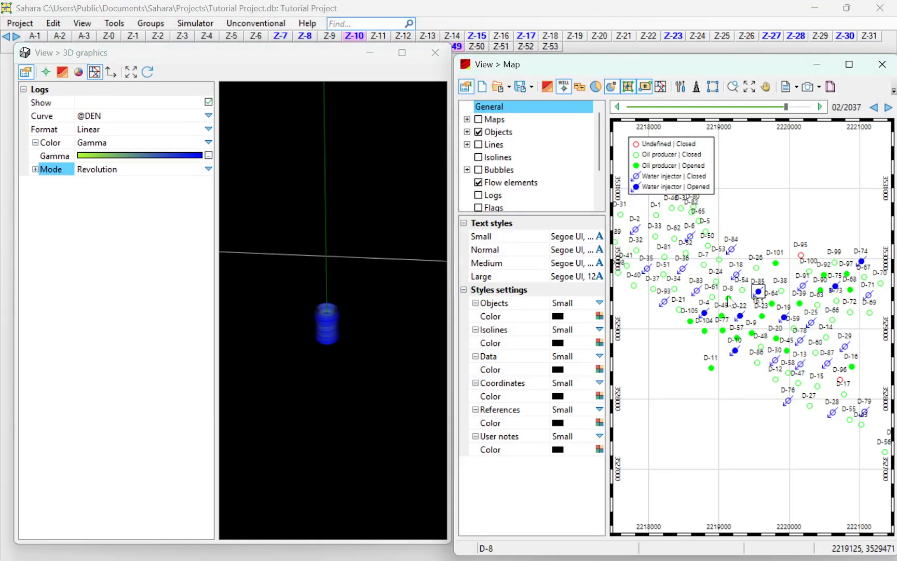
pyautogui.scroll(3, 332, 300)
pyautogui.moveTo(293, 322); pyautogui.dragTo(274, 389)
pyautogui.scroll(3, 268, 316)
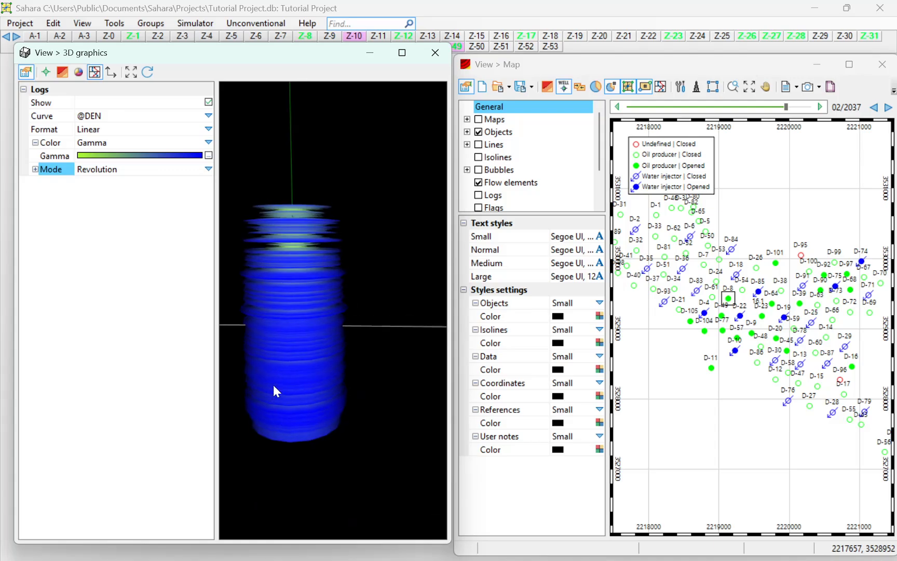
pyautogui.doubleClick(296, 61)
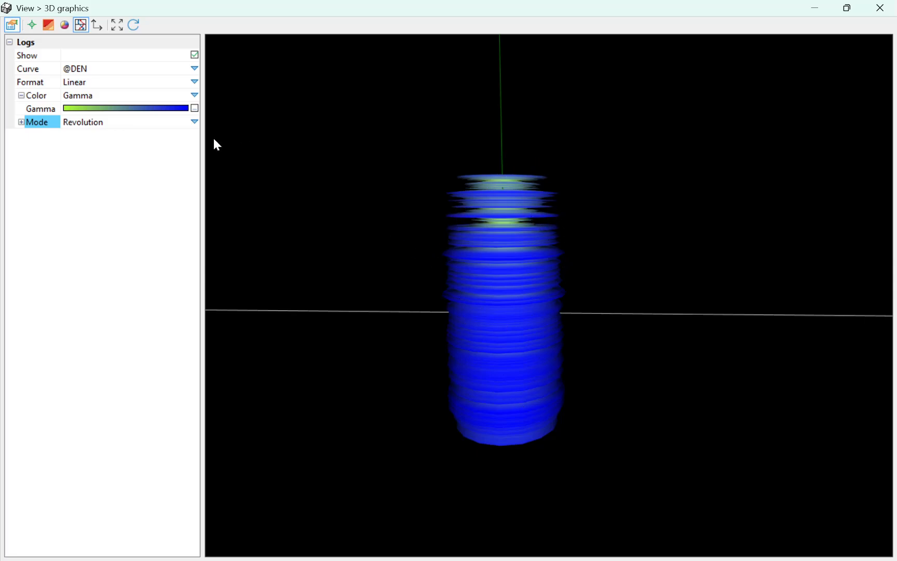
pyautogui.click(195, 125)
pyautogui.click(134, 161)
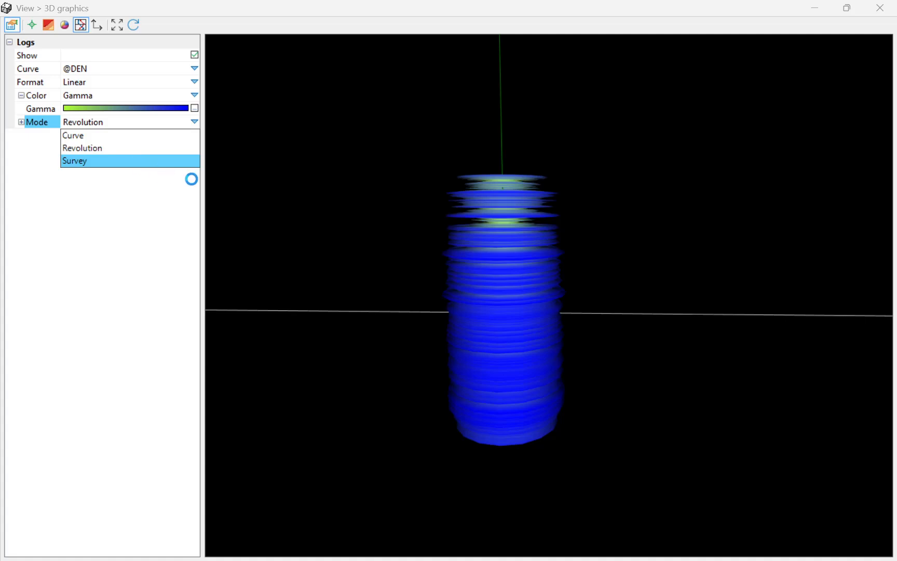
pyautogui.moveTo(471, 253); pyautogui.dragTo(457, 186)
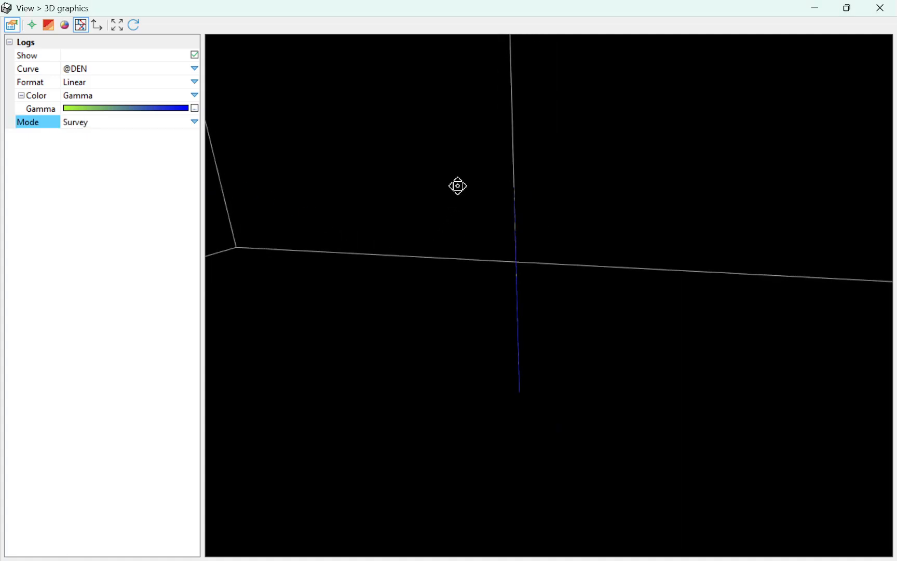
# - Set the wells' line thickness to 10 and inspect the colored well path
pyautogui.click(37, 24)
pyautogui.click(24, 69)
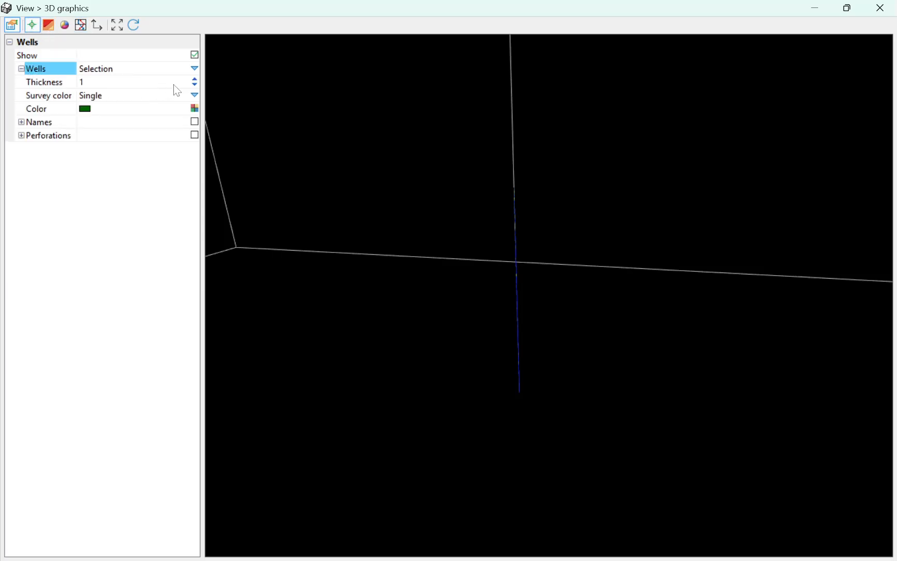
pyautogui.click(193, 79)
pyautogui.click(194, 79)
pyautogui.click(194, 79)
pyautogui.click(193, 79)
pyautogui.click(194, 79)
pyautogui.click(193, 79)
pyautogui.click(193, 79)
pyautogui.click(193, 79)
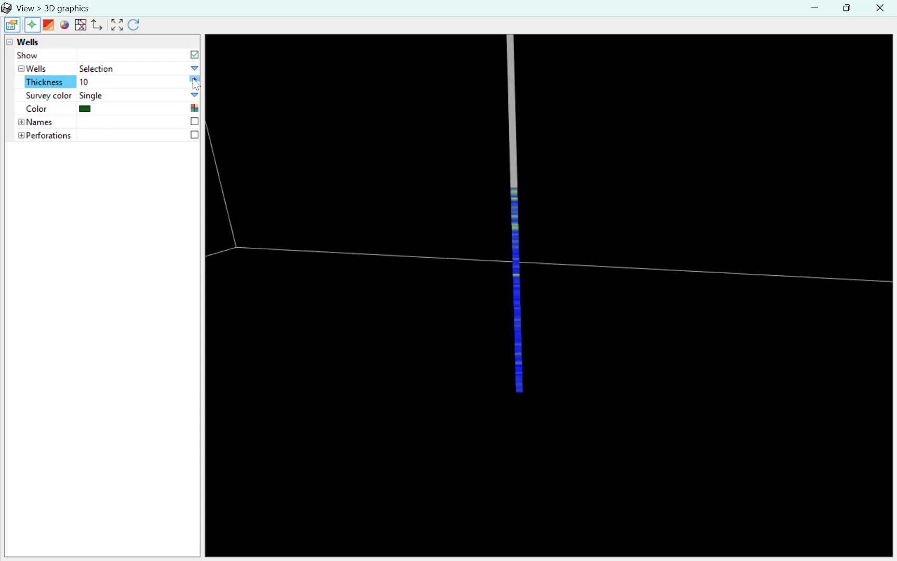
pyautogui.moveTo(346, 139); pyautogui.dragTo(398, 197)
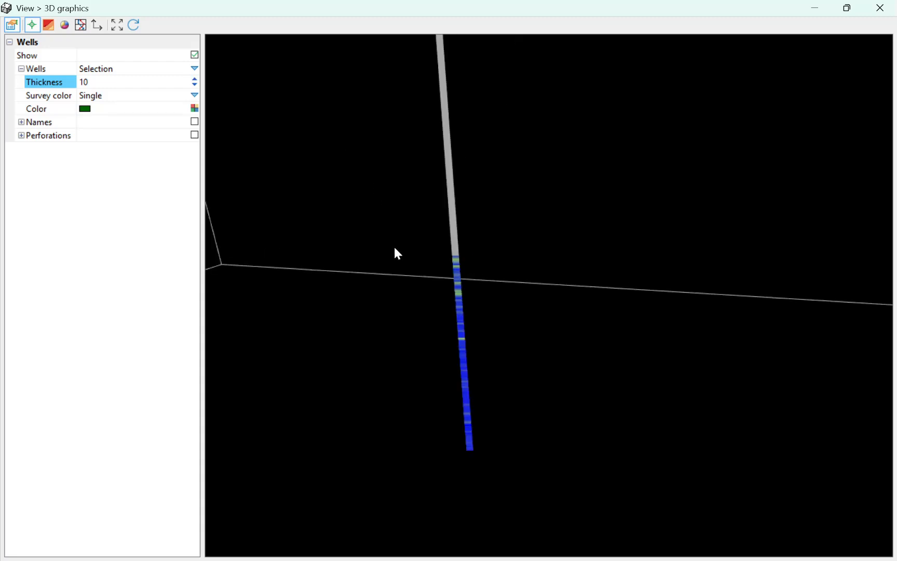
pyautogui.moveTo(399, 254); pyautogui.dragTo(456, 294)
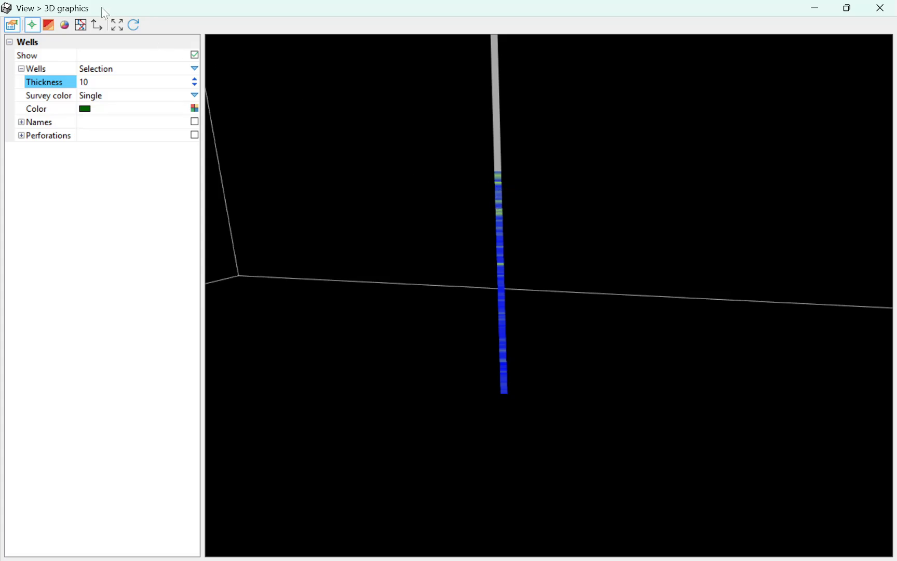
# - Review the log display mode options and turn off the logs in the 3D view
pyautogui.click(81, 26)
pyautogui.click(195, 122)
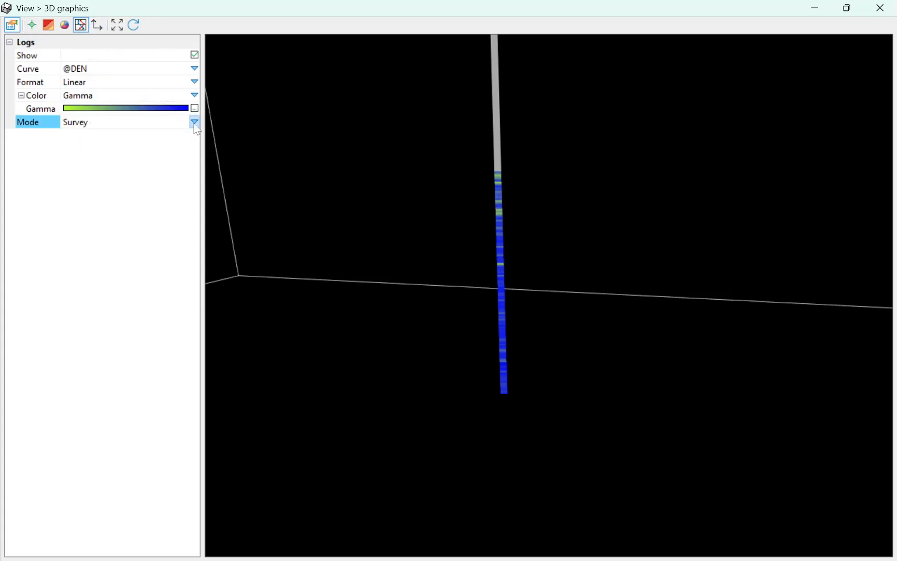
pyautogui.click(195, 122)
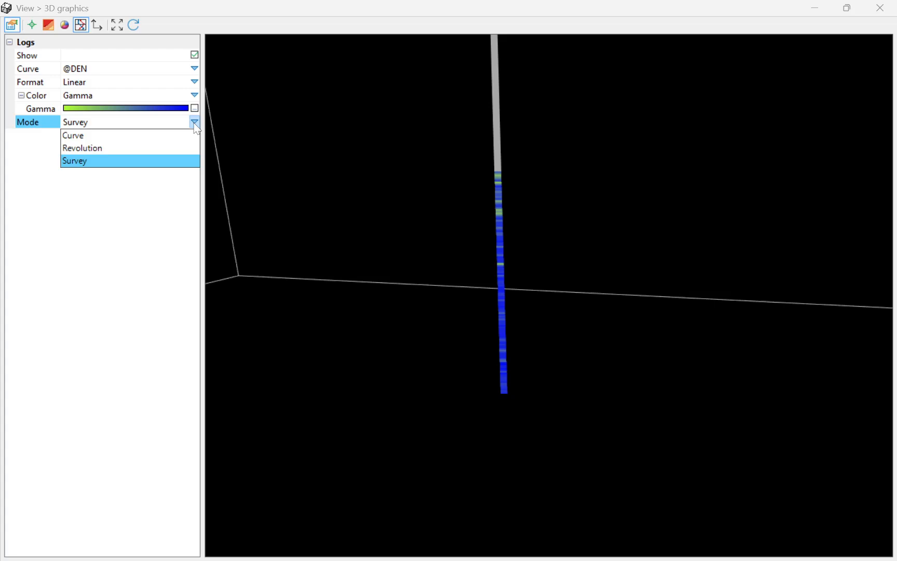
pyautogui.click(455, 233)
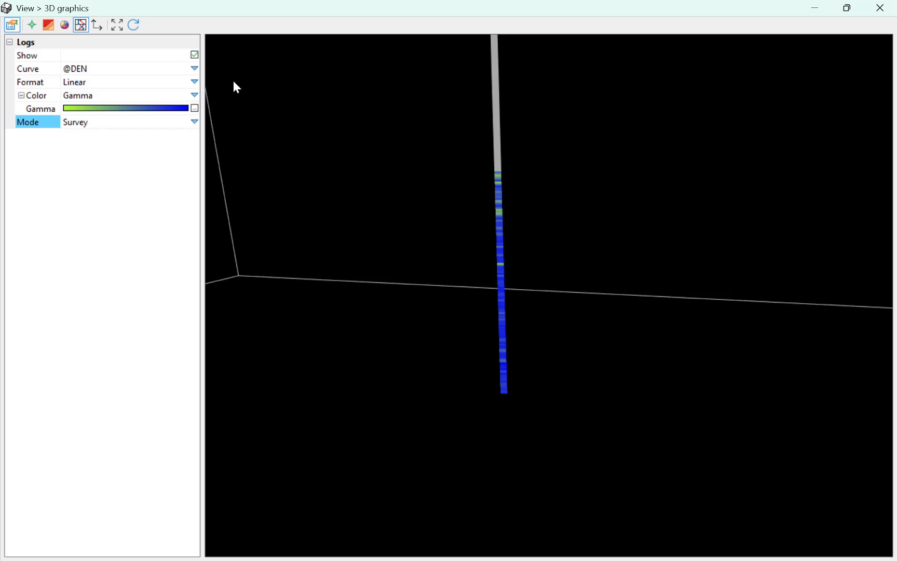
pyautogui.click(194, 55)
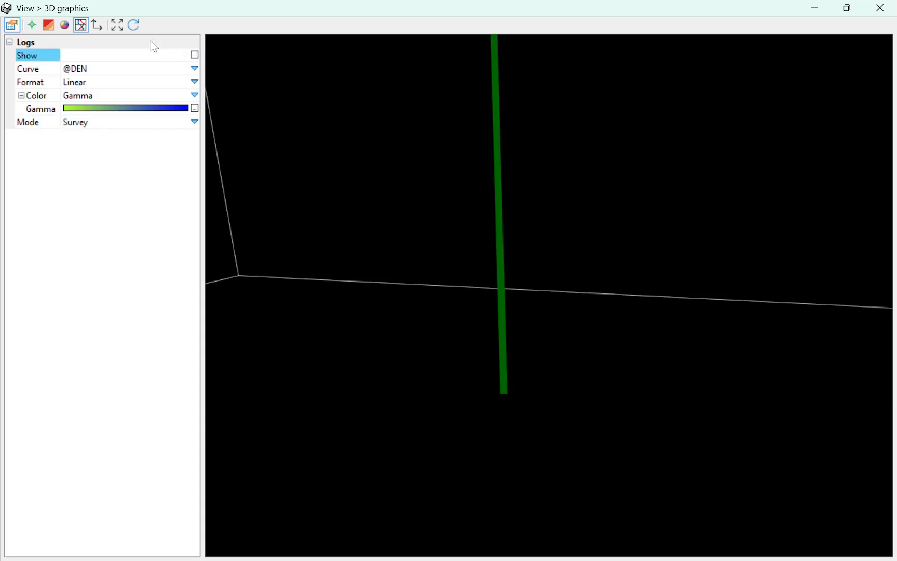
# - Set the wells' line thickness to 4 in the 3D view
pyautogui.click(31, 24)
pyautogui.moveTo(320, 279); pyautogui.dragTo(421, 310)
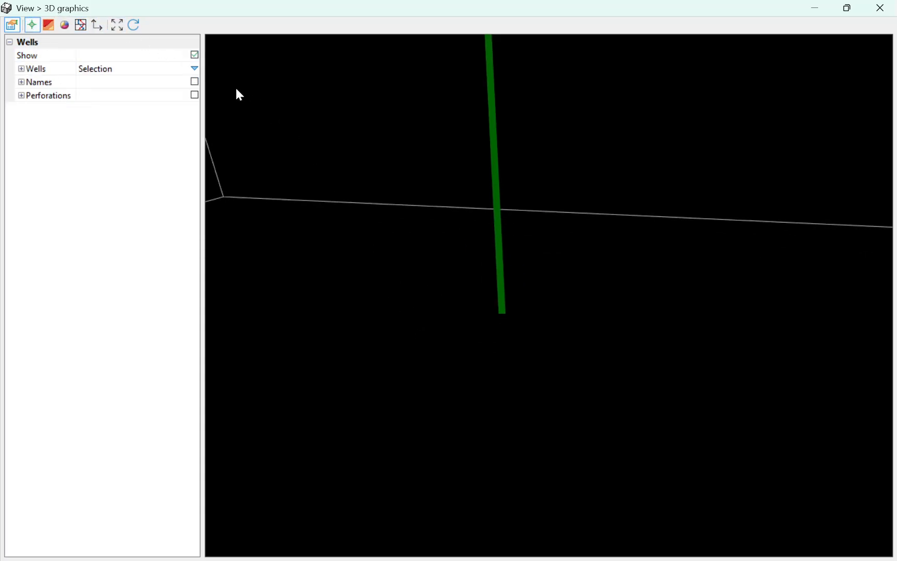
pyautogui.click(22, 68)
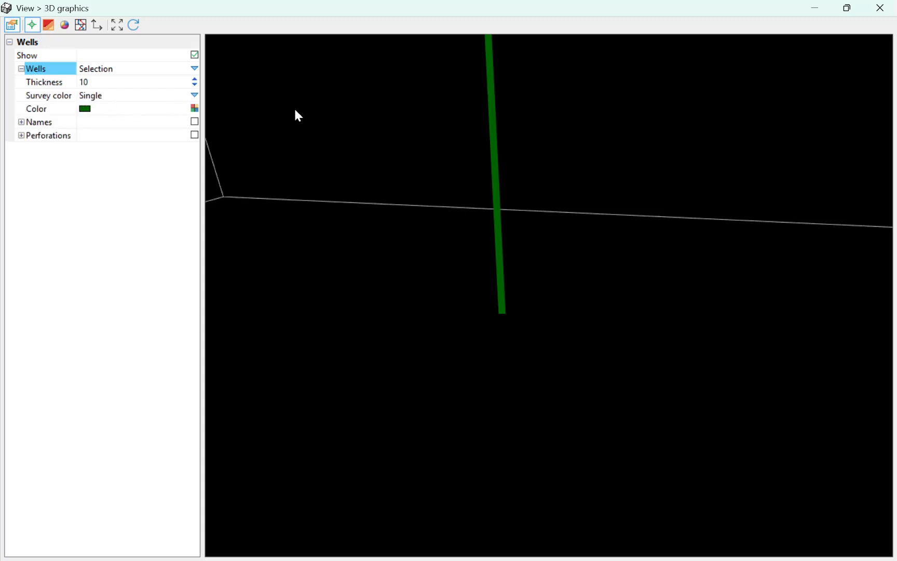
pyautogui.moveTo(298, 116); pyautogui.dragTo(345, 198)
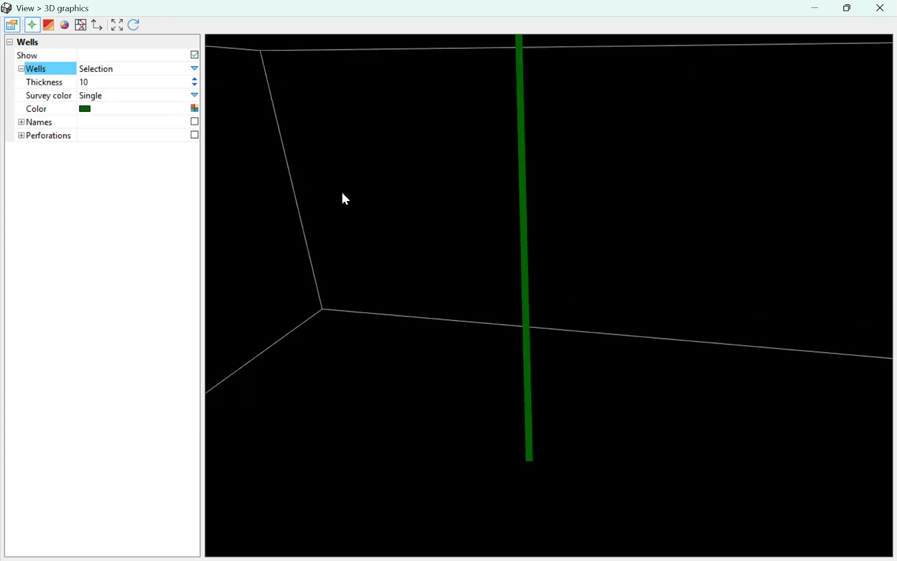
pyautogui.click(194, 84)
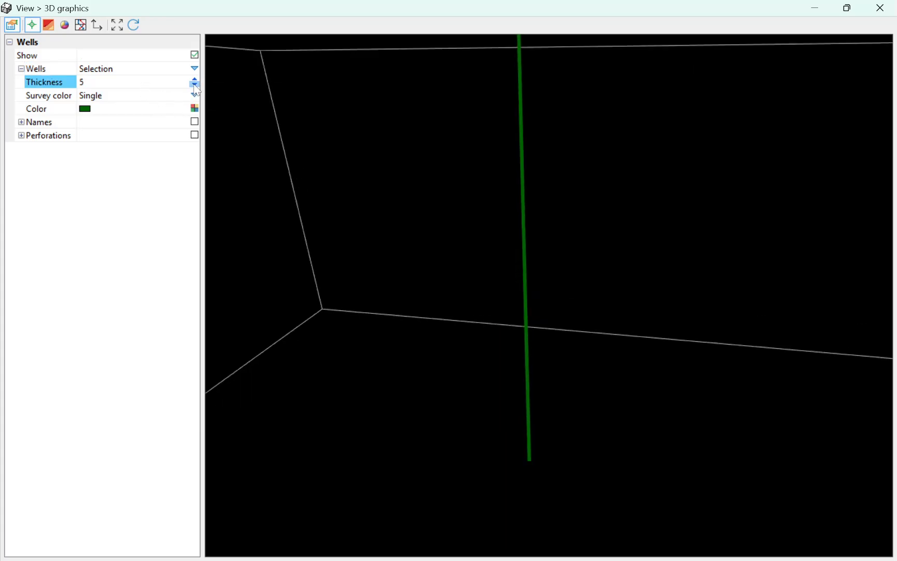
pyautogui.moveTo(360, 280); pyautogui.dragTo(277, 157)
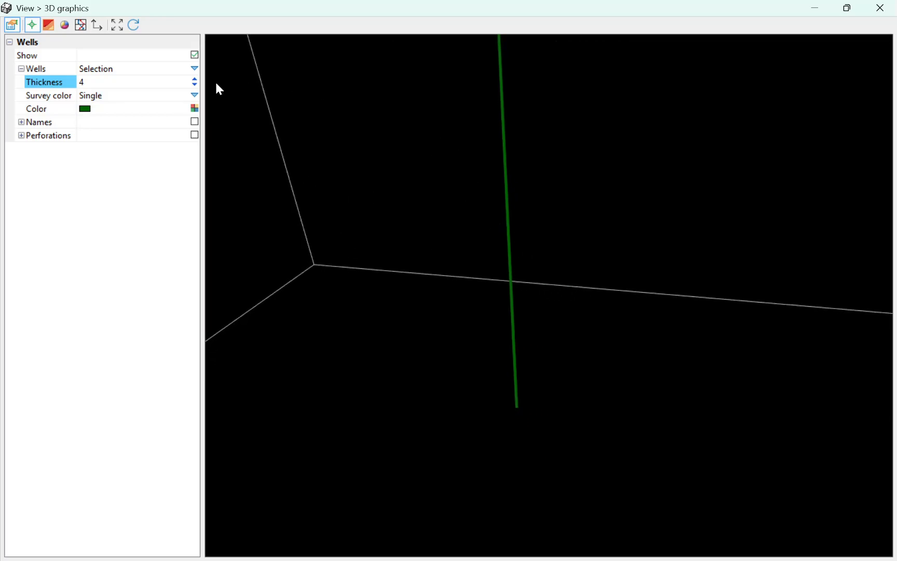
# - Review the survey color options and set the single survey color to yellow
pyautogui.click(191, 96)
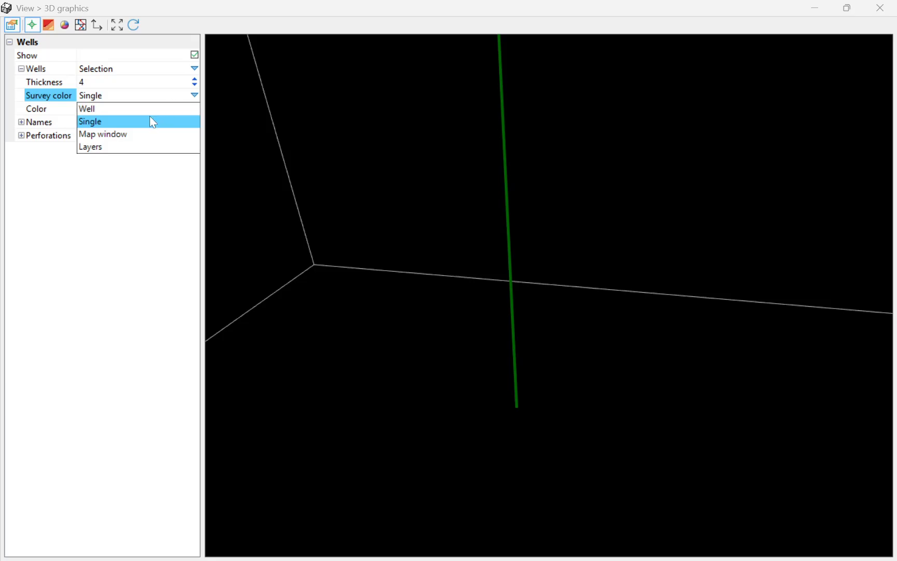
pyautogui.click(116, 195)
pyautogui.click(194, 109)
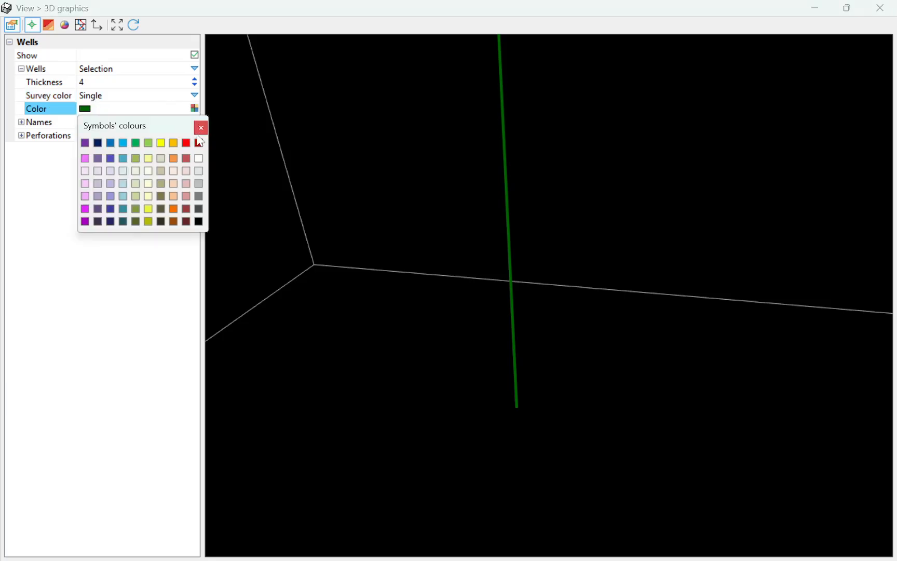
pyautogui.click(161, 144)
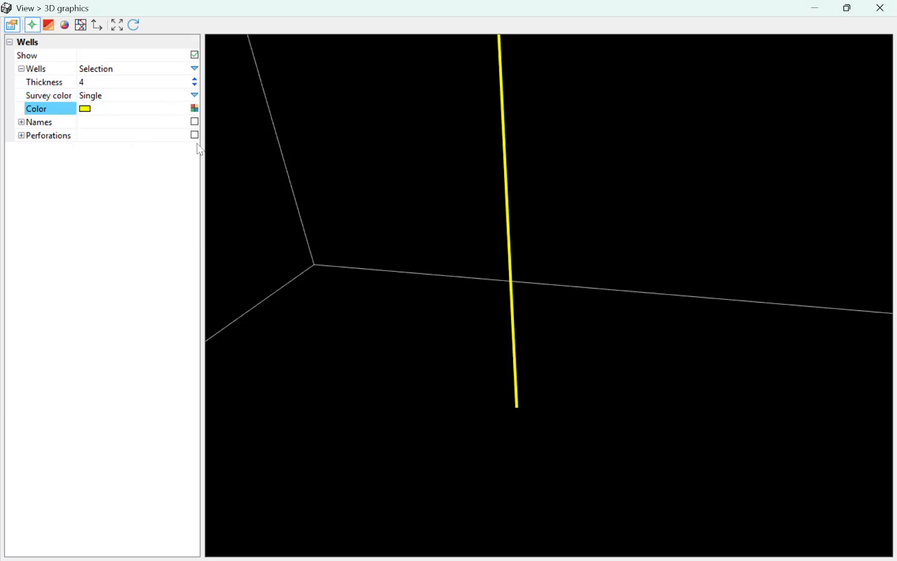
# - Set the survey color to Well and inspect the well path in the 3D view
pyautogui.click(195, 97)
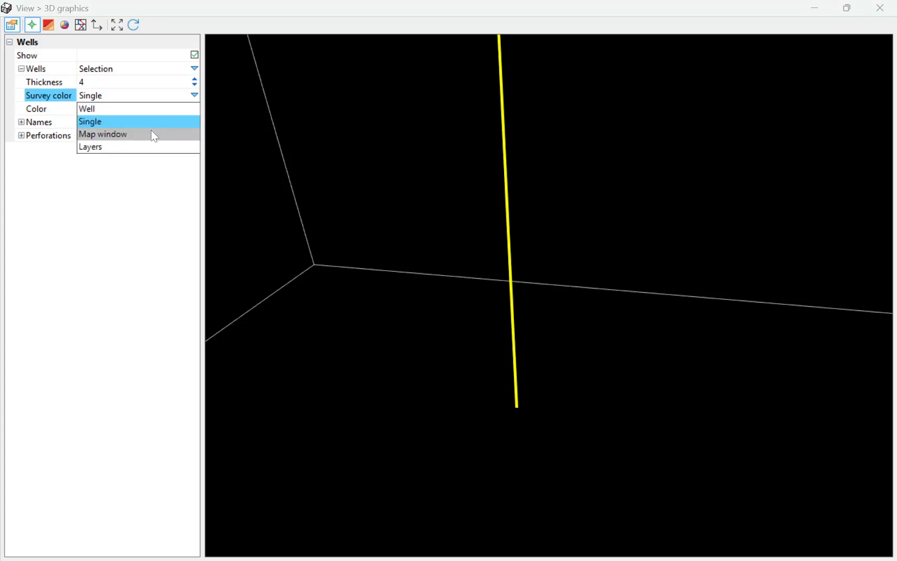
pyautogui.click(143, 109)
pyautogui.scroll(-3, 359, 228)
pyautogui.scroll(4, 364, 230)
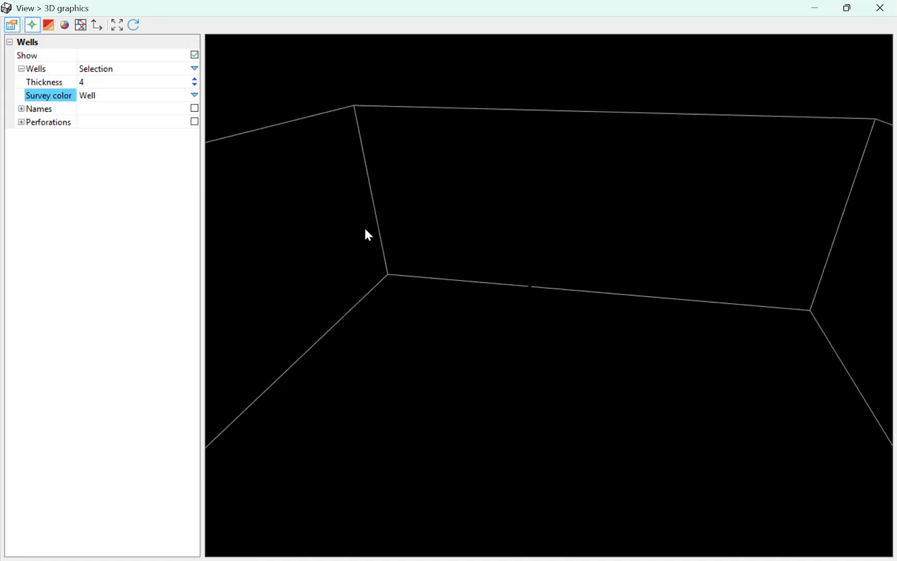
pyautogui.scroll(-2, 351, 228)
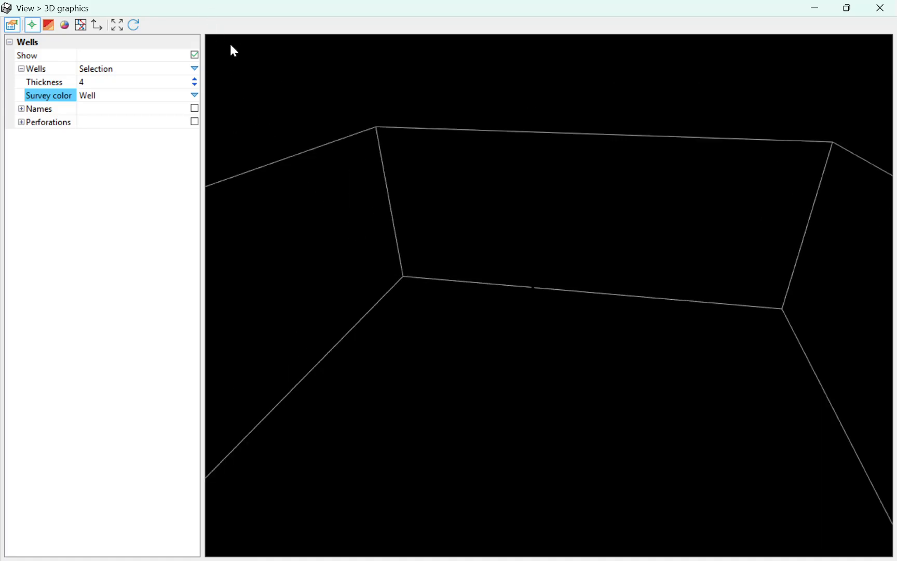
# - Add wells D-22 and D-85 to the map selection and return to the enlarged 3D view
pyautogui.doubleClick(268, 14)
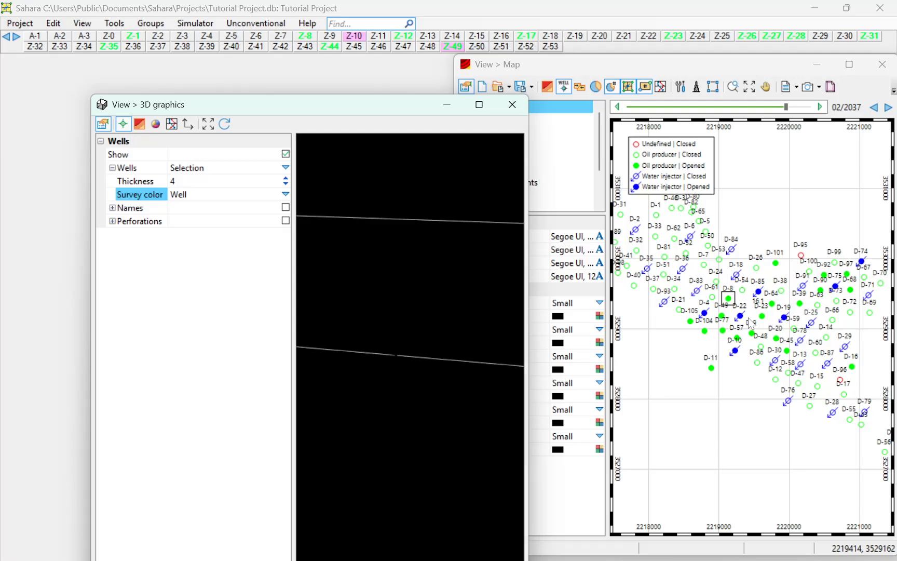
pyautogui.keyDown('ctrl'); pyautogui.click(740, 315); pyautogui.keyUp('ctrl')
pyautogui.keyDown('ctrl'); pyautogui.click(757, 292); pyautogui.keyUp('ctrl')
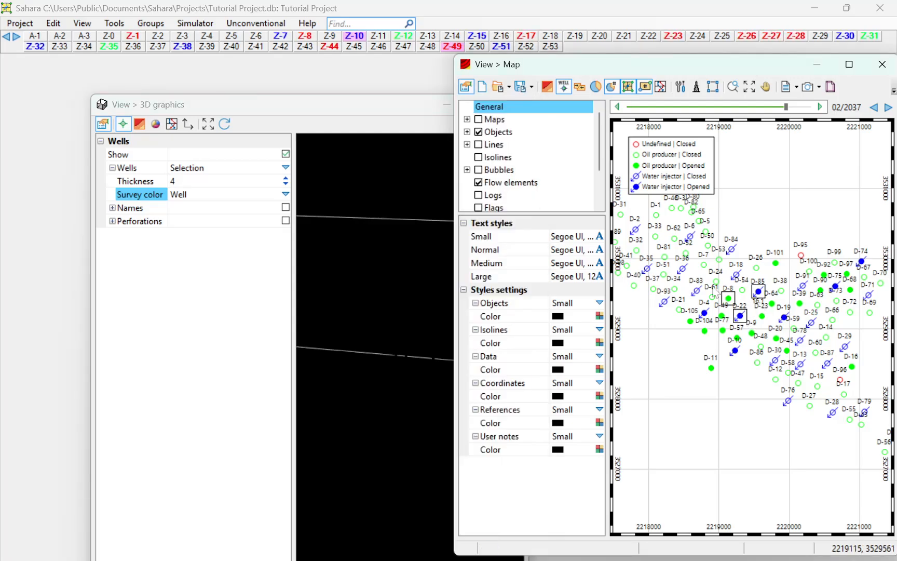
pyautogui.doubleClick(314, 105)
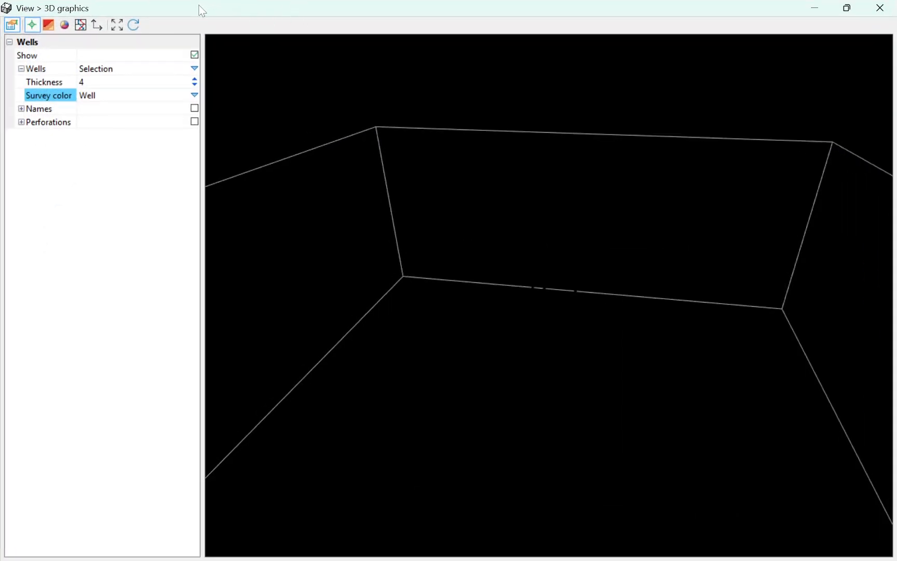
# - Assign varied colors to all wells in the Color column of the wells data table
pyautogui.doubleClick(247, 10)
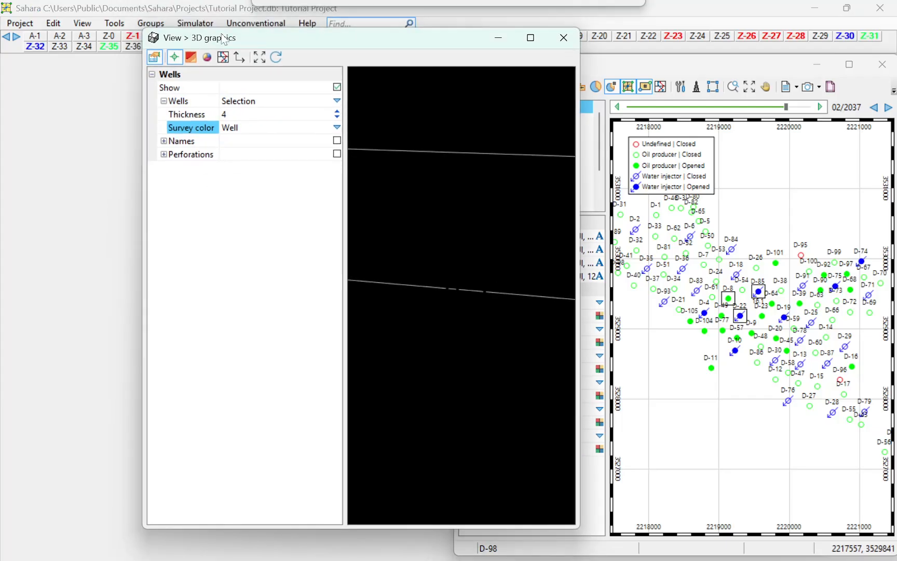
pyautogui.click(54, 22)
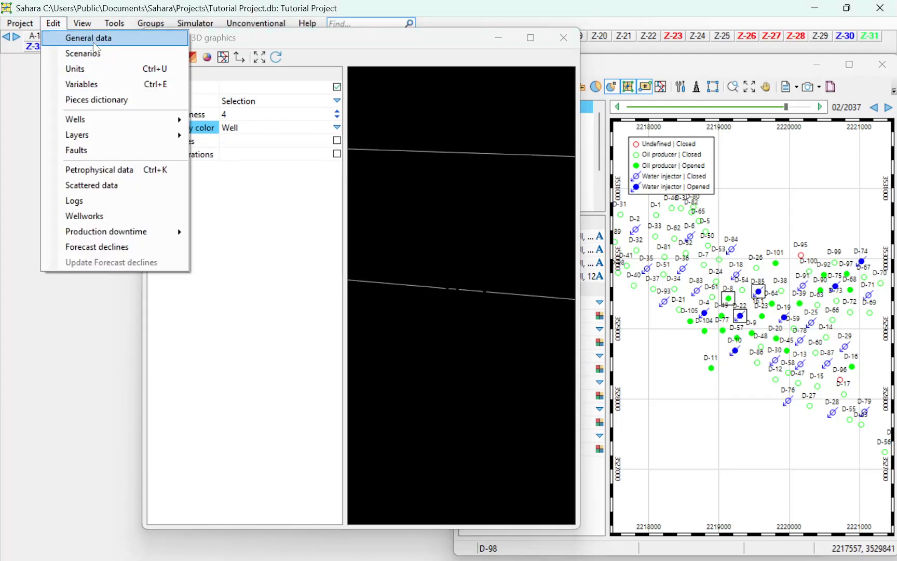
pyautogui.moveTo(103, 119)
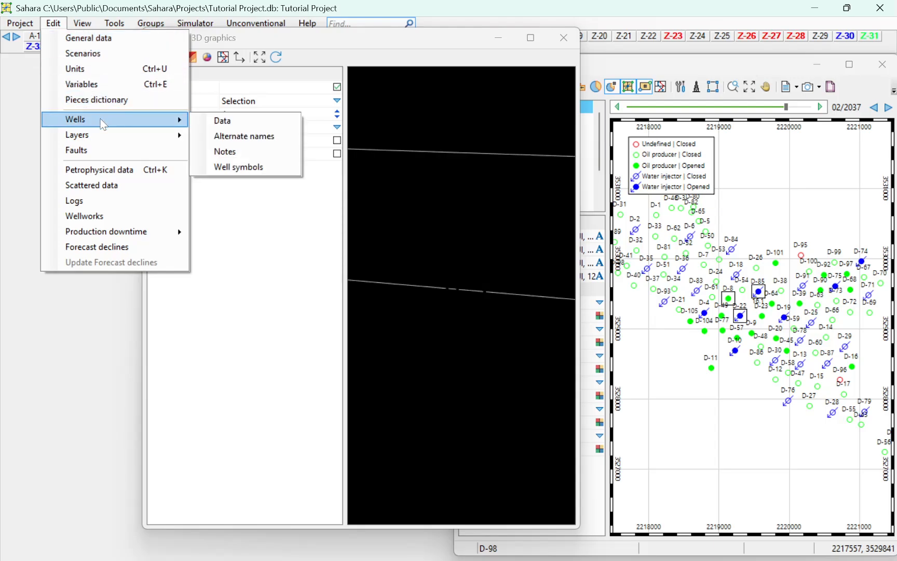
pyautogui.click(223, 118)
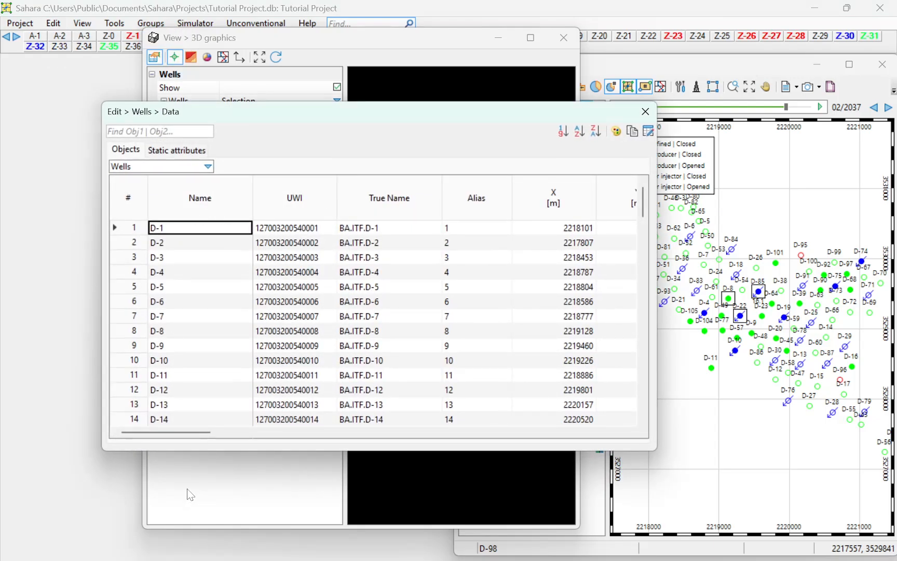
pyautogui.moveTo(193, 432); pyautogui.dragTo(608, 432)
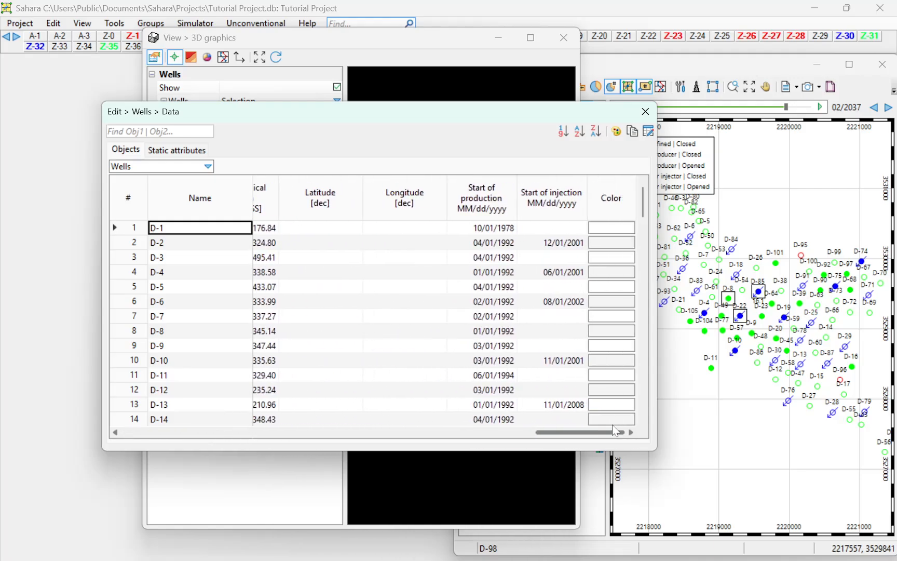
pyautogui.click(618, 193)
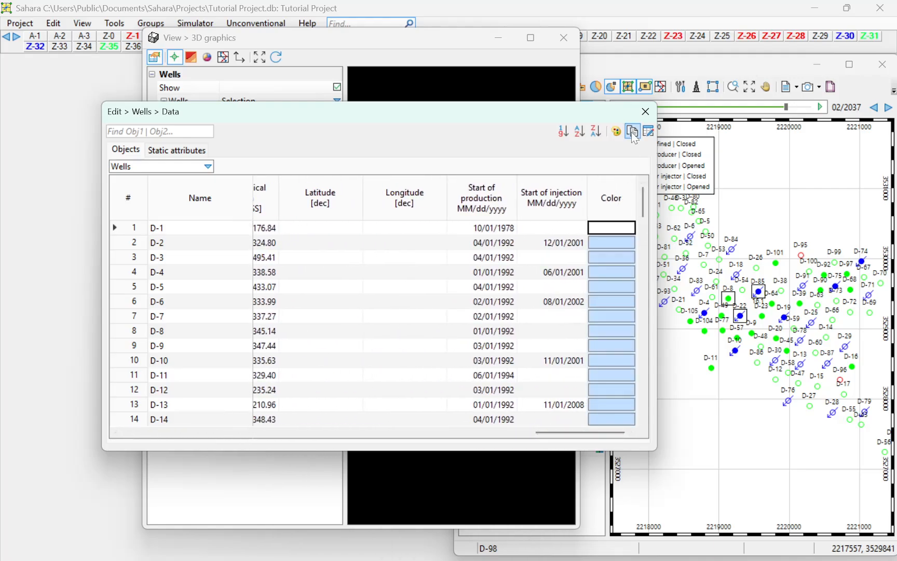
pyautogui.click(617, 131)
pyautogui.click(522, 340)
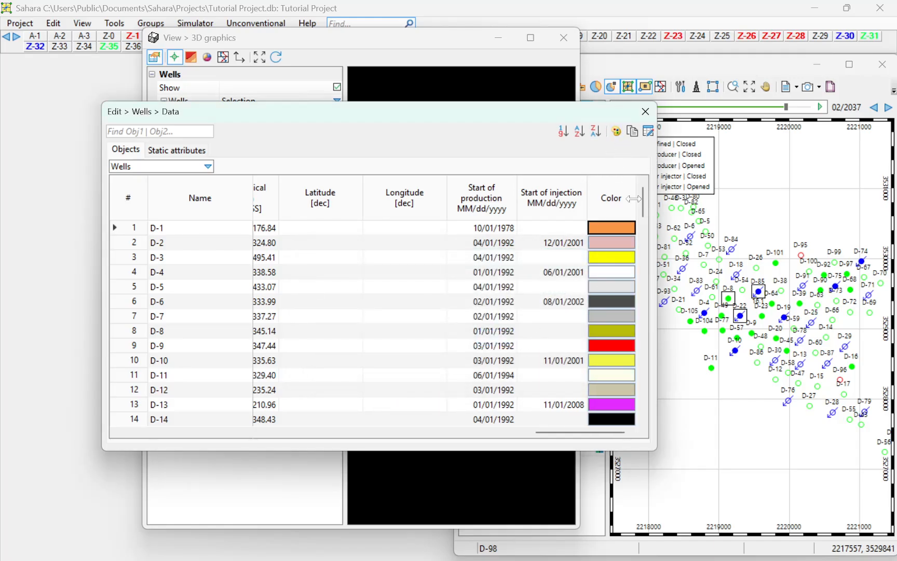
pyautogui.click(646, 111)
# - Refresh the well colors in the 3D view by switching the survey color to Single and back to Well
pyautogui.doubleClick(429, 45)
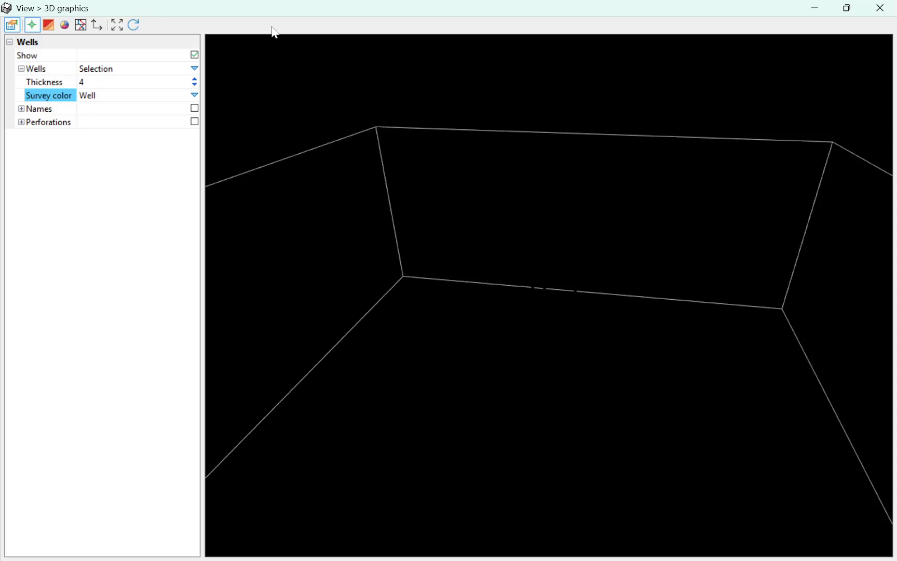
pyautogui.click(194, 94)
pyautogui.click(175, 121)
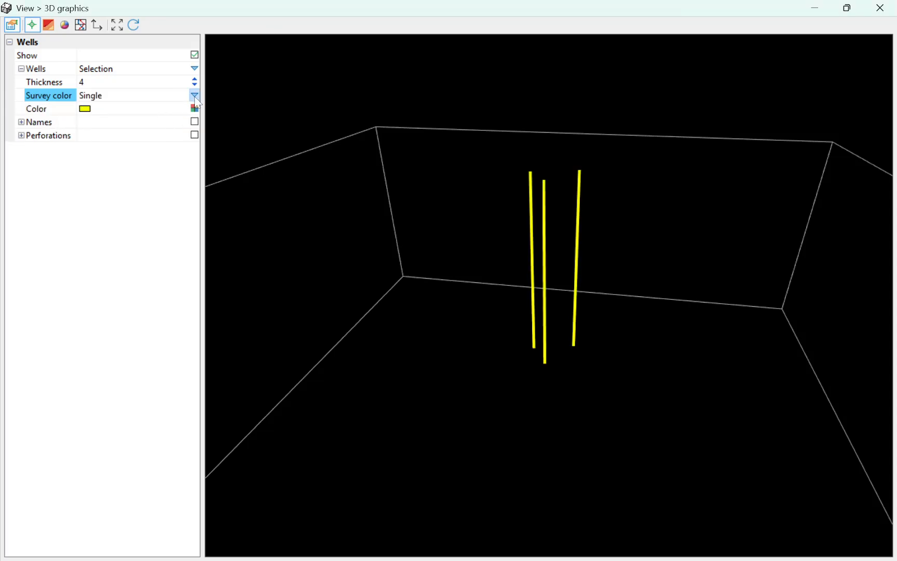
pyautogui.click(195, 95)
pyautogui.click(173, 108)
pyautogui.moveTo(415, 208); pyautogui.dragTo(518, 259)
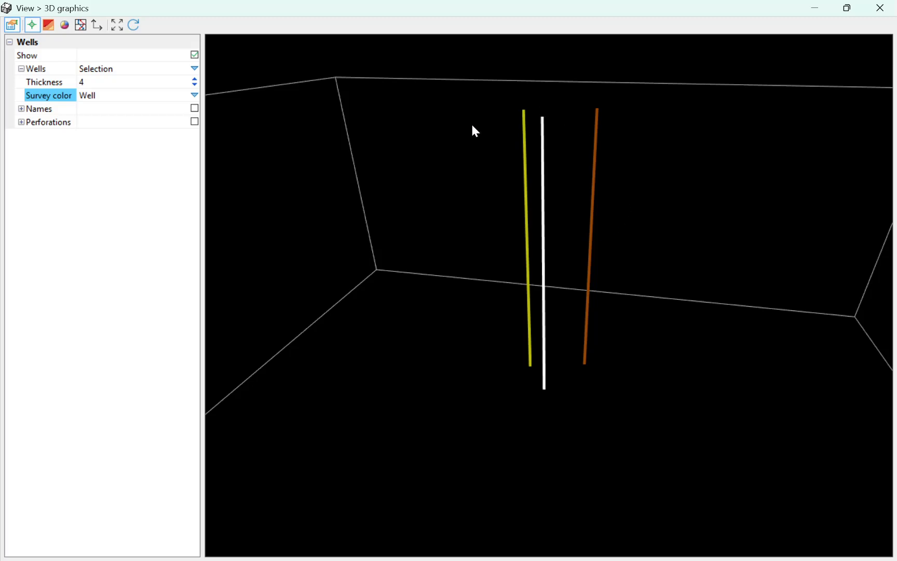
# - Add well D-4 to the map selection and view it alongside the others in 3D
pyautogui.doubleClick(338, 16)
pyautogui.click(706, 314)
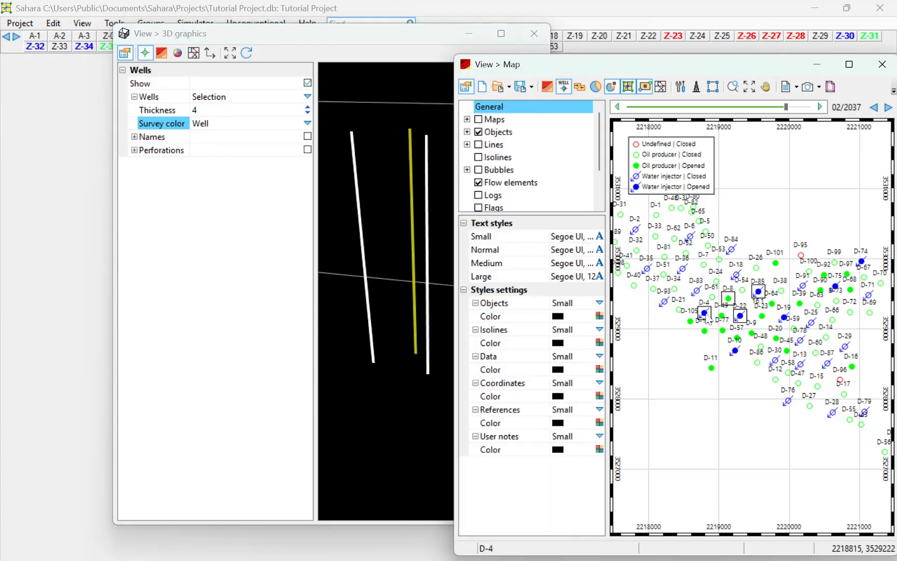
pyautogui.click(374, 285)
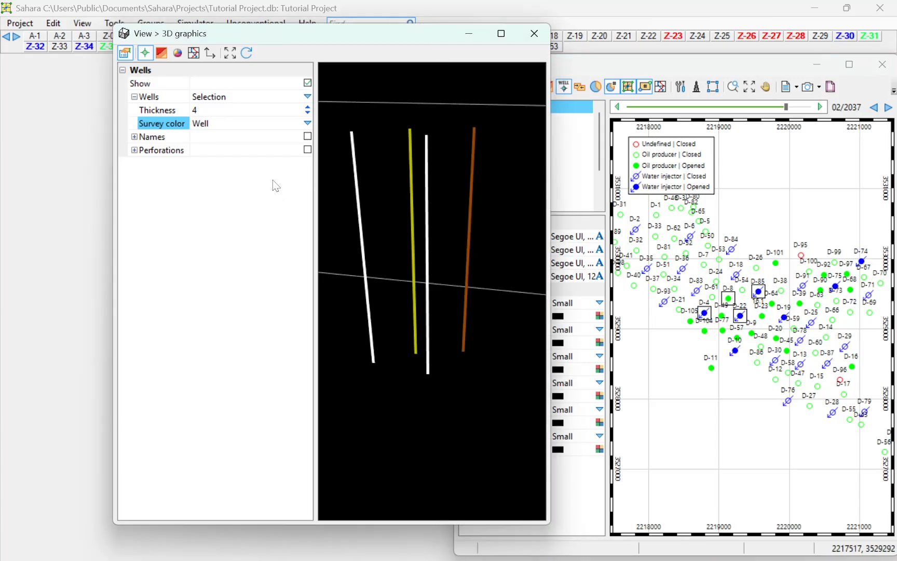
# - Set the survey color to Map window and add wells D-64 and D-23 to the map selection
pyautogui.click(308, 123)
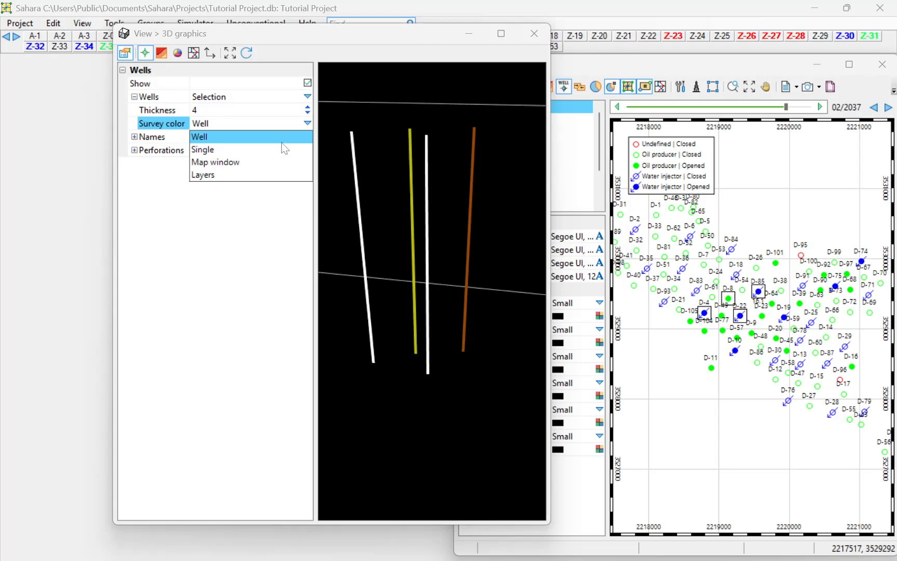
pyautogui.click(263, 161)
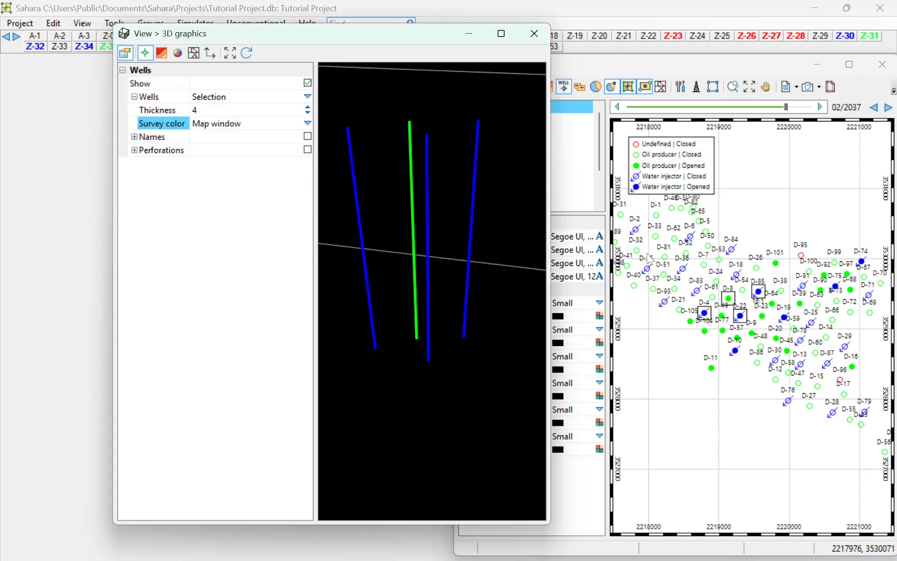
pyautogui.keyDown('ctrl'); pyautogui.click(770, 303); pyautogui.keyUp('ctrl')
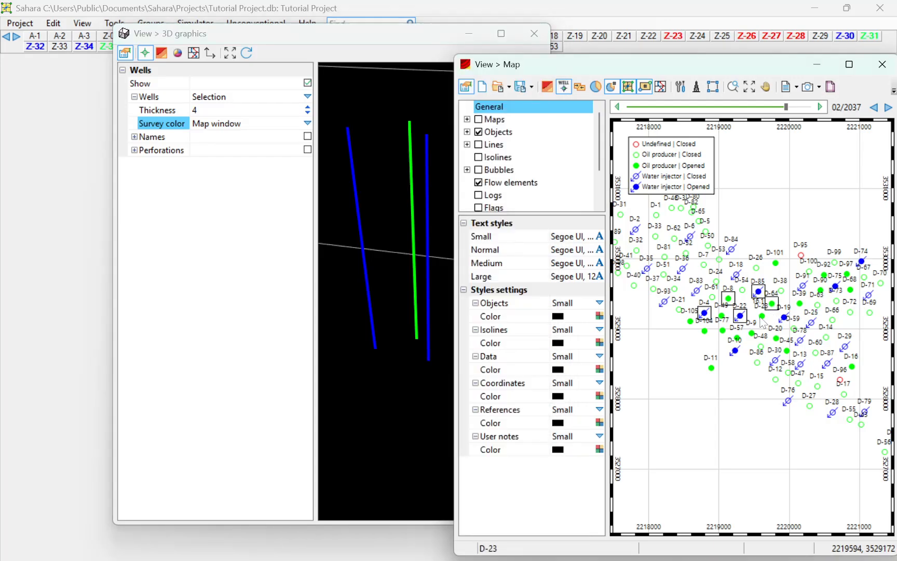
pyautogui.keyDown('ctrl'); pyautogui.click(759, 317); pyautogui.keyUp('ctrl')
pyautogui.click(404, 344)
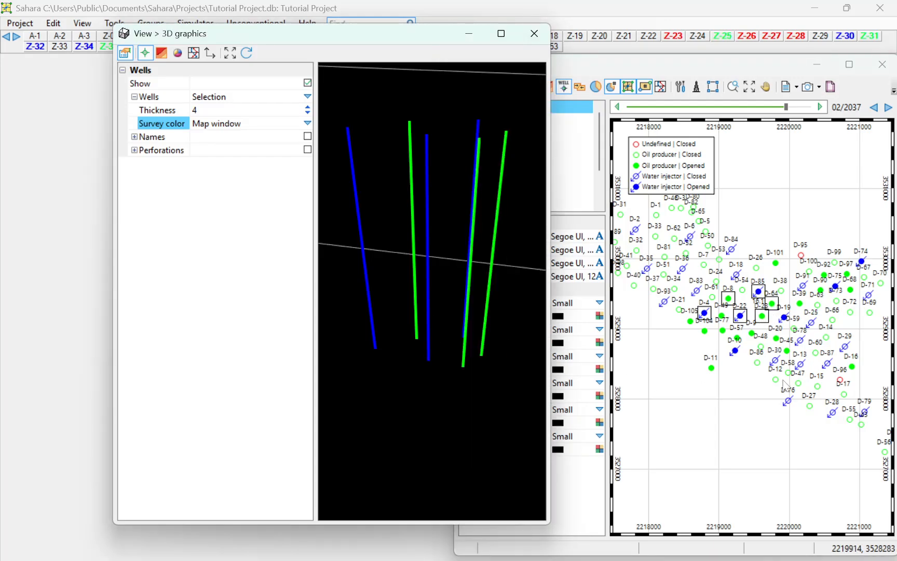
pyautogui.click(663, 71)
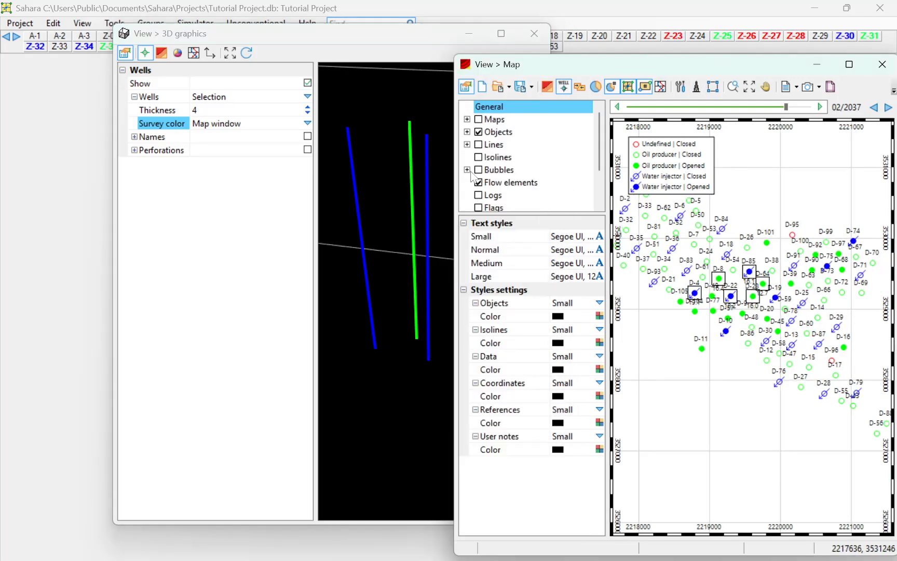
# - Open the map's object symbol settings and set the map date back to 08/2000 with the 3D view alongside
pyautogui.click(492, 132)
pyautogui.click(468, 132)
pyautogui.click(510, 158)
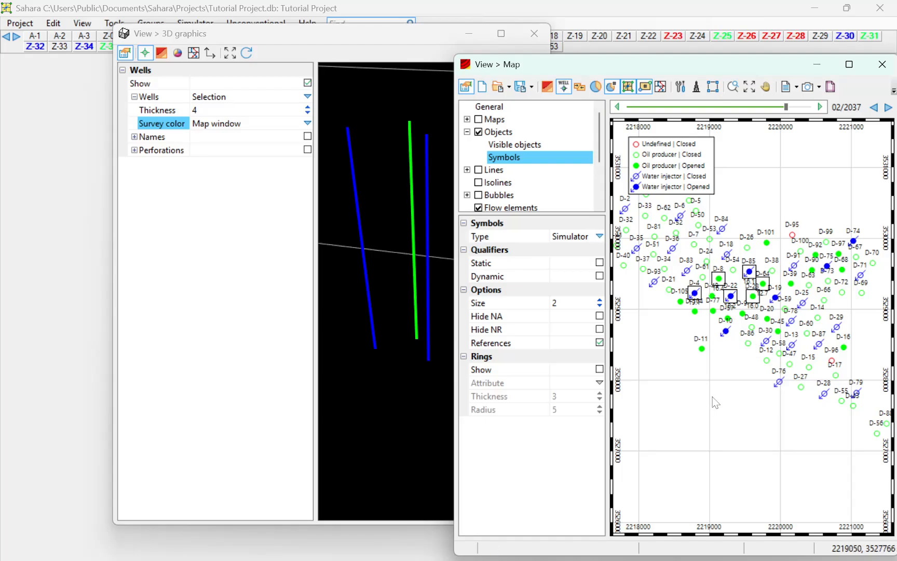
pyautogui.moveTo(396, 38); pyautogui.dragTo(298, 68)
pyautogui.moveTo(786, 107); pyautogui.dragTo(721, 108)
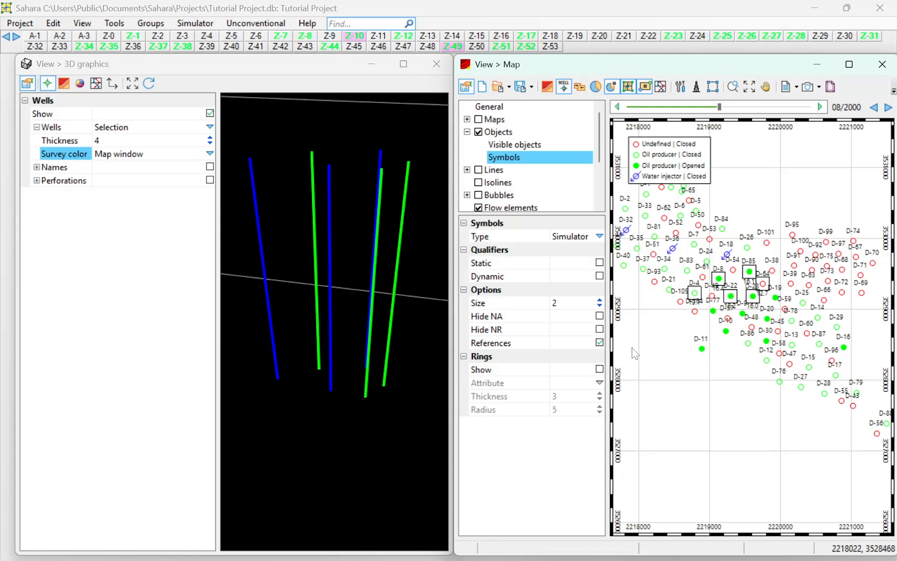
pyautogui.moveTo(366, 287); pyautogui.dragTo(387, 280)
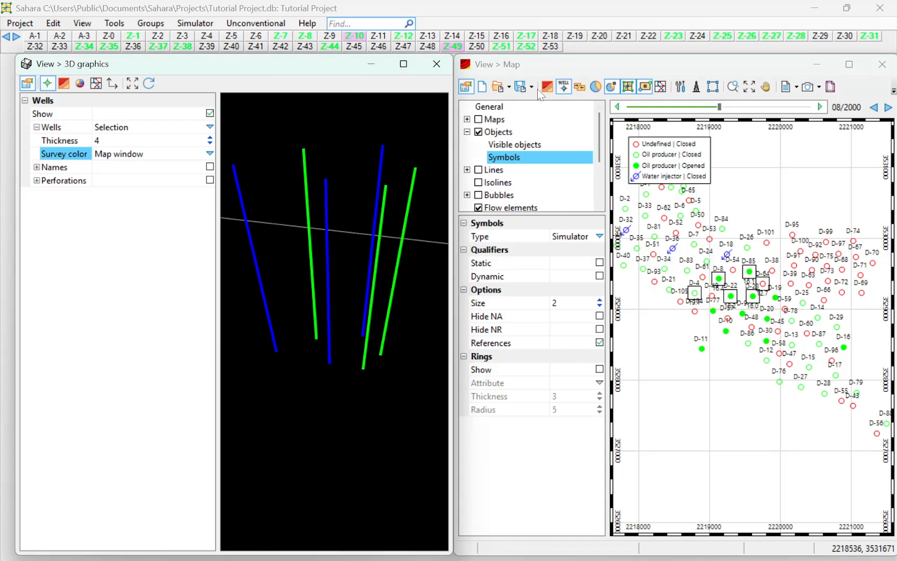
# - Set the survey color of the wells in the 3D view to Layers
pyautogui.moveTo(298, 65); pyautogui.dragTo(422, 80)
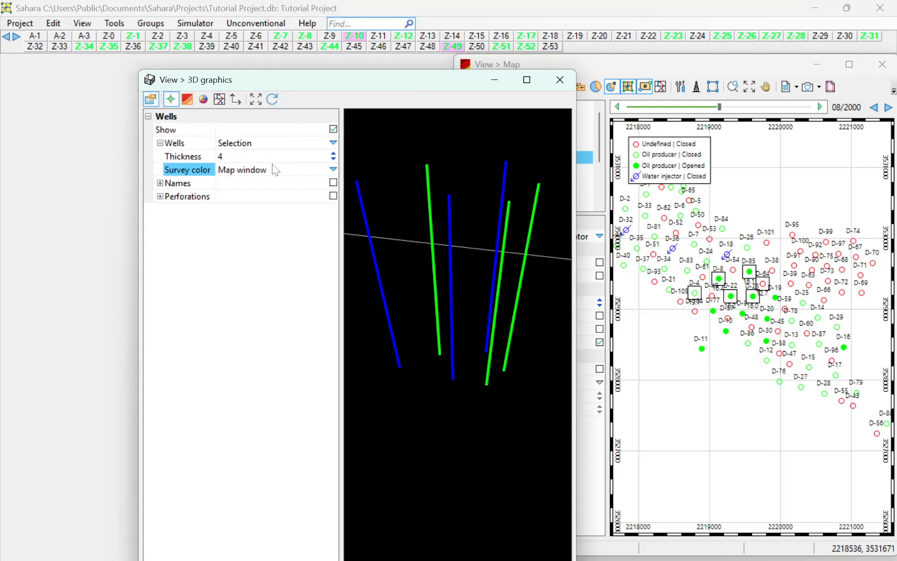
pyautogui.click(332, 169)
pyautogui.click(271, 220)
pyautogui.moveTo(394, 245); pyautogui.dragTo(423, 421)
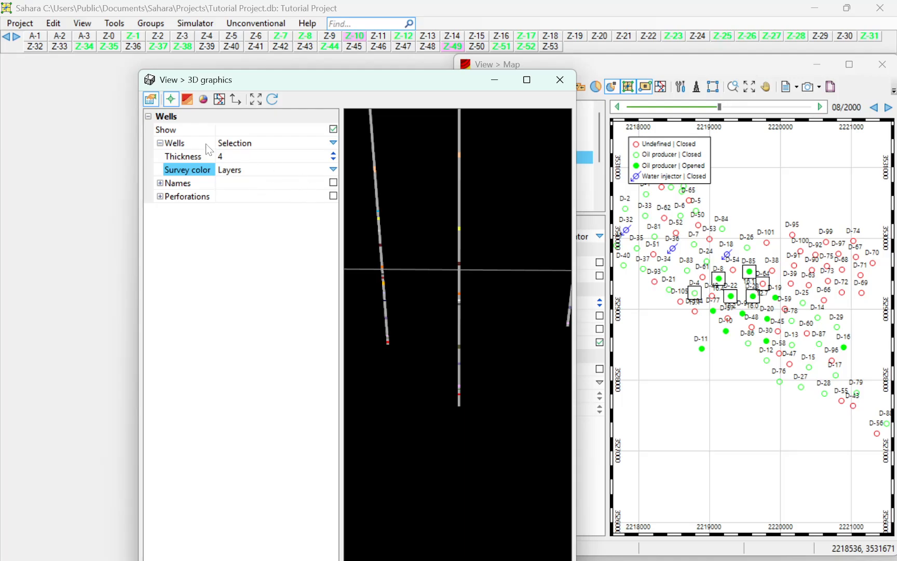
# - Set the well thickness to 9 and inspect the layer bands along the wells in the maximized 3D view
pyautogui.click(333, 153)
pyautogui.click(333, 153)
pyautogui.click(333, 153)
pyautogui.click(333, 153)
pyautogui.click(333, 154)
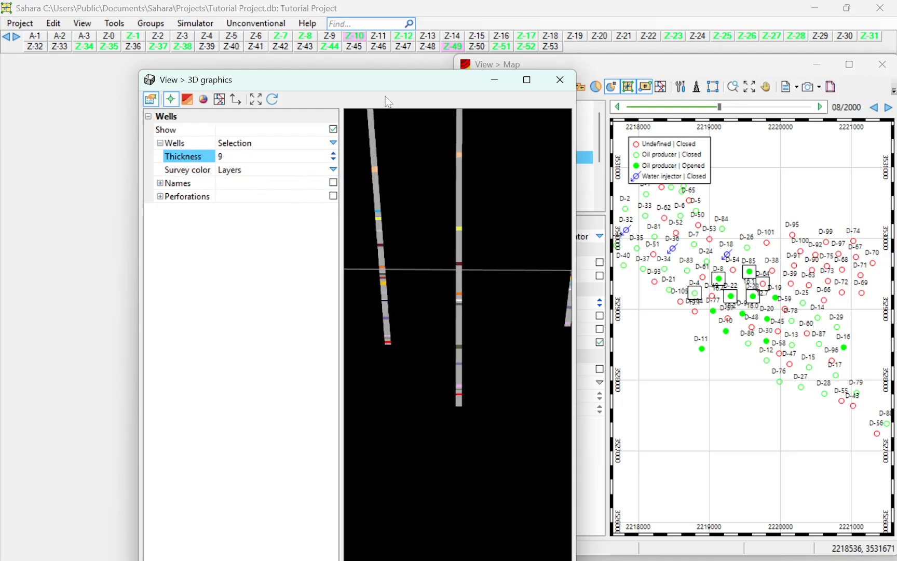
pyautogui.doubleClick(387, 82)
pyautogui.moveTo(542, 299); pyautogui.dragTo(516, 303)
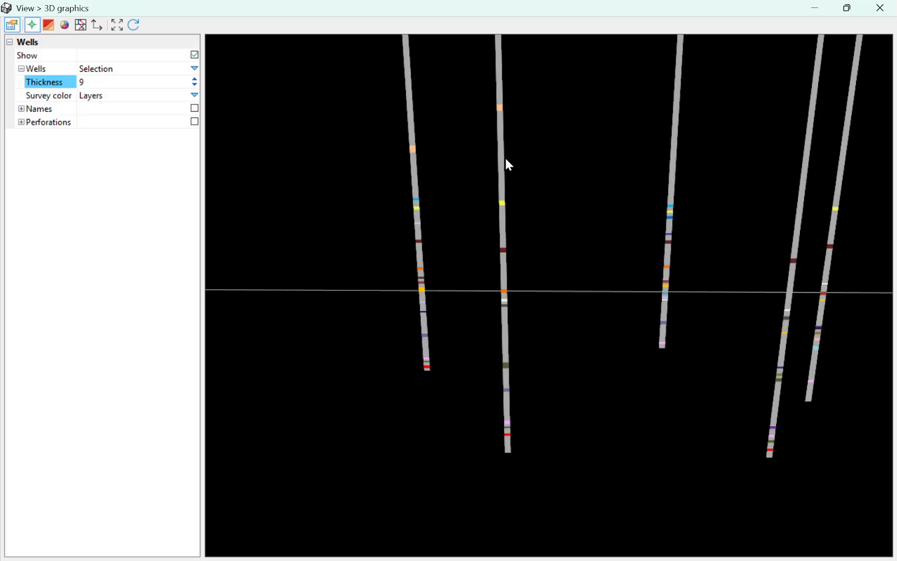
pyautogui.moveTo(466, 138); pyautogui.dragTo(469, 124)
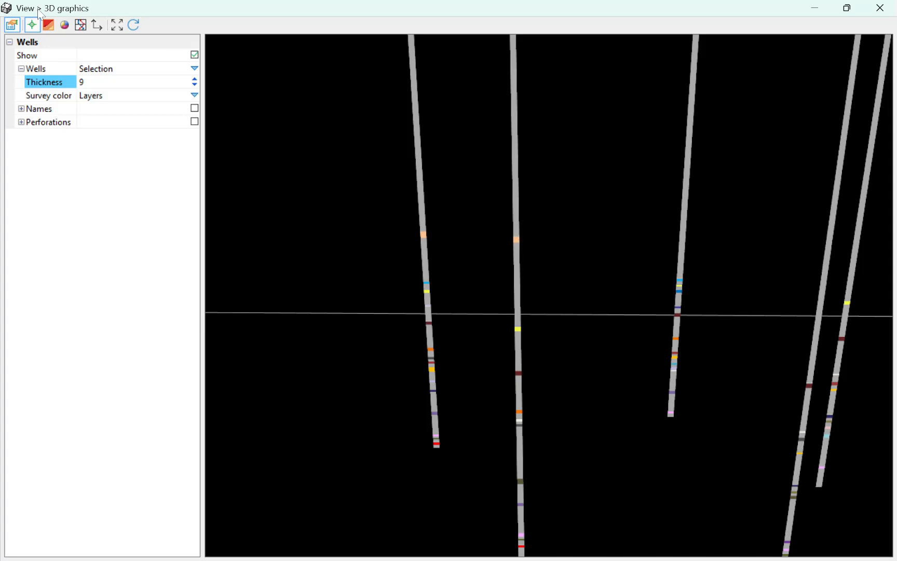
# - Show the structure surface for different selected layers to compare it with the bands on the wells, and hide it again
pyautogui.click(48, 25)
pyautogui.click(195, 55)
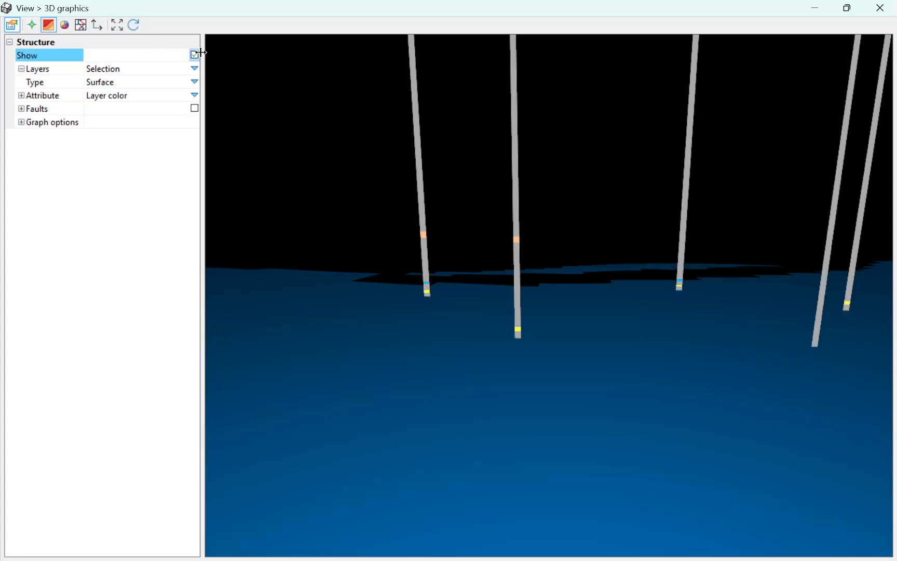
pyautogui.click(196, 56)
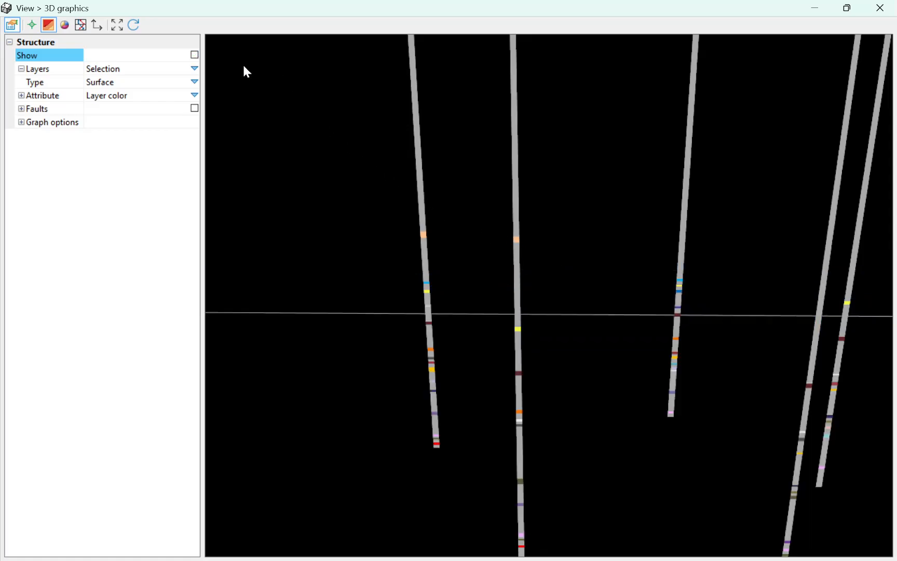
pyautogui.click(195, 55)
pyautogui.doubleClick(226, 13)
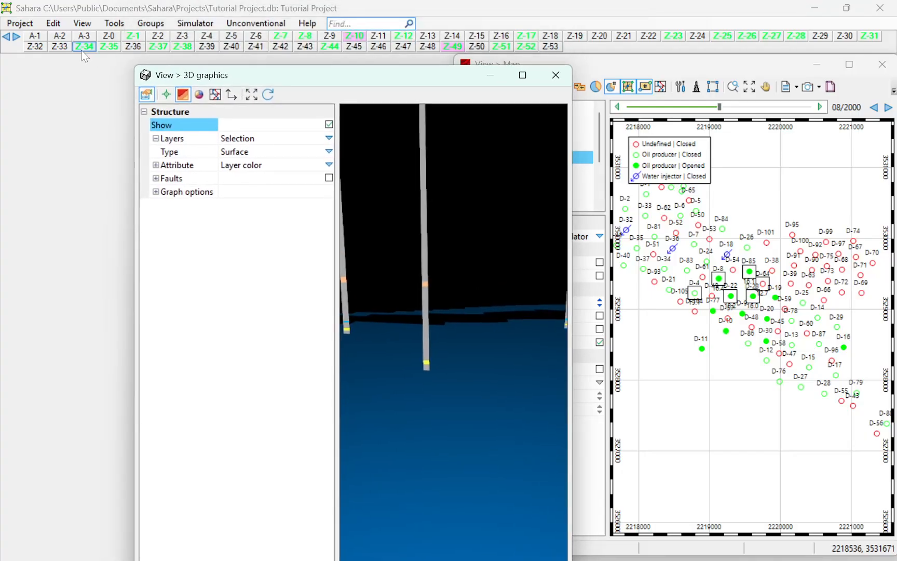
pyautogui.doubleClick(304, 77)
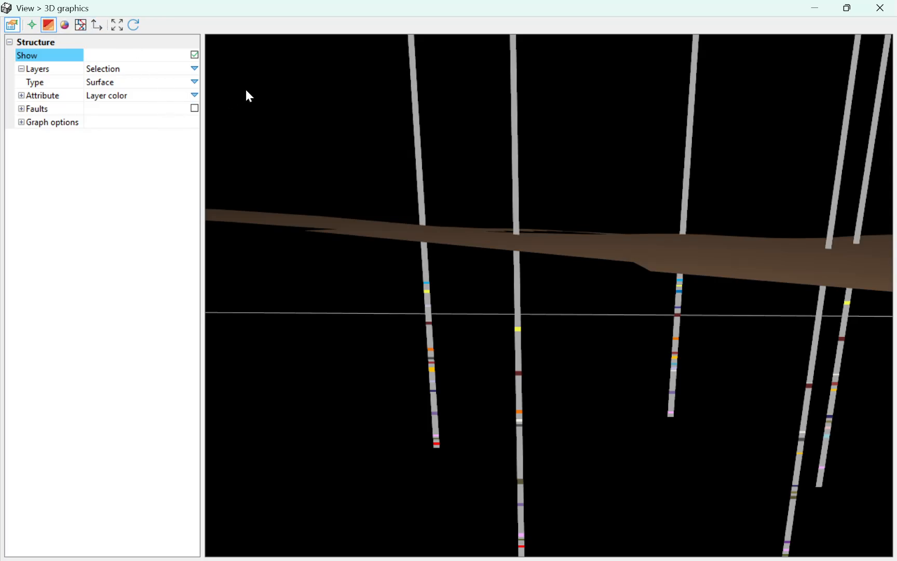
pyautogui.moveTo(394, 193); pyautogui.dragTo(429, 237)
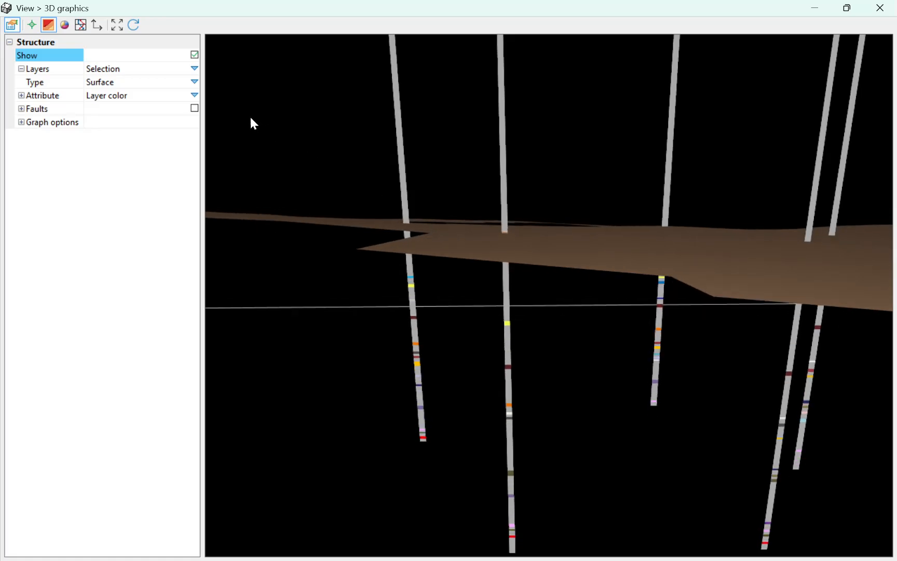
pyautogui.click(194, 55)
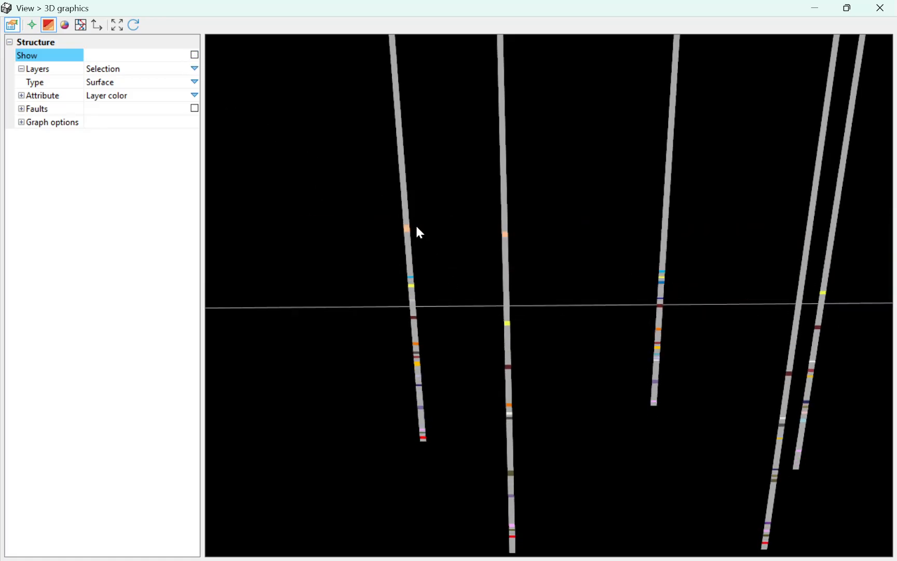
# - Examine the structure graph options, the logs settings and the general settings of the 3D view
pyautogui.moveTo(627, 259)
pyautogui.mouseDown()
pyautogui.moveTo(647, 260)
pyautogui.moveTo(639, 262)
pyautogui.mouseUp()
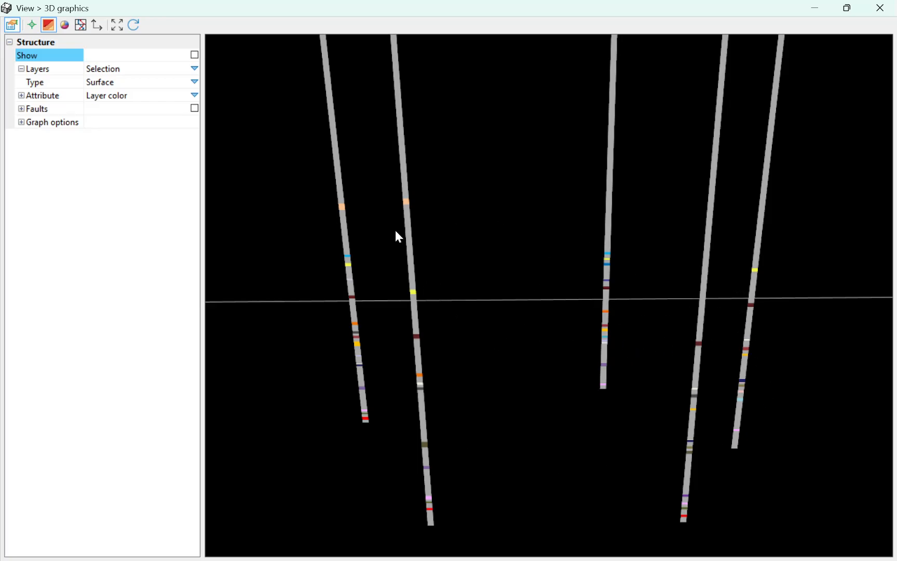
pyautogui.scroll(-8, 442, 242)
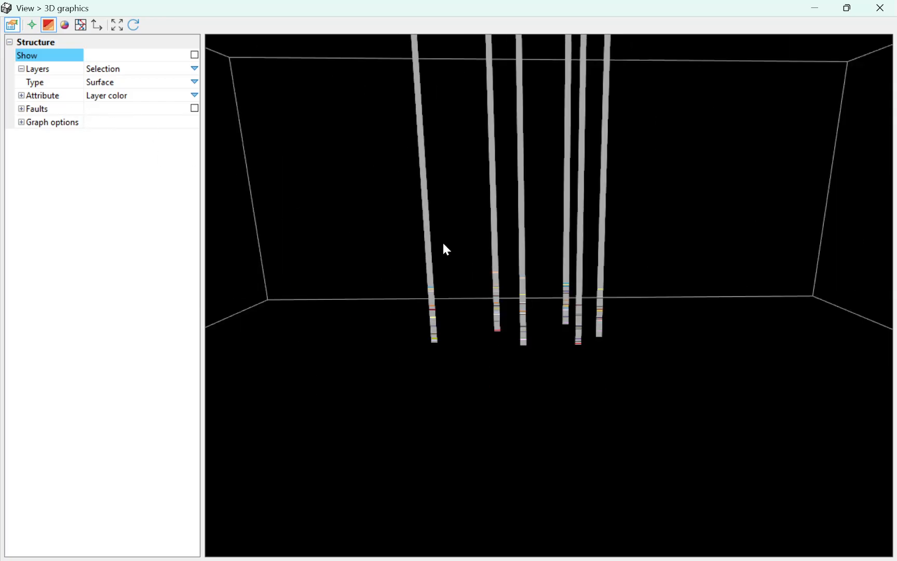
pyautogui.moveTo(443, 243); pyautogui.dragTo(423, 199)
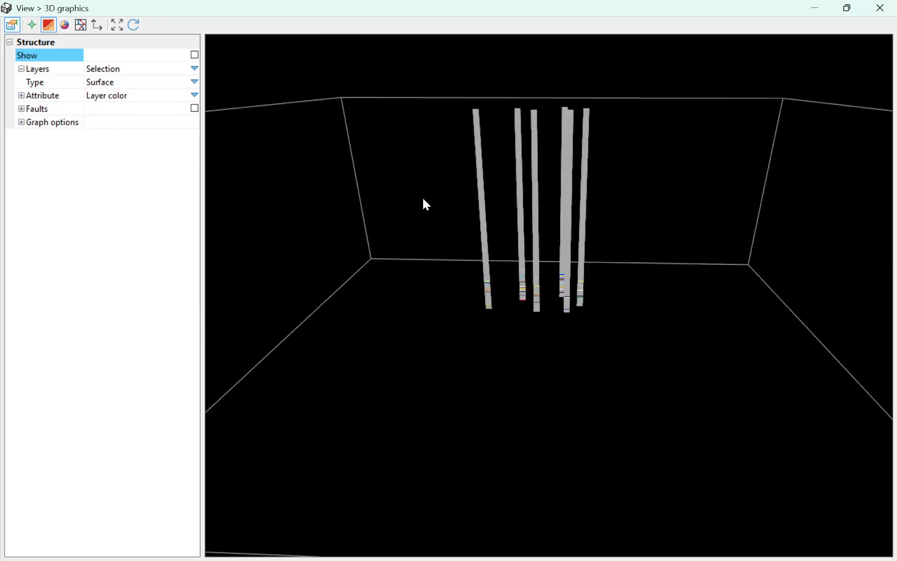
pyautogui.click(194, 108)
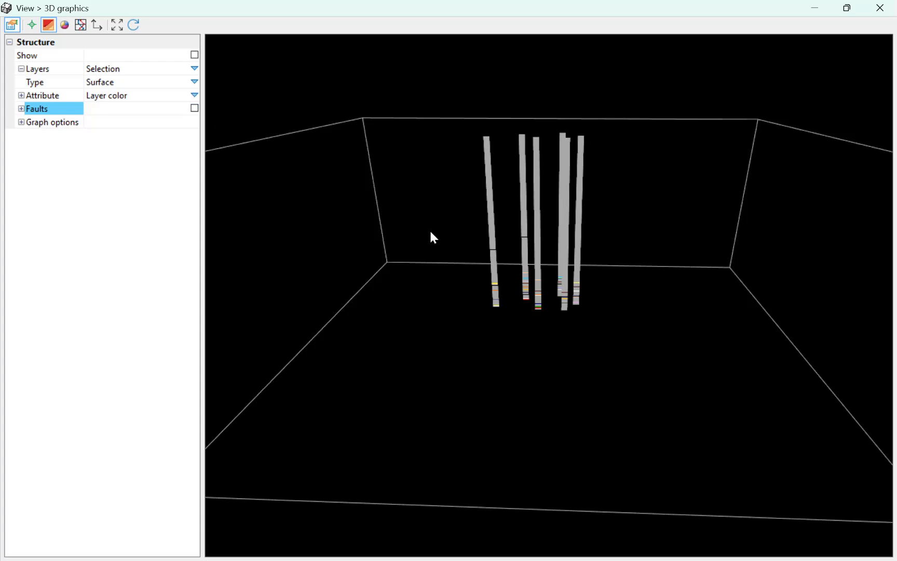
pyautogui.click(20, 122)
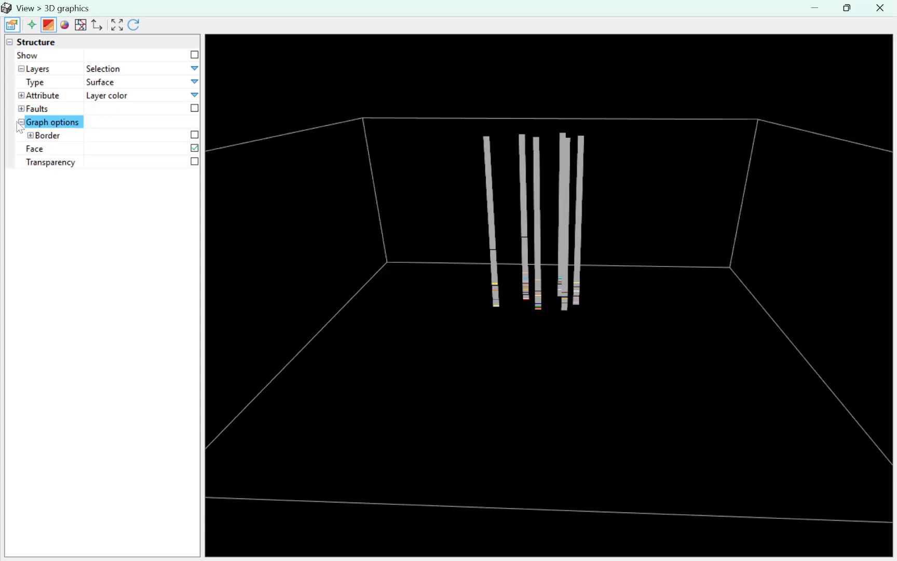
pyautogui.click(21, 122)
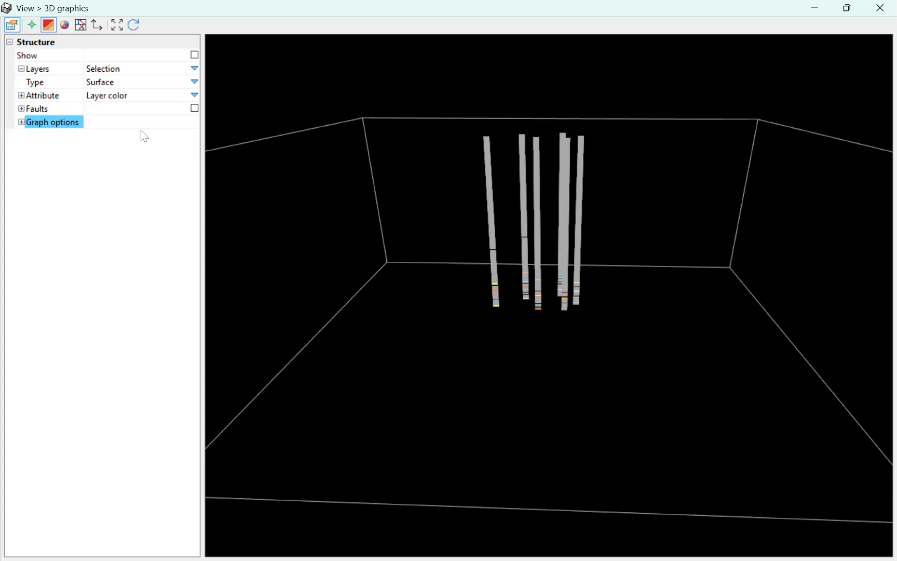
pyautogui.click(83, 27)
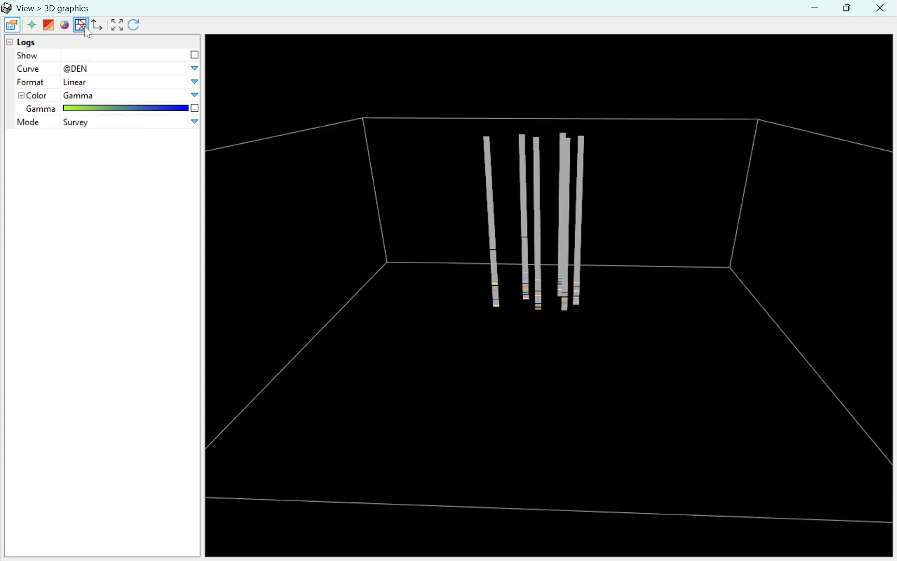
pyautogui.click(99, 29)
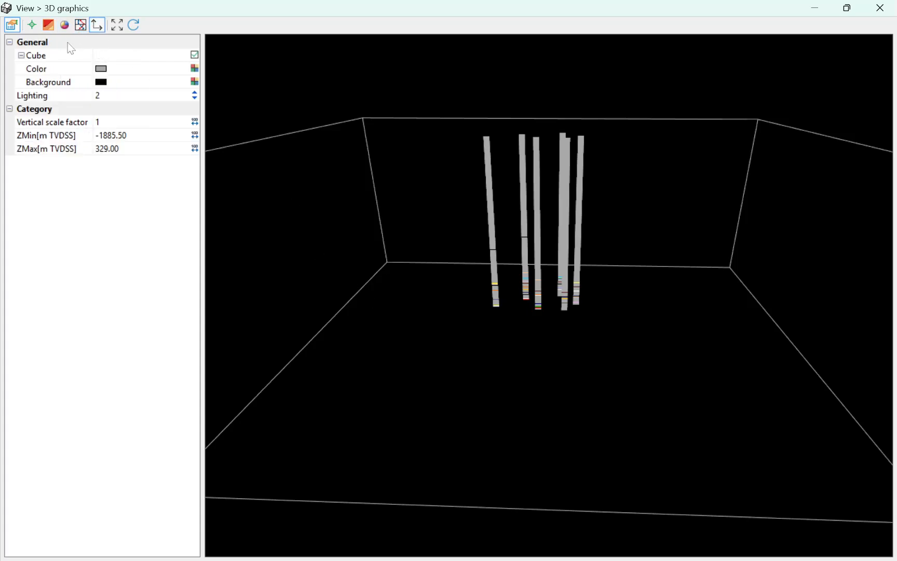
# - Set the text size of the well names to 8
pyautogui.click(32, 25)
pyautogui.click(27, 81)
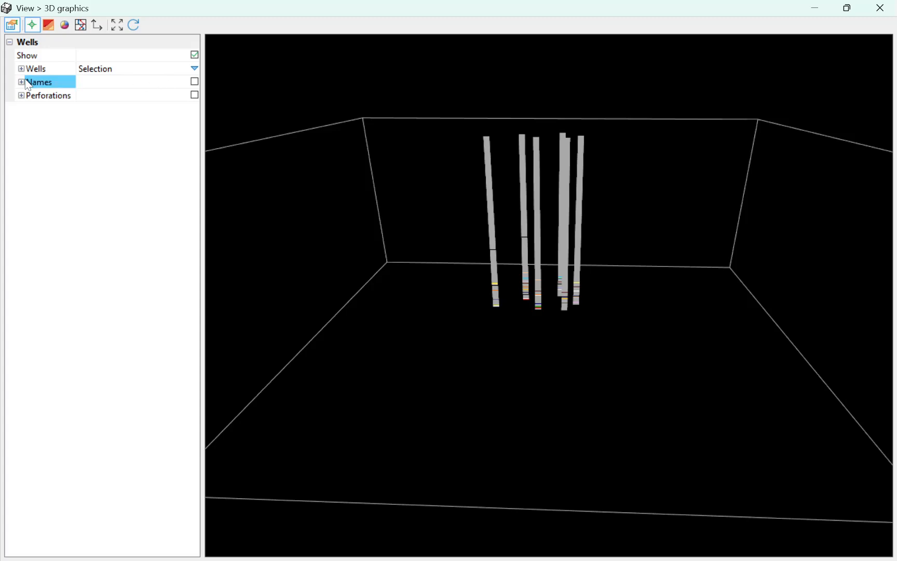
pyautogui.click(21, 82)
pyautogui.click(194, 124)
pyautogui.click(194, 124)
pyautogui.click(195, 124)
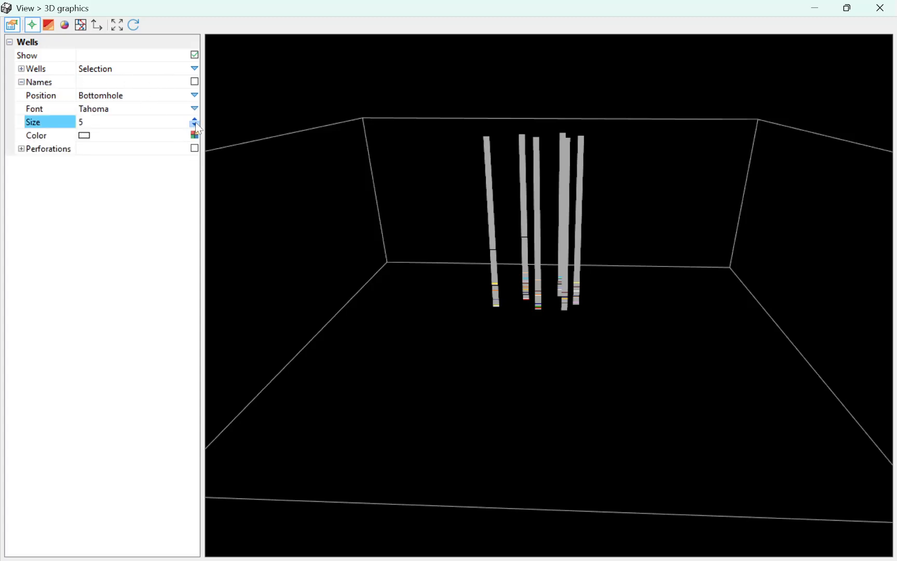
pyautogui.click(195, 124)
pyautogui.click(195, 124)
pyautogui.click(195, 124)
pyautogui.click(195, 123)
pyautogui.click(195, 117)
pyautogui.click(195, 118)
pyautogui.click(195, 117)
pyautogui.click(195, 117)
pyautogui.click(196, 118)
pyautogui.click(195, 118)
pyautogui.click(195, 117)
# - Set the well thickness to 2
pyautogui.click(21, 68)
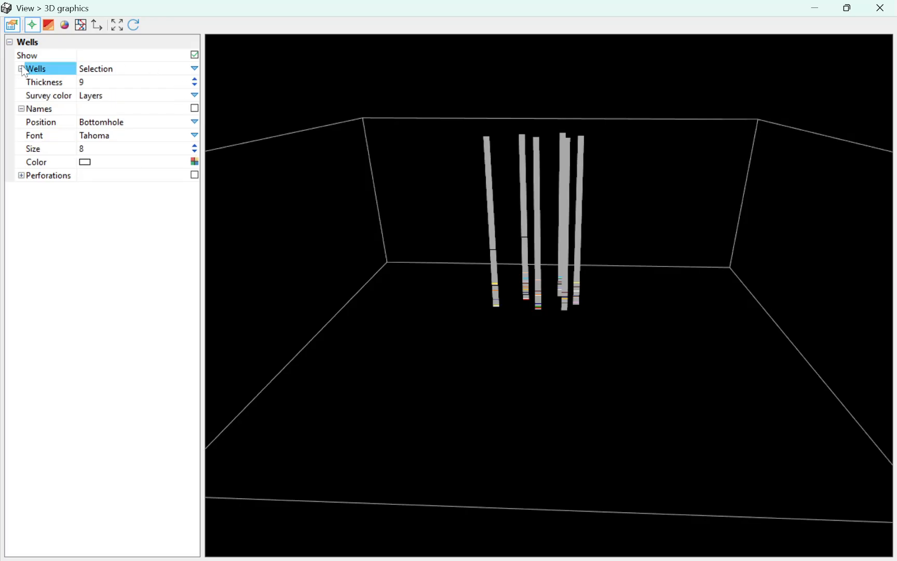
pyautogui.click(195, 81)
pyautogui.click(194, 85)
pyautogui.click(195, 85)
pyautogui.click(194, 85)
pyautogui.click(194, 85)
pyautogui.moveTo(336, 178); pyautogui.dragTo(451, 144)
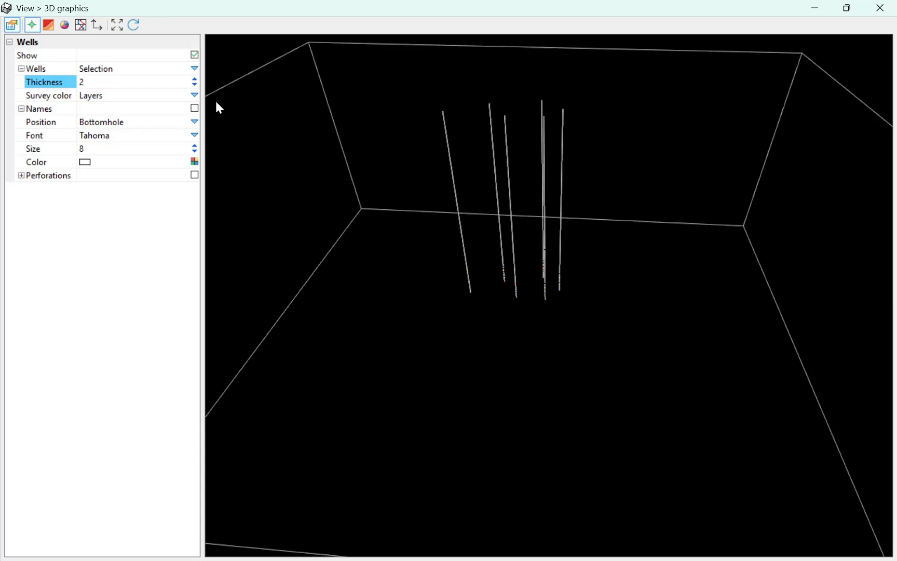
# - Reset the camera and view the wells and their cube at an angle from above with the general settings open
pyautogui.click(117, 24)
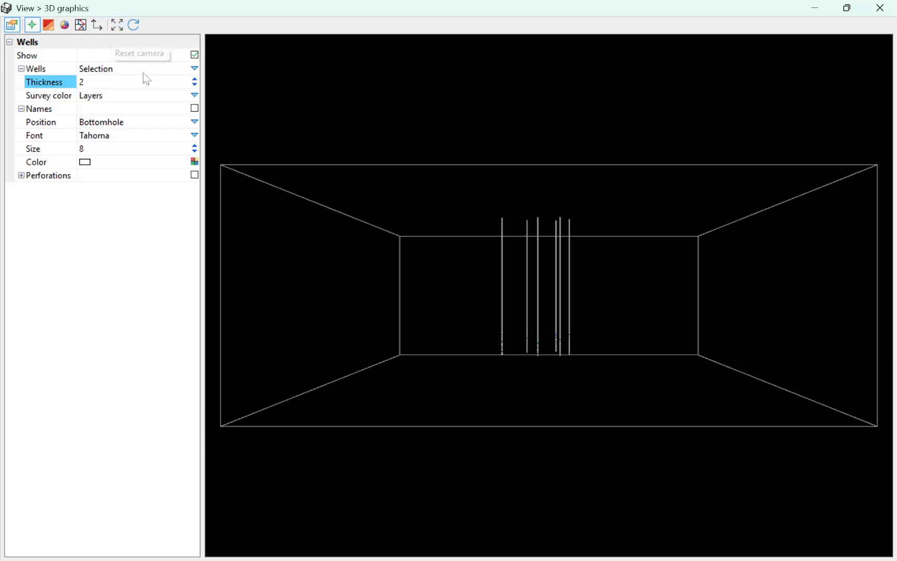
pyautogui.click(97, 24)
pyautogui.moveTo(418, 333); pyautogui.dragTo(382, 221)
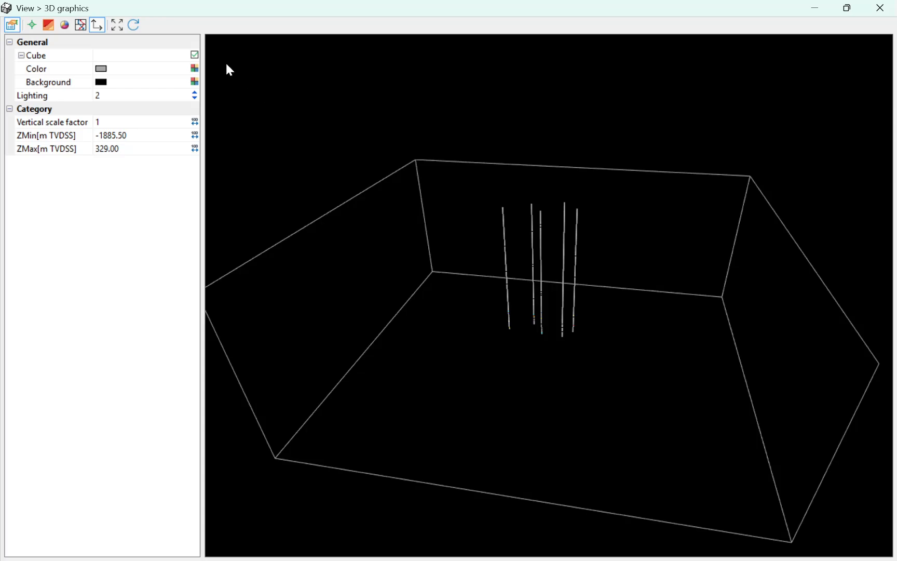
pyautogui.moveTo(279, 131); pyautogui.dragTo(514, 305)
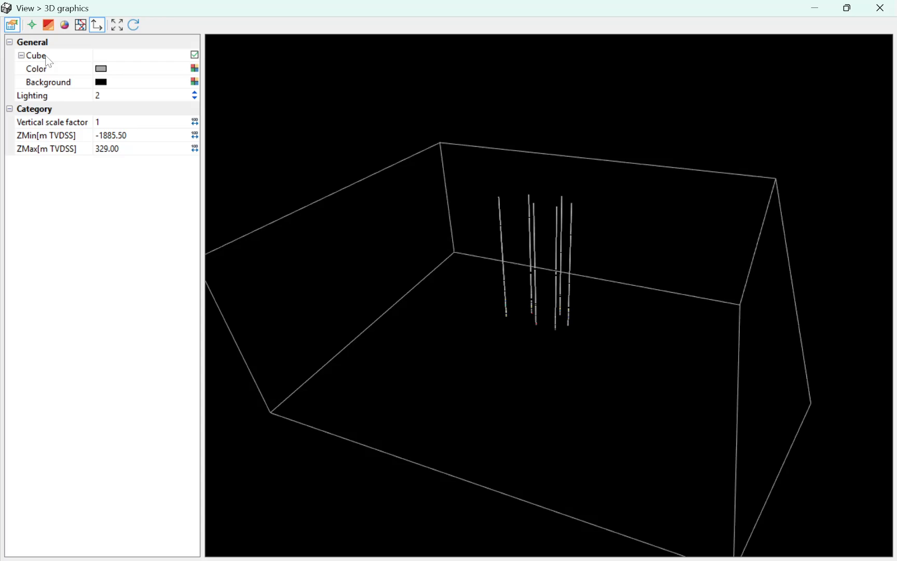
# - Try the Well survey color on the wells, and set it to Single with green as the color
pyautogui.click(32, 25)
pyautogui.doubleClick(37, 69)
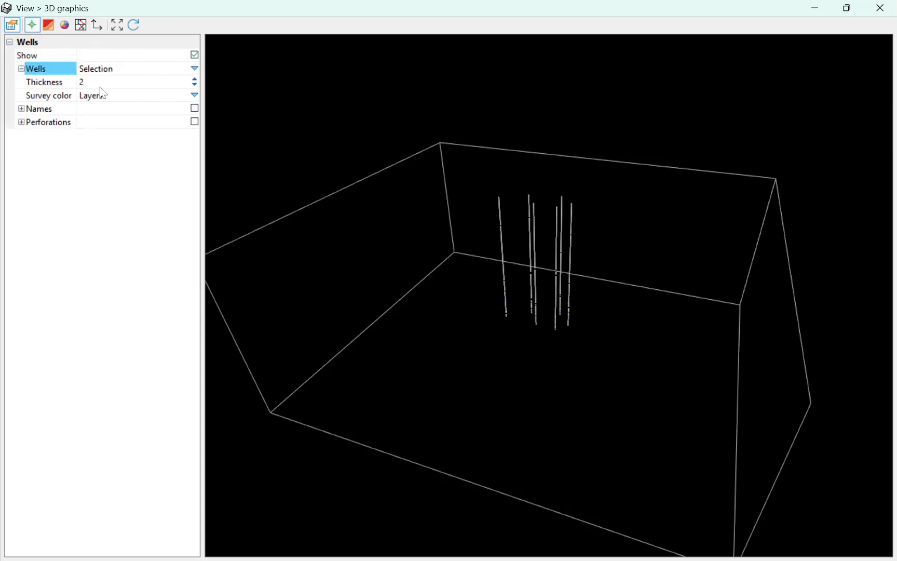
pyautogui.click(194, 95)
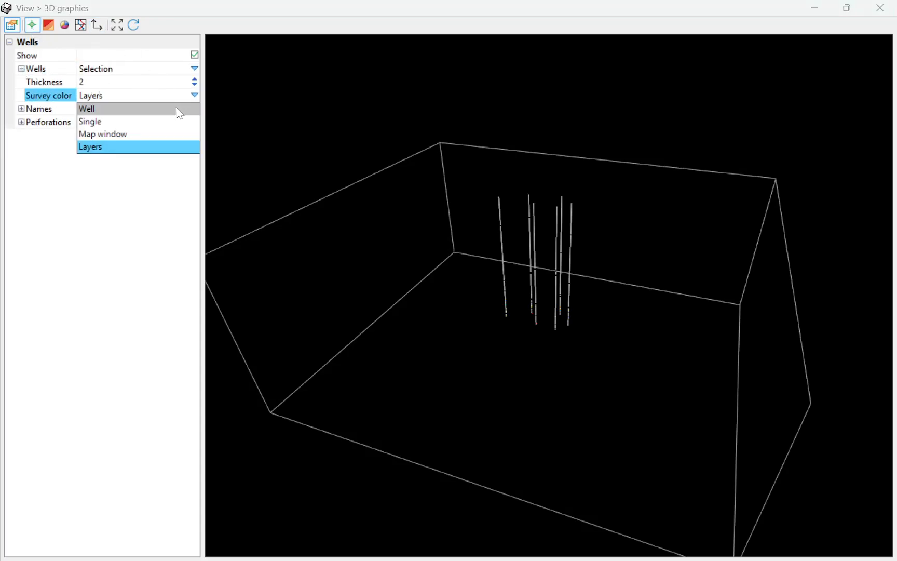
pyautogui.click(176, 108)
pyautogui.click(195, 96)
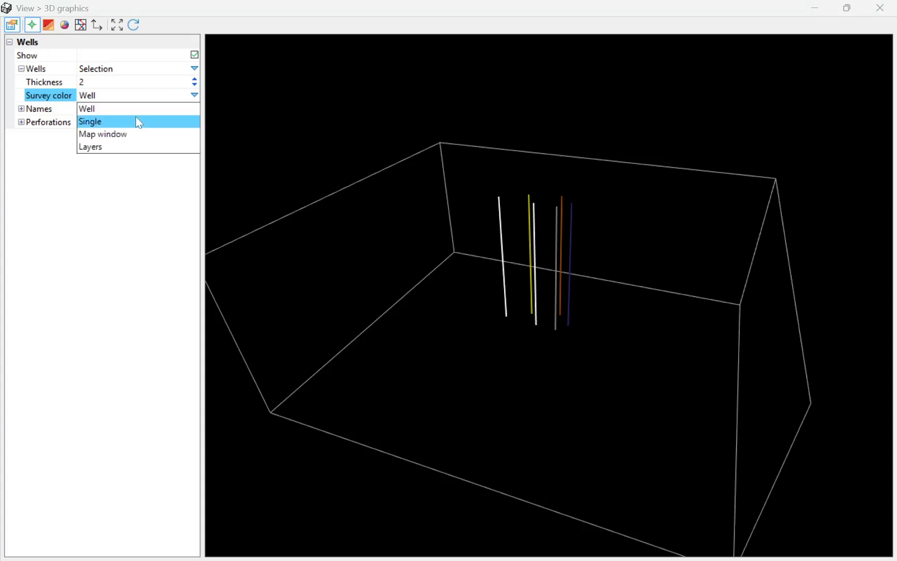
pyautogui.click(136, 117)
pyautogui.click(195, 108)
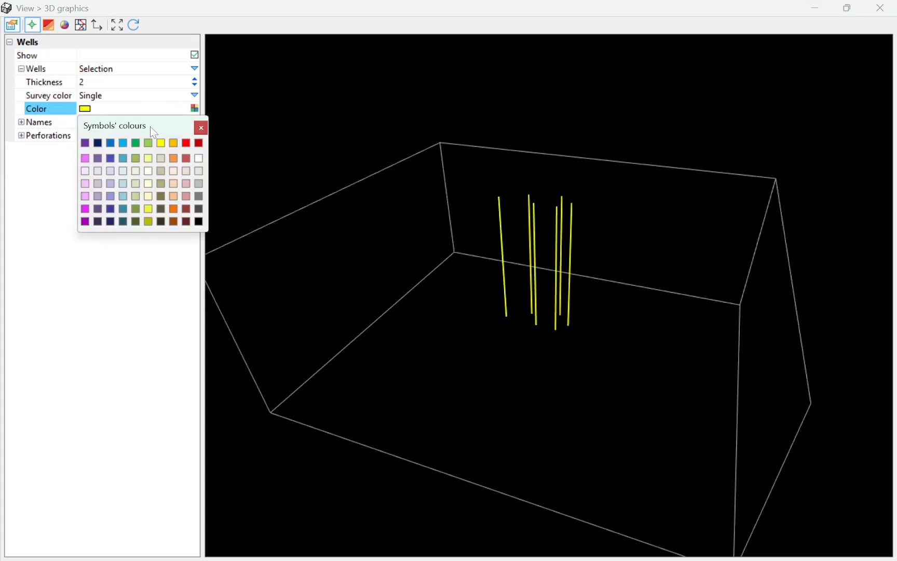
pyautogui.click(142, 142)
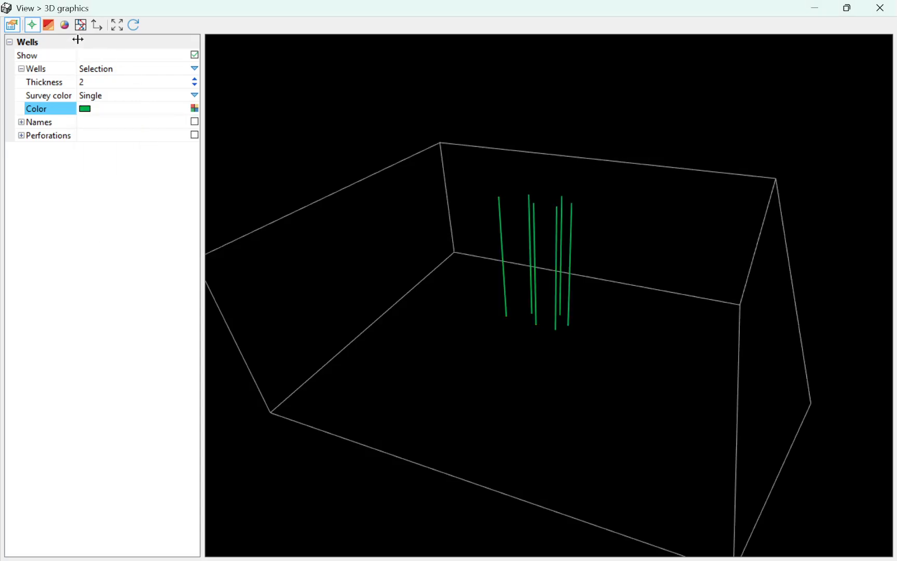
# - Hide the cube around the wells in the general settings, and show it again
pyautogui.click(98, 26)
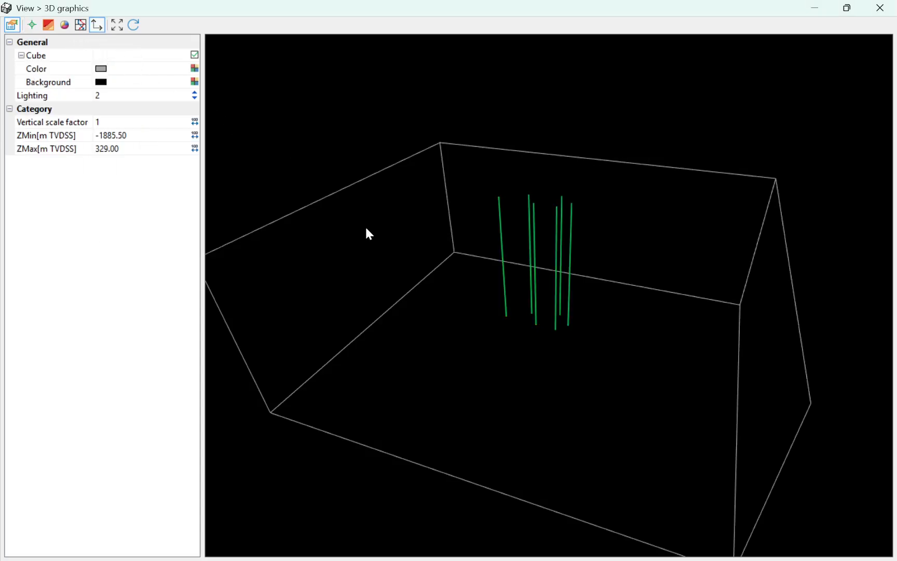
pyautogui.moveTo(365, 225); pyautogui.dragTo(382, 241)
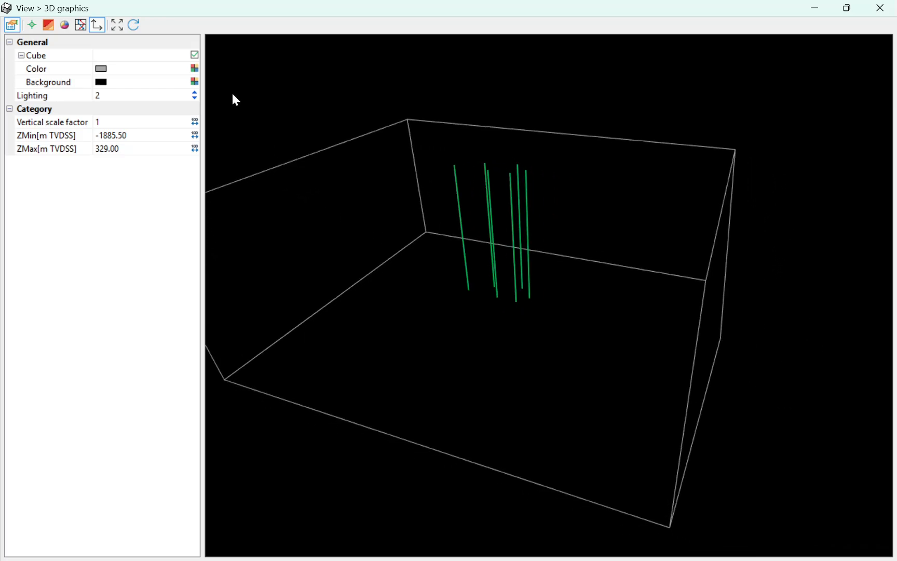
pyautogui.click(195, 55)
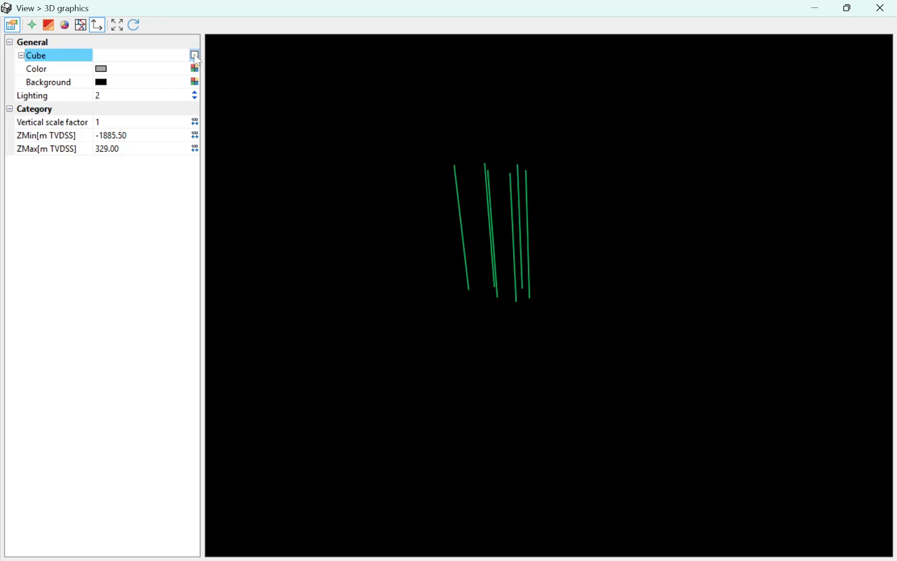
pyautogui.click(195, 55)
# - Try orange as the color of the cube, and set it to white
pyautogui.click(195, 68)
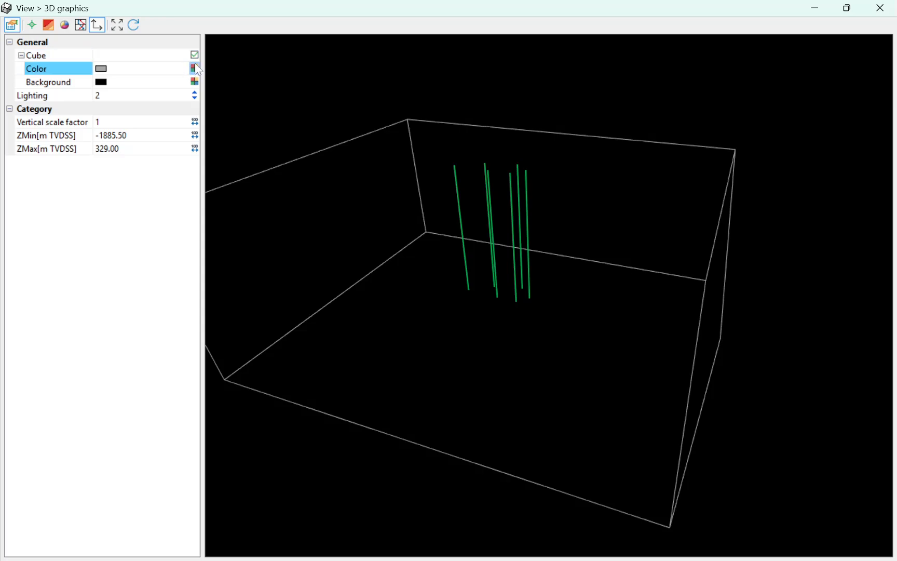
pyautogui.click(192, 102)
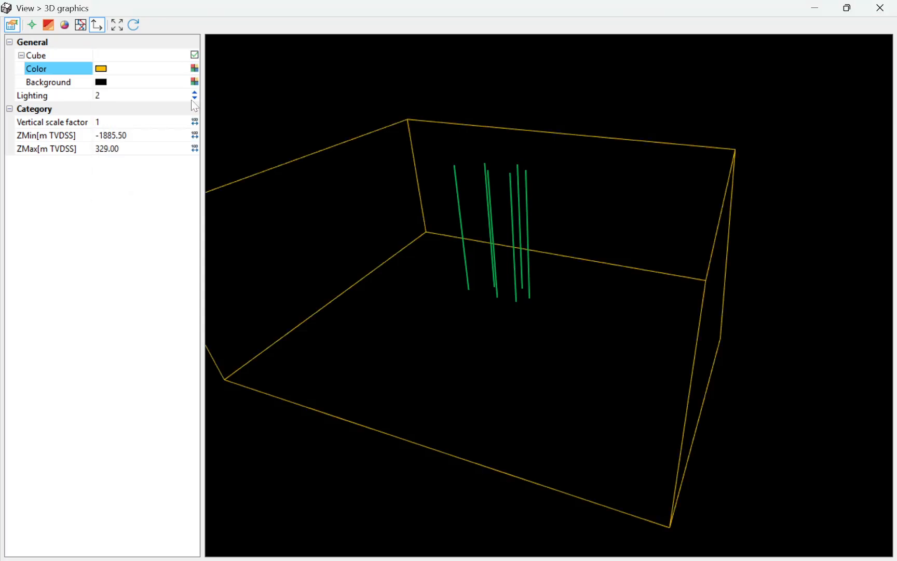
pyautogui.click(194, 68)
pyautogui.click(215, 118)
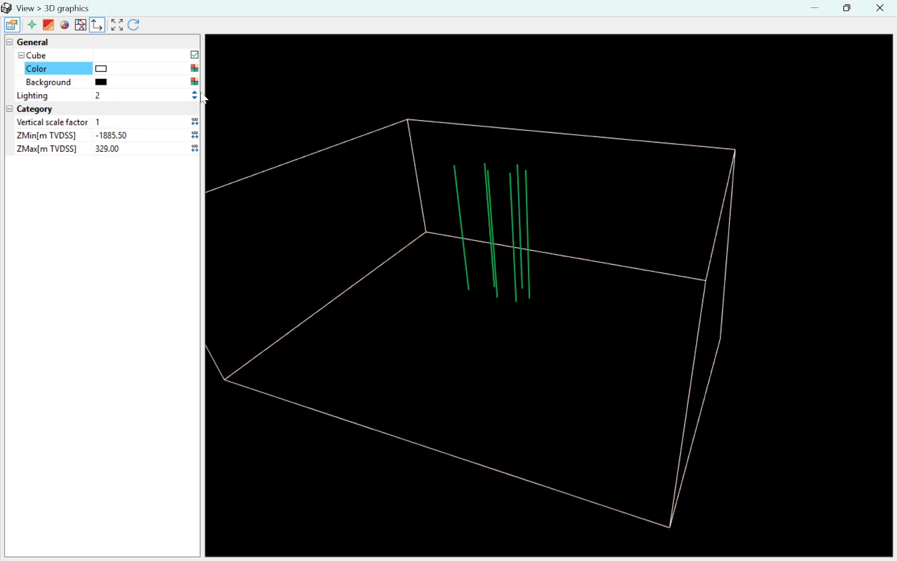
# - Try light blue as the background of the 3D view, and set it back to black
pyautogui.click(194, 82)
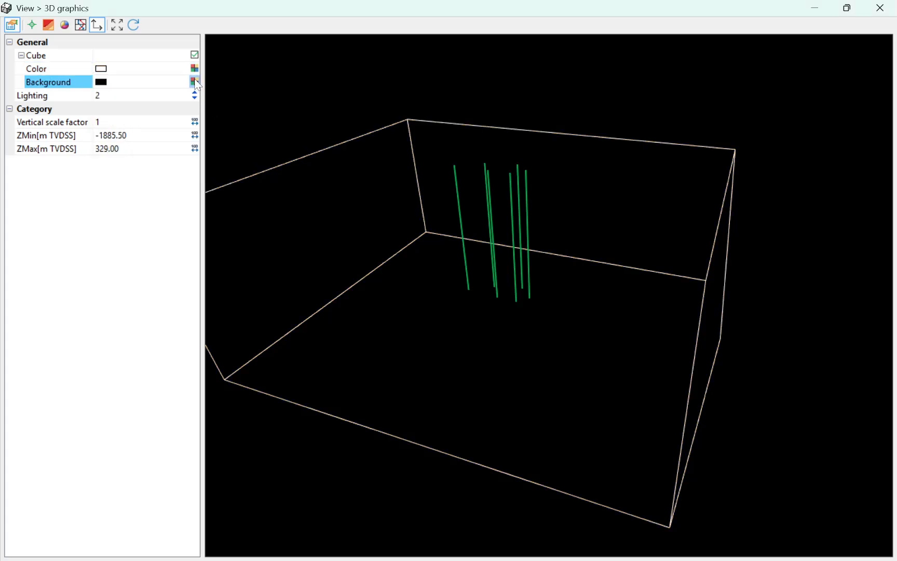
pyautogui.click(140, 116)
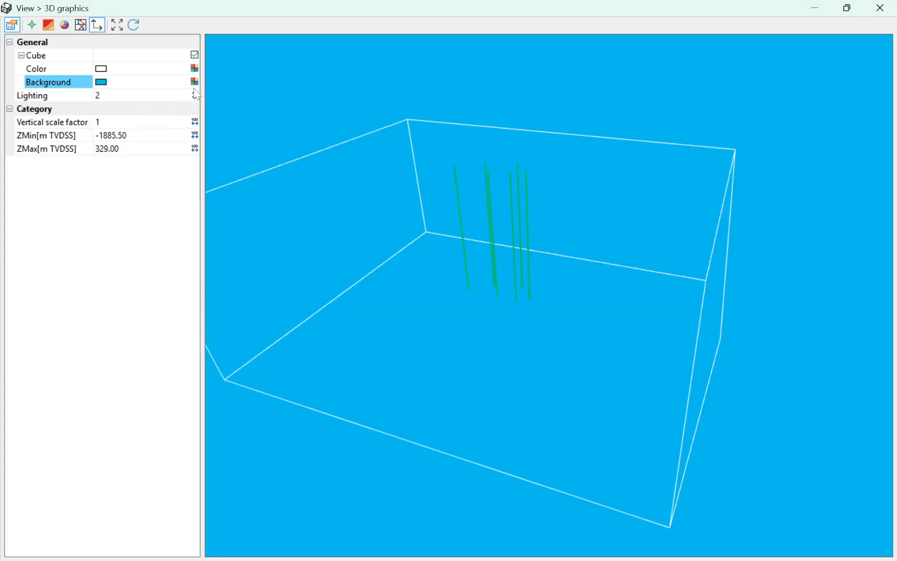
pyautogui.click(194, 82)
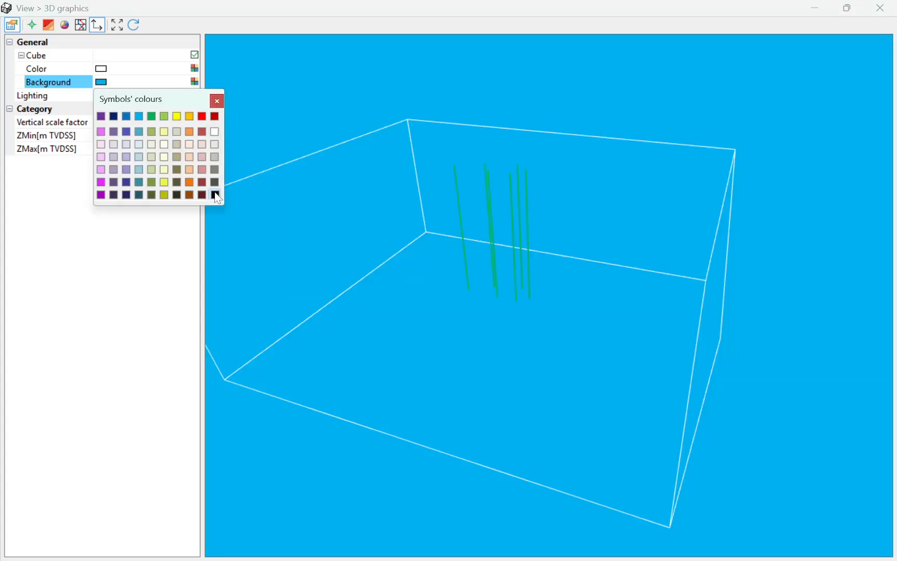
pyautogui.click(215, 195)
# - Try a higher lighting level for the 3D scene
pyautogui.click(195, 93)
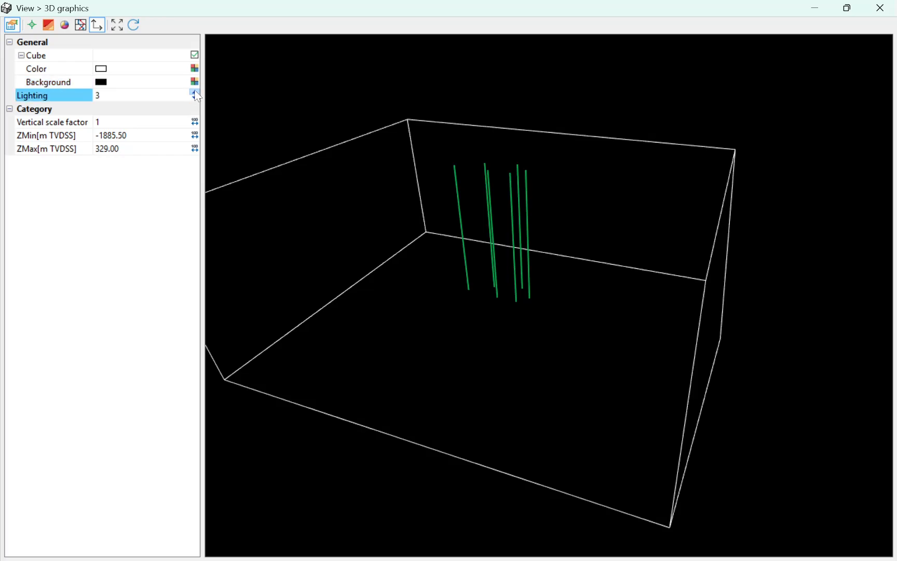
pyautogui.click(195, 92)
pyautogui.click(195, 93)
pyautogui.click(195, 92)
pyautogui.click(195, 92)
pyautogui.click(194, 92)
pyautogui.click(194, 93)
pyautogui.click(195, 93)
pyautogui.click(195, 99)
pyautogui.click(195, 98)
# - Display the NpHWT variable as bubbles on the wells and view them up close
pyautogui.click(64, 24)
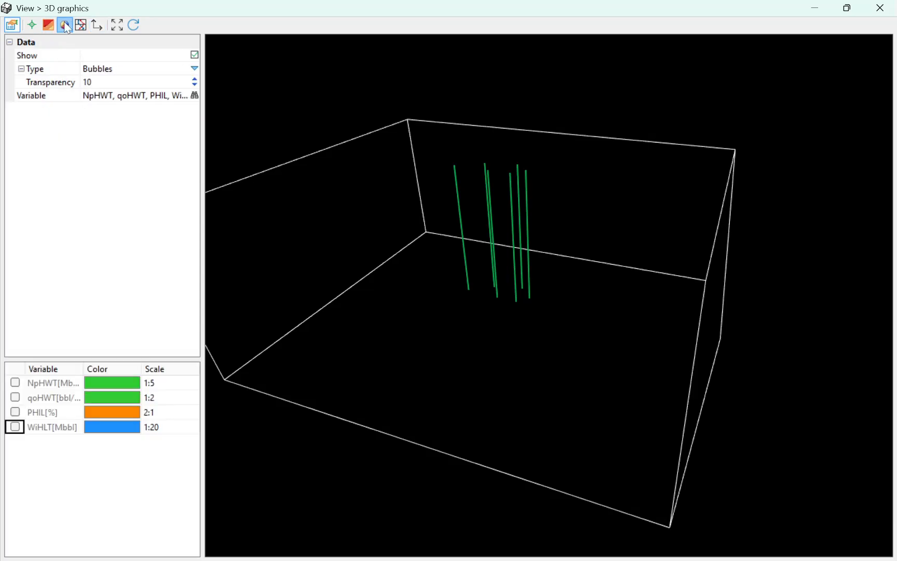
pyautogui.click(15, 383)
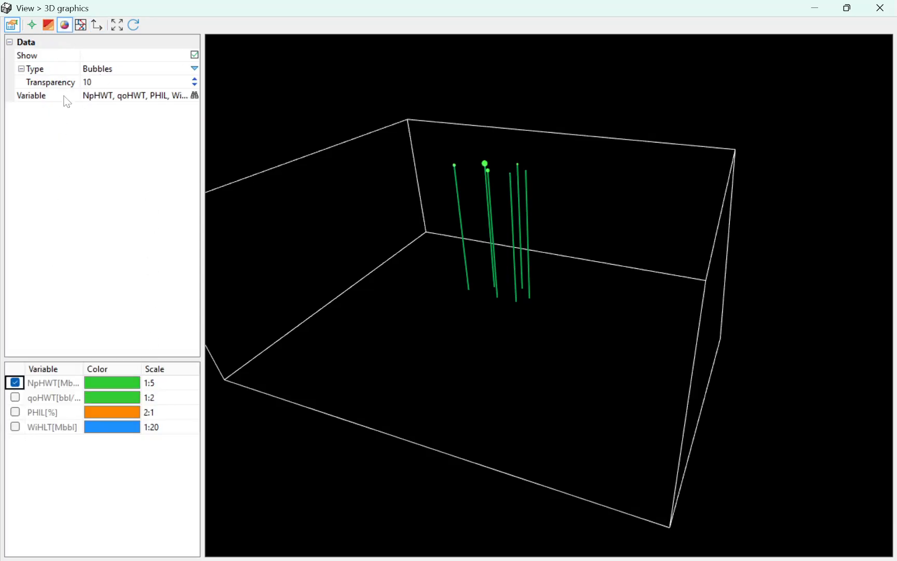
pyautogui.moveTo(315, 110); pyautogui.dragTo(304, 92)
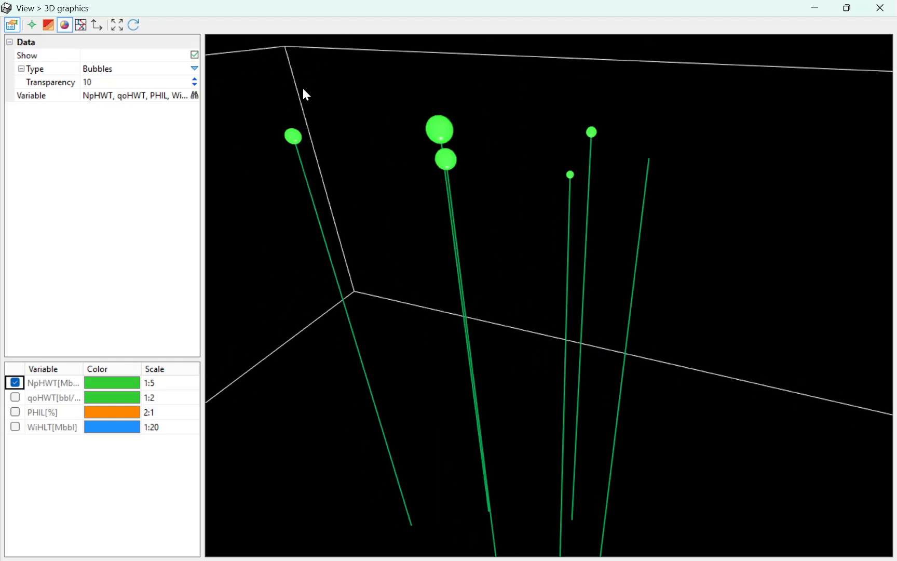
# - Lower the lighting level of the scene to 2
pyautogui.click(102, 27)
pyautogui.click(194, 97)
pyautogui.click(195, 97)
pyautogui.click(194, 98)
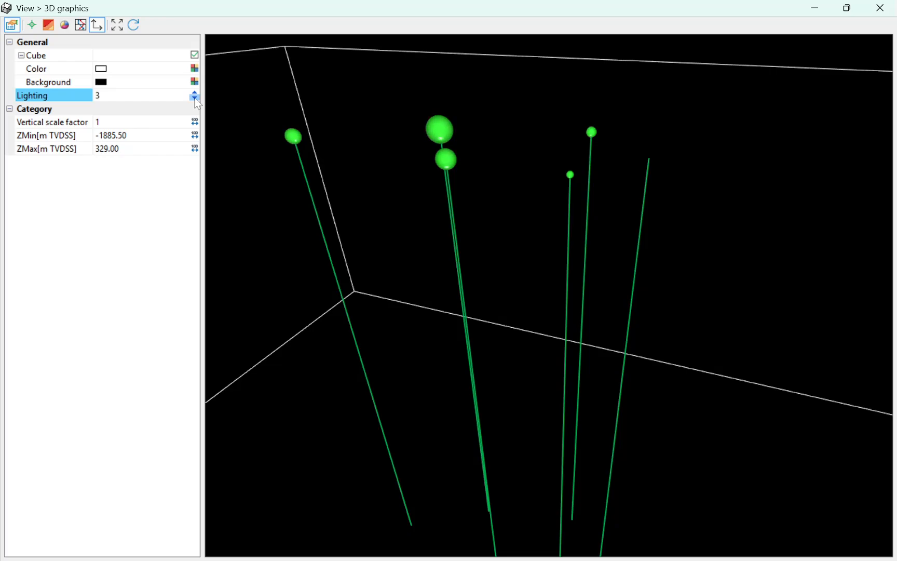
pyautogui.click(195, 97)
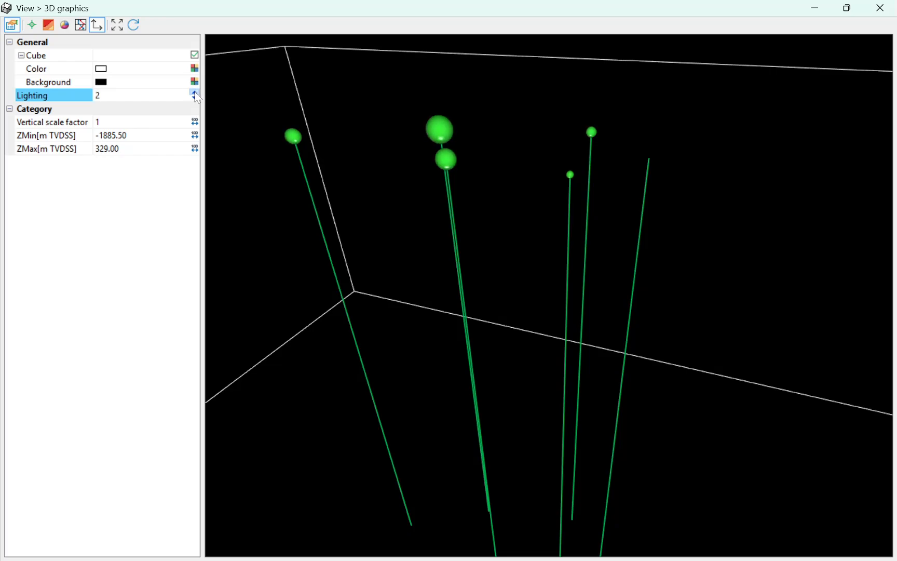
# - Raise the lighting level to 10 to compare the bubbles' shading, and return it to 2
pyautogui.click(195, 92)
pyautogui.click(195, 93)
pyautogui.click(194, 92)
pyautogui.click(195, 93)
pyautogui.click(195, 92)
pyautogui.click(195, 93)
pyautogui.click(195, 92)
pyautogui.click(195, 92)
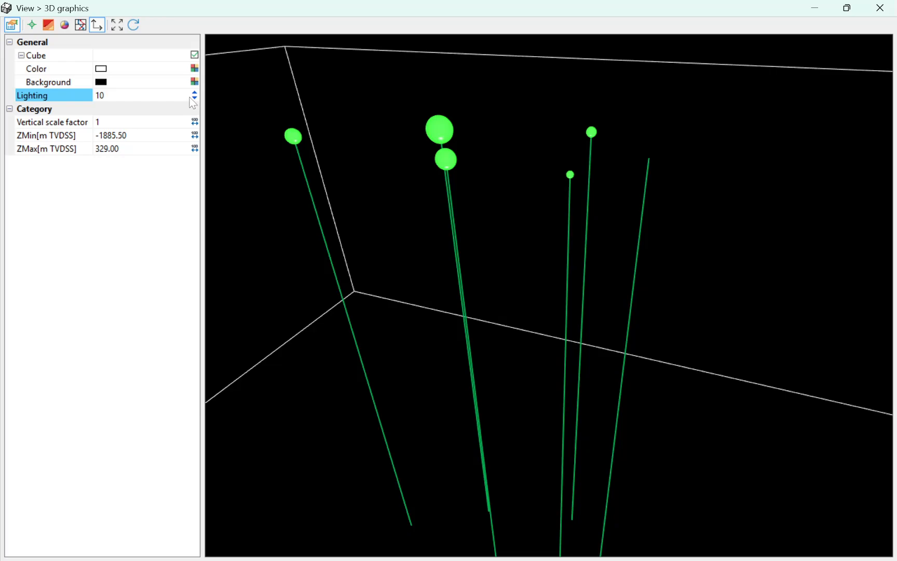
pyautogui.click(195, 97)
pyautogui.click(194, 92)
pyautogui.click(195, 98)
pyautogui.click(194, 97)
pyautogui.click(195, 97)
pyautogui.click(195, 97)
pyautogui.click(195, 98)
pyautogui.click(195, 98)
pyautogui.click(195, 98)
pyautogui.click(194, 97)
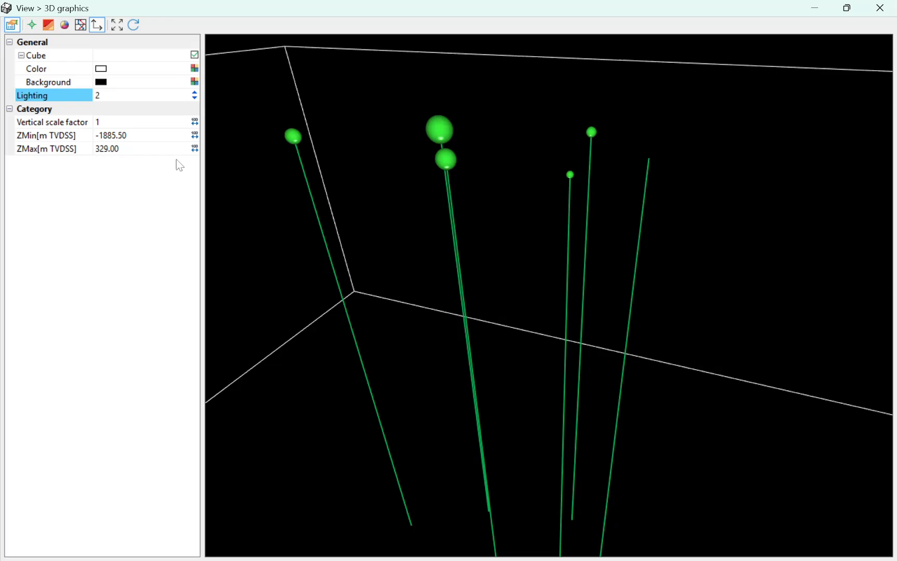
# - Try a vertical scale factor of 16 on the wells and cube, and set it back to 1
pyautogui.scroll(-5, 352, 282)
pyautogui.moveTo(382, 327); pyautogui.dragTo(319, 290)
pyautogui.click(195, 121)
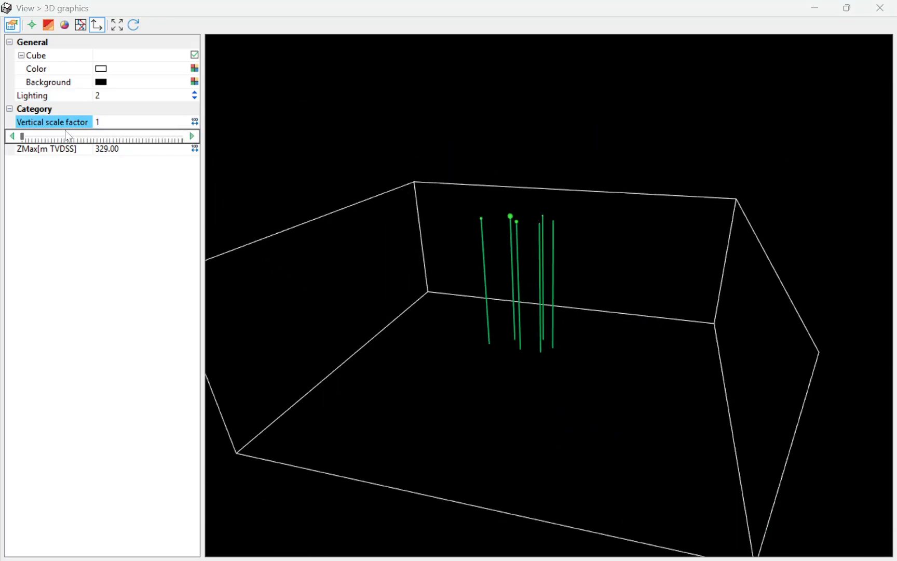
pyautogui.moveTo(22, 137); pyautogui.dragTo(46, 138)
pyautogui.moveTo(346, 218); pyautogui.dragTo(416, 269)
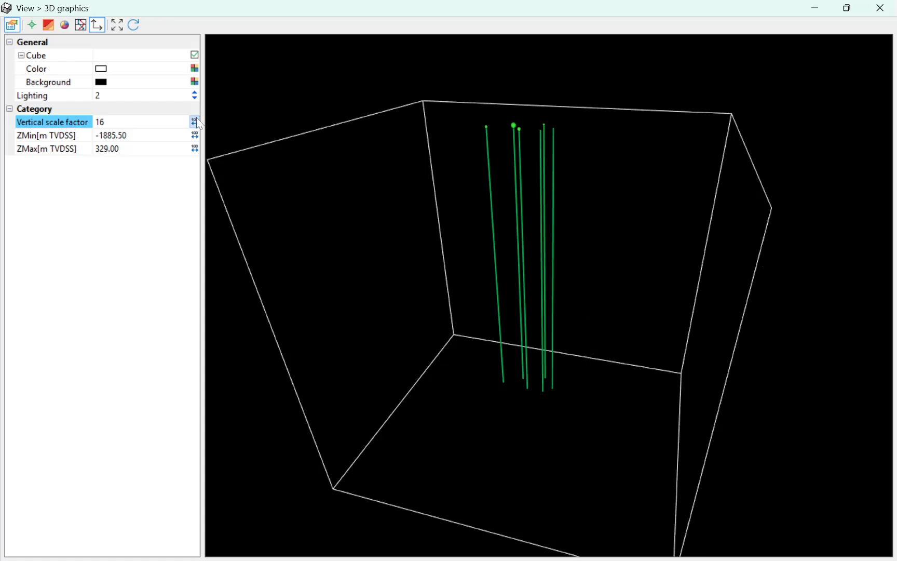
pyautogui.click(194, 135)
pyautogui.moveTo(49, 139); pyautogui.dragTo(22, 143)
pyautogui.click(57, 184)
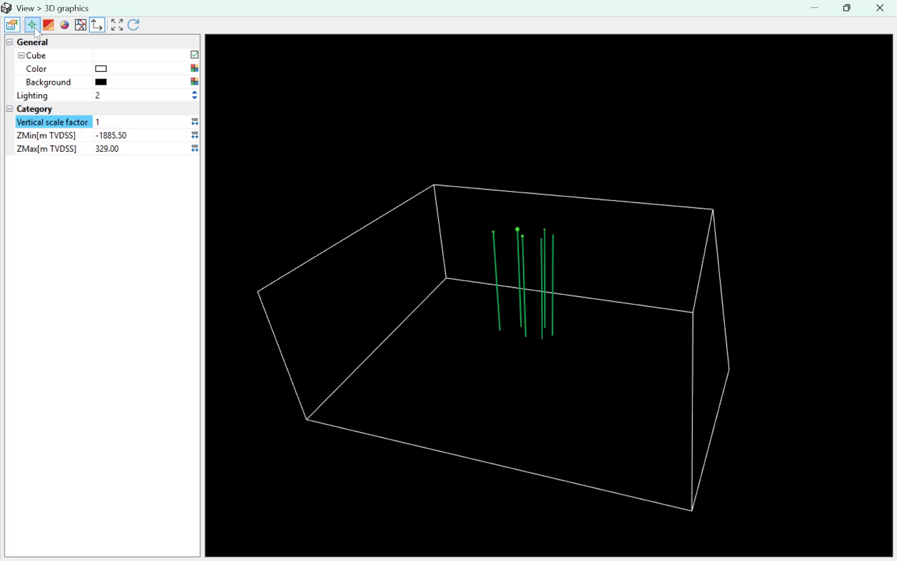
# - Show the structure in the 3D view and set the layers' type to Volume
pyautogui.click(49, 25)
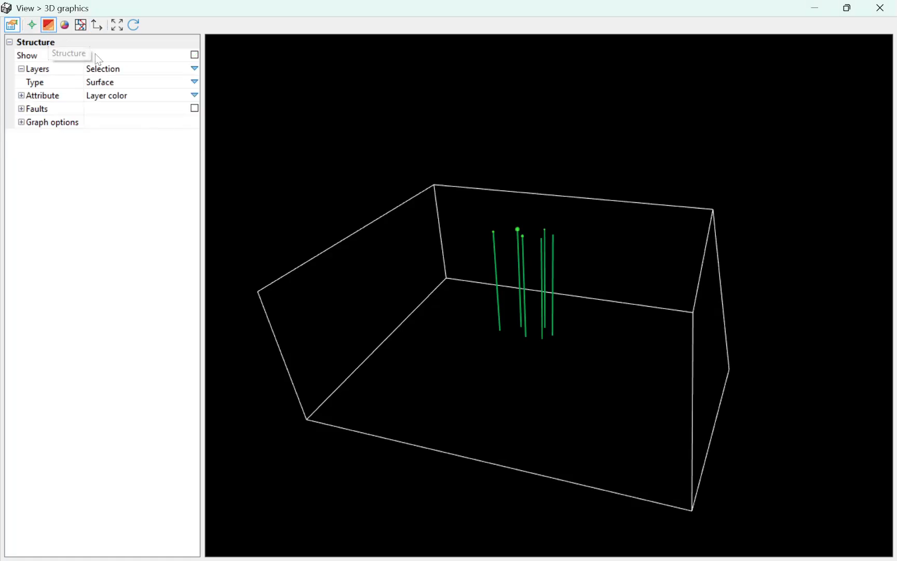
pyautogui.click(195, 55)
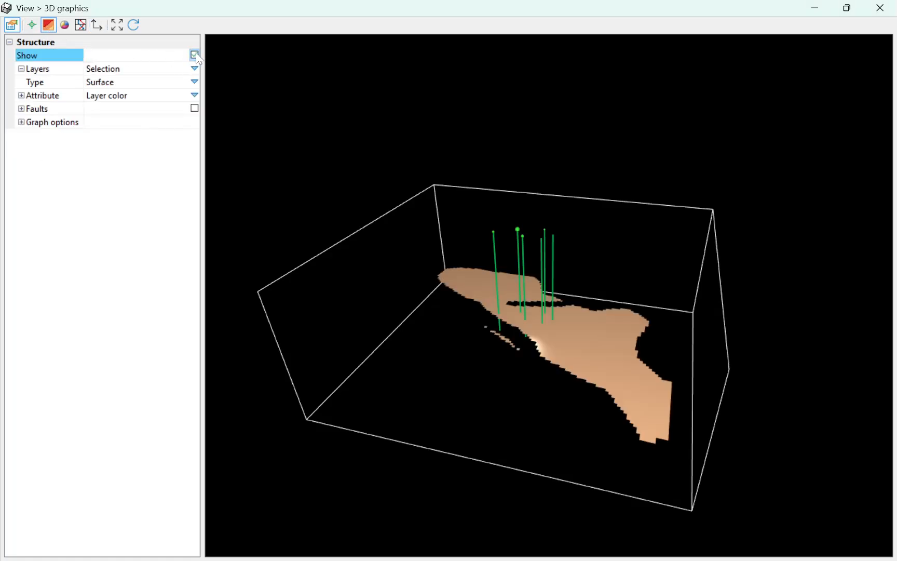
pyautogui.click(195, 82)
pyautogui.click(194, 81)
pyautogui.click(185, 94)
pyautogui.scroll(5, 498, 309)
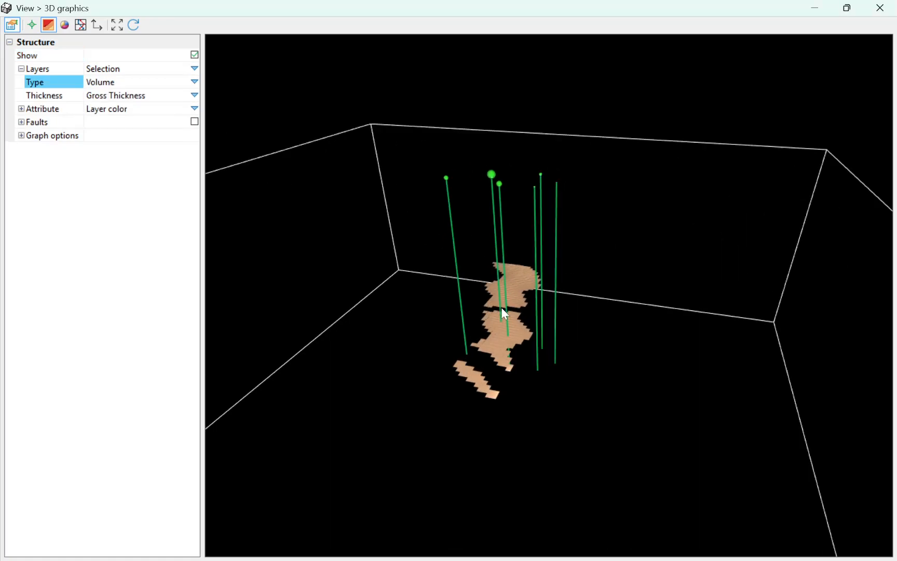
# - Reset the camera, set the vertical scale factor to 85, and view the stretched layer volumes up close
pyautogui.click(134, 24)
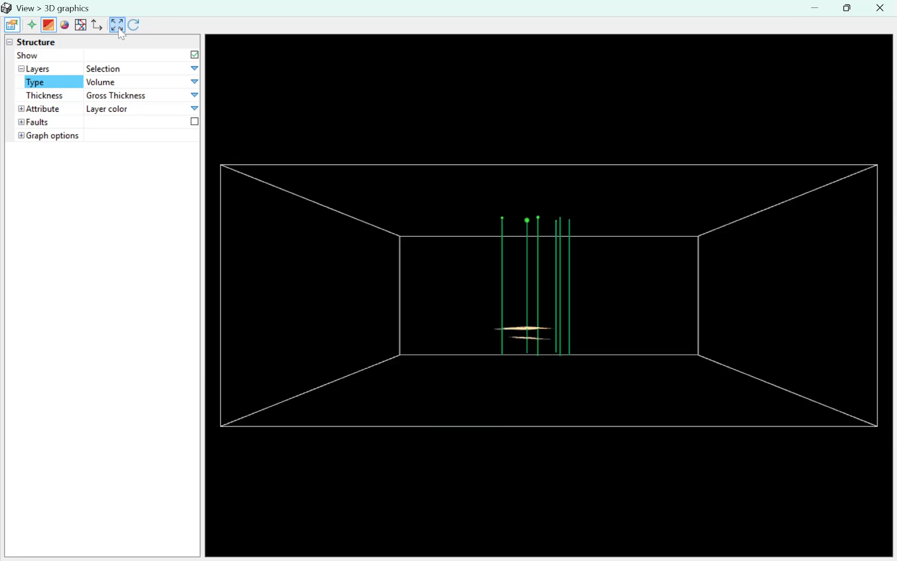
pyautogui.click(97, 25)
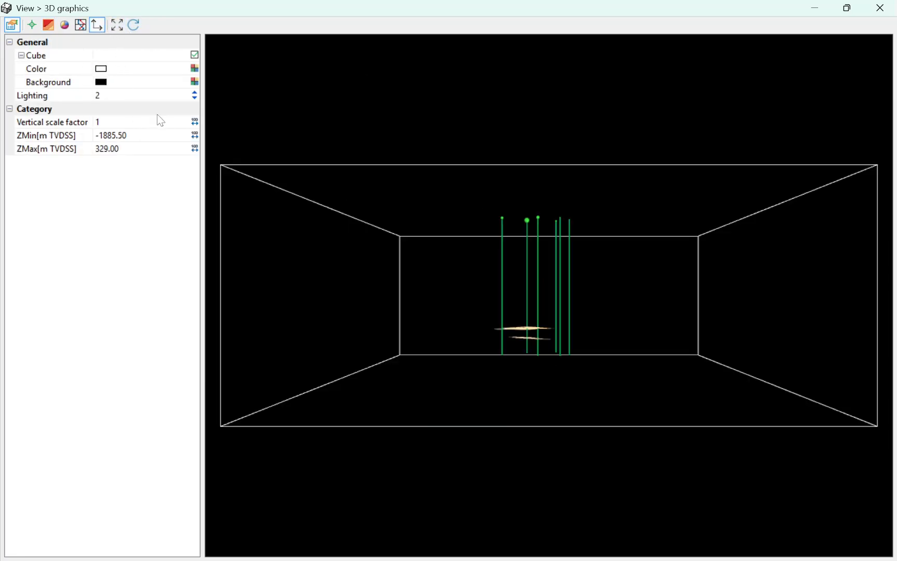
pyautogui.click(194, 122)
pyautogui.moveTo(22, 137); pyautogui.dragTo(161, 150)
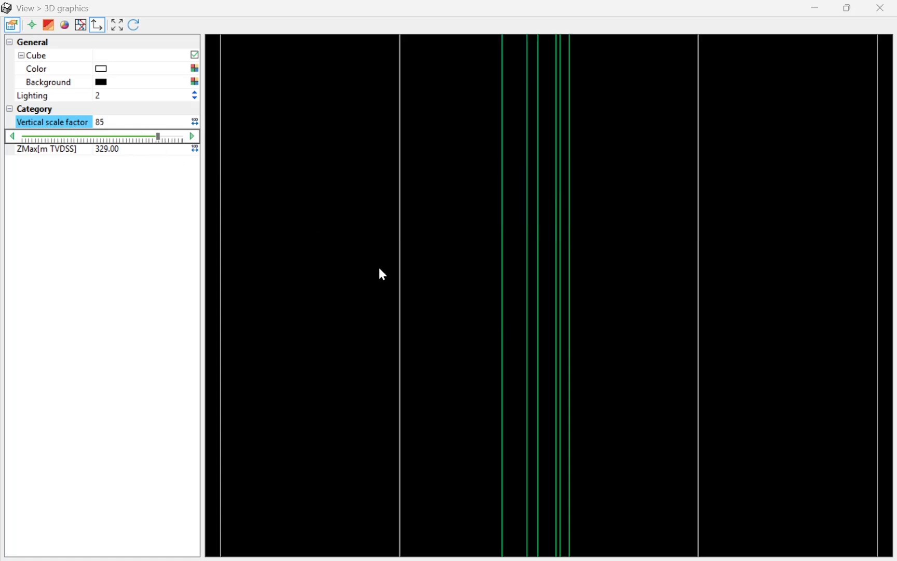
pyautogui.moveTo(491, 350); pyautogui.dragTo(497, 456)
pyautogui.scroll(10, 497, 456)
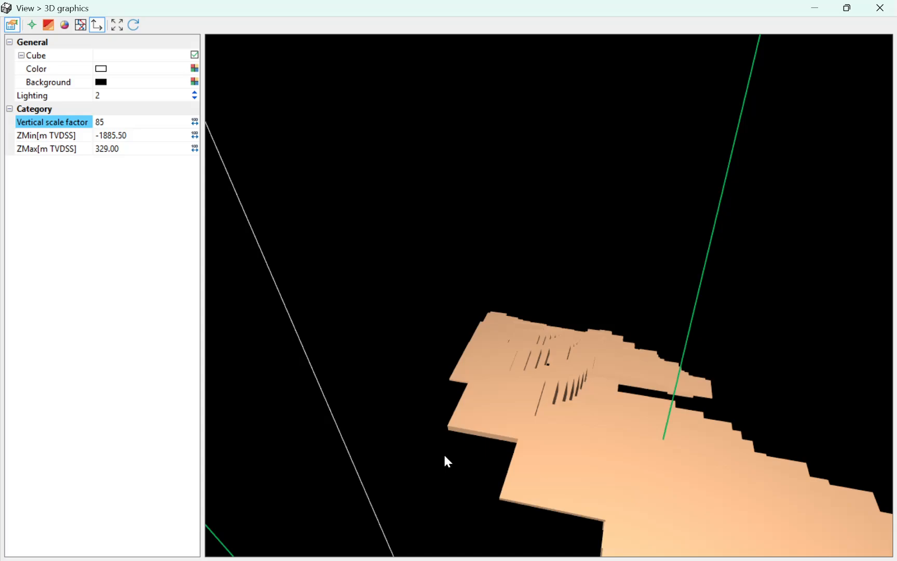
pyautogui.moveTo(448, 461); pyautogui.dragTo(424, 310)
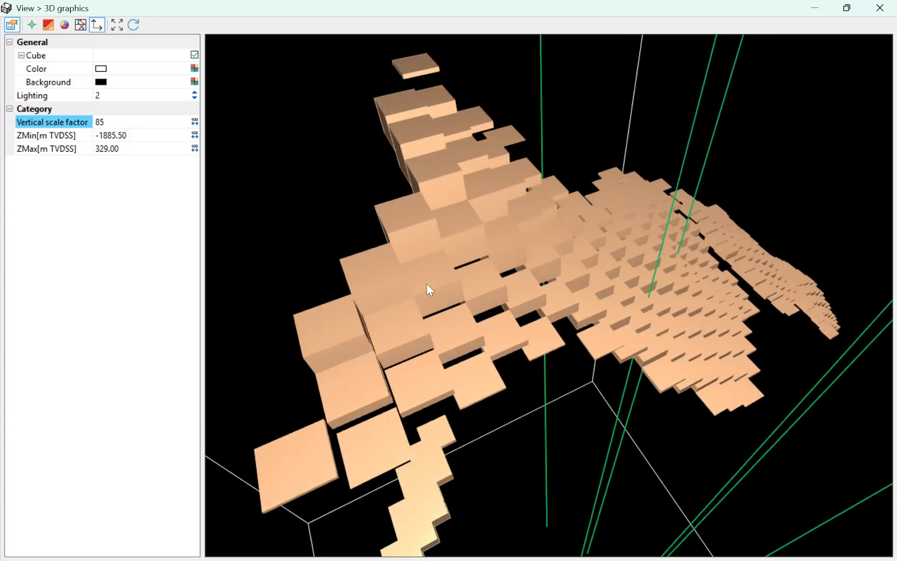
# - Return the vertical scale factor to 1 and view the wells and layers at an angle
pyautogui.click(195, 121)
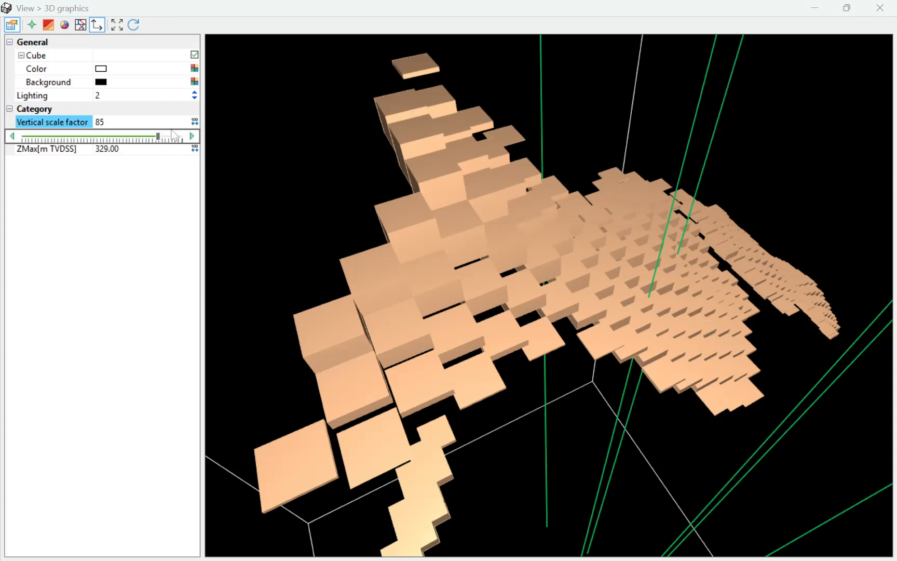
pyautogui.click(109, 139)
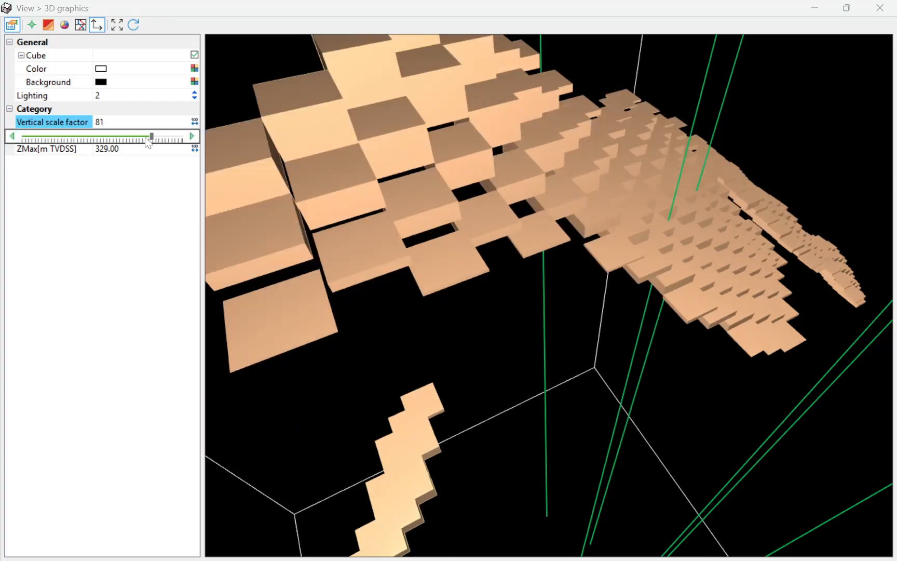
pyautogui.moveTo(151, 138); pyautogui.dragTo(16, 138)
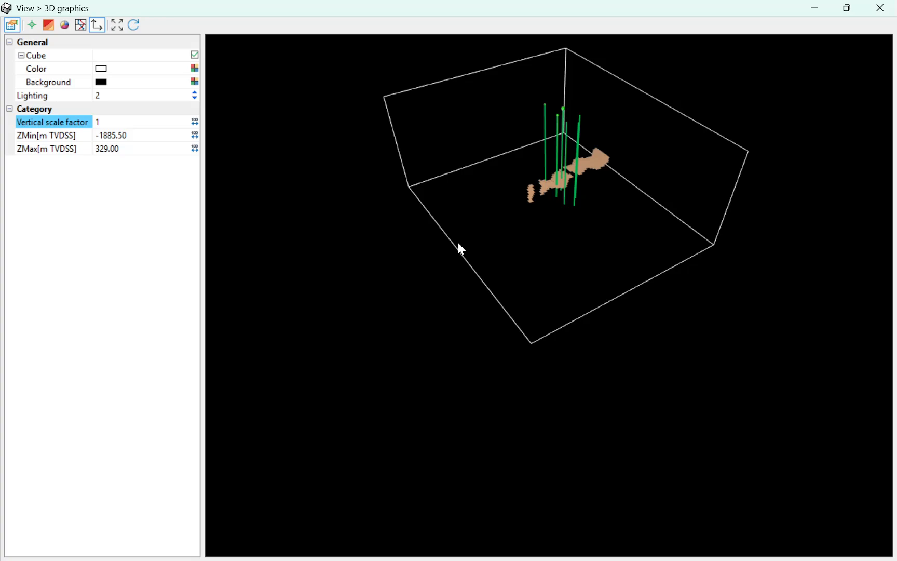
pyautogui.moveTo(458, 244); pyautogui.dragTo(473, 229)
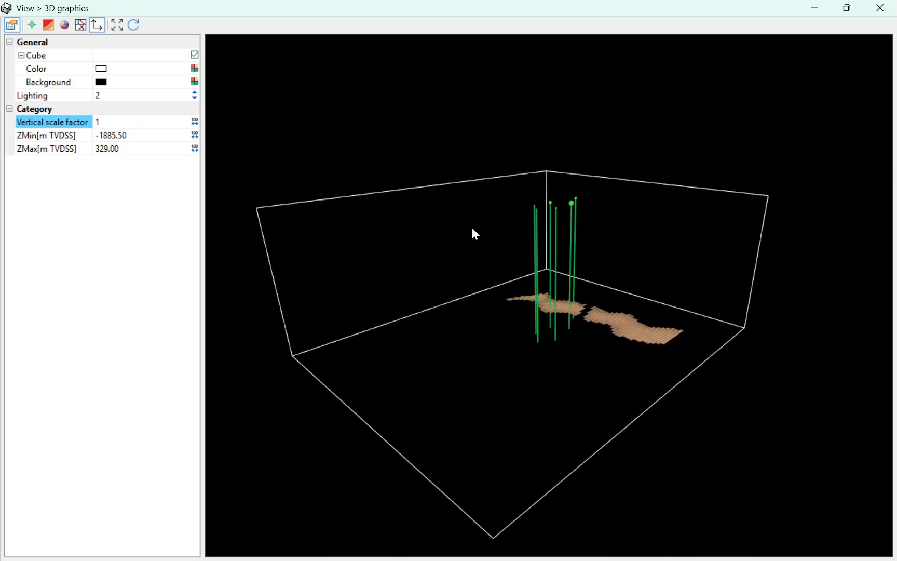
pyautogui.scroll(5, 472, 228)
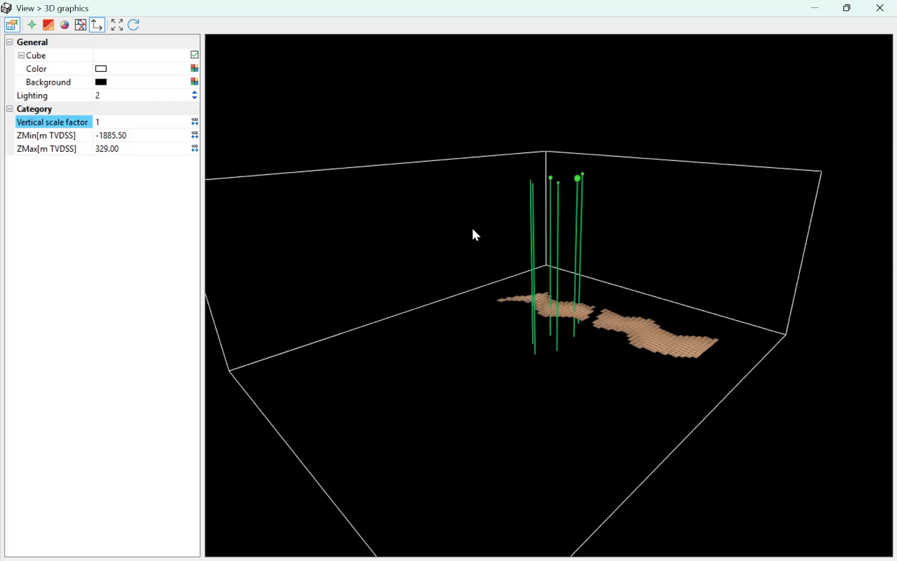
# - Try adjusting the ZMin and ZMax depth limits of the 3D view
pyautogui.click(195, 135)
pyautogui.click(194, 135)
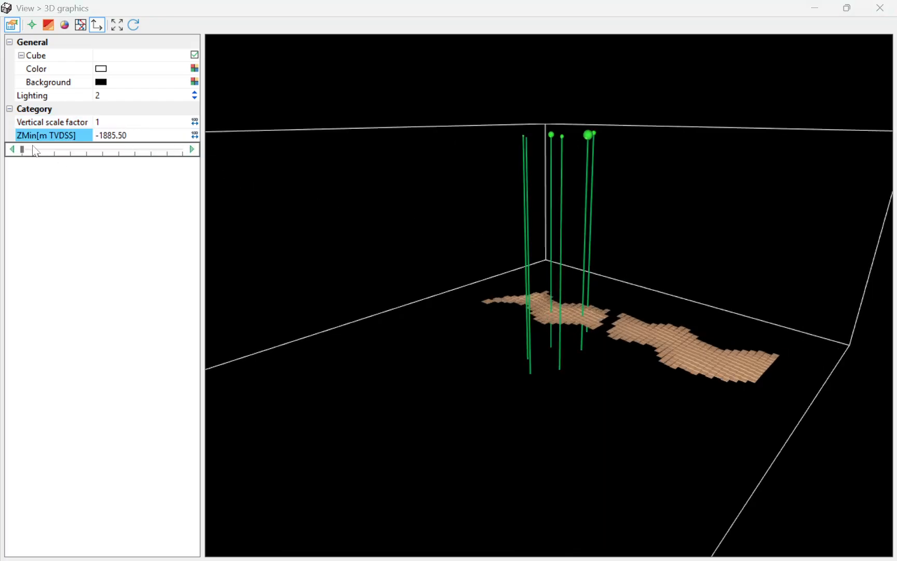
pyautogui.moveTo(24, 152)
pyautogui.mouseDown()
pyautogui.moveTo(74, 164)
pyautogui.moveTo(10, 159)
pyautogui.mouseUp()
pyautogui.click(152, 184)
pyautogui.click(195, 149)
pyautogui.click(194, 148)
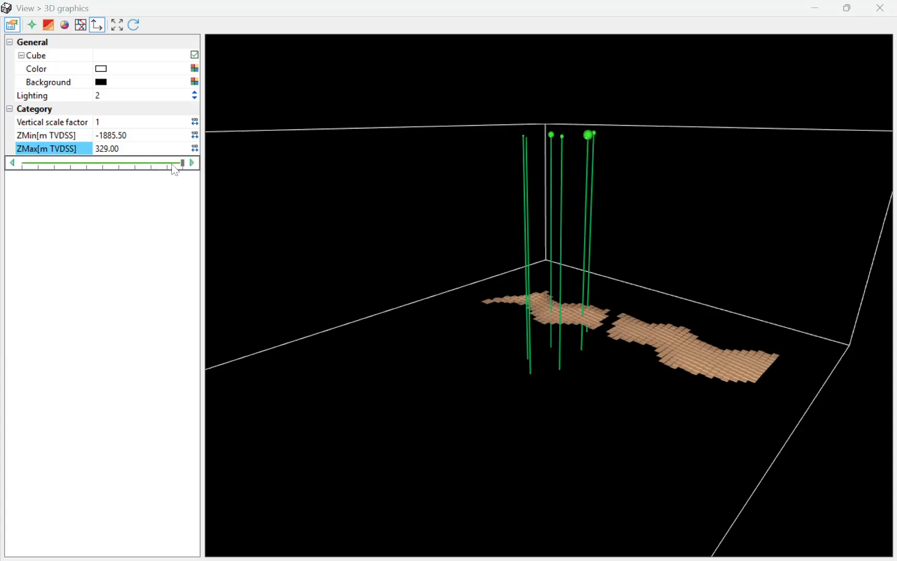
pyautogui.moveTo(183, 167); pyautogui.dragTo(204, 196)
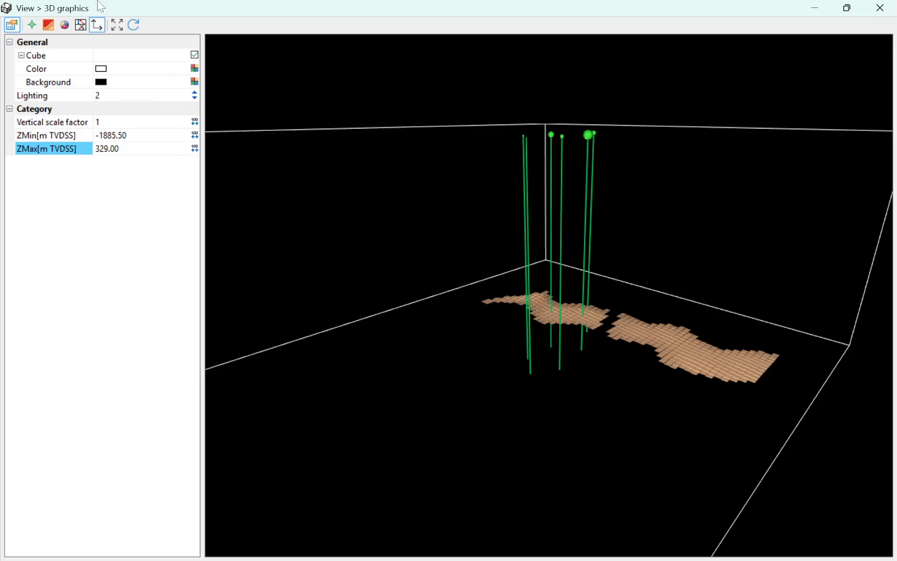
# - Reset the camera and view the wells, layers and cube at an angle from above
pyautogui.click(117, 24)
pyautogui.moveTo(231, 87); pyautogui.dragTo(499, 280)
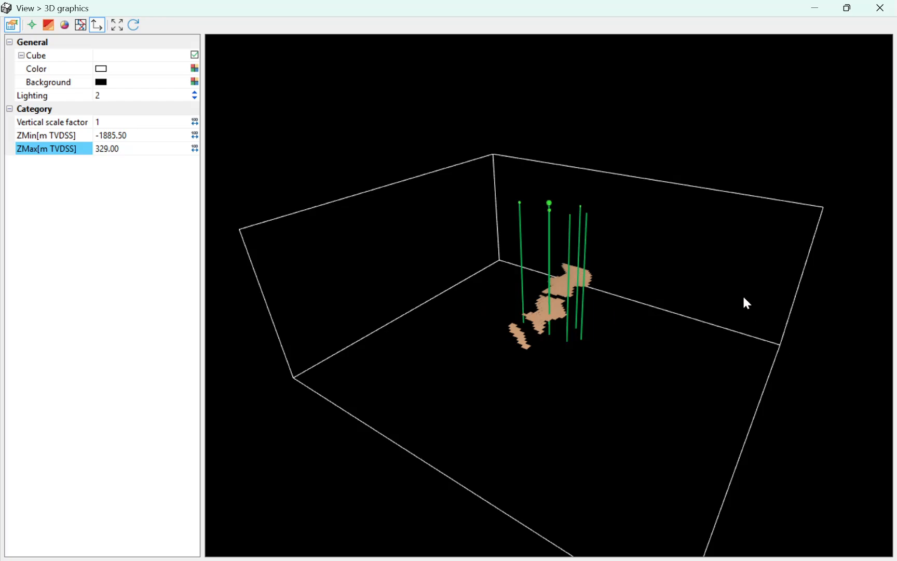